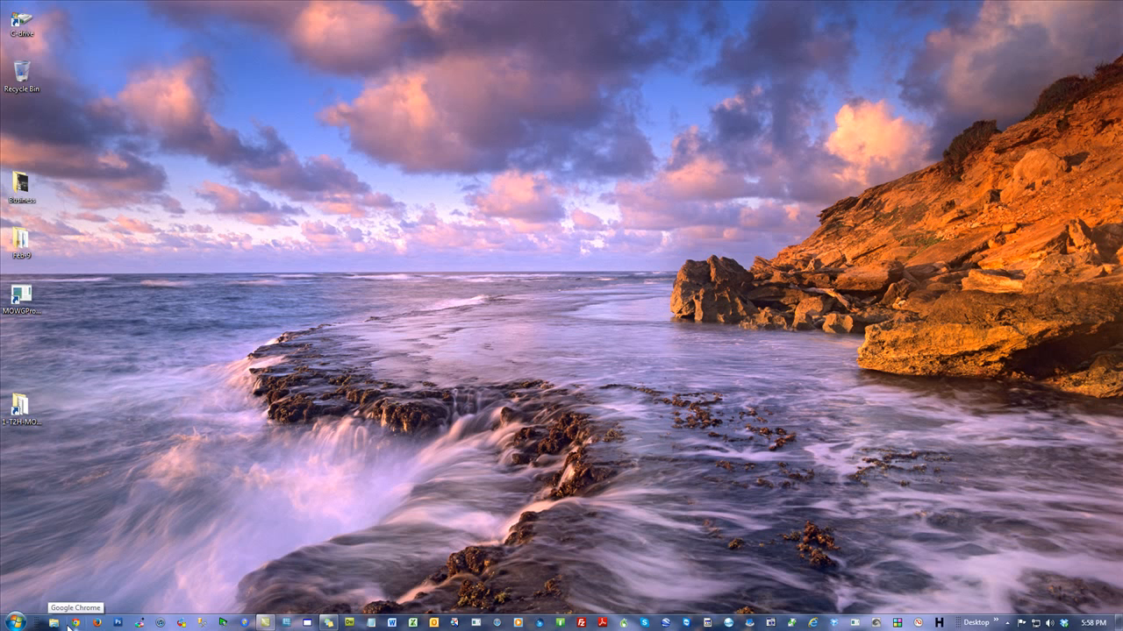
Step: Open Chrome, log in to the site's admin panel with the saved credentials, and open the page management list
left_click(75, 622)
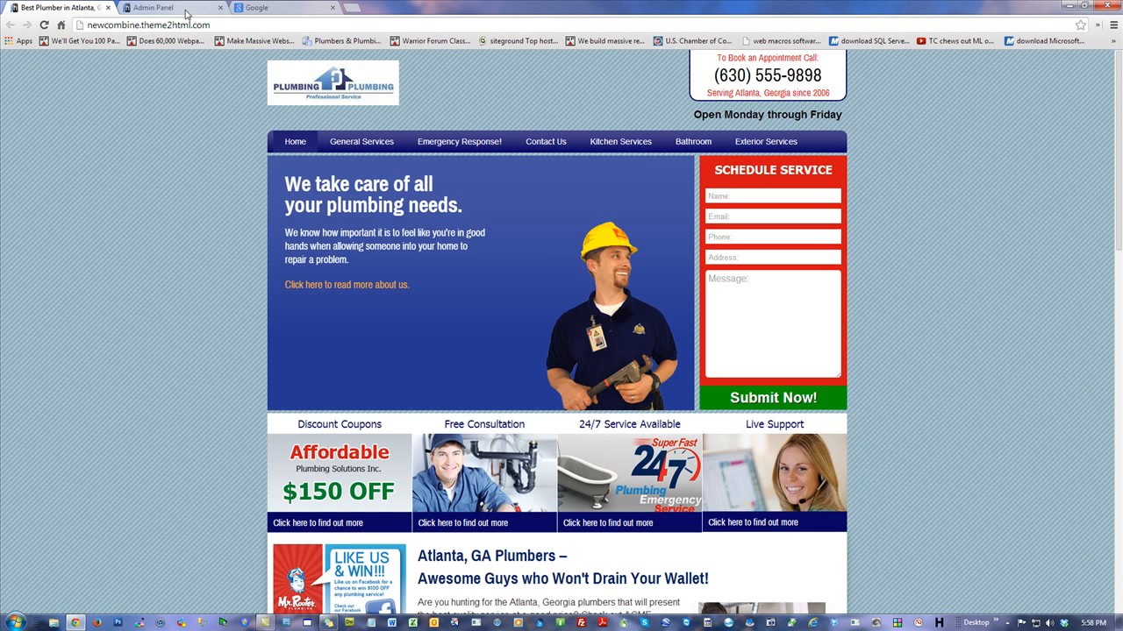
left_click(186, 11)
left_click(575, 234)
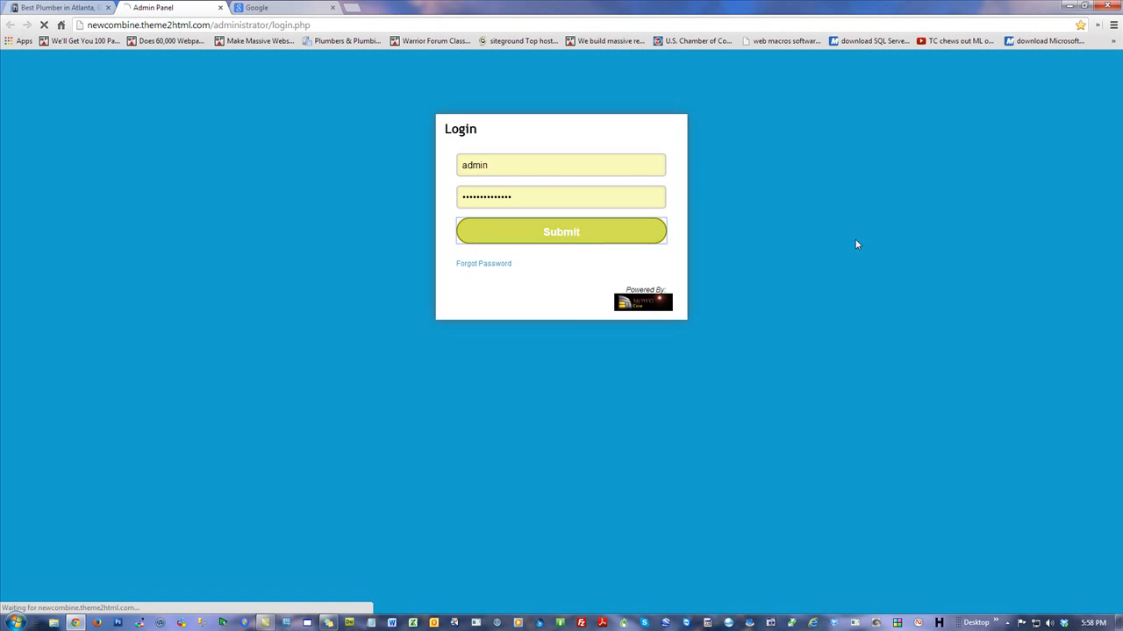
left_click(49, 195)
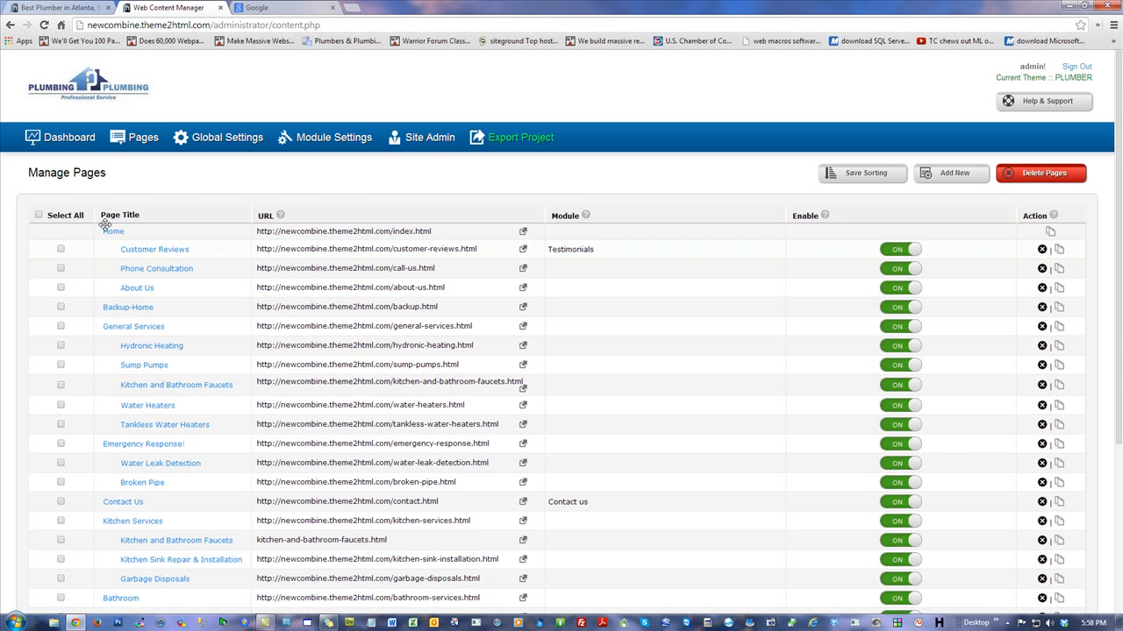
Step: Examine the live plumbing site's home page and its Emergency Response! page
left_click(66, 7)
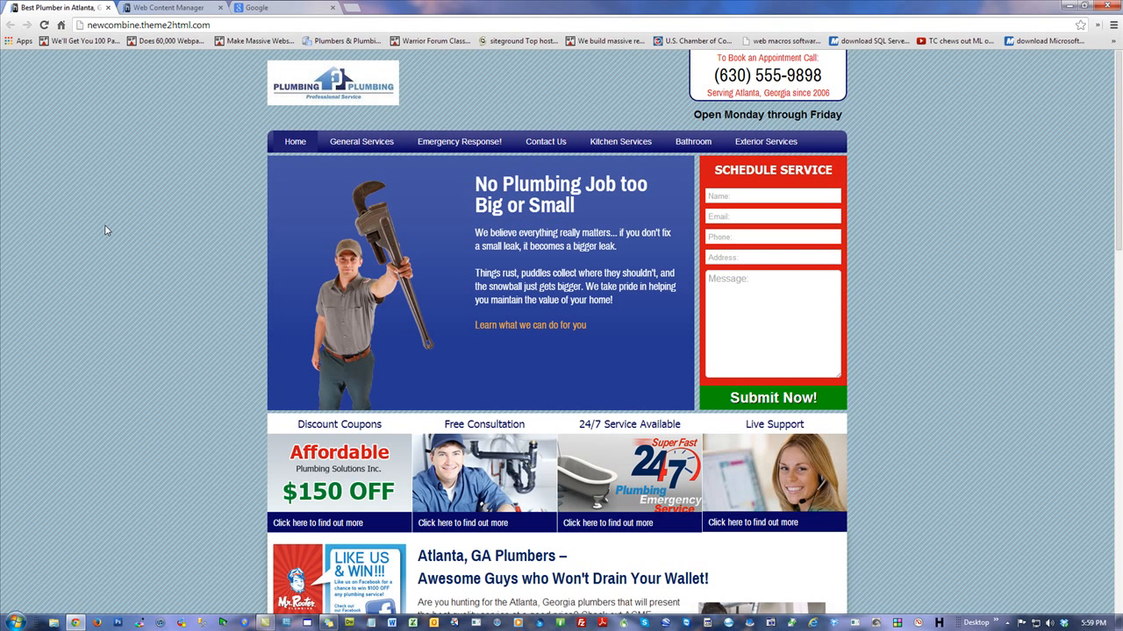
scroll(118, 251, "down", 5)
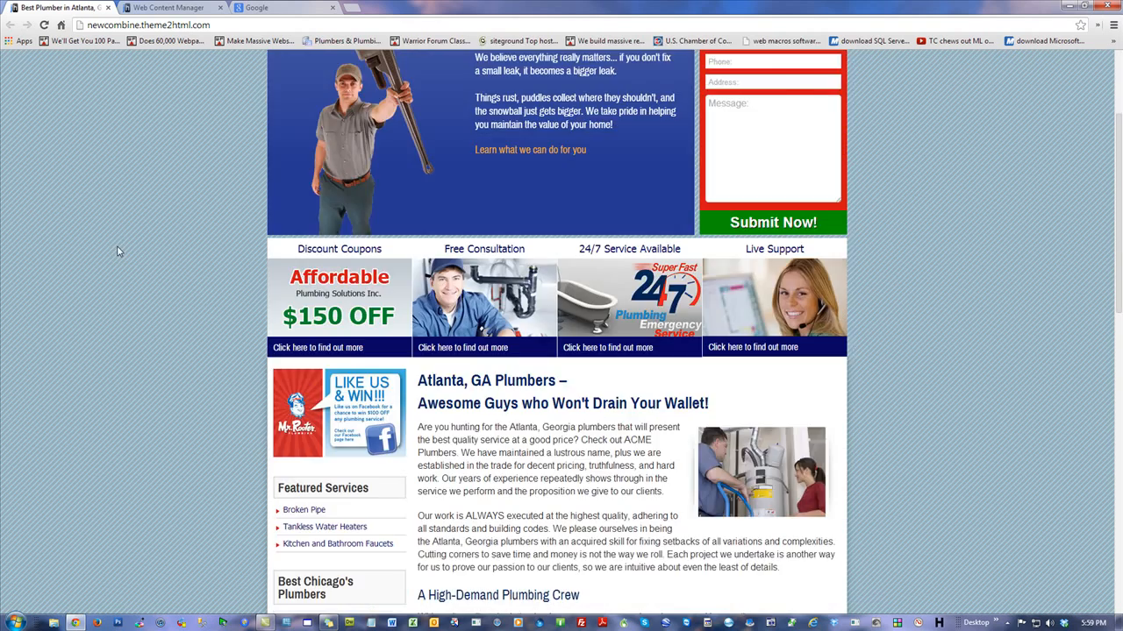
scroll(396, 119, "up", 5)
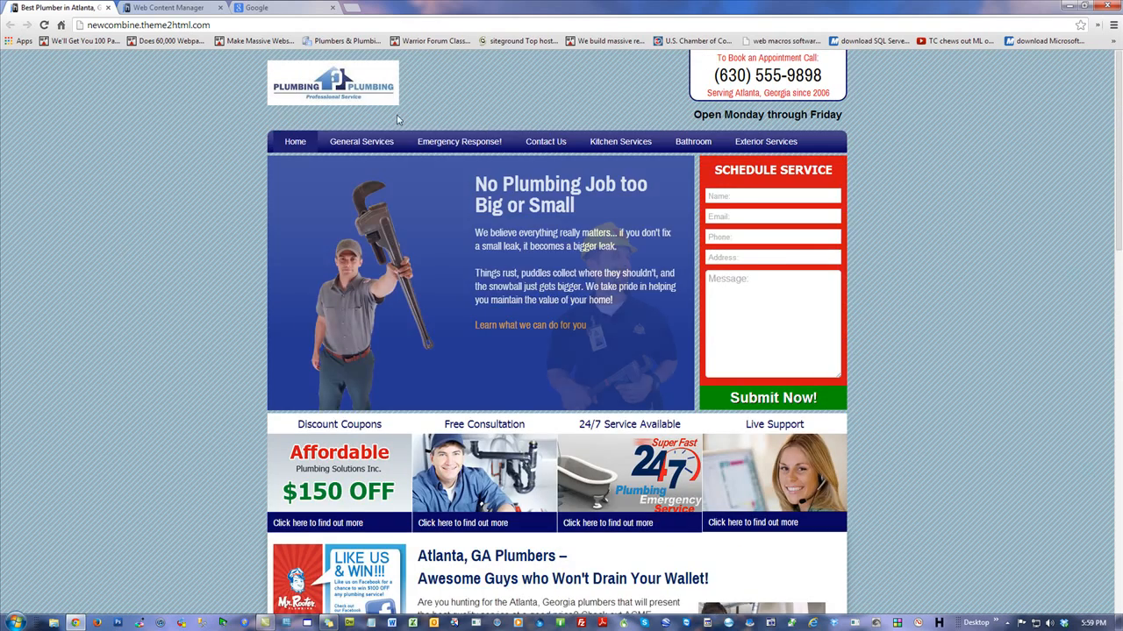
left_click(448, 142)
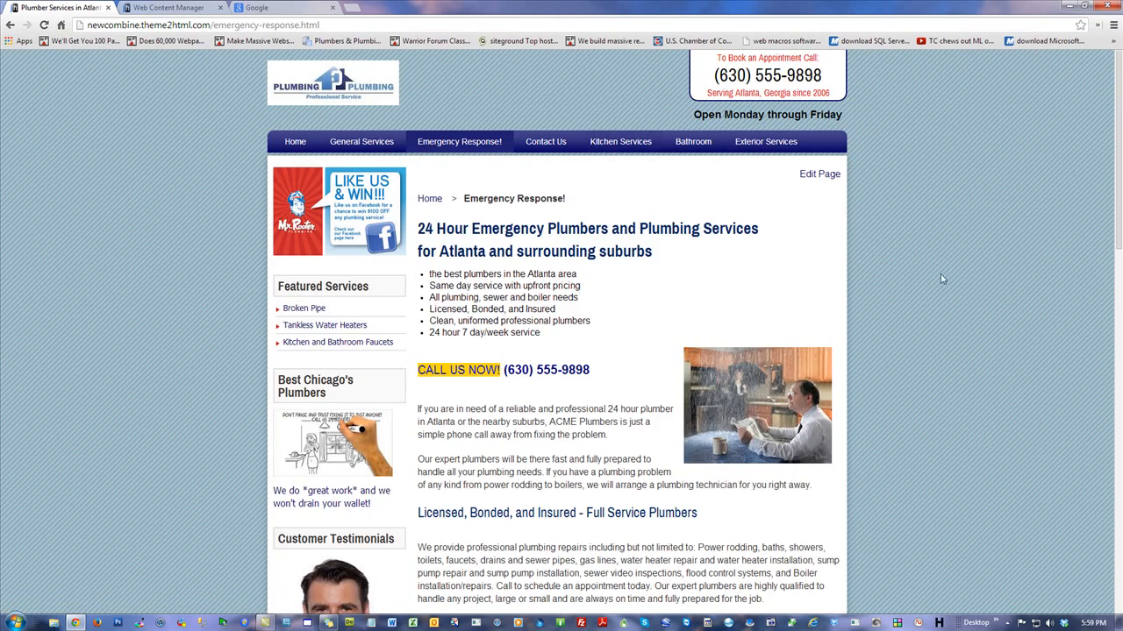
scroll(940, 304, "down", 2)
scroll(938, 299, "down", 5)
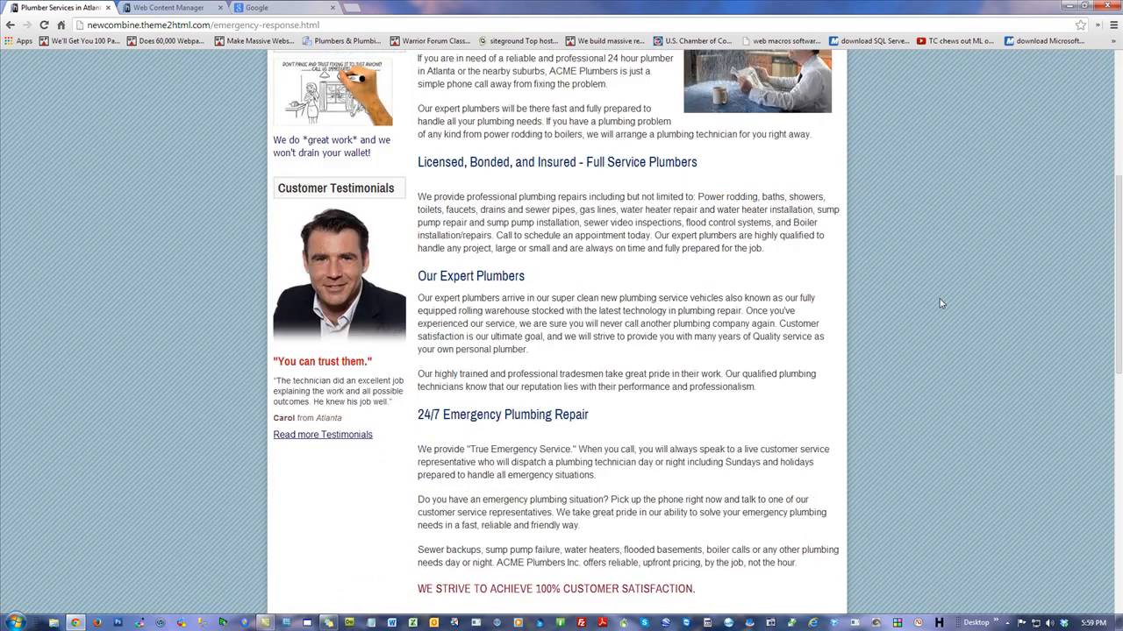
scroll(938, 299, "up", 8)
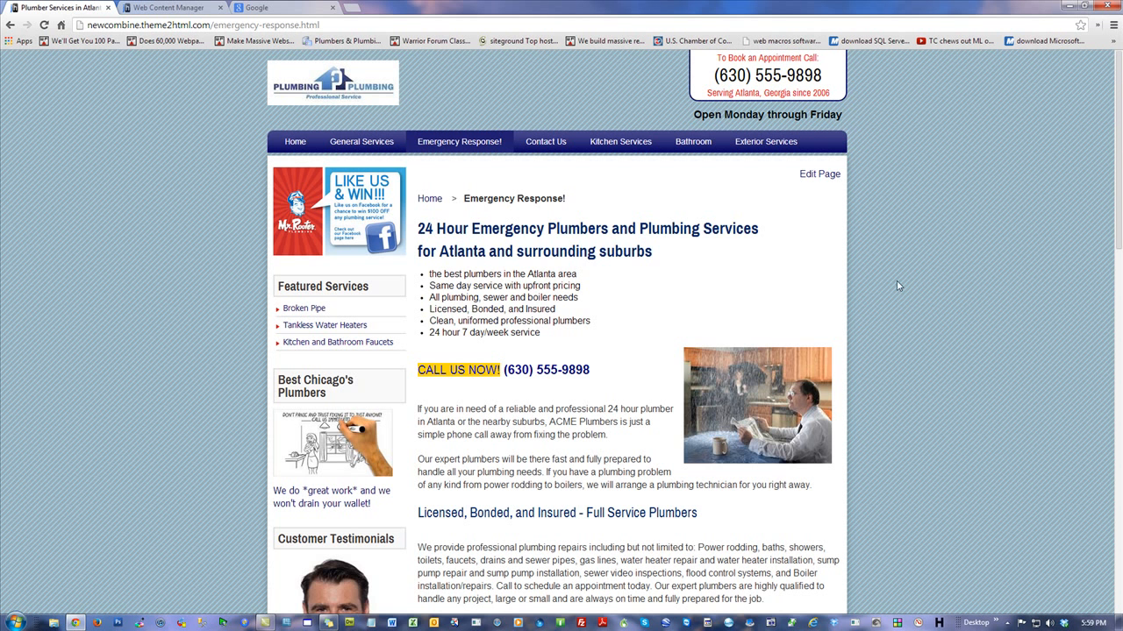
Step: Return to the live site's home page and examine its content from the header to the Our Services section
left_click(293, 142)
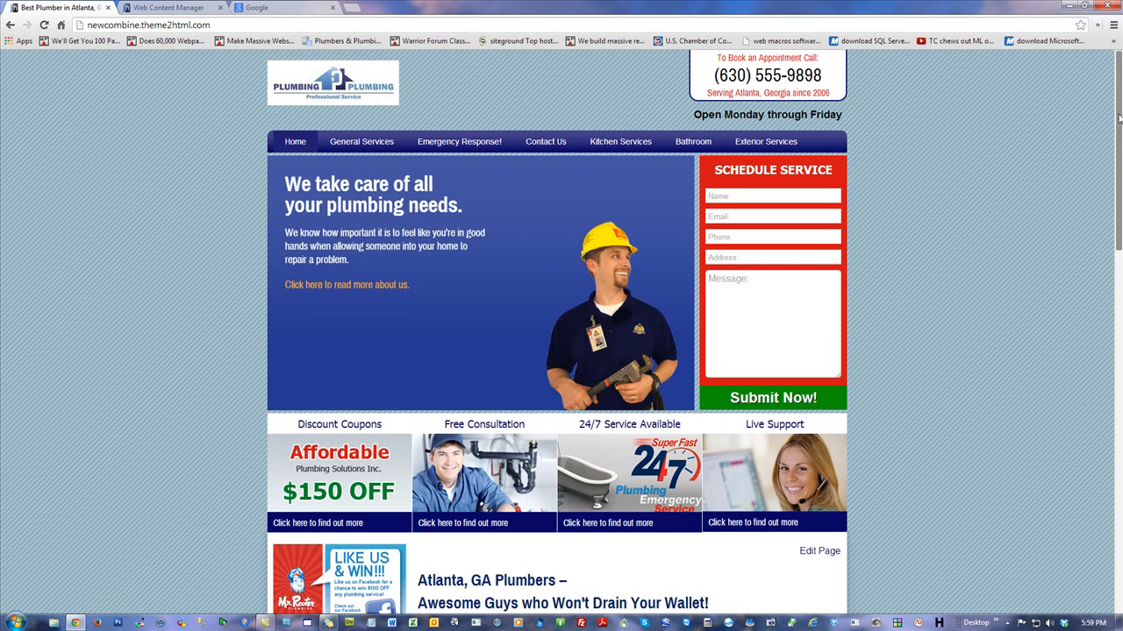
scroll(977, 290, "down", 5)
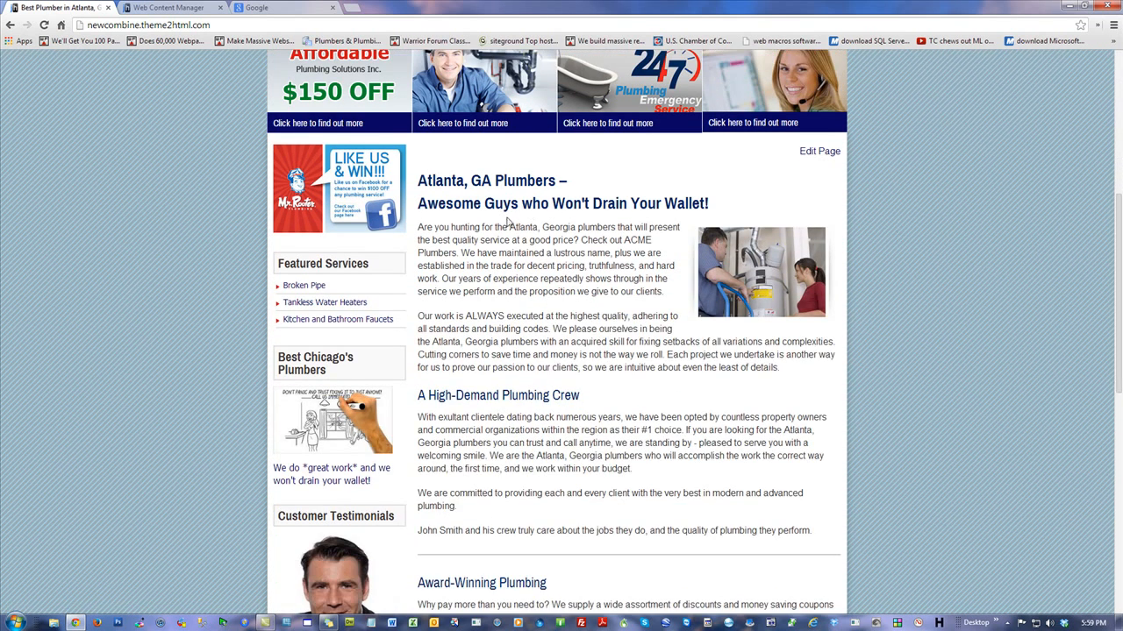
scroll(535, 383, "down", 2)
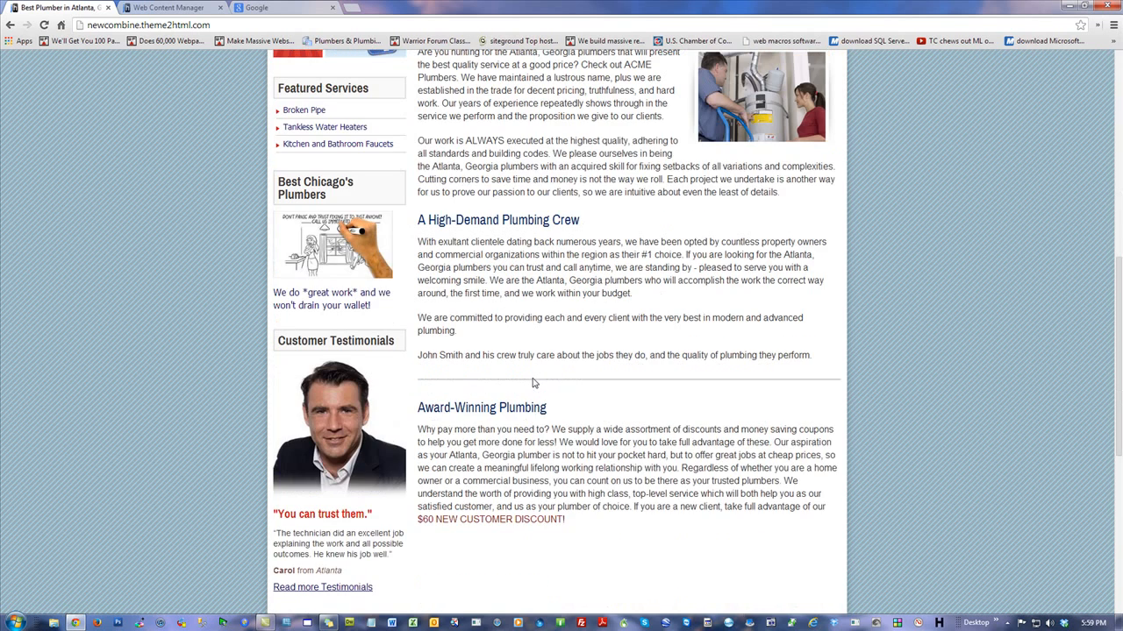
scroll(531, 384, "down", 2)
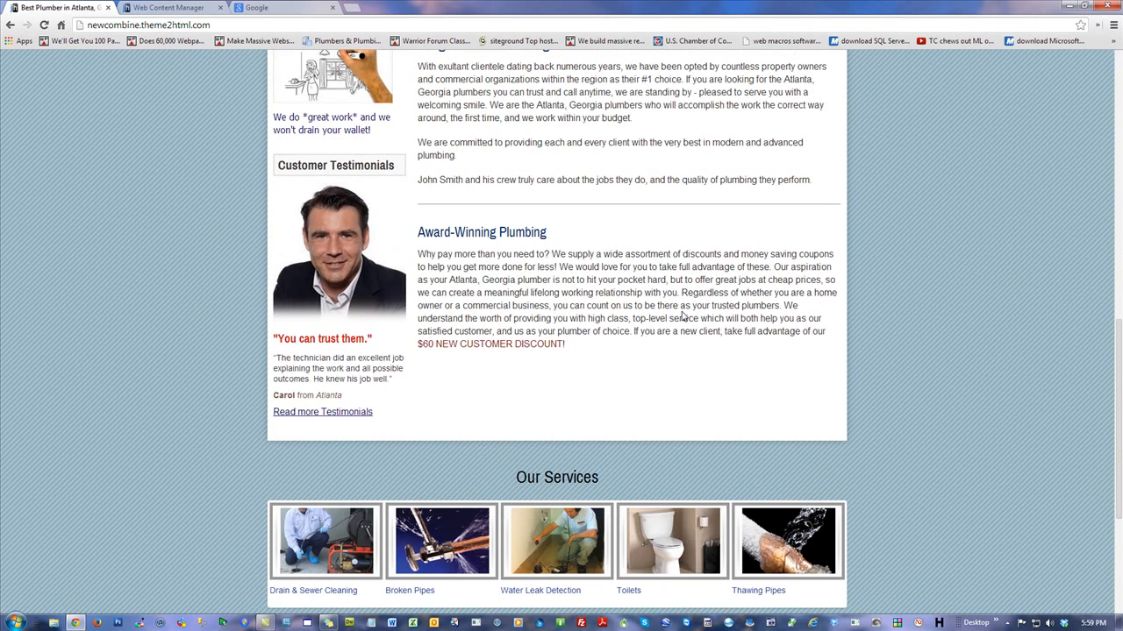
scroll(680, 311, "up", 6)
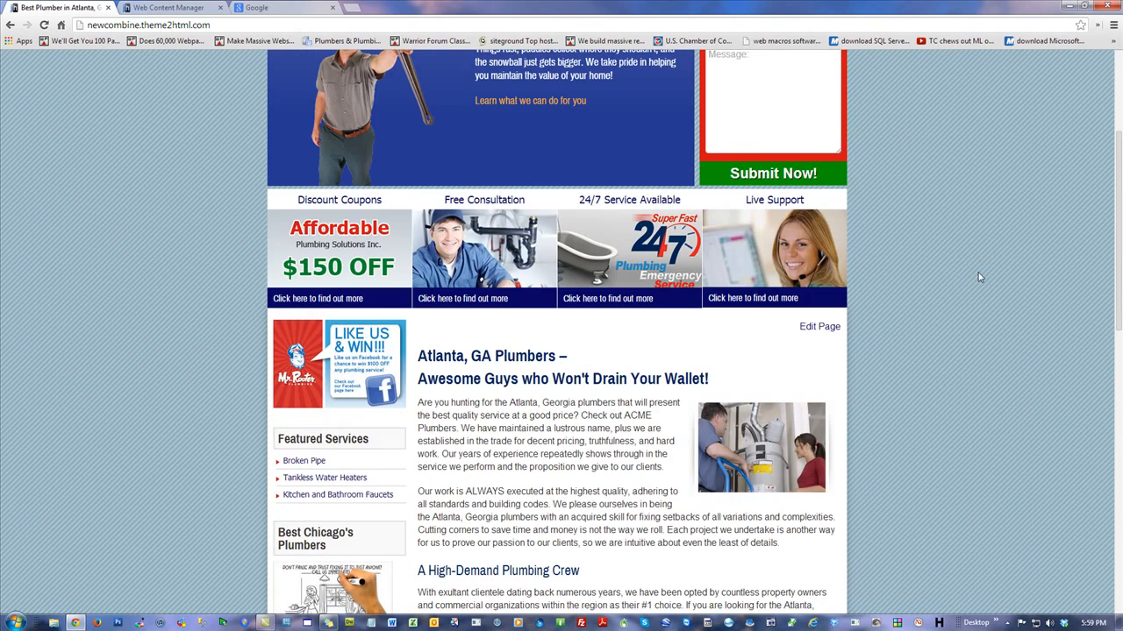
scroll(979, 277, "up", 3)
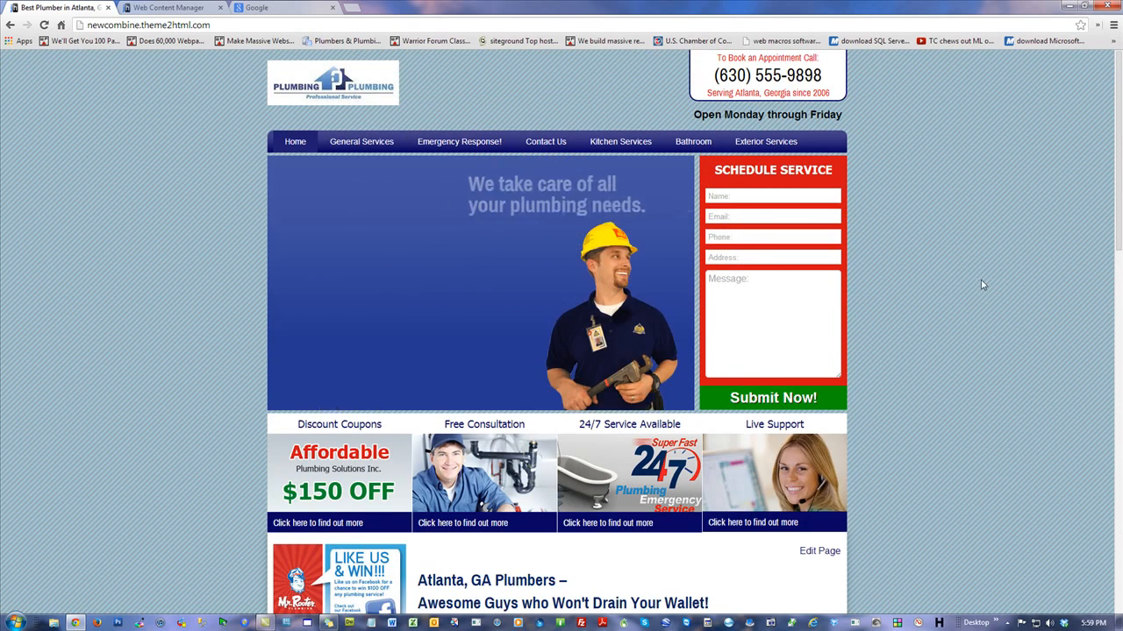
Step: Duplicate the Home page (index.html) in the admin panel's page list
left_click(169, 8)
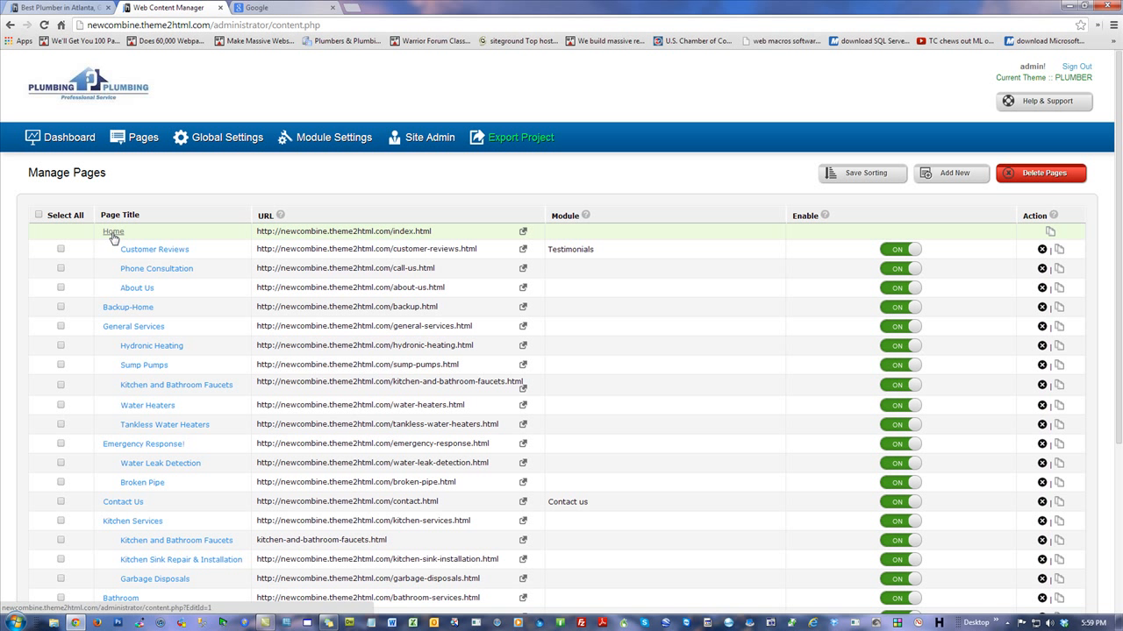
left_click(1051, 233)
left_click(585, 106)
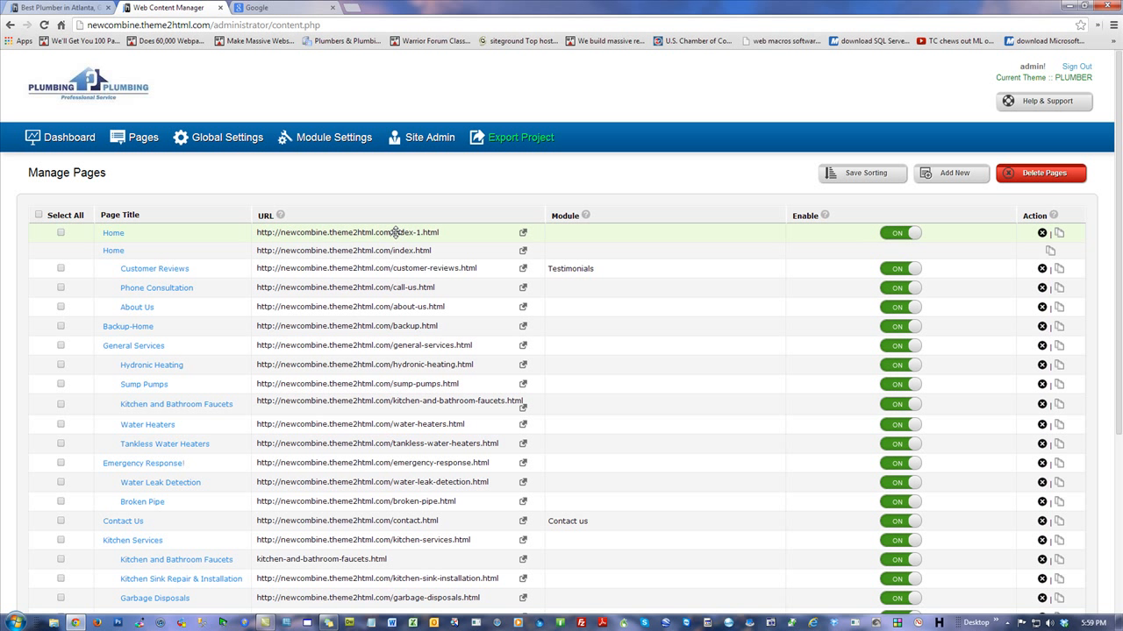
Step: View the duplicated page index-1.html on the live site, check the home page's navigation menu, and return to the page list
left_click(523, 236)
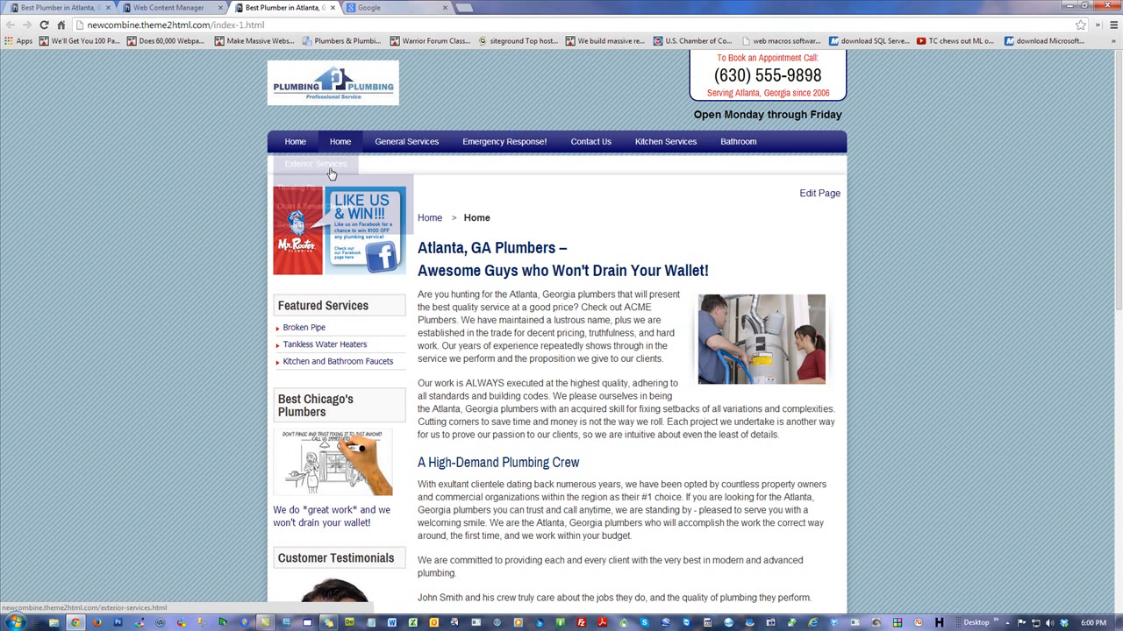
left_click(294, 145)
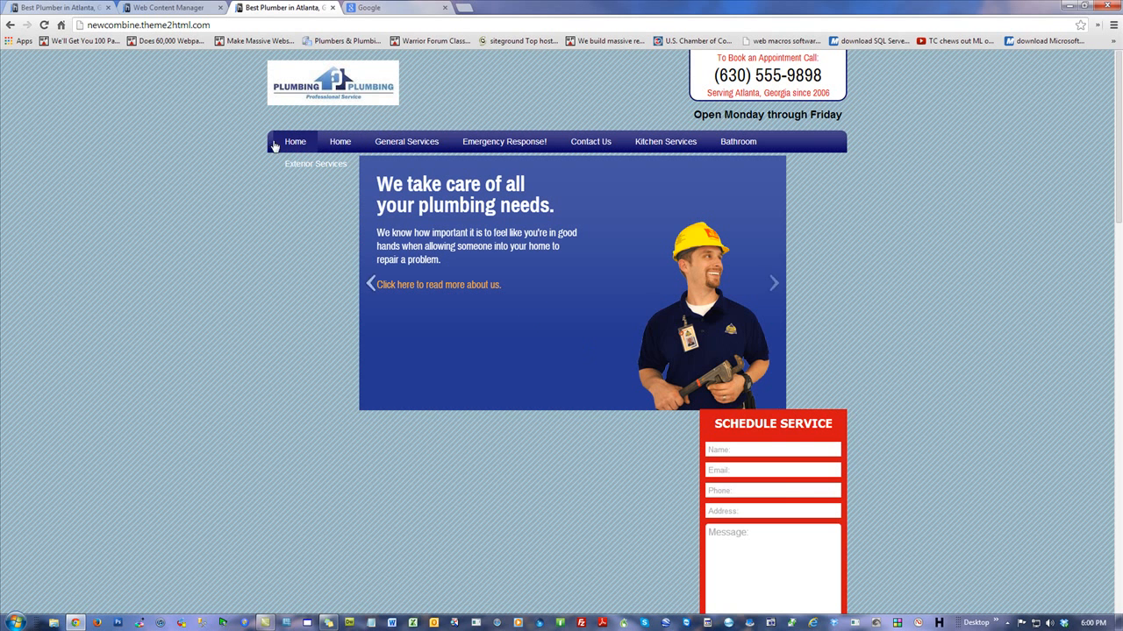
left_click(186, 8)
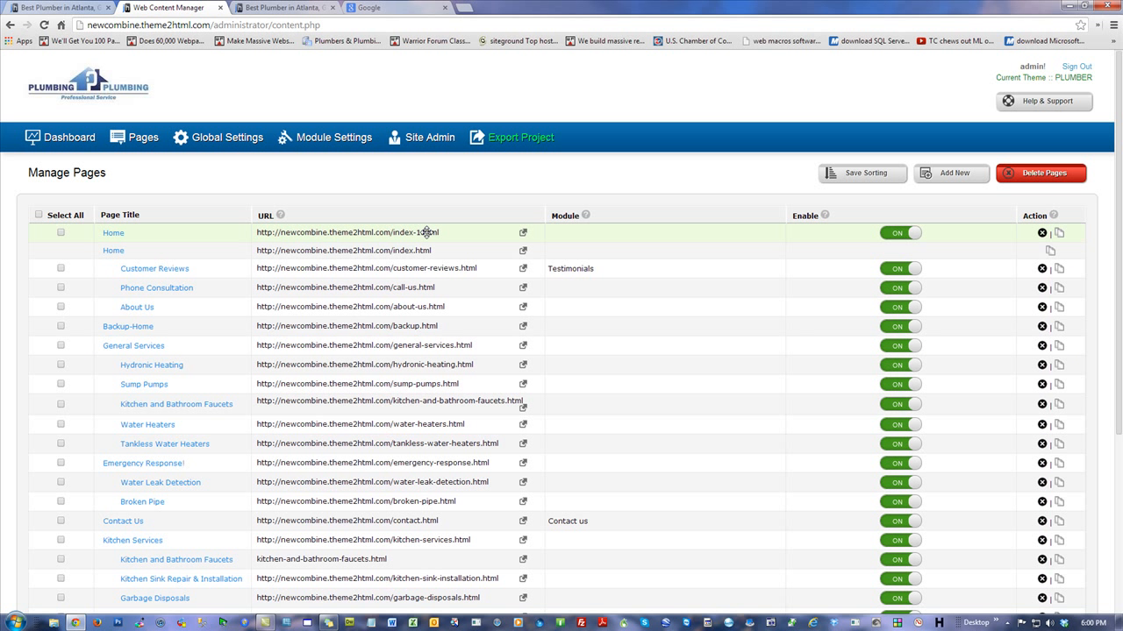
Step: Set the duplicated Home page (index-1) to the page type Page Without Menu Link and save the update
left_click(110, 235)
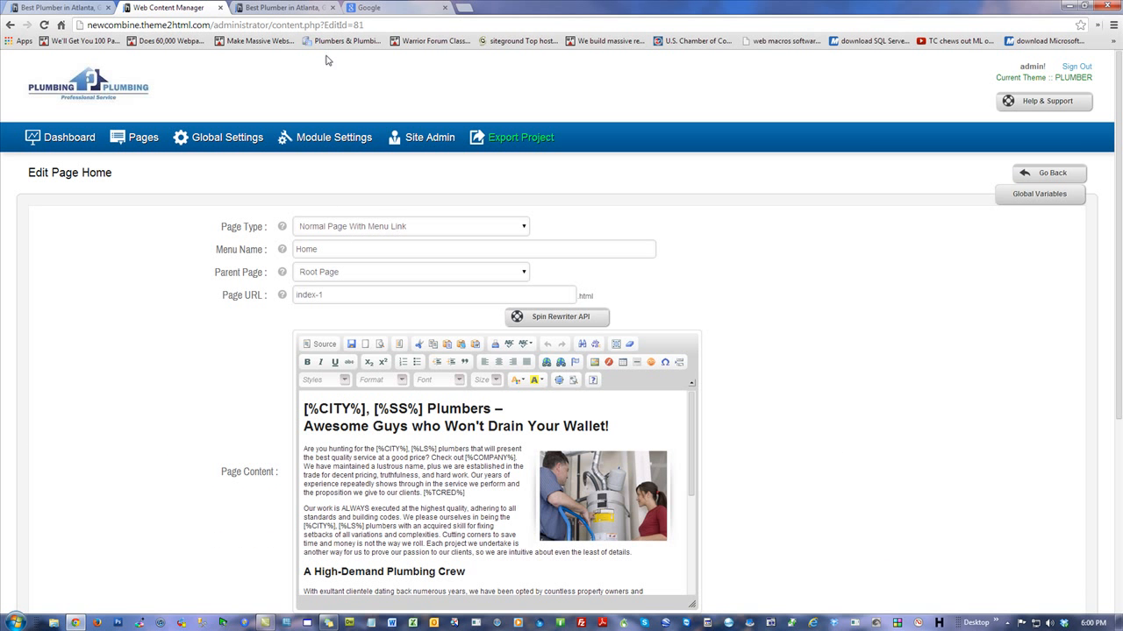
left_click(307, 10)
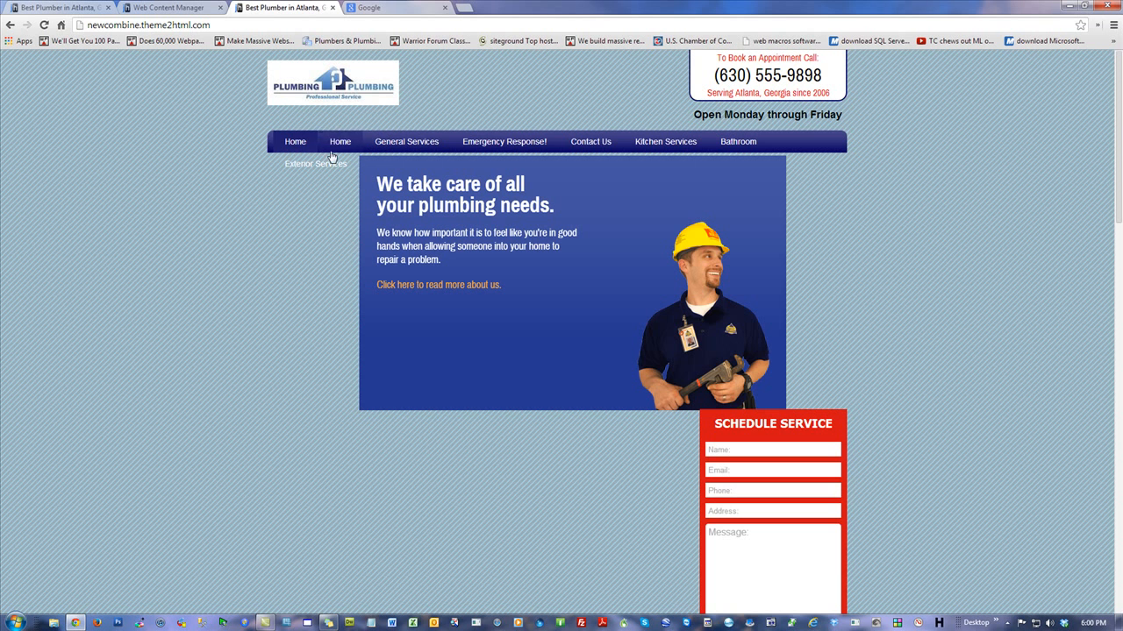
left_click(176, 10)
left_click(339, 227)
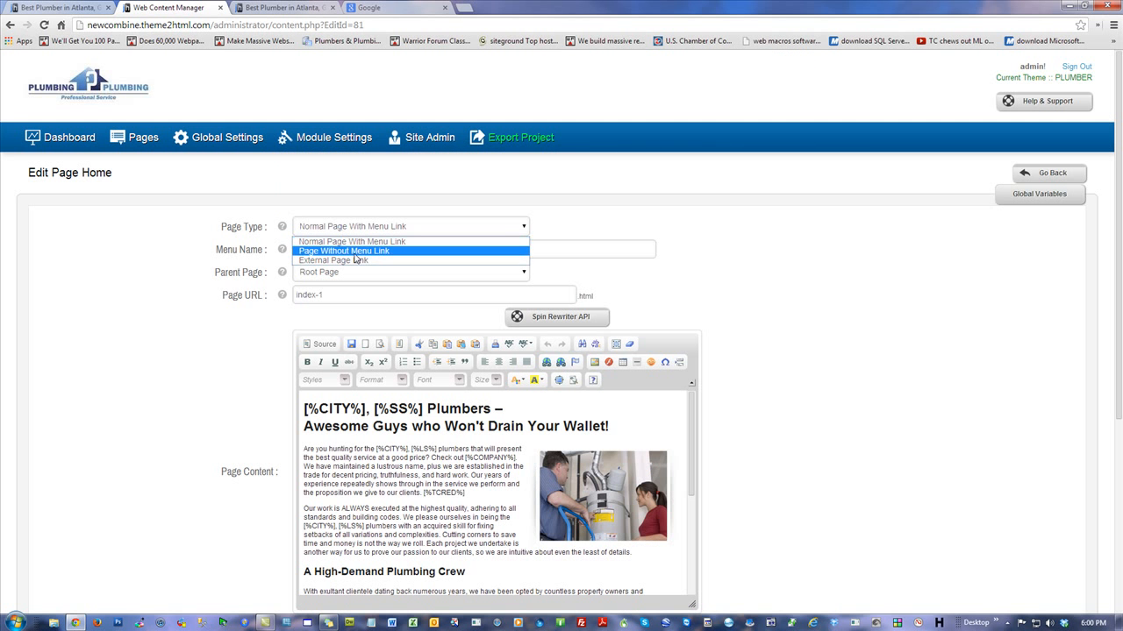
left_click(360, 251)
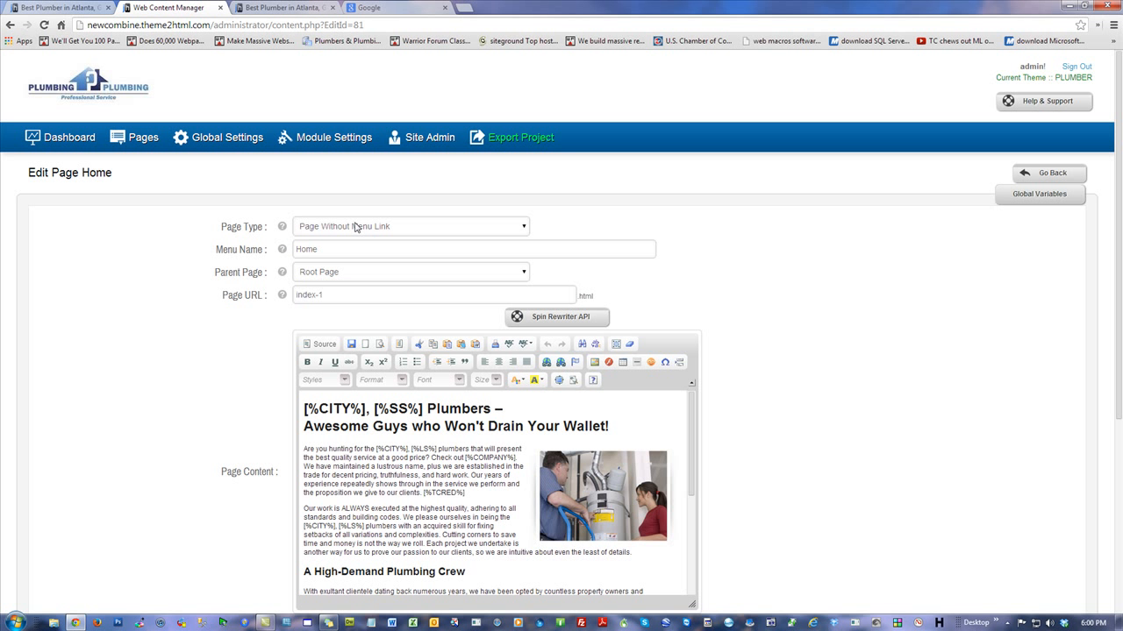
scroll(899, 350, "down", 3)
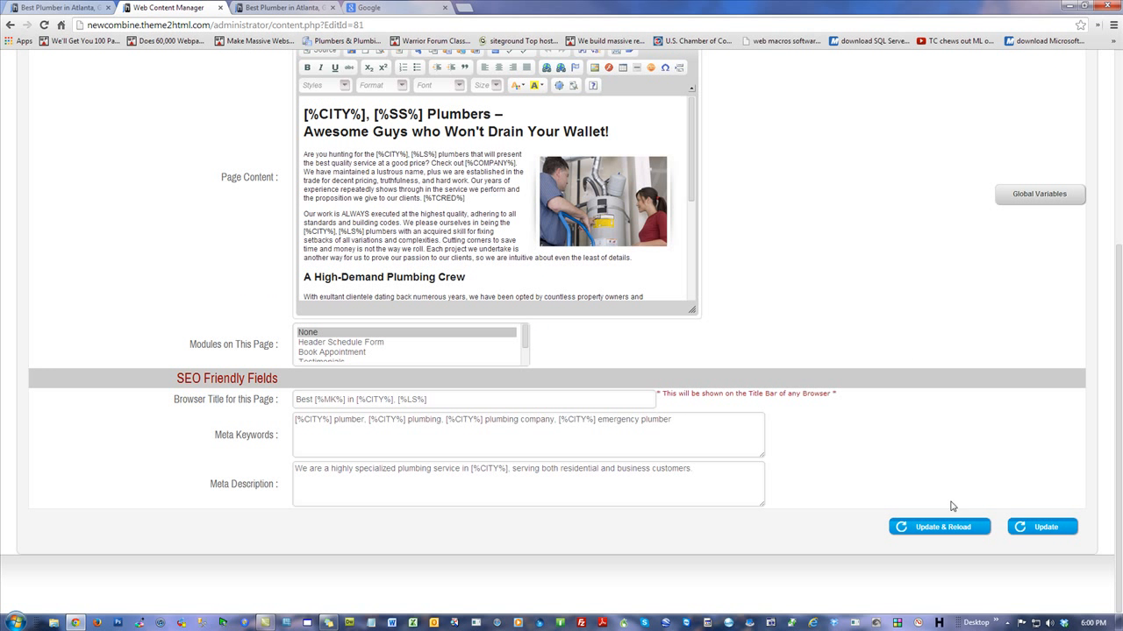
left_click(937, 527)
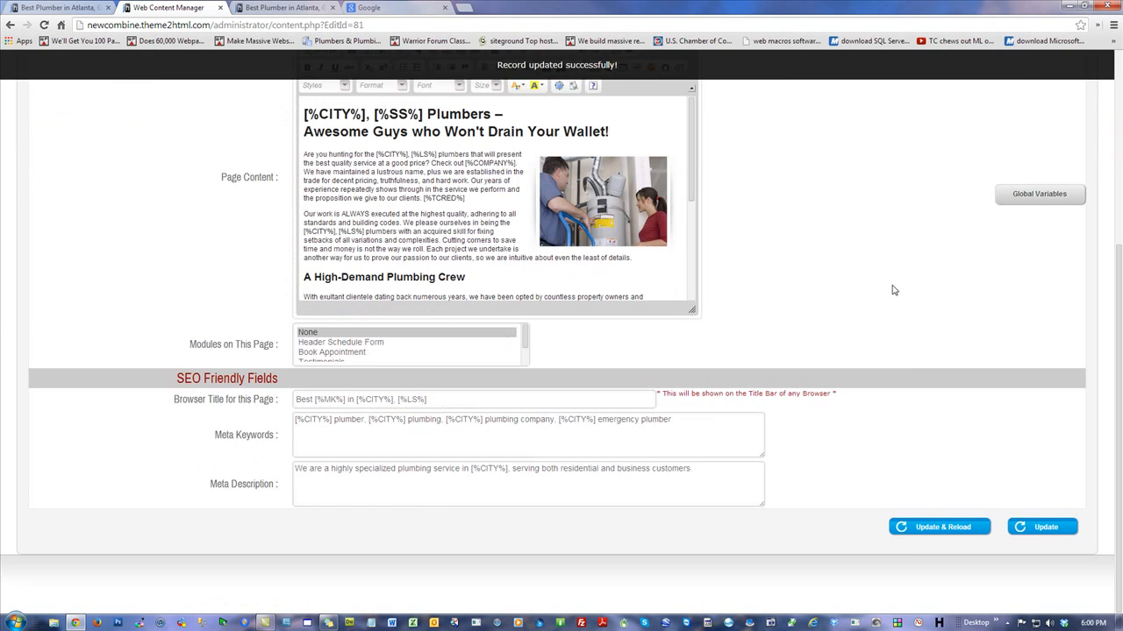
left_click(1043, 527)
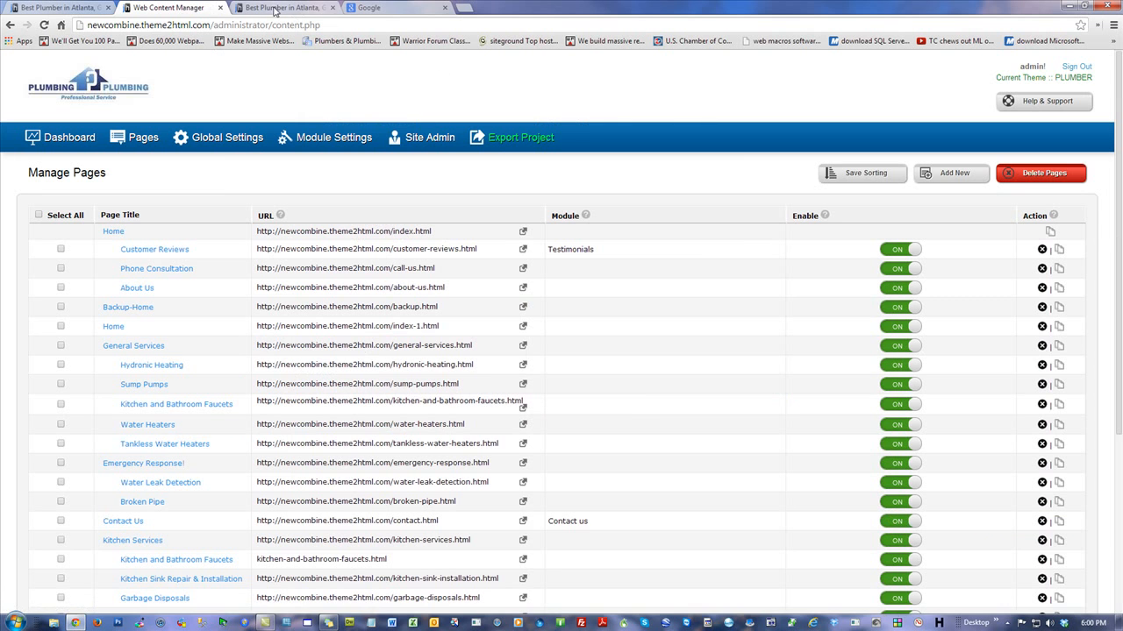
Step: Refresh the live home page and check its navigation menu, layout and content
left_click(274, 9)
left_click(60, 25)
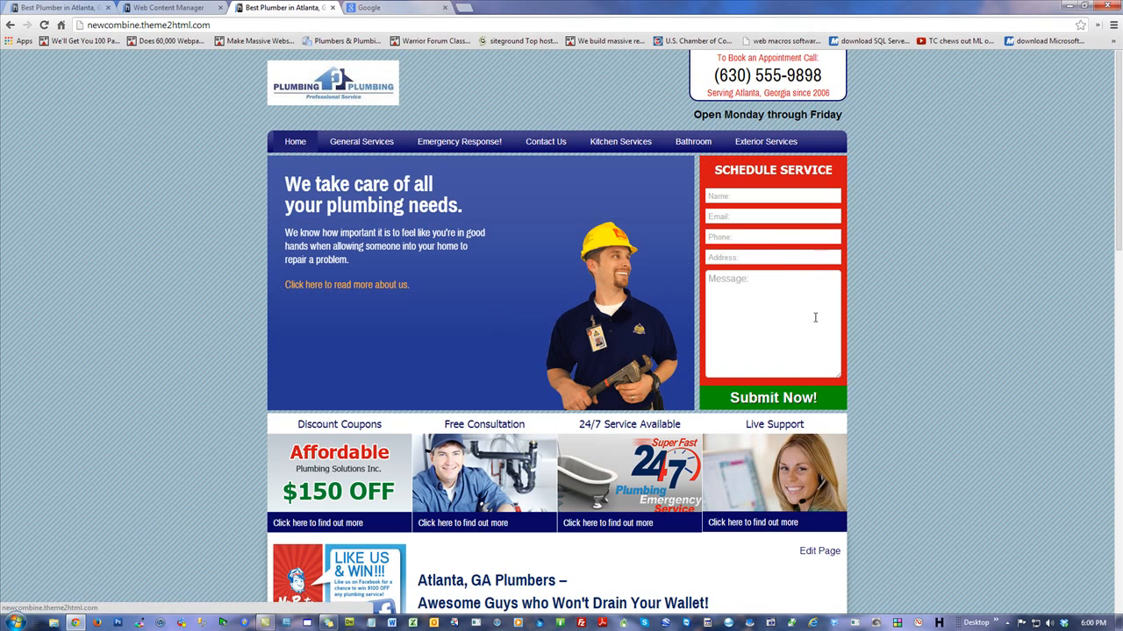
scroll(901, 318, "down", 2)
scroll(901, 317, "down", 4)
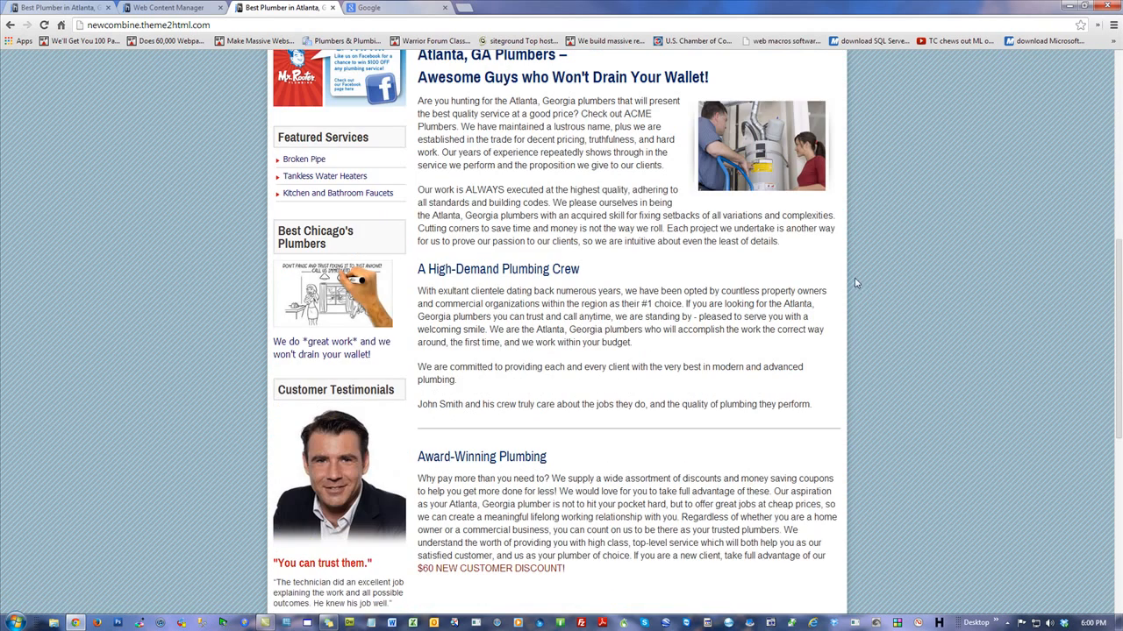
scroll(906, 290, "up", 2)
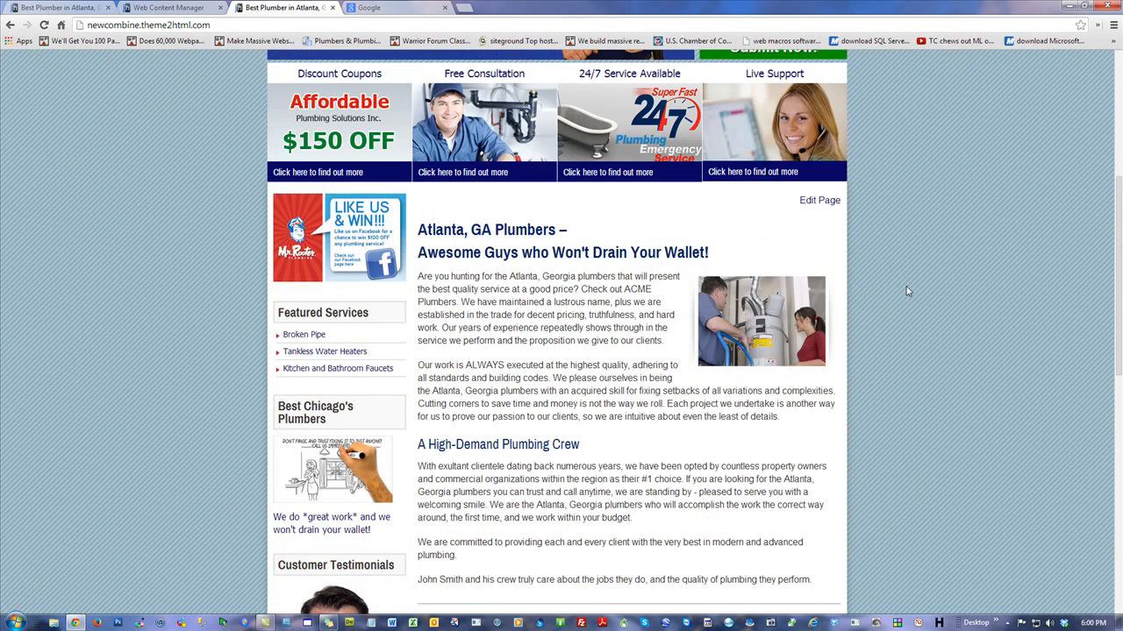
scroll(910, 291, "up", 2)
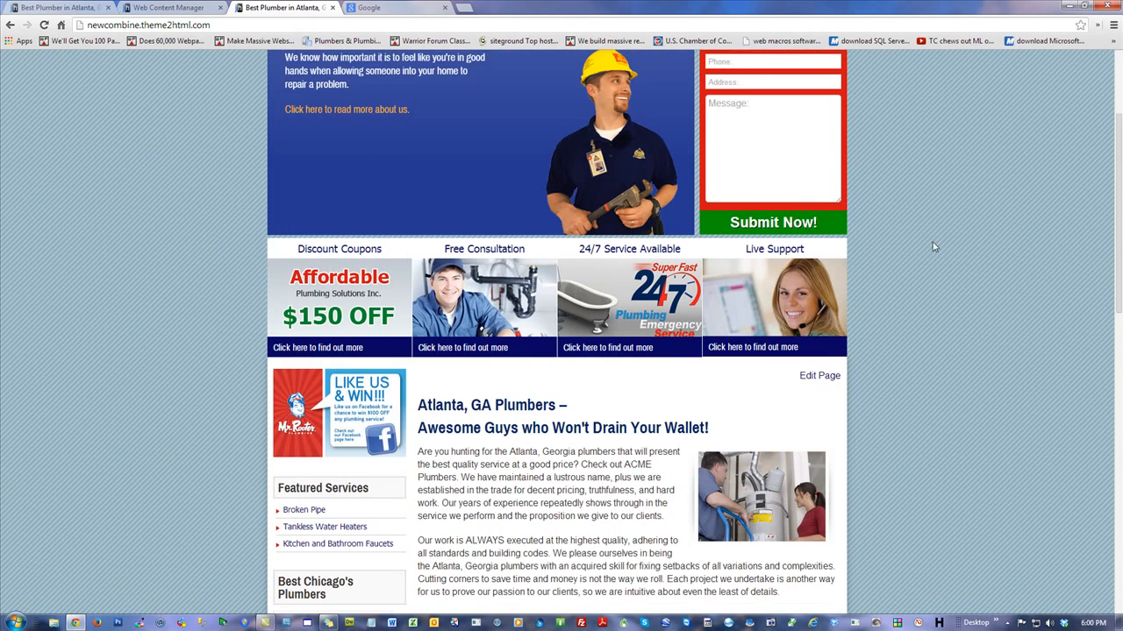
scroll(84, 269, "up", 2)
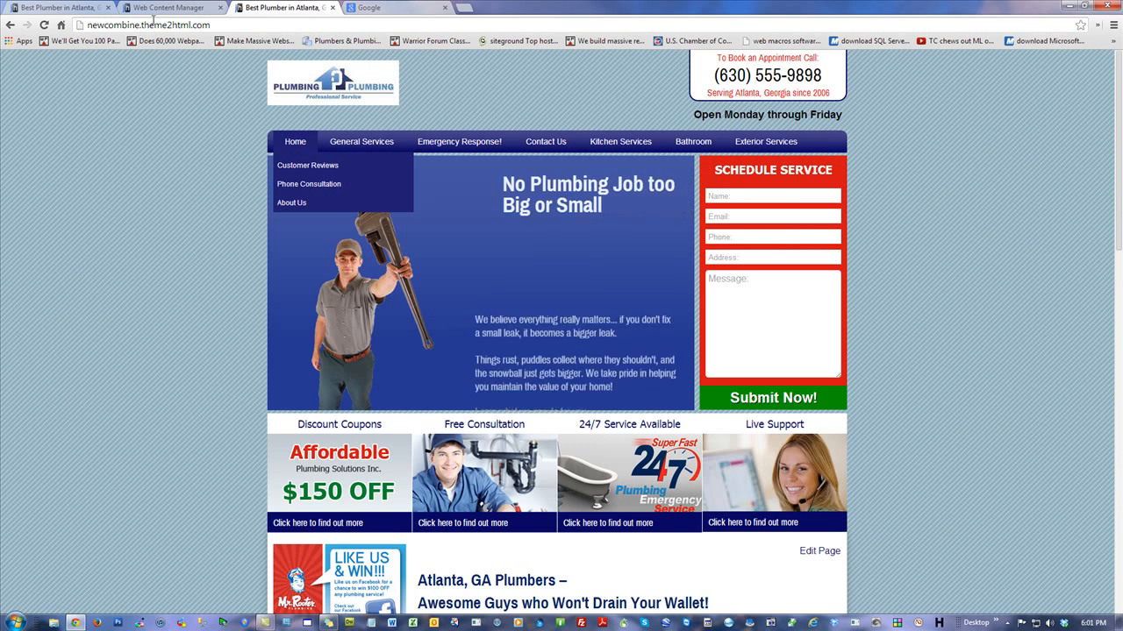
Step: Open the original Home page (index.html) for editing in the admin panel and view its page content
left_click(173, 7)
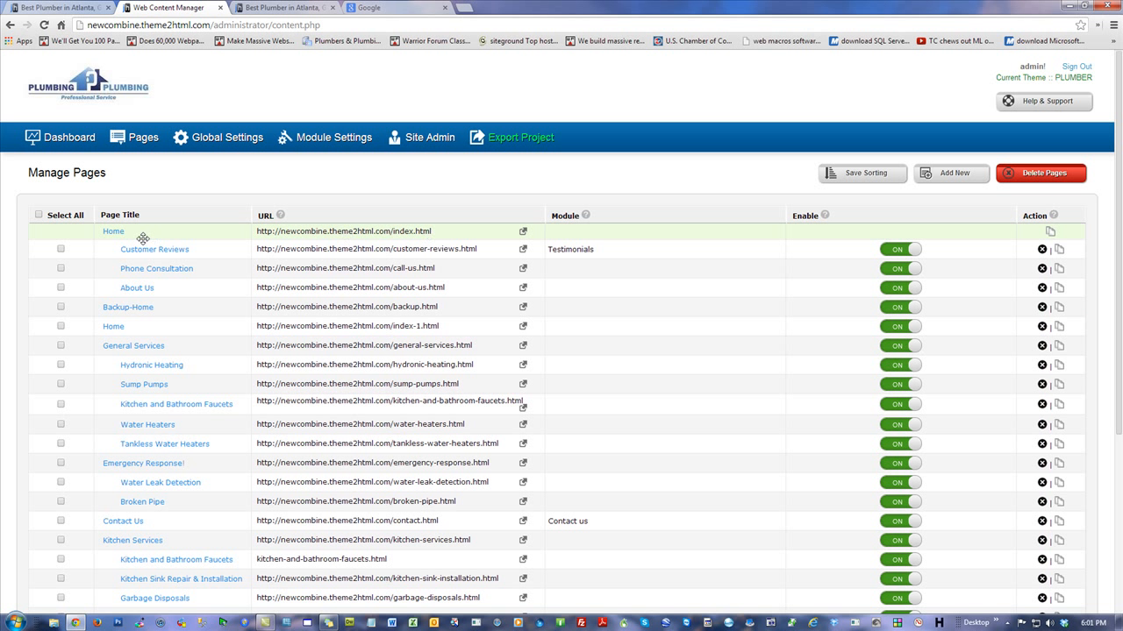
left_click(113, 232)
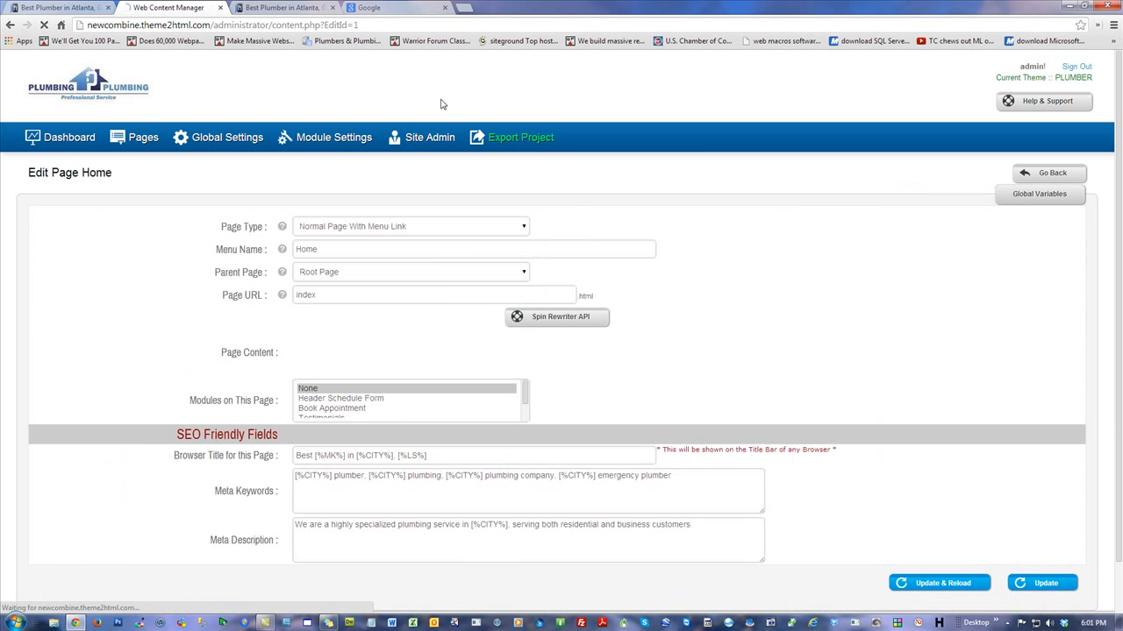
scroll(844, 253, "down", 2)
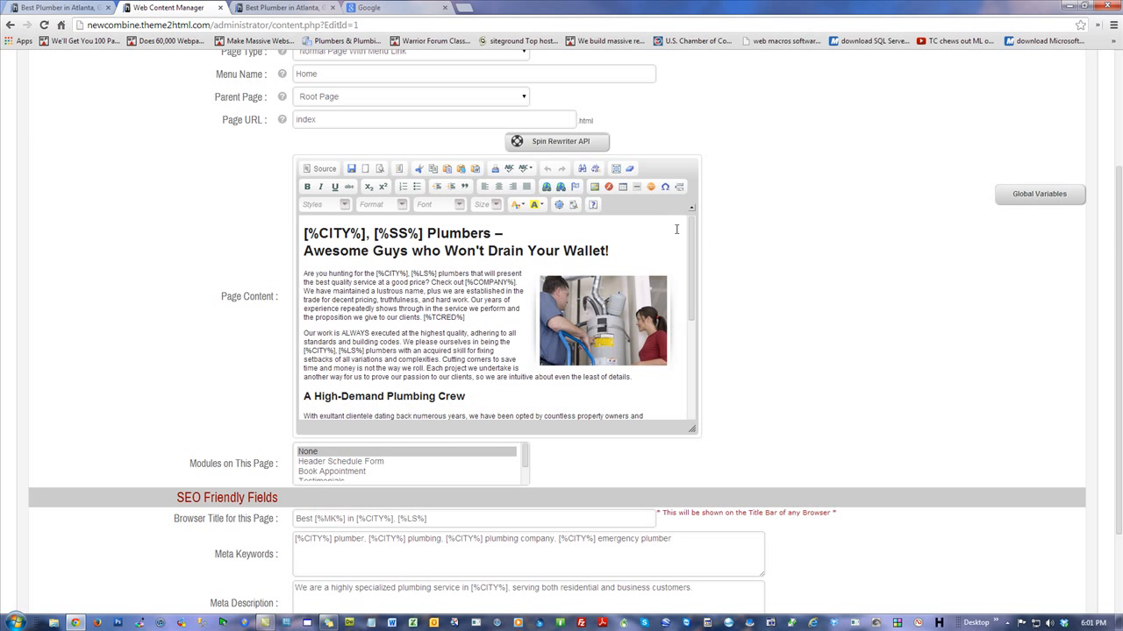
mouse_move(692, 229)
left_mouse_down()
mouse_move(698, 351)
mouse_move(692, 219)
left_mouse_up()
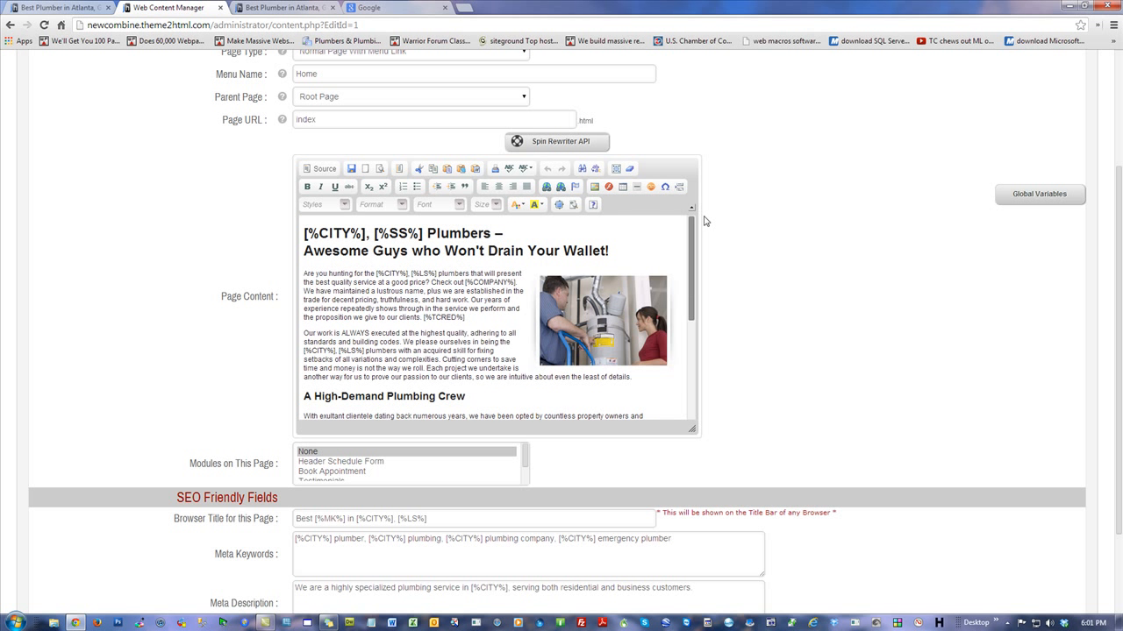
Step: Run the Spin Rewriter API on the Home page content with the Download Spun Text method and close the dialog
left_click(572, 143)
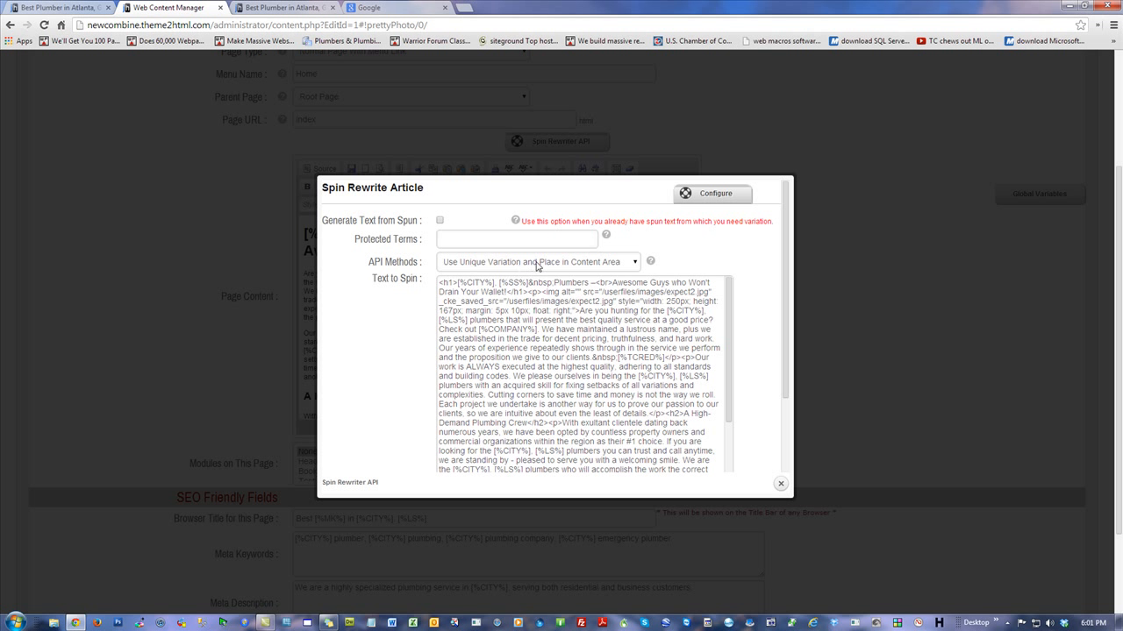
left_click(579, 265)
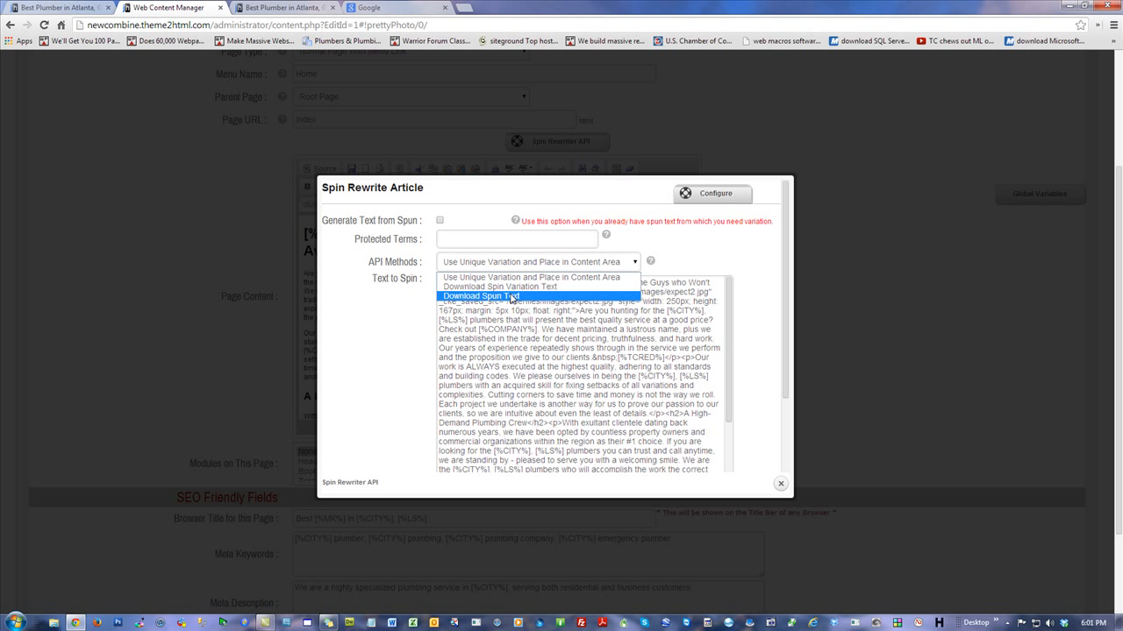
left_click(512, 297)
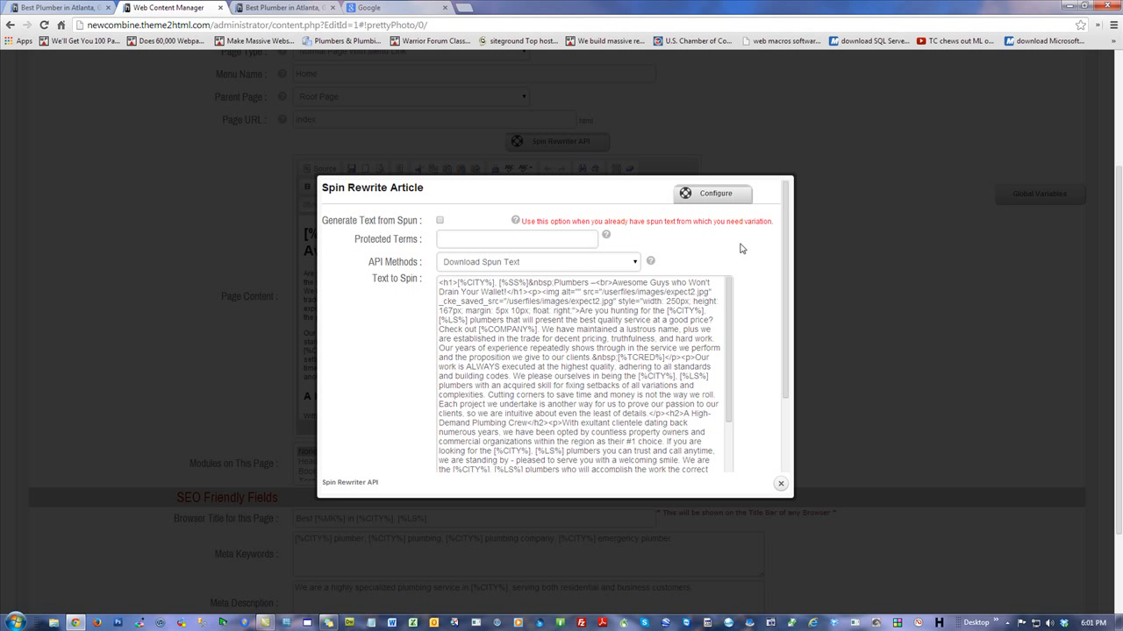
left_click_drag(785, 260, 789, 337)
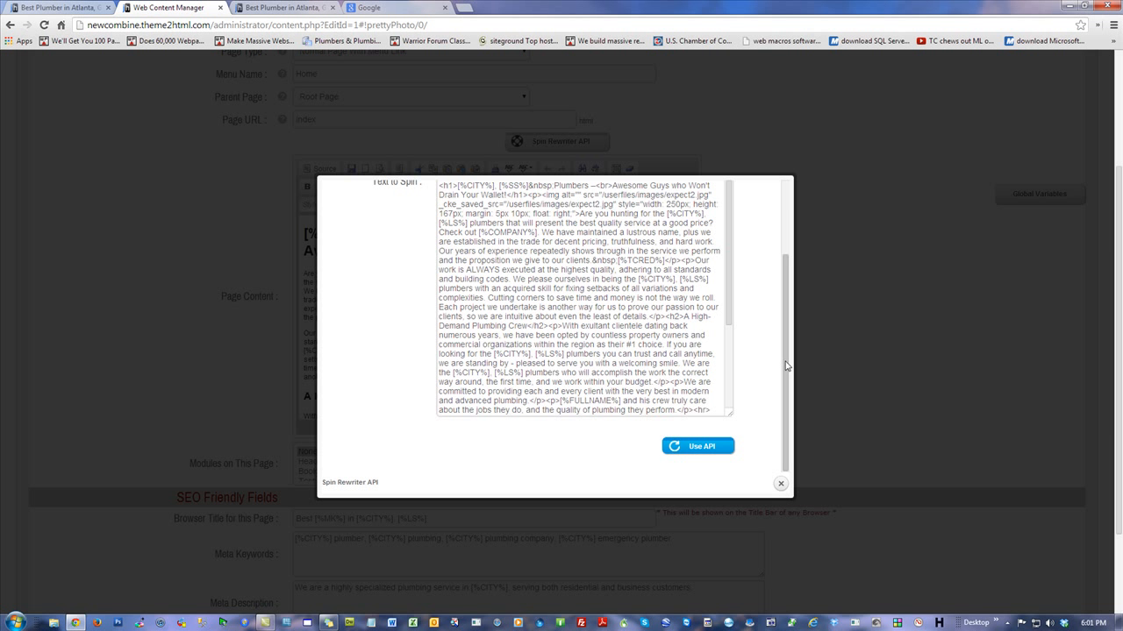
scroll(767, 364, "up", 2)
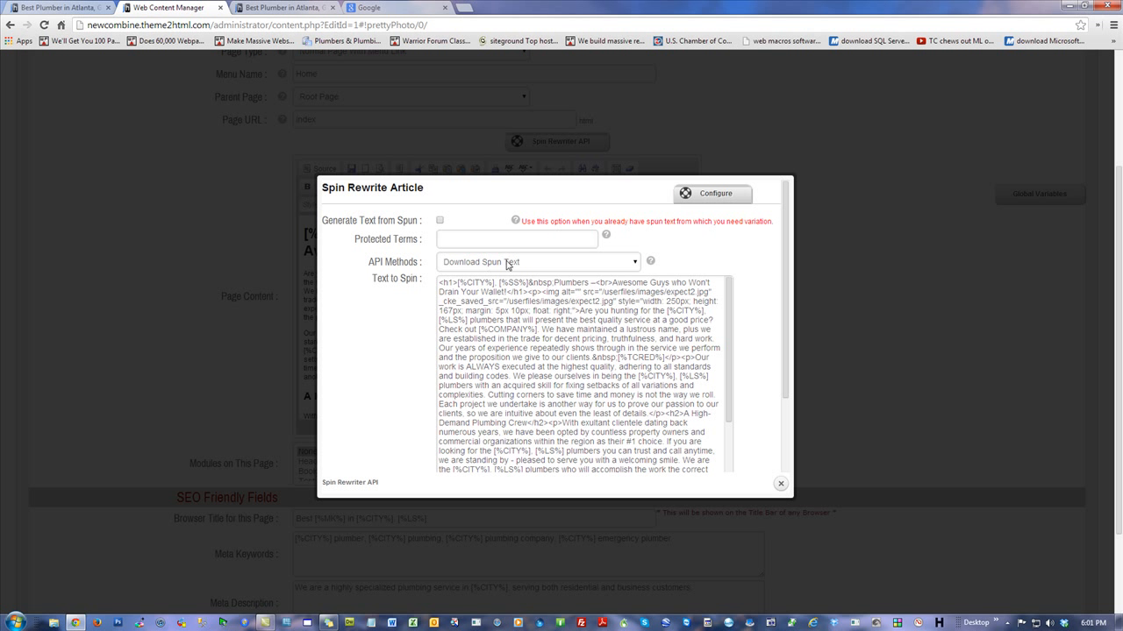
left_click_drag(791, 256, 787, 420)
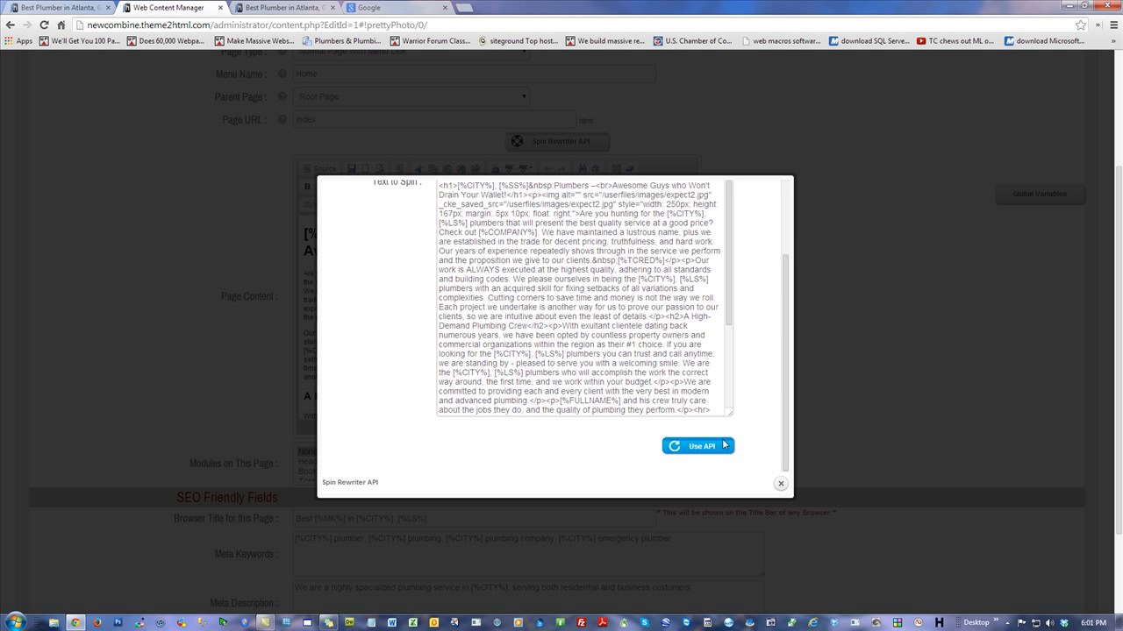
left_click(704, 447)
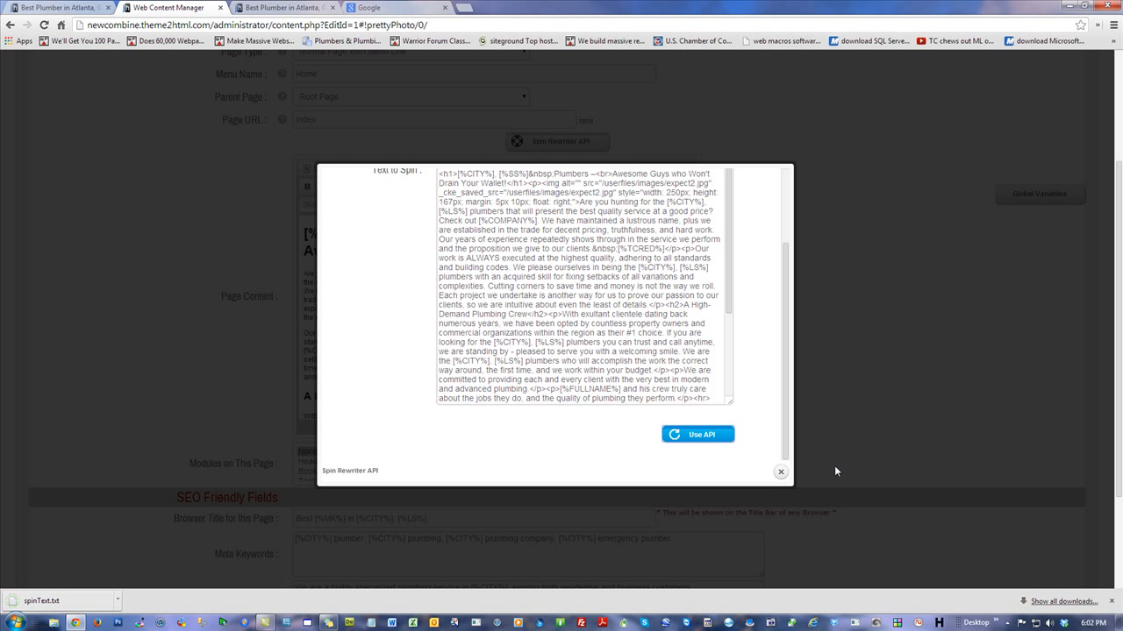
left_click(782, 473)
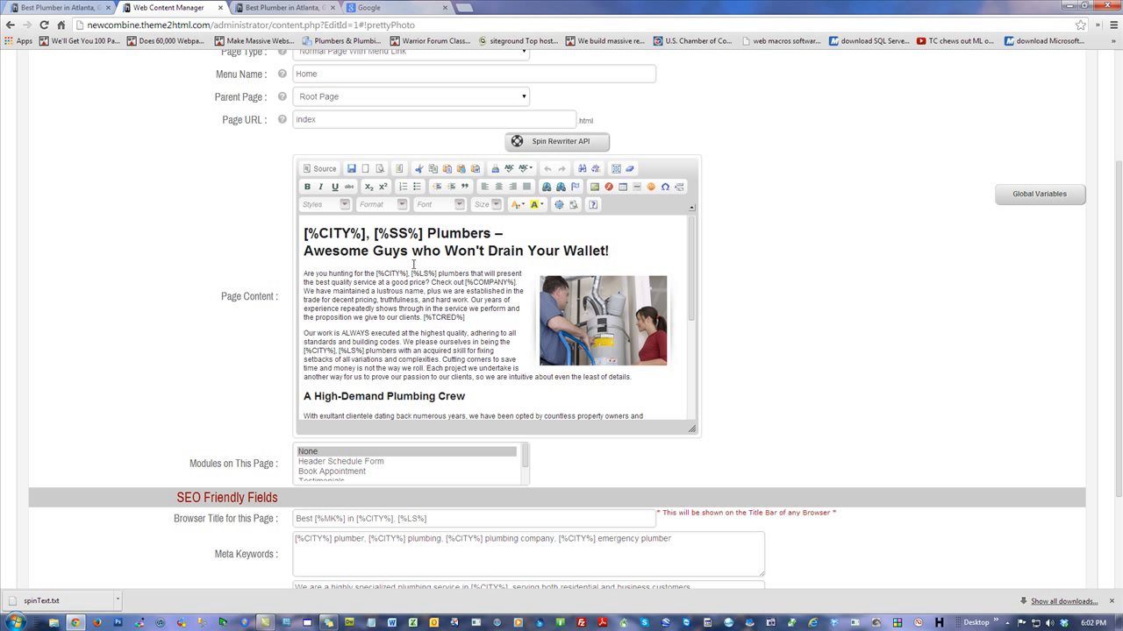
Step: Close all browser tabs except the Web Content Manager and minimize the browser to reach the desktop
right_click(178, 7)
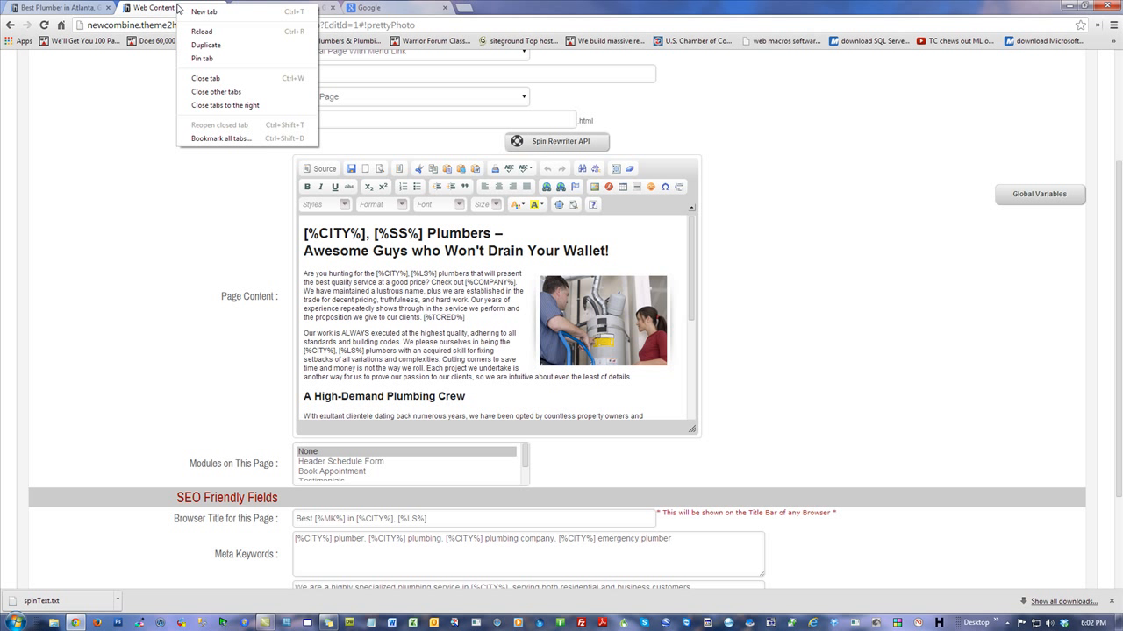
left_click(226, 92)
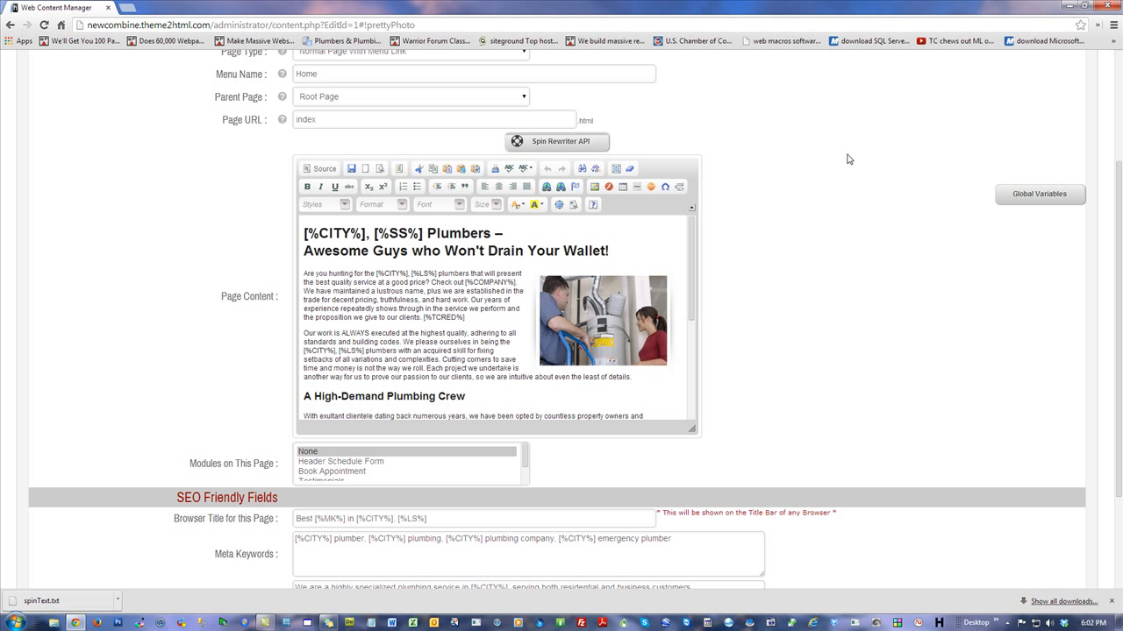
left_click(1066, 7)
Step: Move spinText.txt to a clear spot on the desktop and create a new desktop folder named BOB-PL
left_click_drag(21, 133, 138, 92)
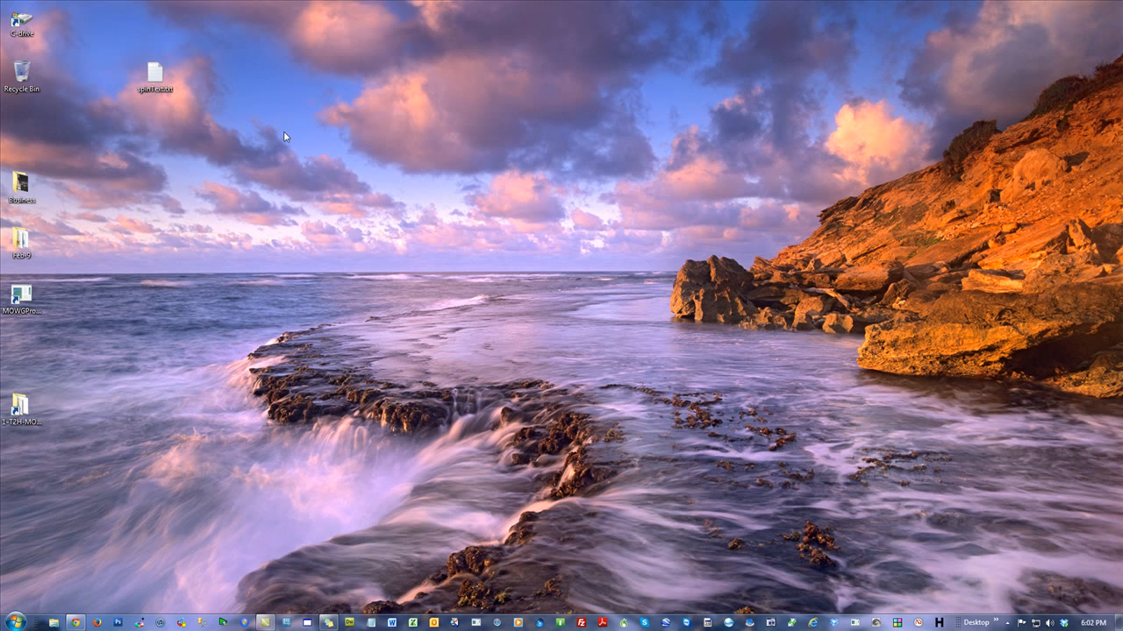
right_click(464, 62)
mouse_move(575, 189)
left_click(632, 189)
type("BOB PL")
key("Return")
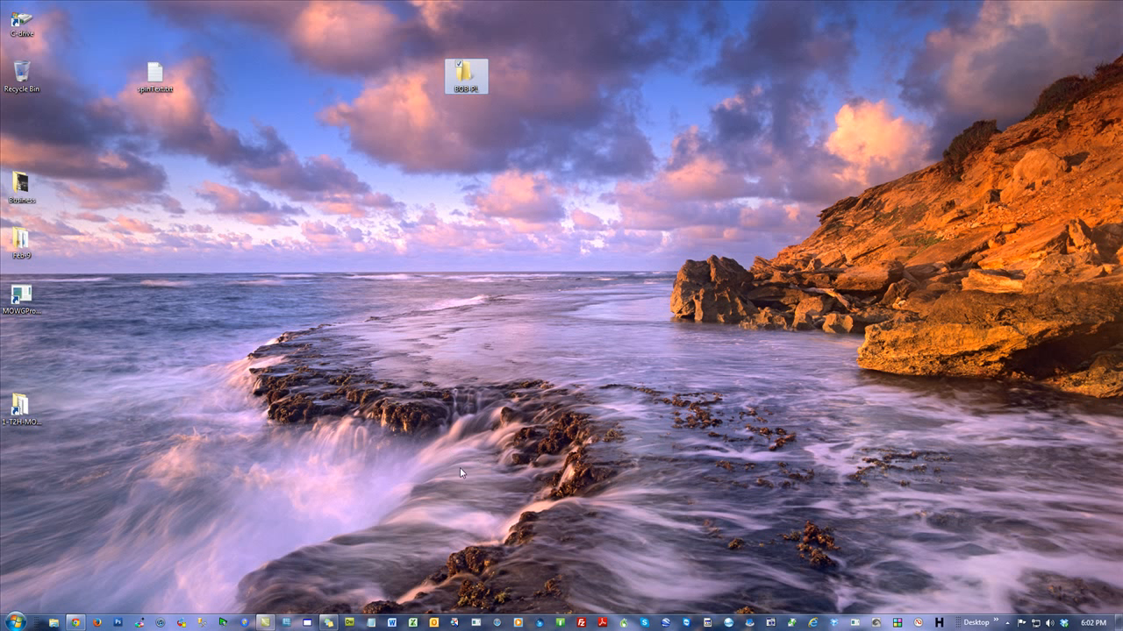
Step: Open the BOB-PL folder and move spinText.txt from the desktop into it
double_click(465, 76)
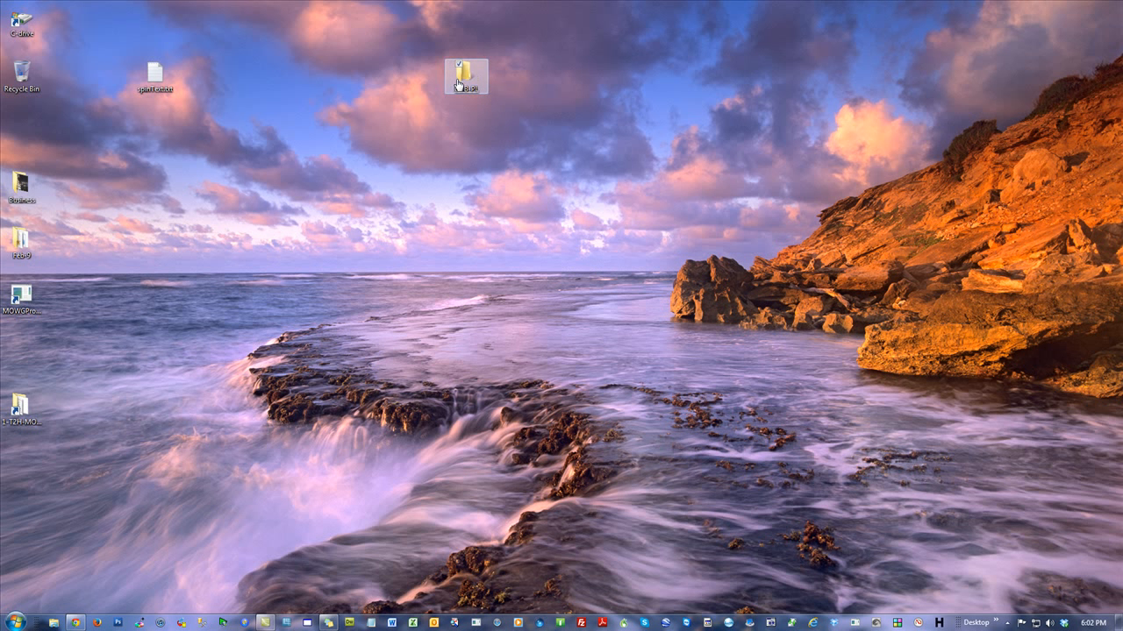
double_click(386, 8)
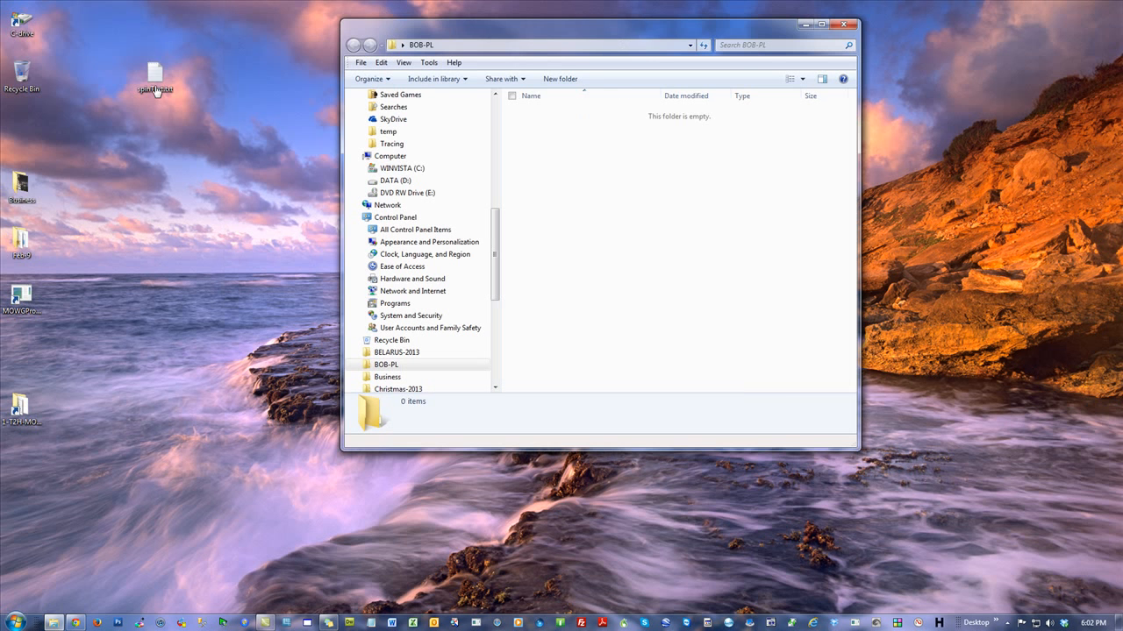
left_click_drag(154, 81, 667, 170)
left_click_drag(684, 33, 548, 19)
left_click(496, 185)
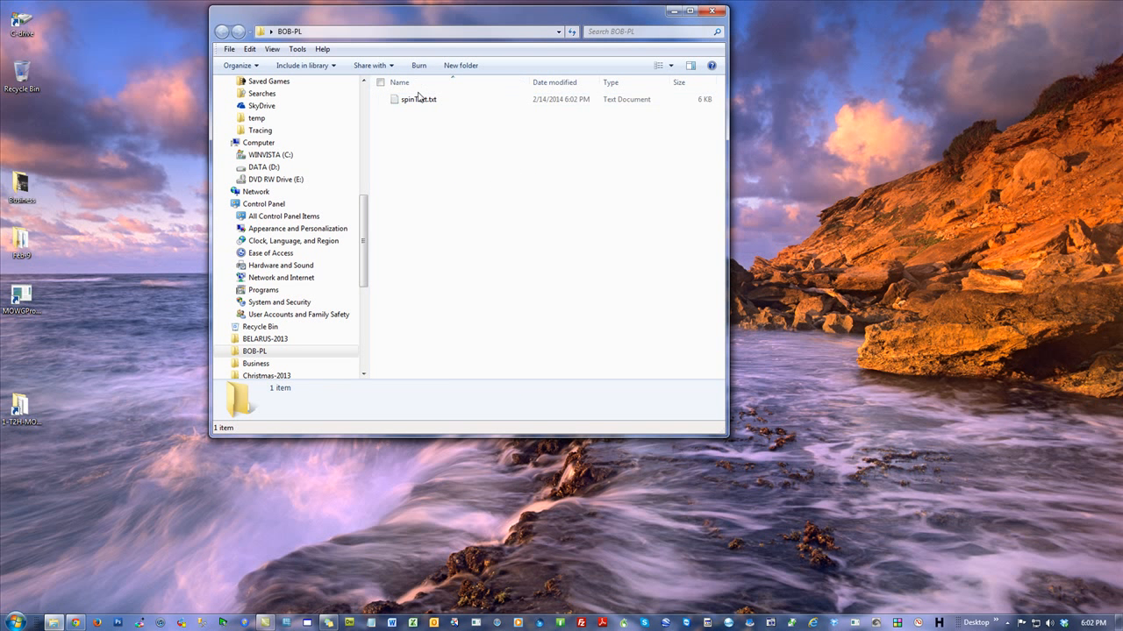
Step: Create a Microsoft Excel worksheet in the BOB-PL folder and open it with the MOWG toolbar 18 commands displayed
right_click(455, 132)
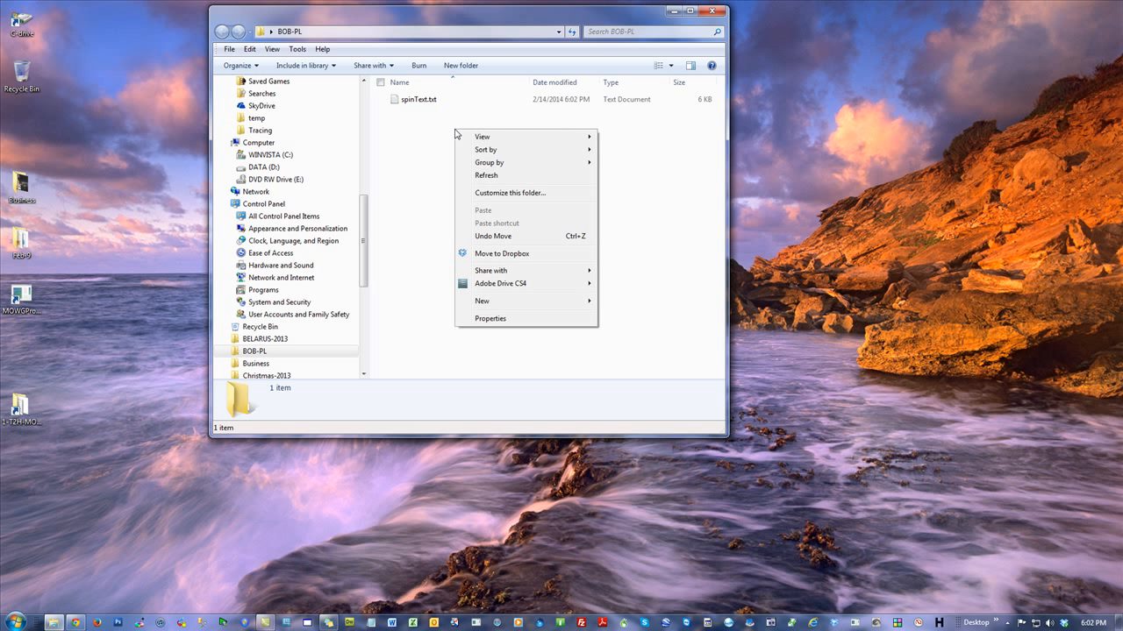
mouse_move(571, 302)
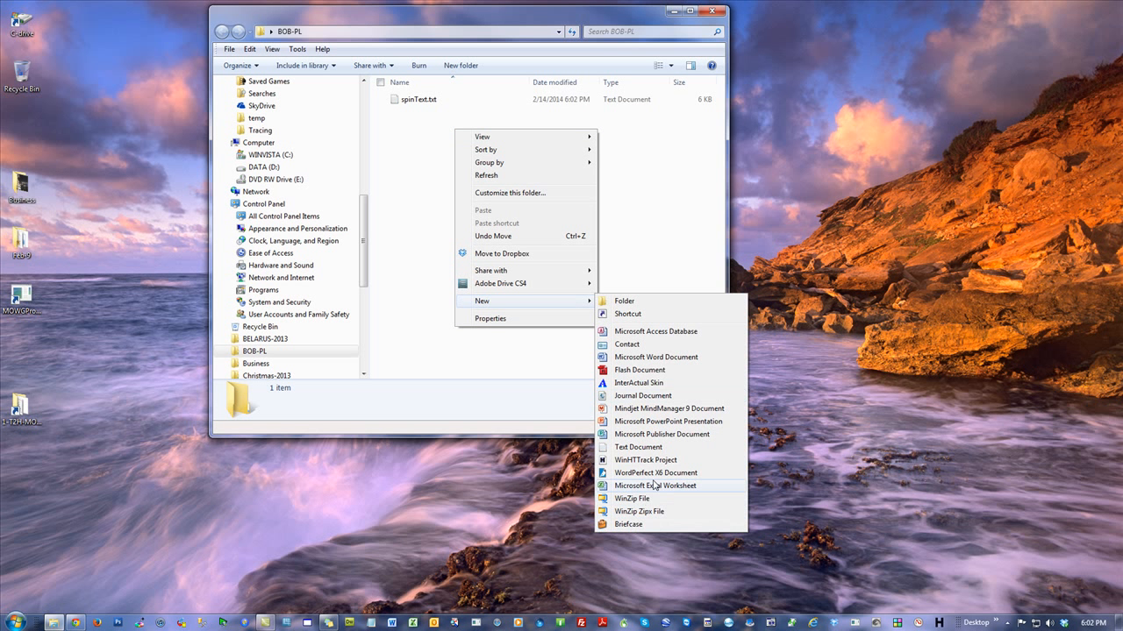
left_click(651, 487)
key("Return")
key("Return")
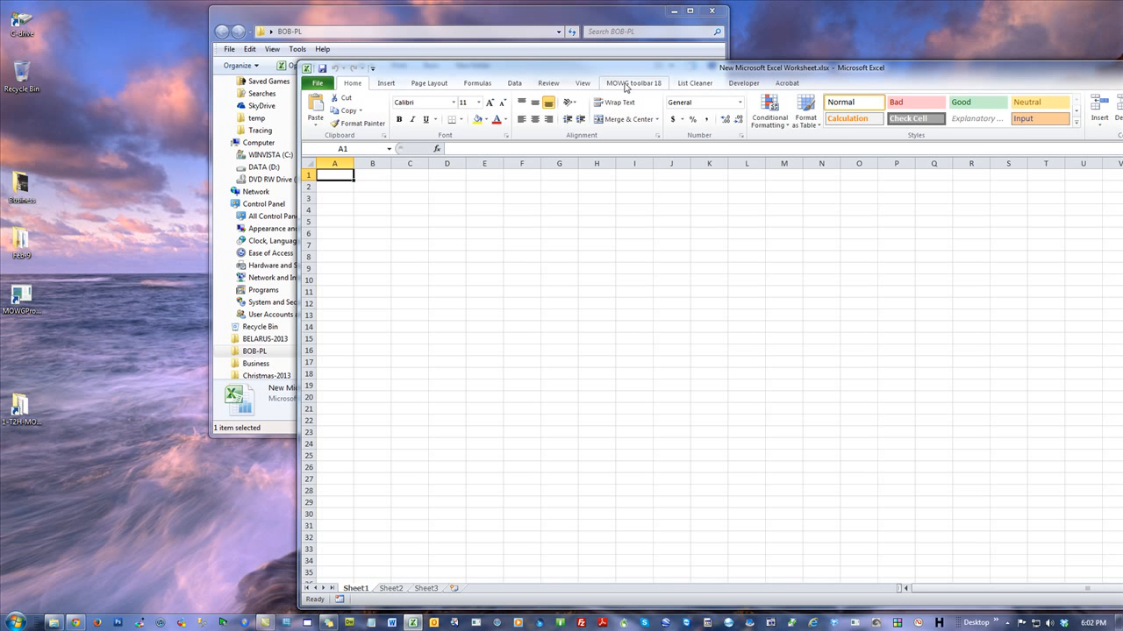
left_click(635, 85)
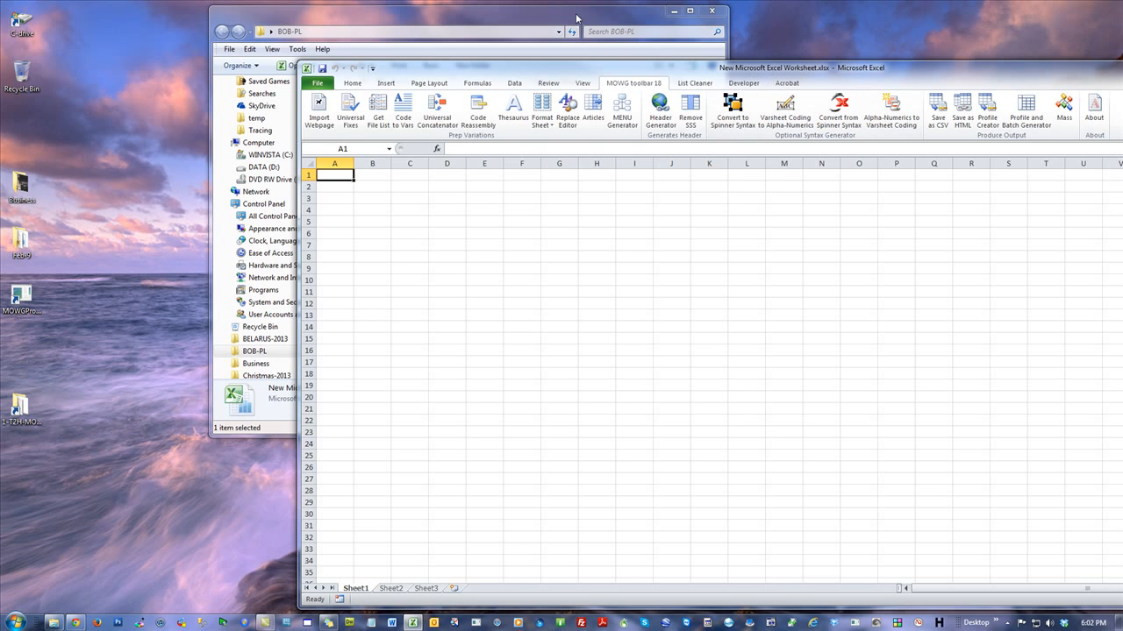
Step: Open spinText.txt from the BOB-PL folder in Notepad and move its window aside from the Excel toolbar
left_click_drag(575, 19, 401, 39)
left_click(306, 228)
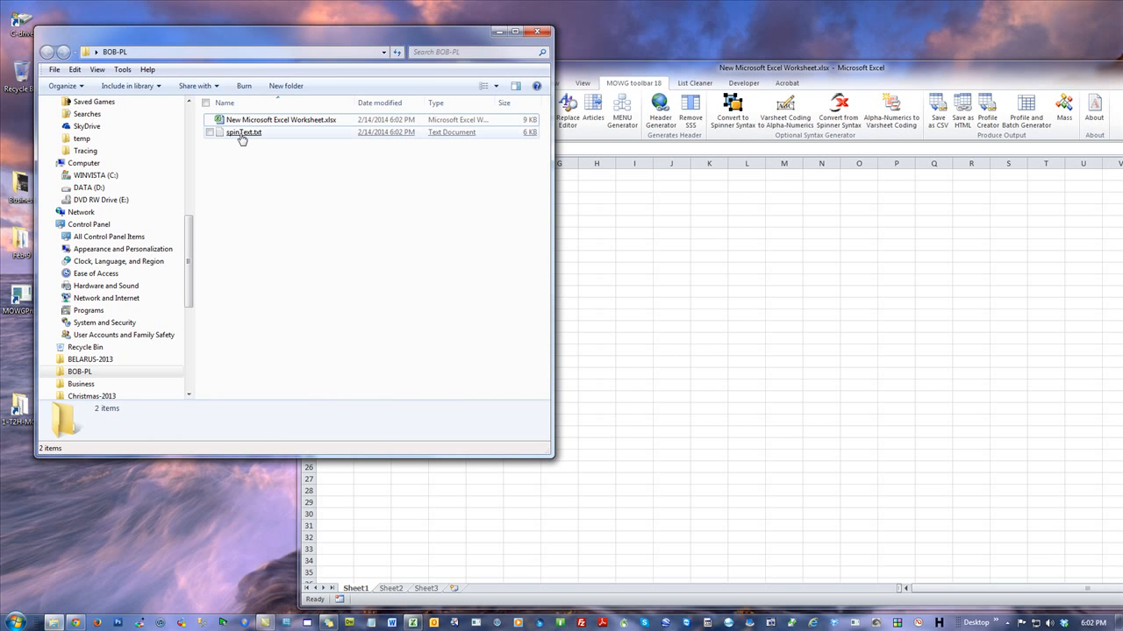
double_click(241, 133)
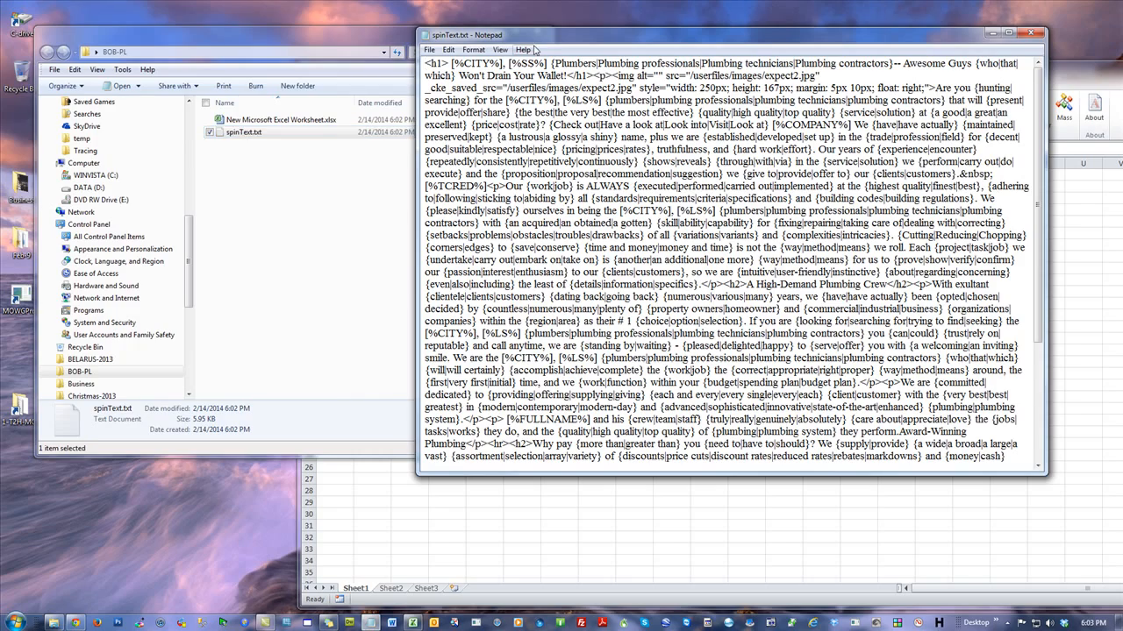
left_click_drag(532, 26, 200, 22)
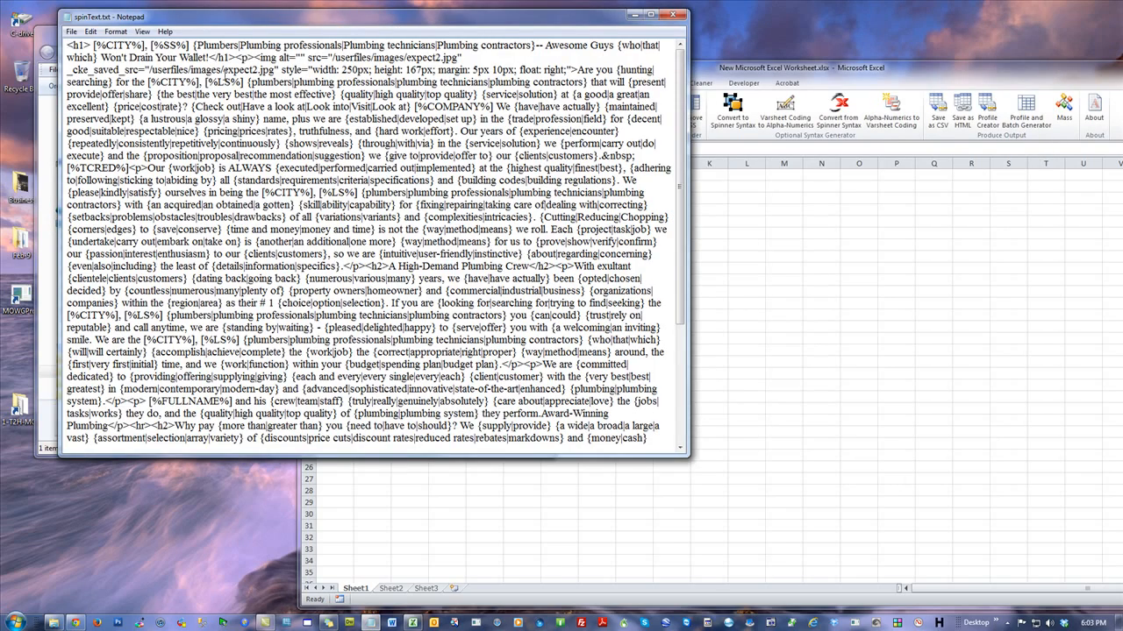
Step: Examine the spun text in spinText.txt, including its synonym groups and the [%CITY%], [%LS%] and [%COMPANY%] variables
scroll(456, 222, "down", 5)
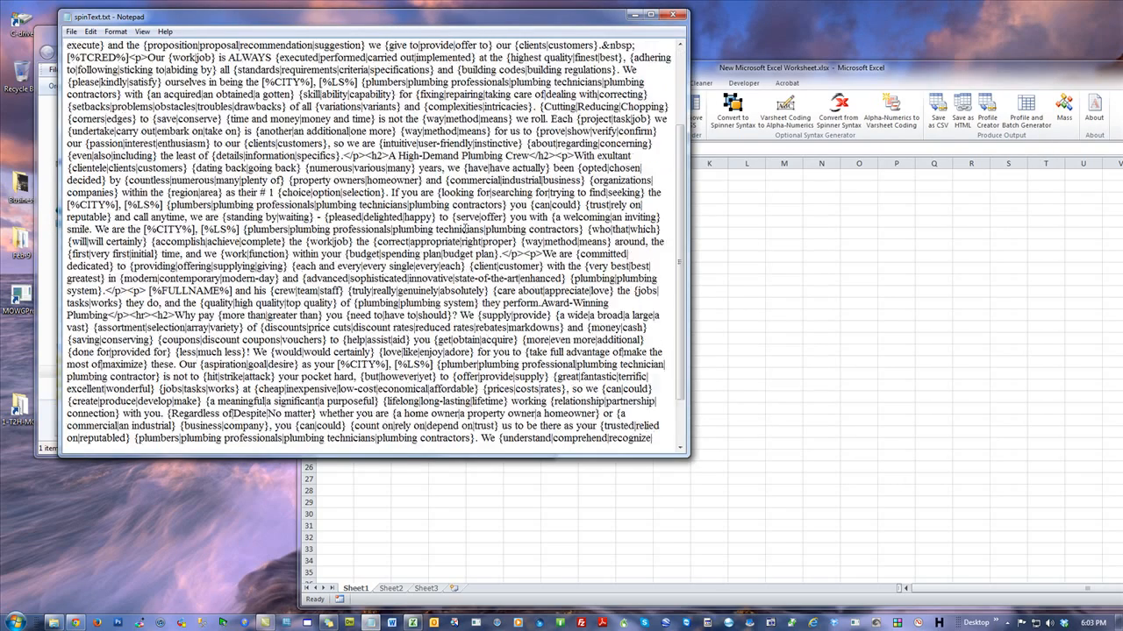
scroll(376, 242, "up", 5)
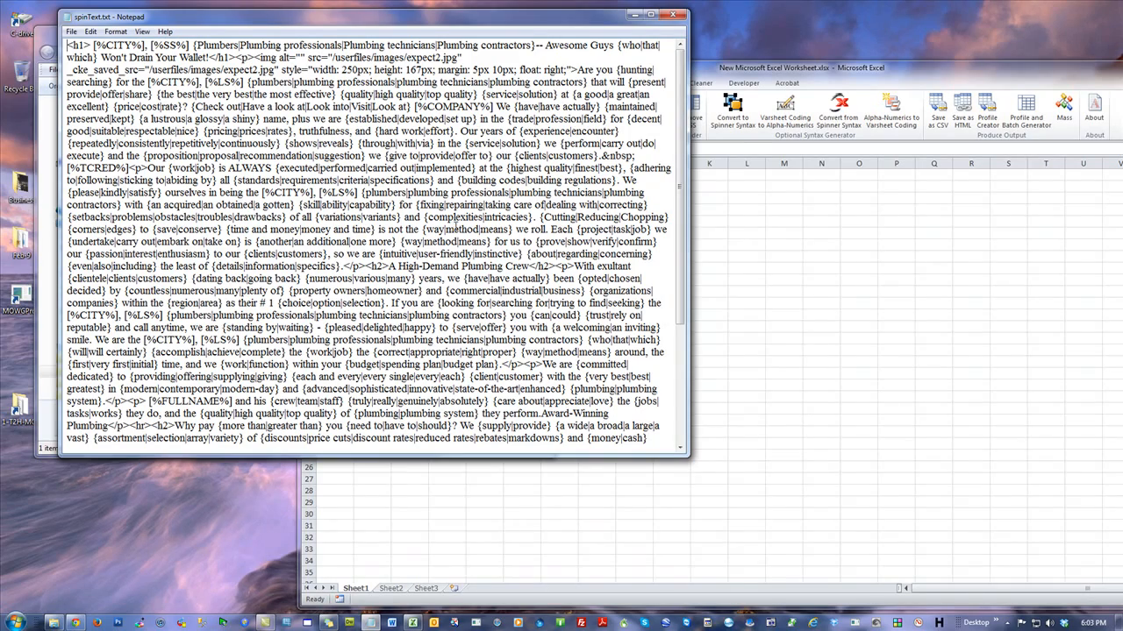
scroll(435, 227, "down", 5)
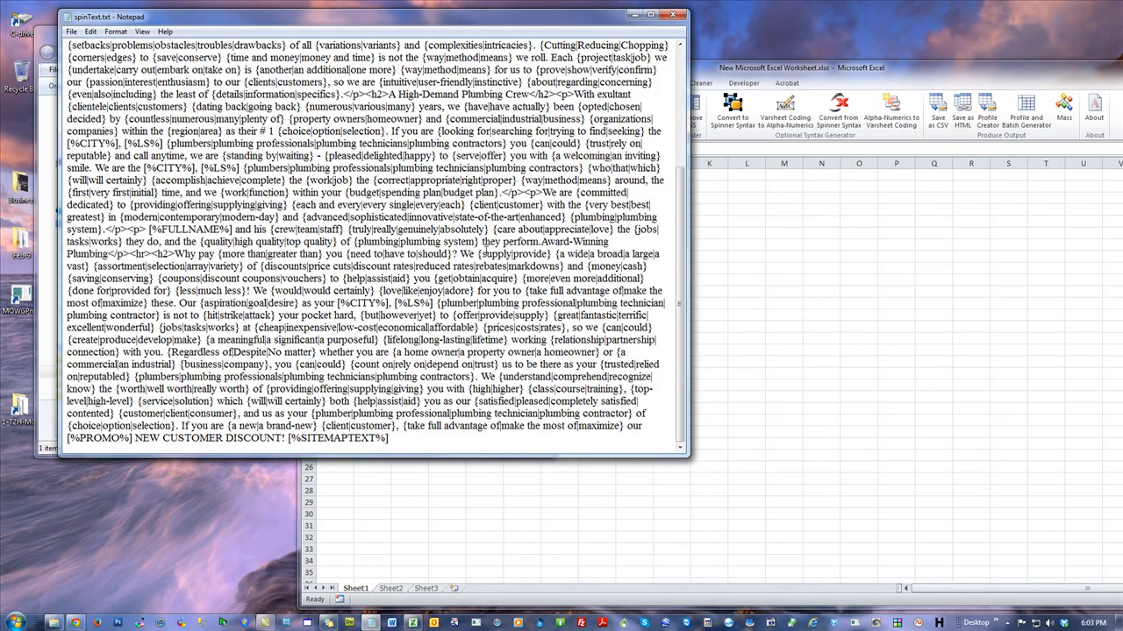
scroll(485, 243, "up", 5)
left_click_drag(314, 192, 262, 193)
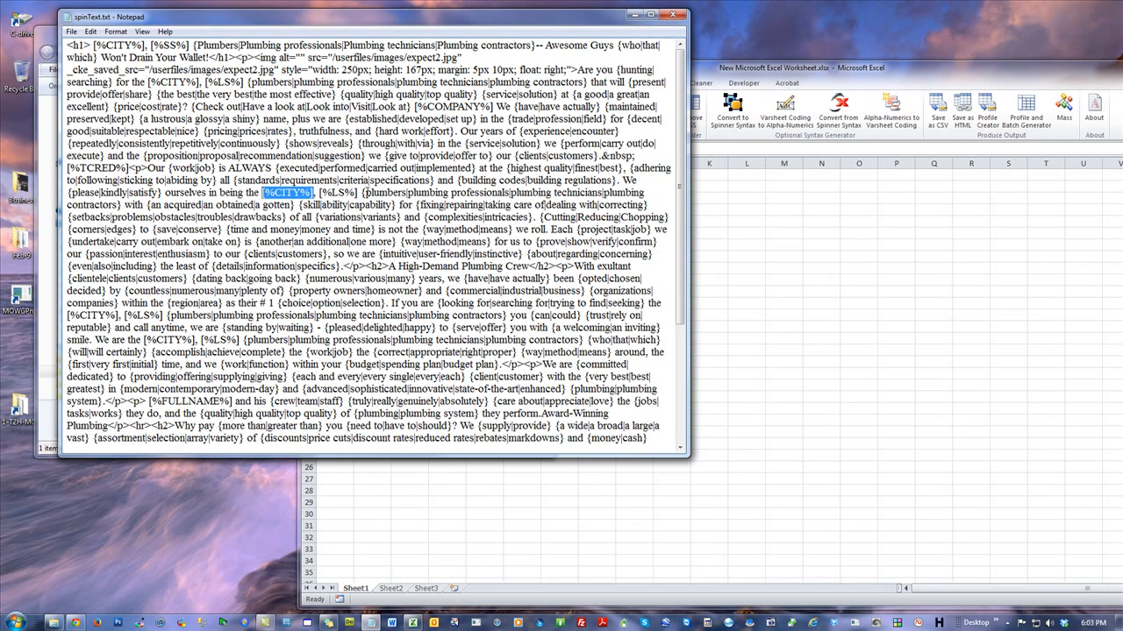
left_click_drag(357, 192, 321, 193)
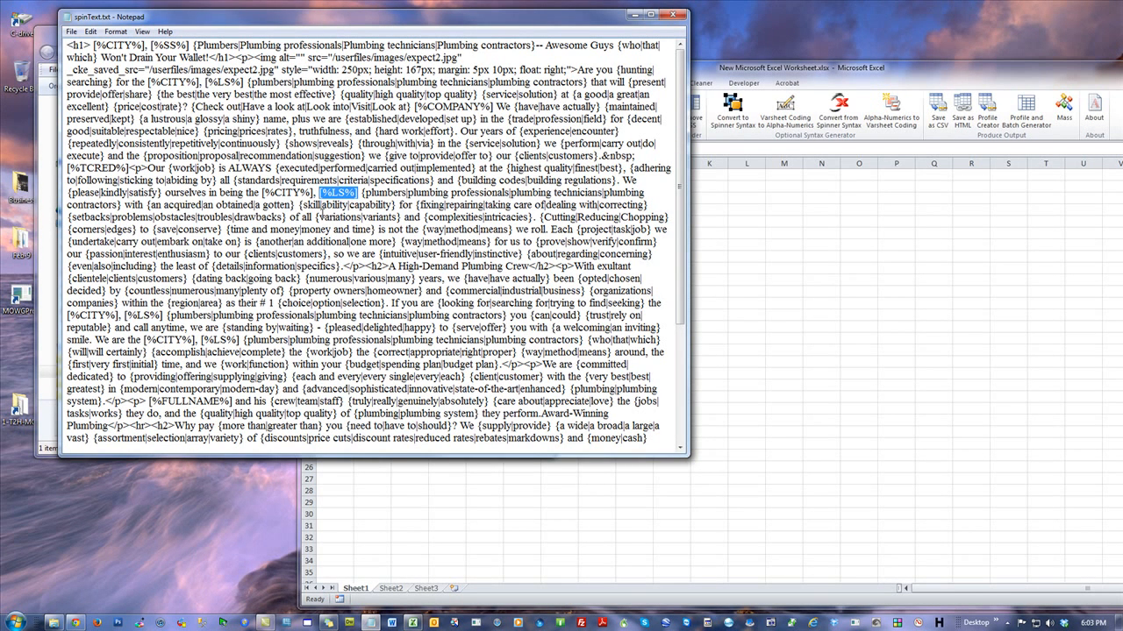
left_click(334, 133)
double_click(474, 106)
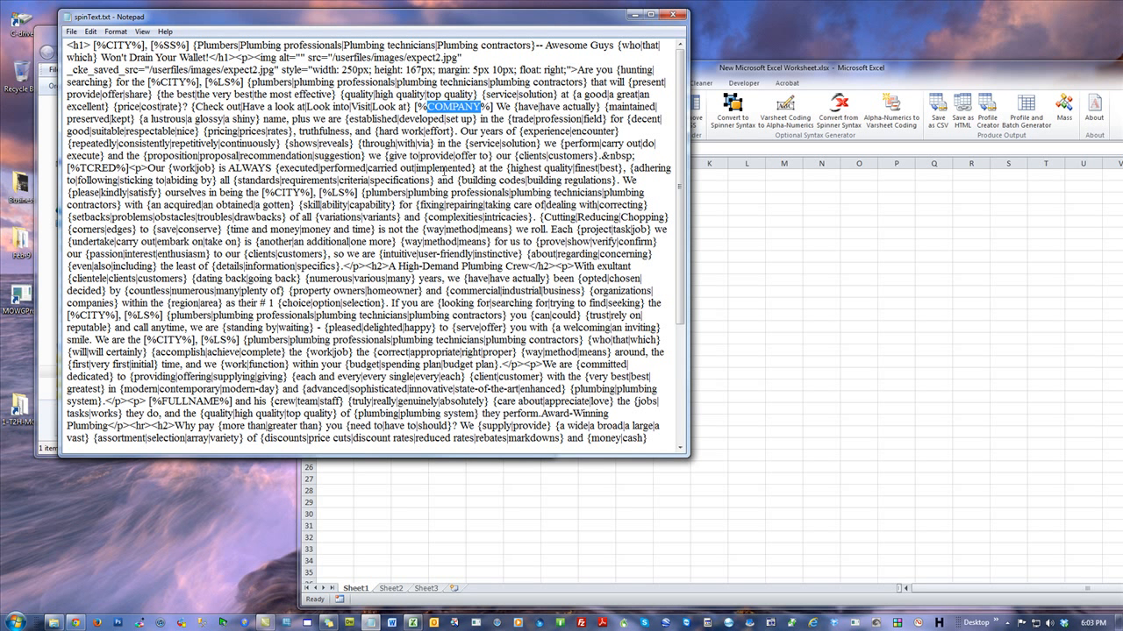
left_click(443, 167)
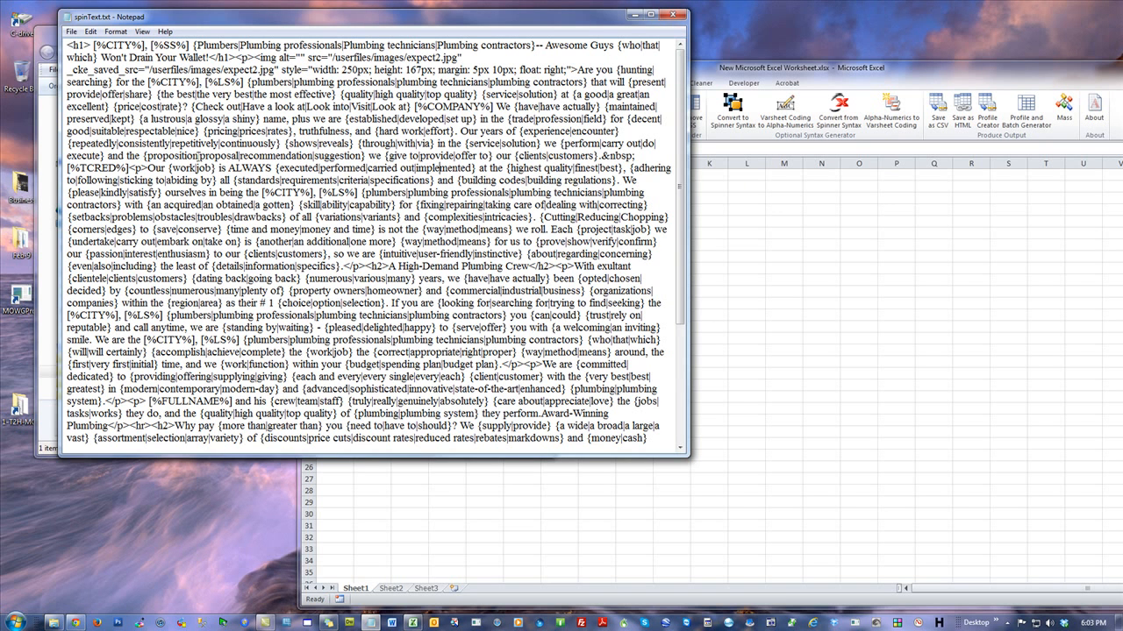
Step: Select all of the spun text in spinText.txt and copy it
key("ctrl+a")
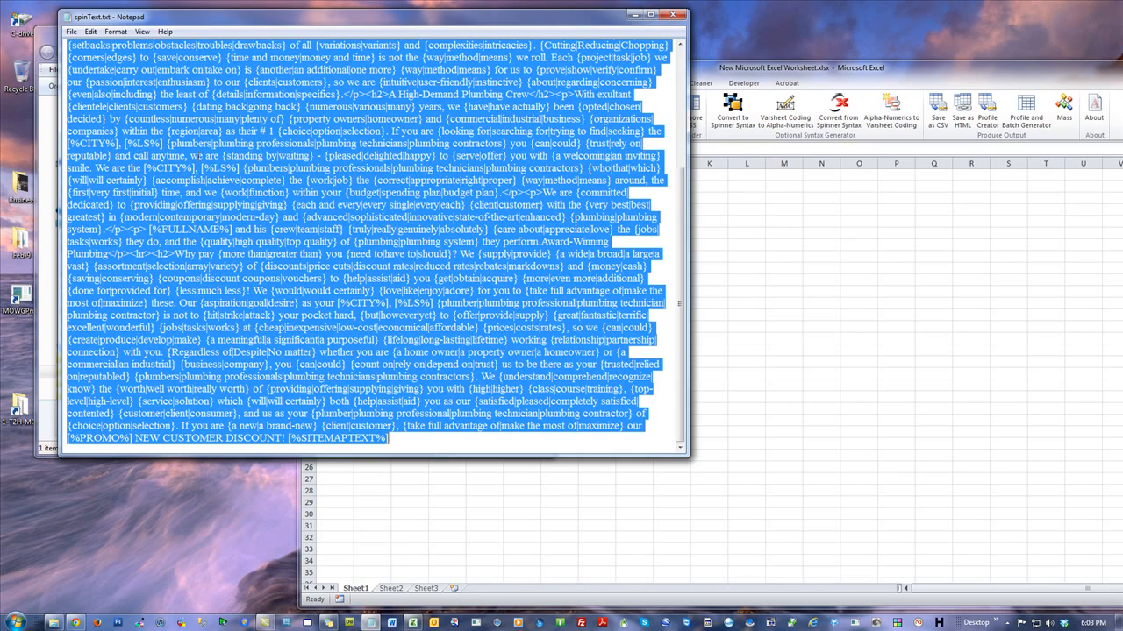
left_click(200, 156)
left_click(90, 31)
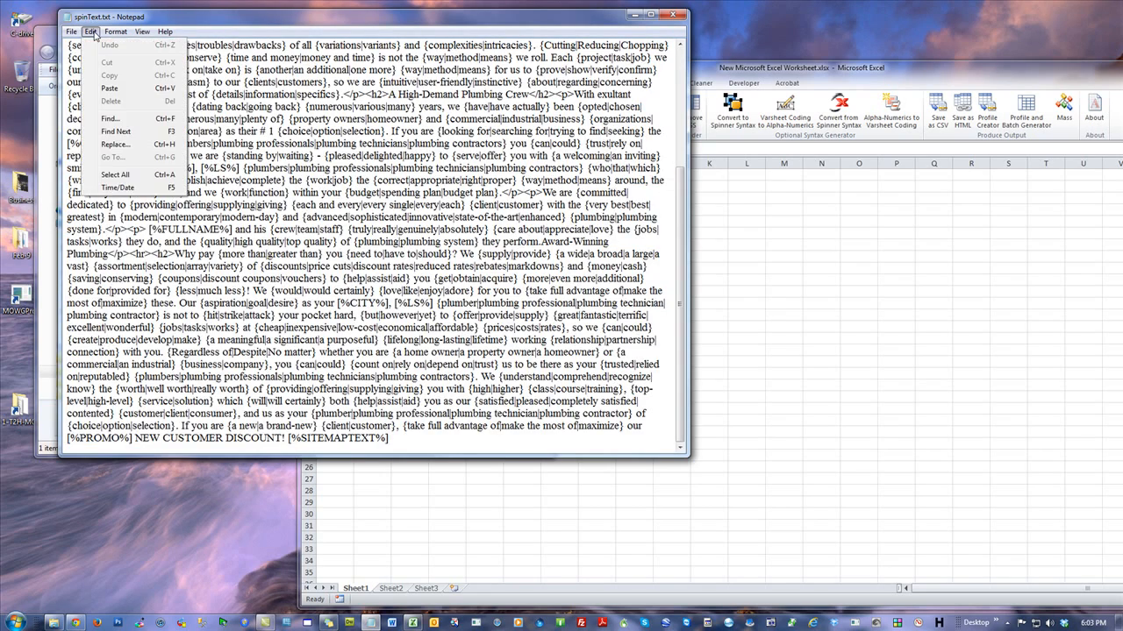
left_click(122, 184)
left_click(90, 31)
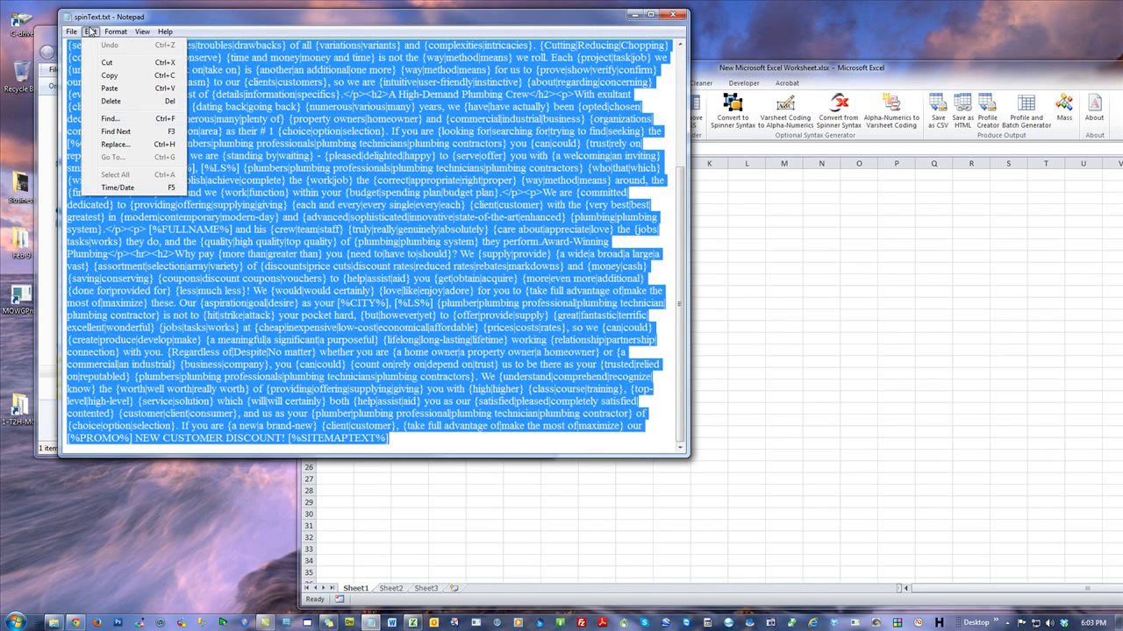
left_click(112, 75)
Step: Paste the copied spun text into cell A1 of Sheet1 in the Excel worksheet as a single cell entry
left_click(763, 73)
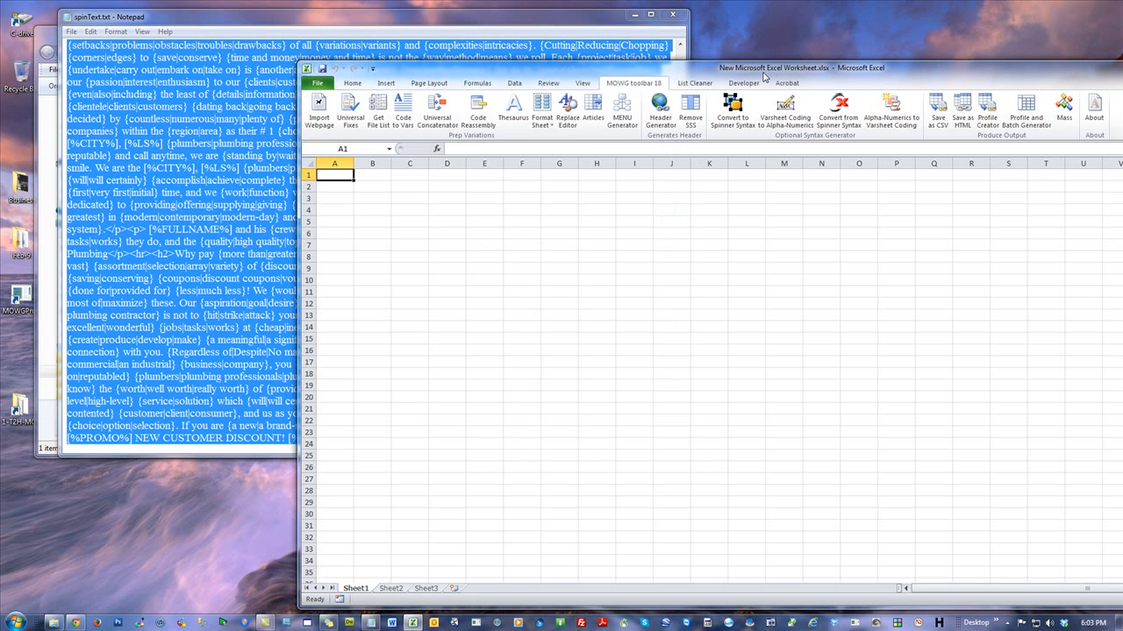
left_click(351, 229)
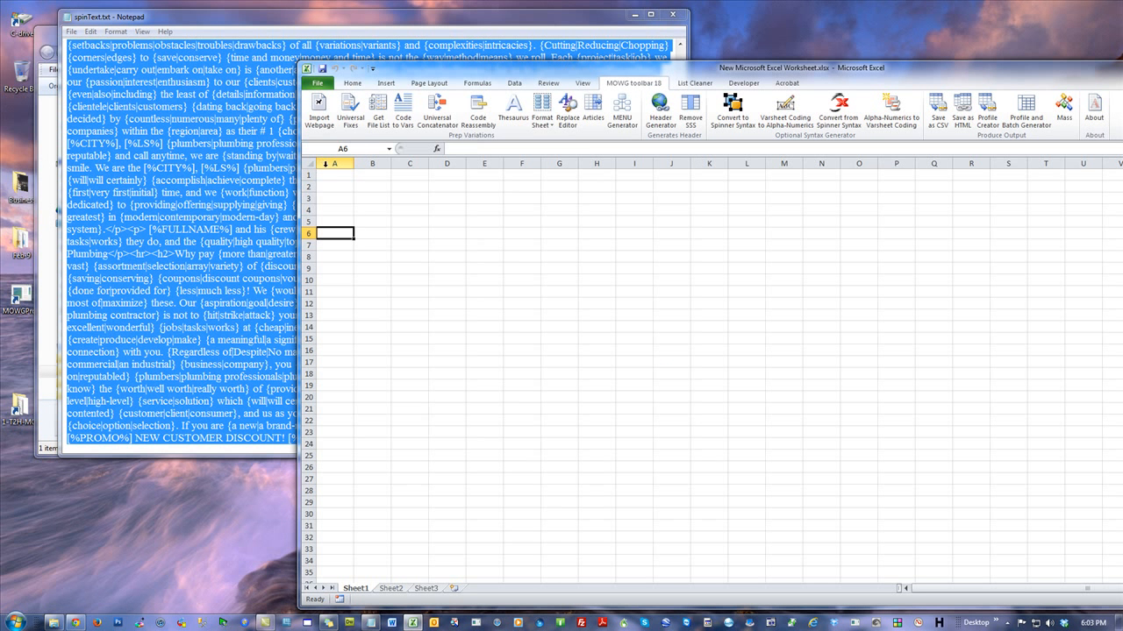
left_click(328, 175)
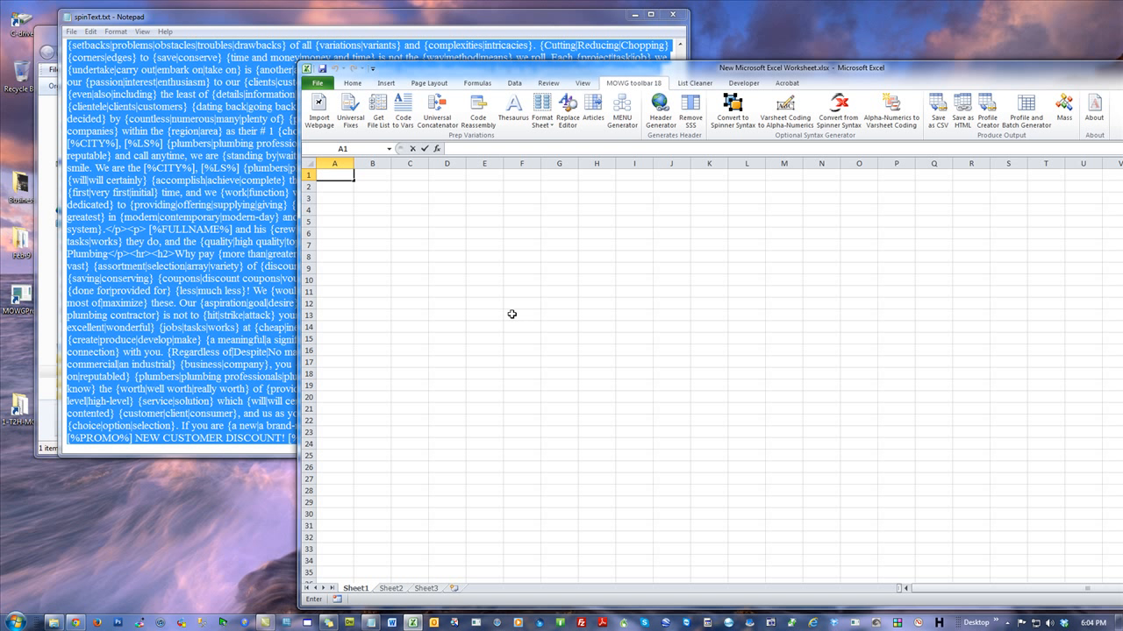
right_click(346, 175)
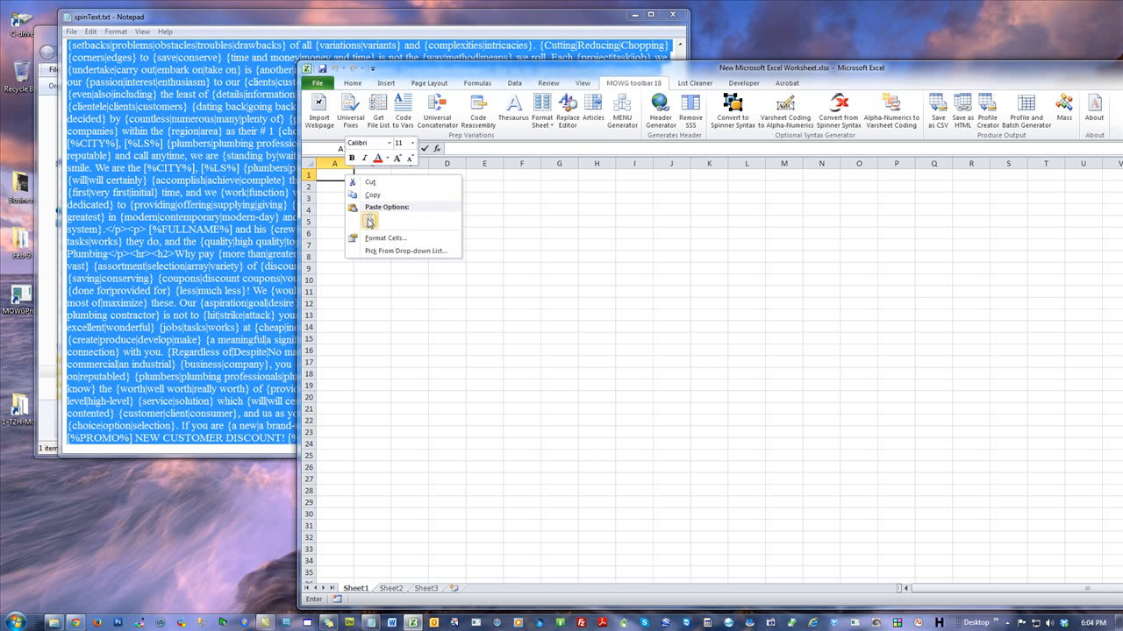
left_click(369, 220)
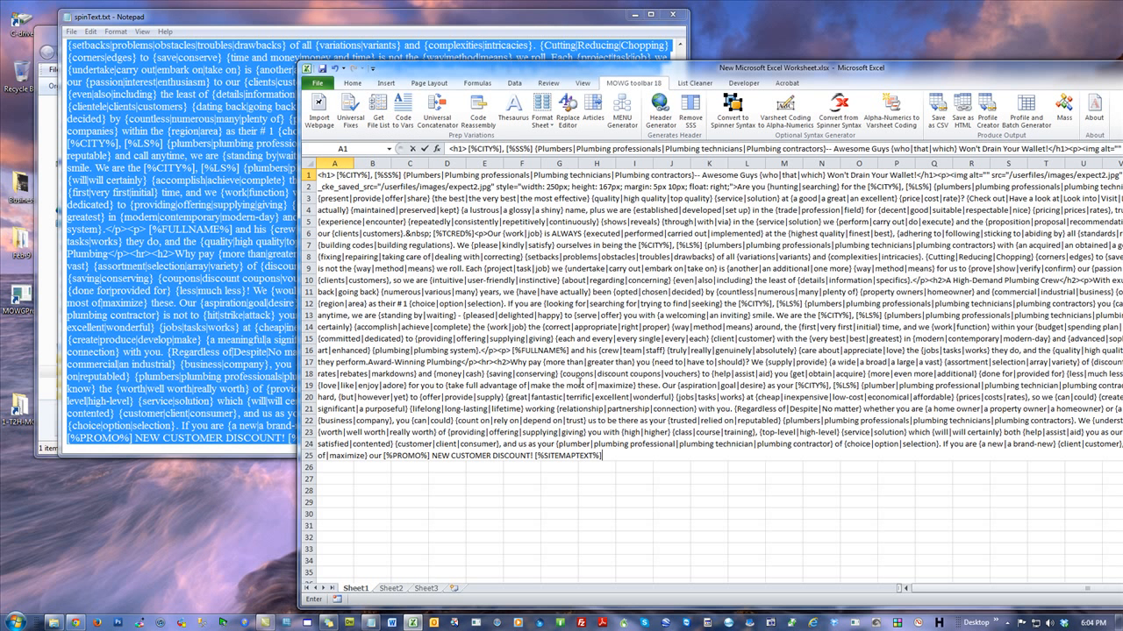
left_click(425, 149)
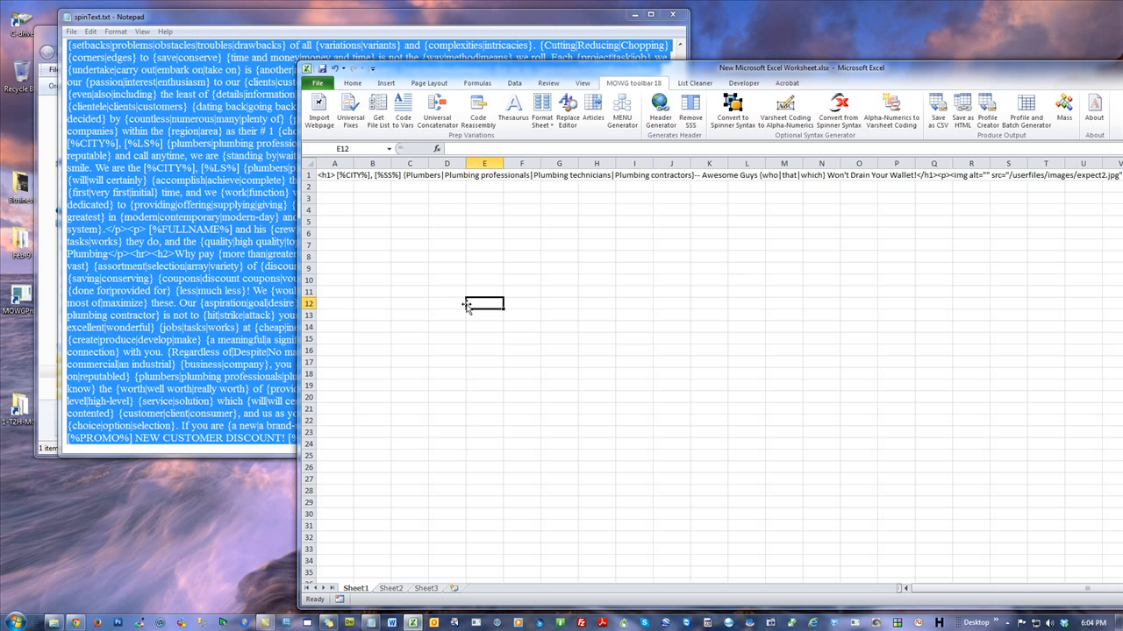
Step: Paste further copies of the spun text into cells A9 and A11
left_click(340, 269)
right_click(343, 269)
left_click(366, 314)
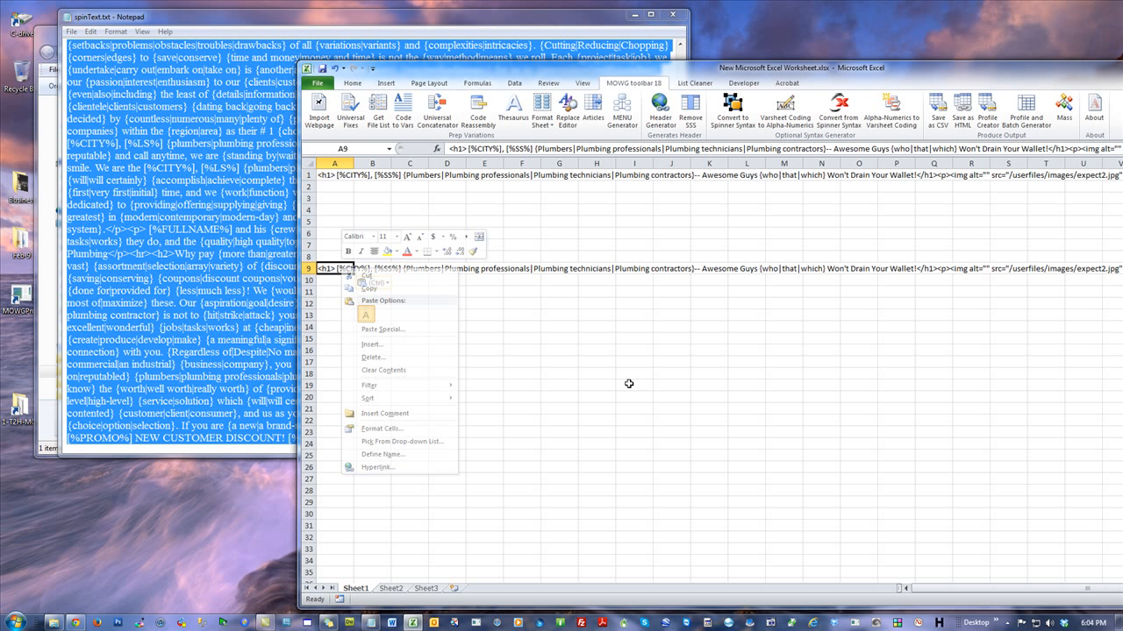
left_click(584, 384)
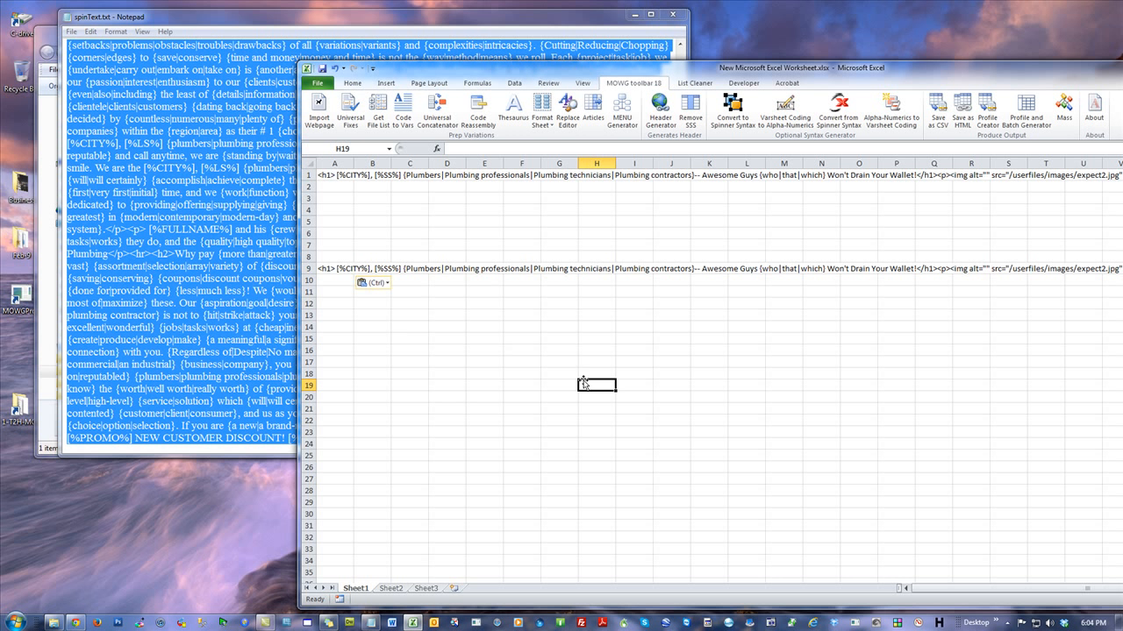
left_click(342, 293)
right_click(342, 293)
left_click(365, 339)
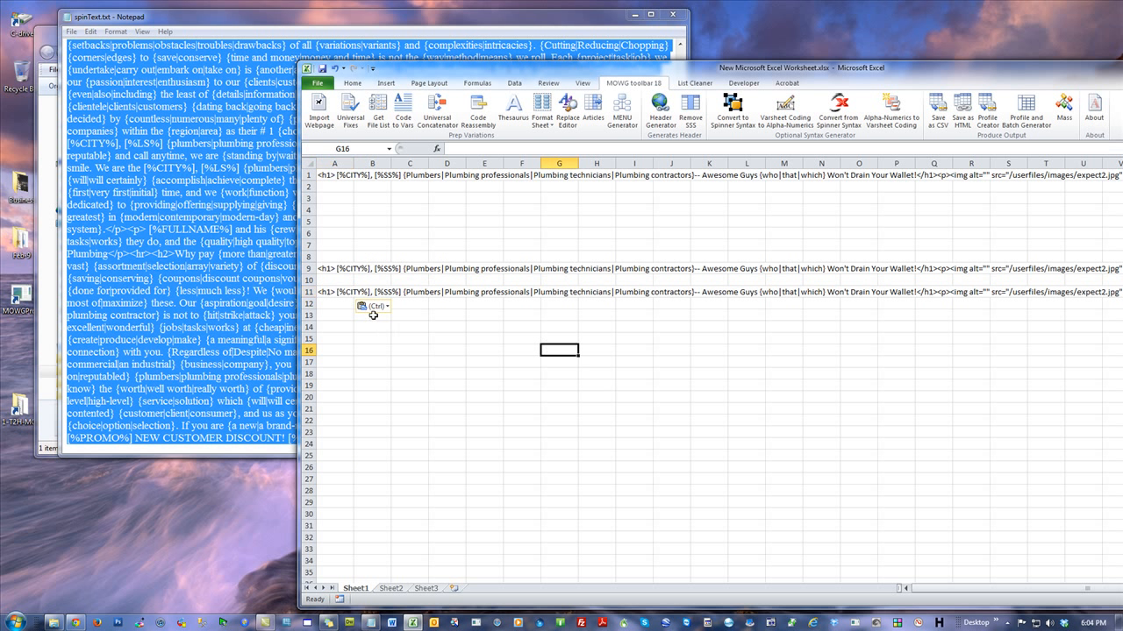
Step: Remove the extra copies of the spun text from rows 8 to 16
left_click_drag(306, 256, 344, 351)
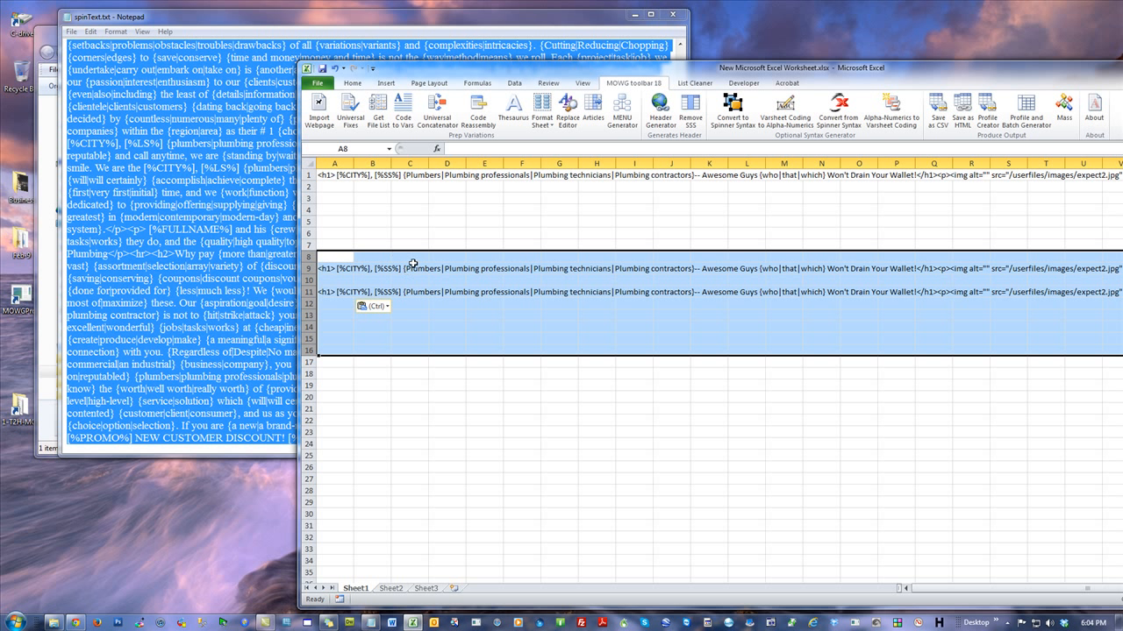
right_click(458, 281)
left_click(502, 383)
left_click(508, 210)
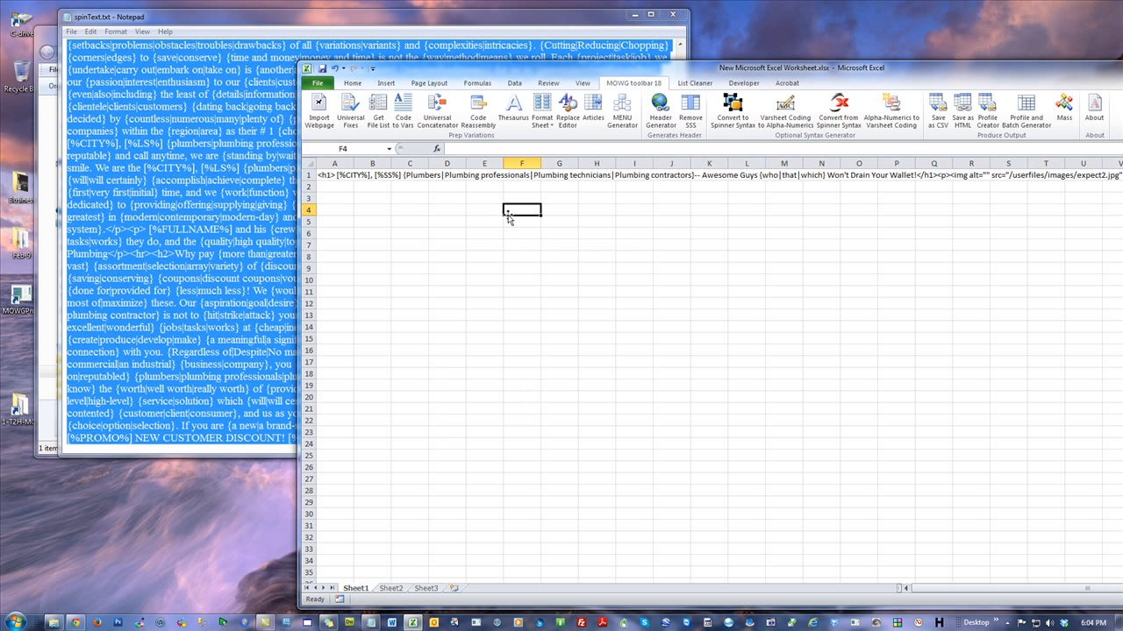
Step: Paste the spun text into cell A3 while the cell is in edit mode and accept the entry
left_click(338, 197)
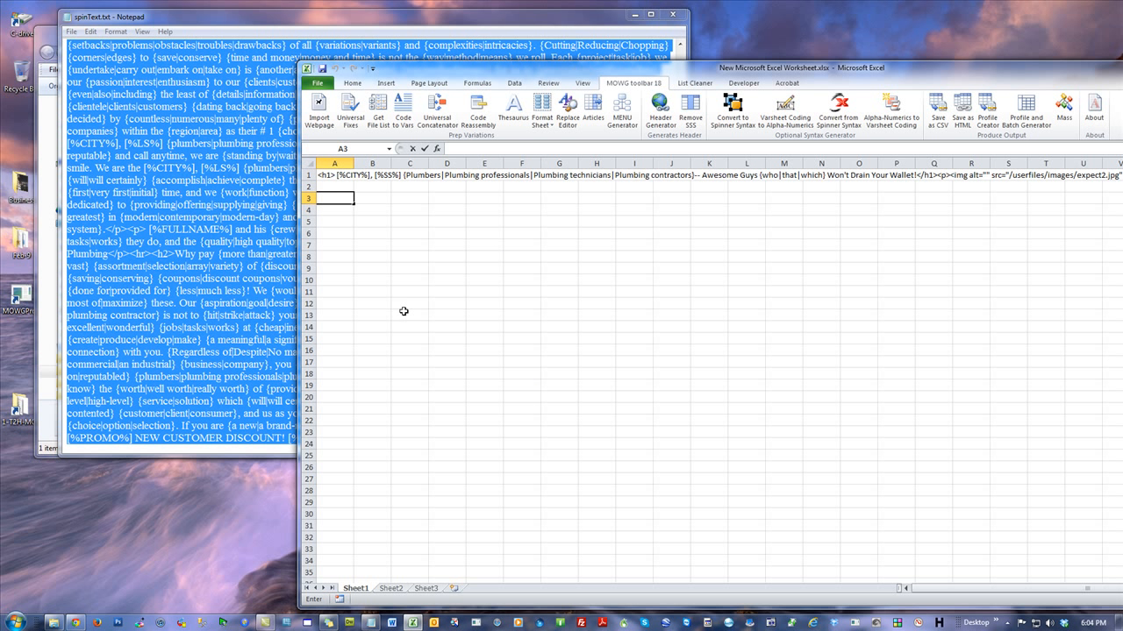
right_click(336, 196)
left_click(362, 243)
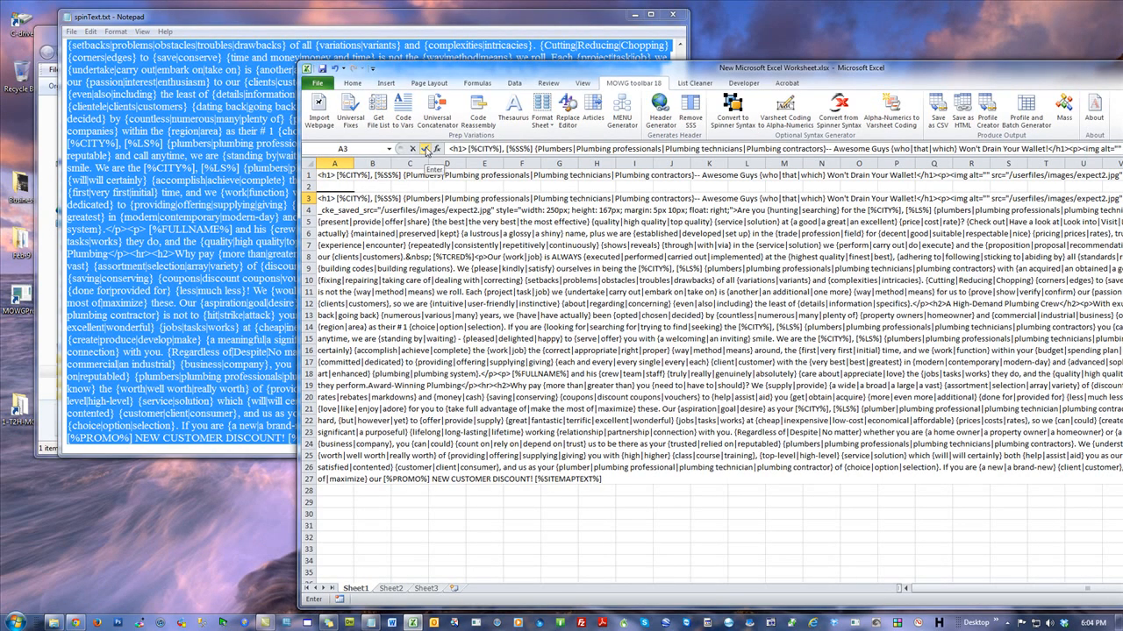
left_click(426, 149)
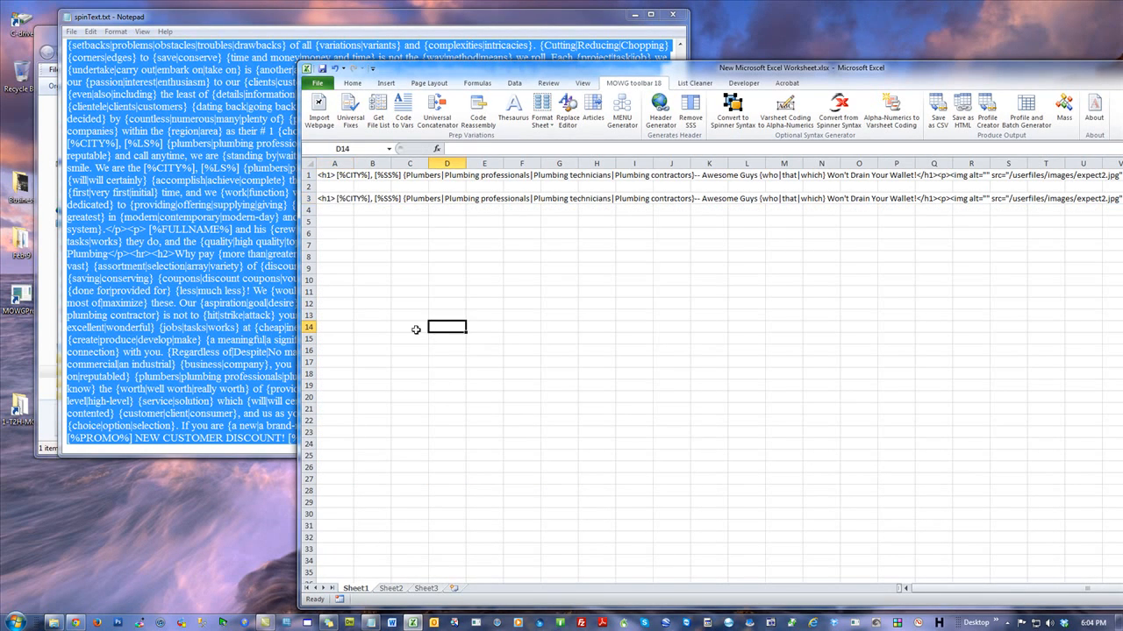
Step: Delete row 3 with its duplicate of the spun text
left_click(309, 198)
right_click(317, 199)
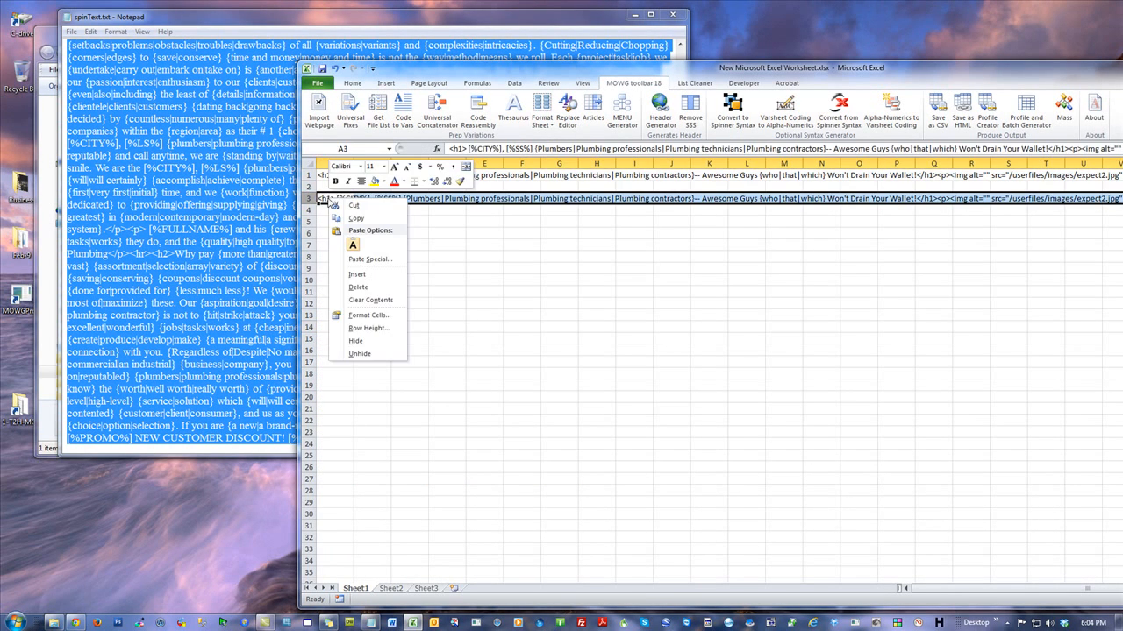
left_click(368, 290)
left_click(488, 292)
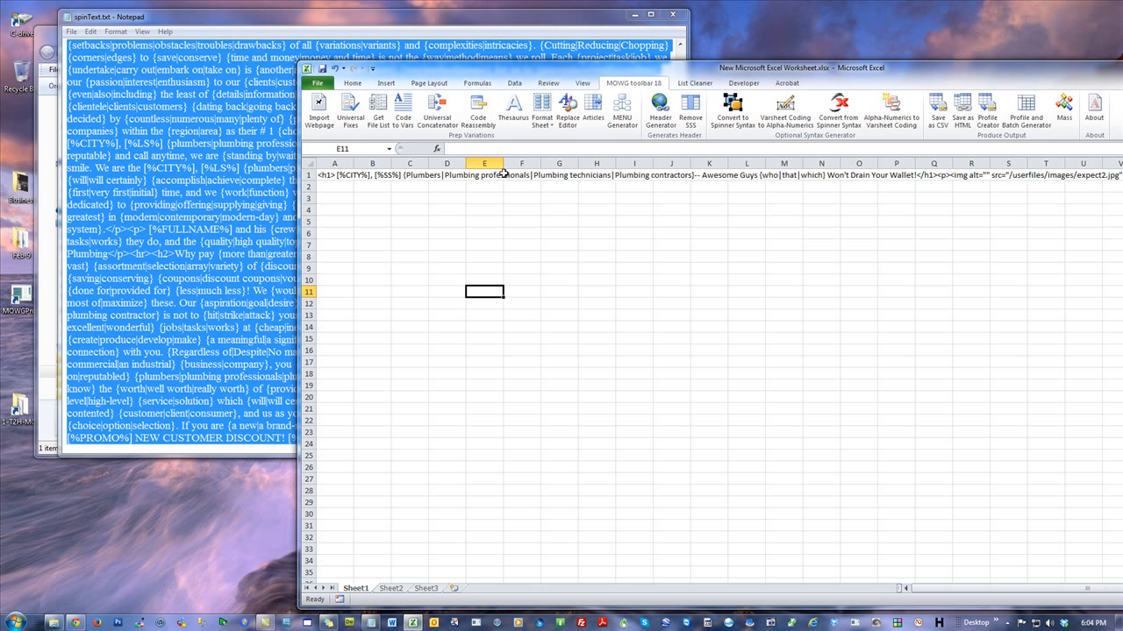
left_click(243, 126)
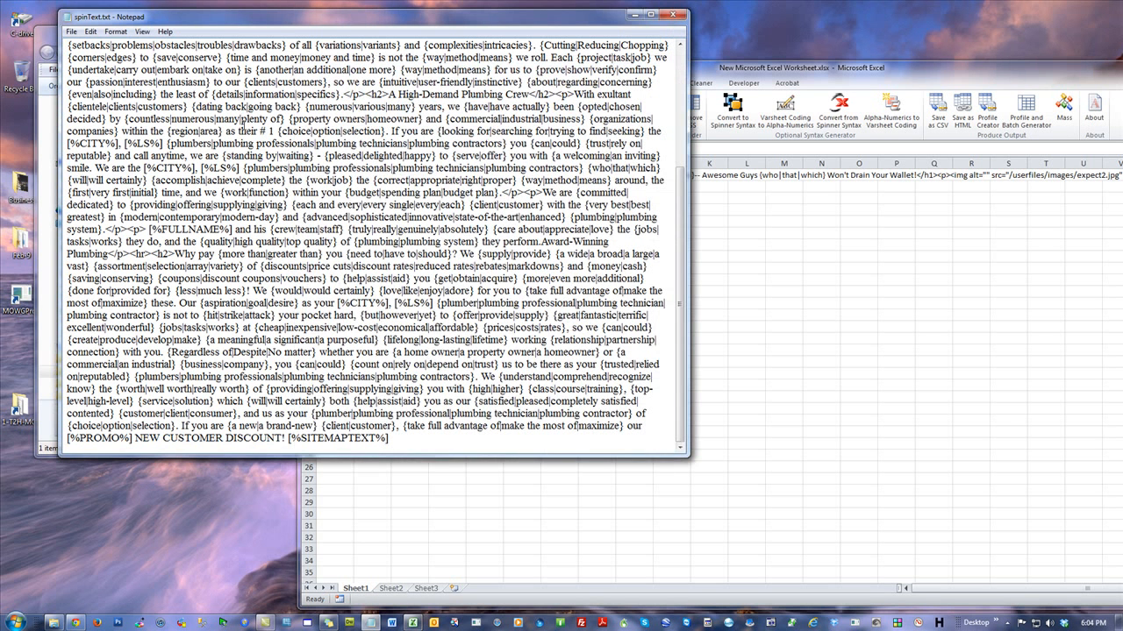
left_click_drag(125, 119, 176, 119)
left_click_drag(287, 119, 280, 119)
Step: Convert the text in A1 from Spinner Syntax into varsheet columns and move the Excel window fully into view
left_click(850, 69)
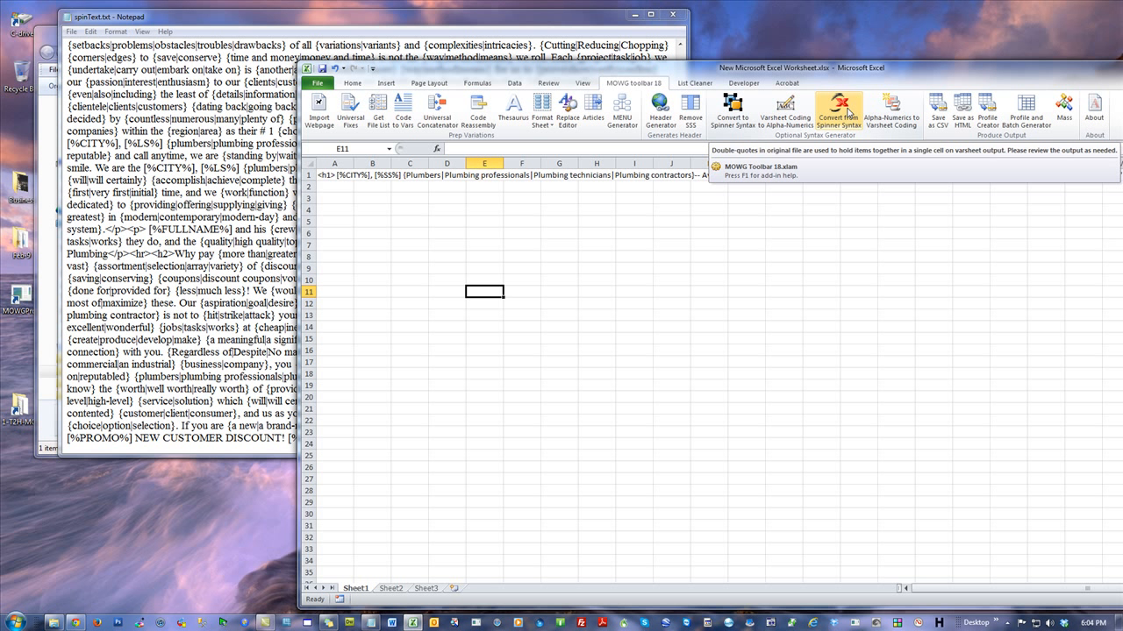
left_click(849, 112)
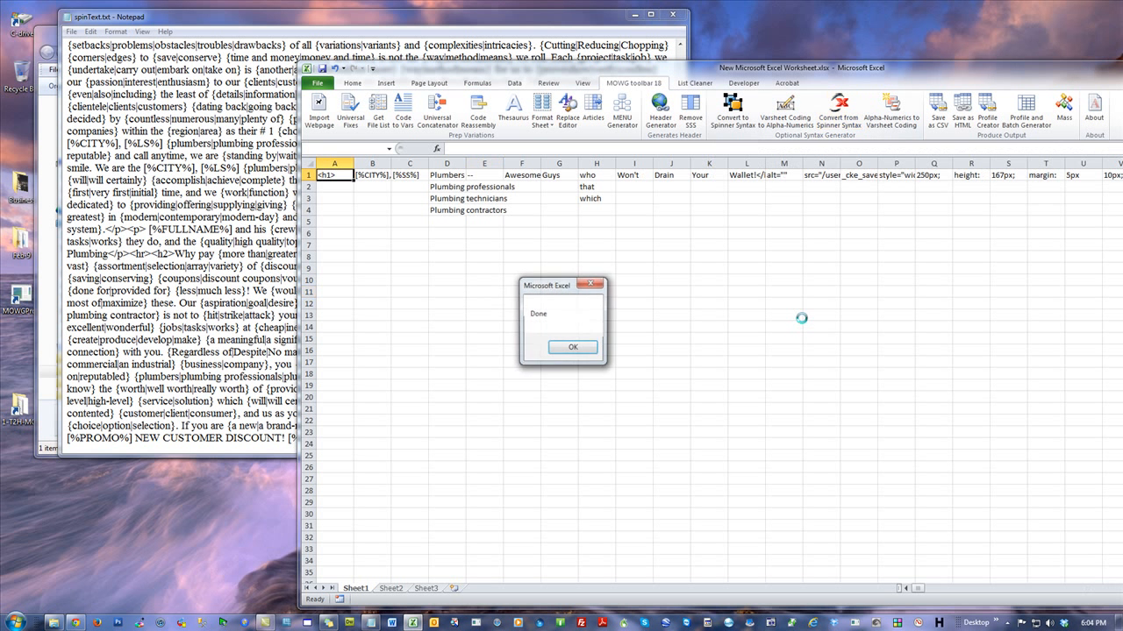
left_click(577, 349)
left_click(834, 305)
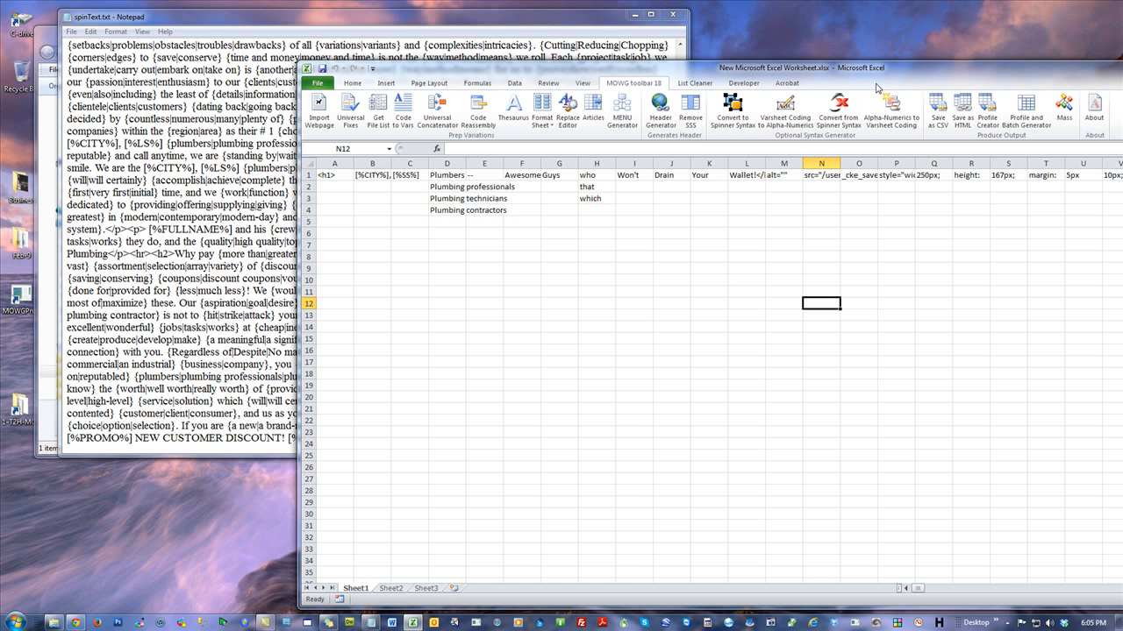
left_click_drag(882, 73, 653, 64)
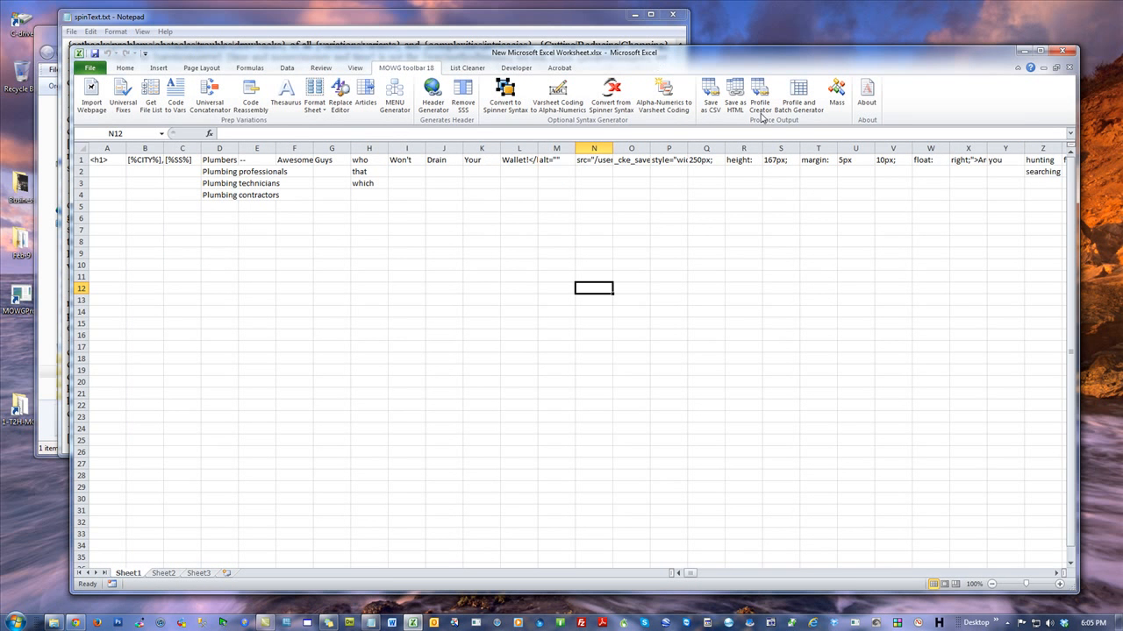
Step: Insert two empty columns at N, between the alt="" cell and the image src cell
left_click(547, 160)
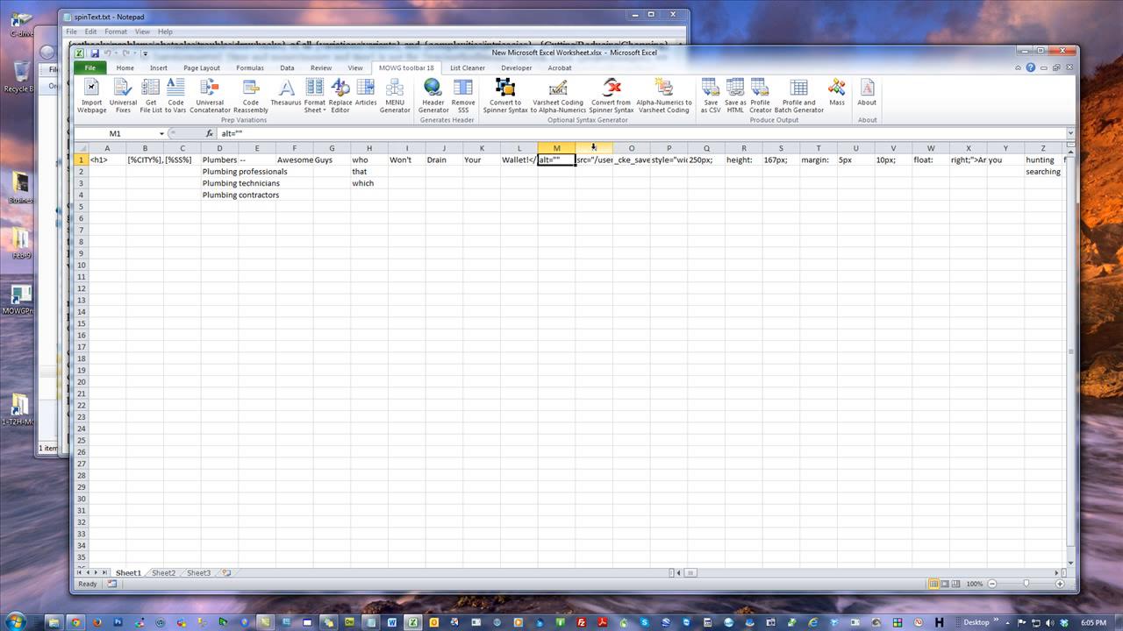
left_click_drag(593, 149, 631, 148)
right_click(601, 185)
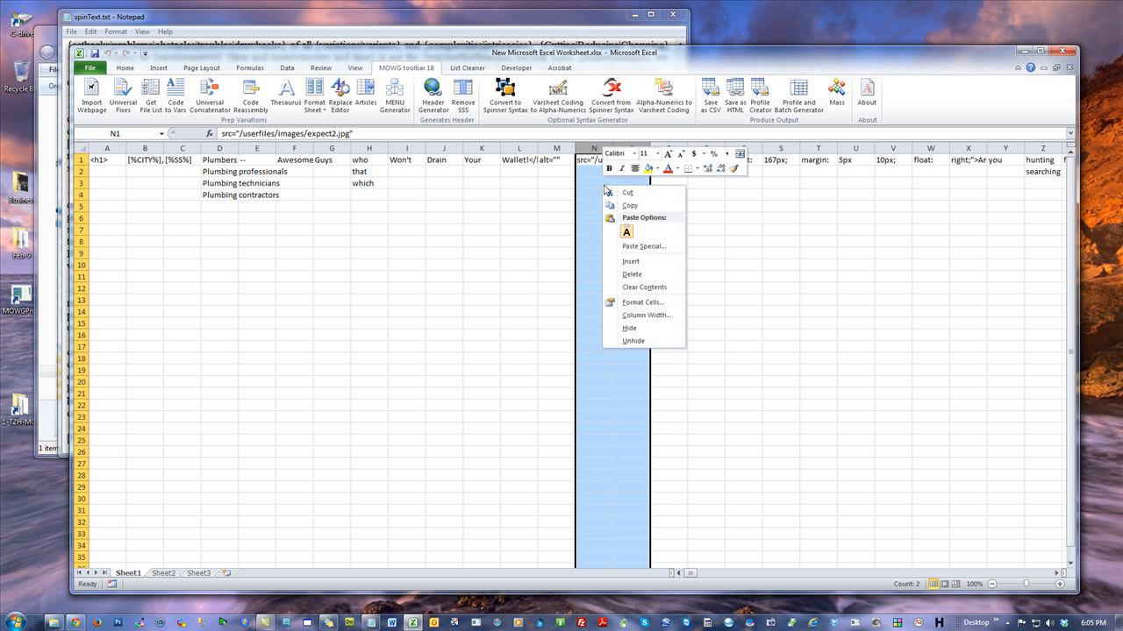
left_click(638, 261)
left_click(518, 216)
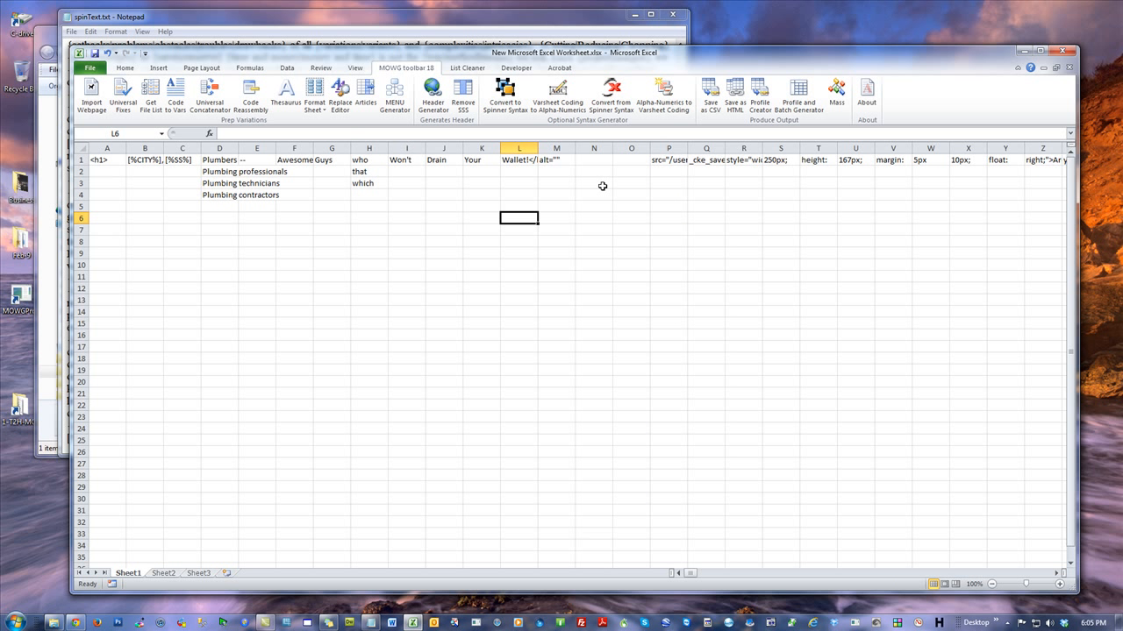
Step: Split the empty alt attribute by leaving alt=" in cell M1 and entering the closing " in cell O1
double_click(561, 159)
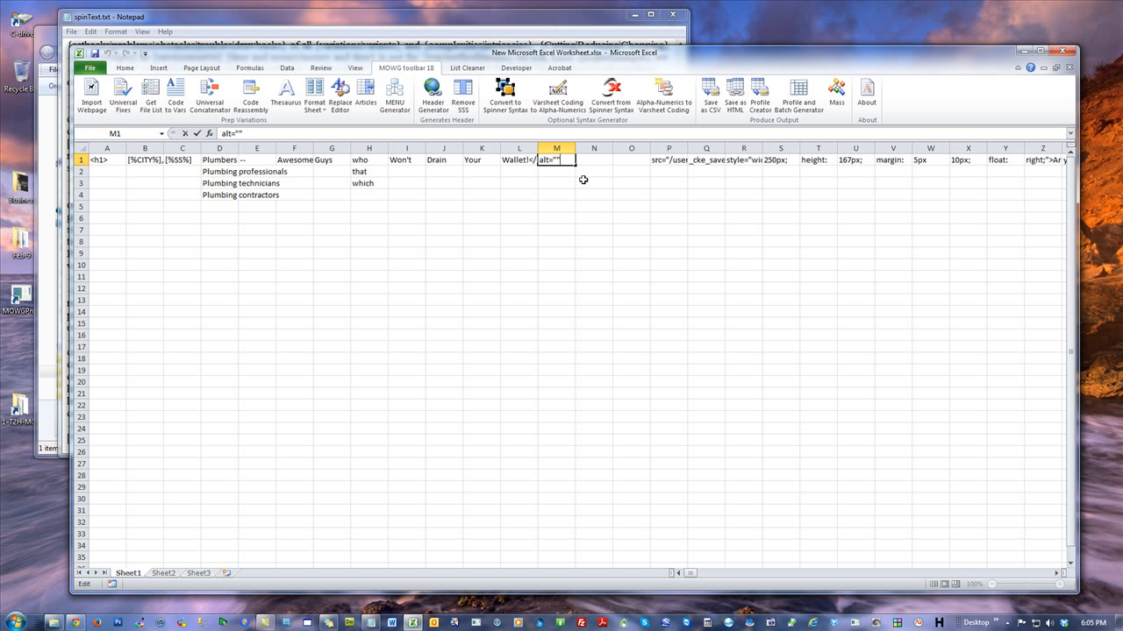
left_click(565, 226)
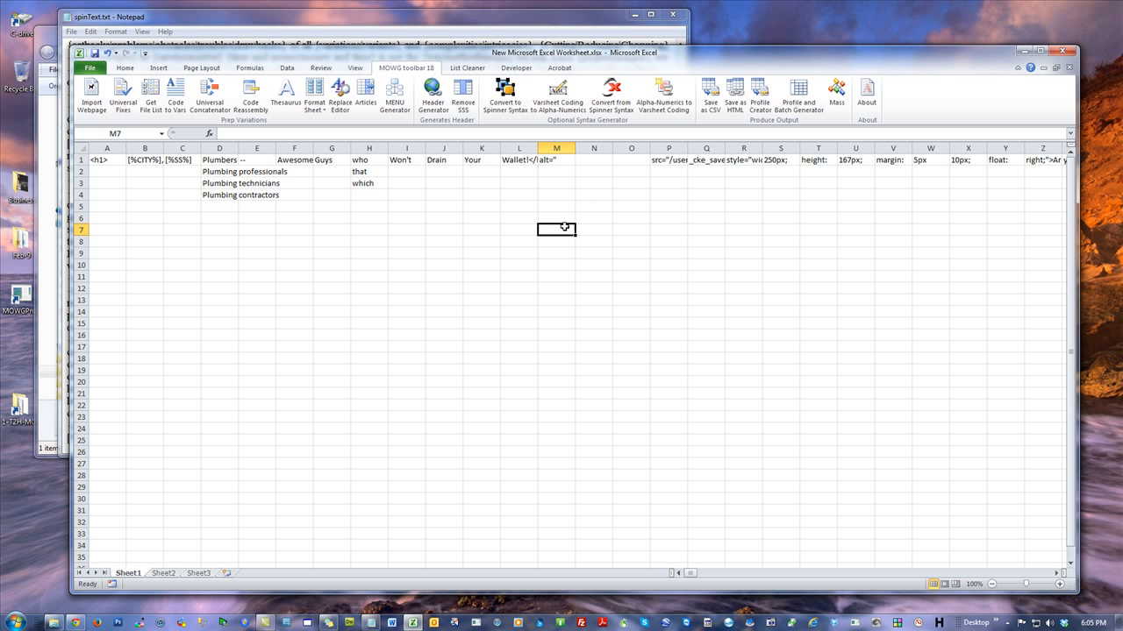
left_click(631, 159)
type("\"")
left_click(693, 241)
Step: Enter the alt text variations Plumber, Plumbing, Plumbing Company and Emergency Plumbers in cells N1 to N4
left_click(596, 159)
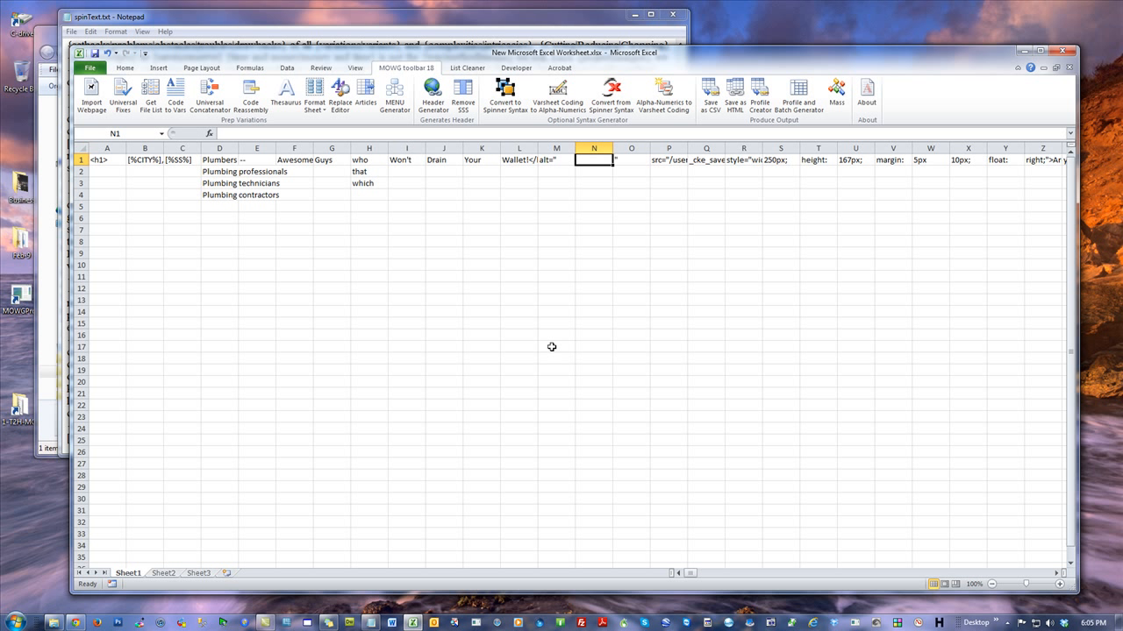
type("Plumber")
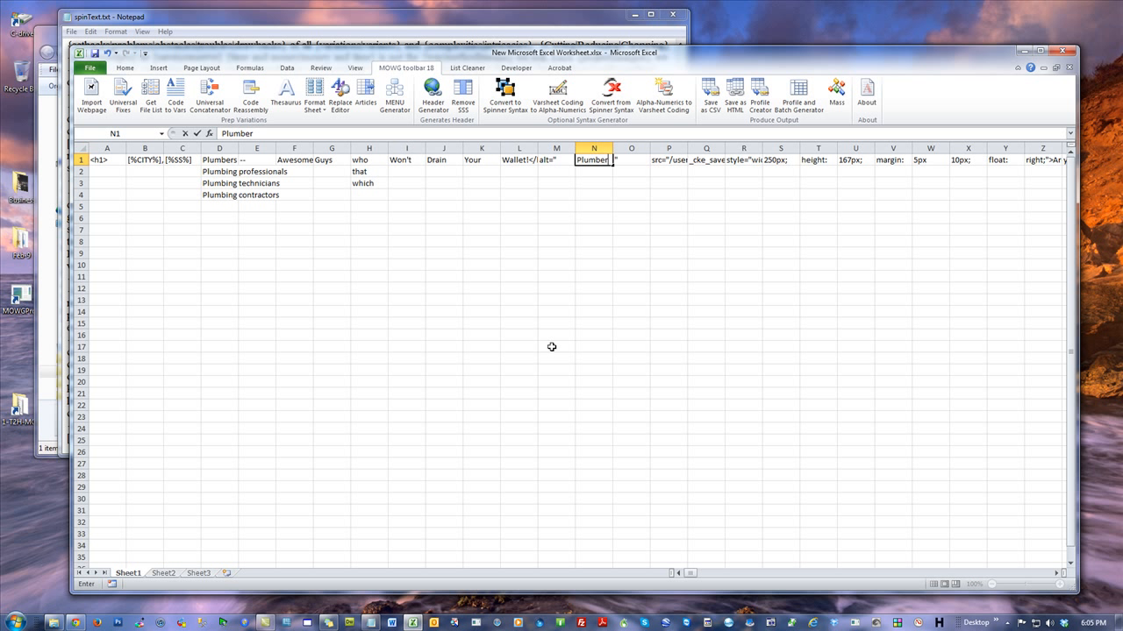
key("Return")
type("Plumbing")
key("Return")
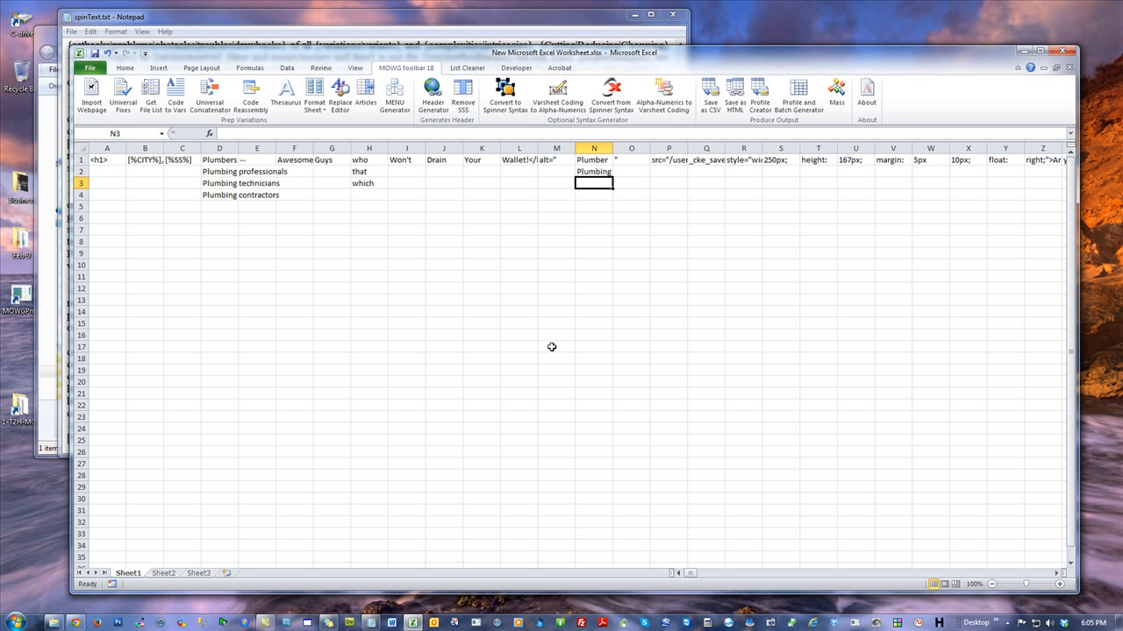
type("Plumbing Company")
left_click(489, 183)
left_click(594, 197)
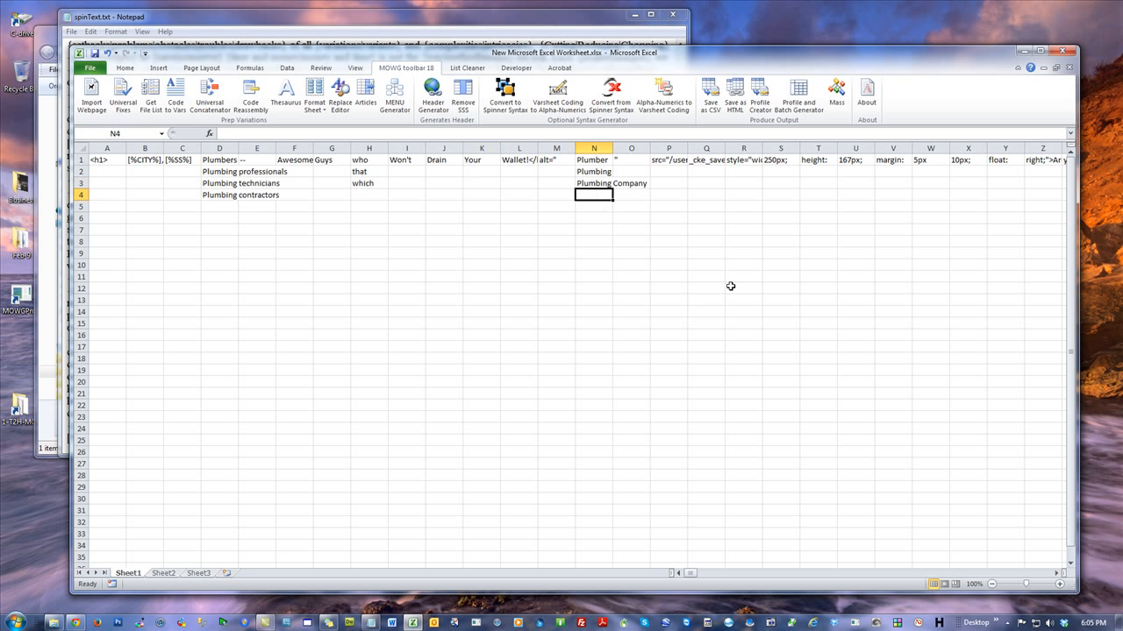
type("Emergency Plumb")
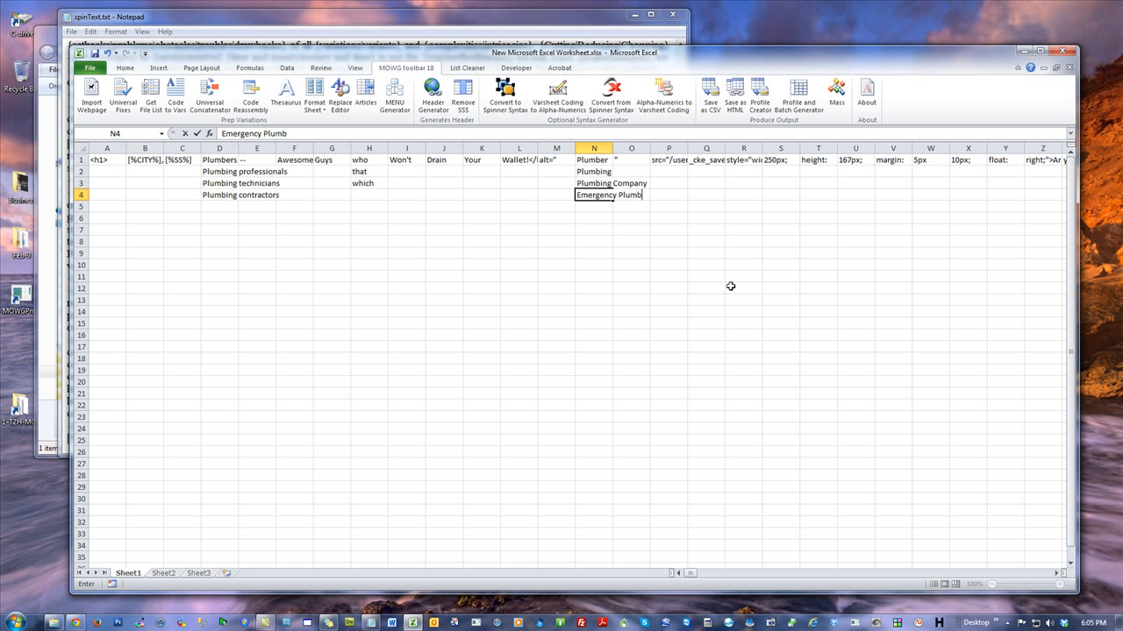
left_click(443, 183)
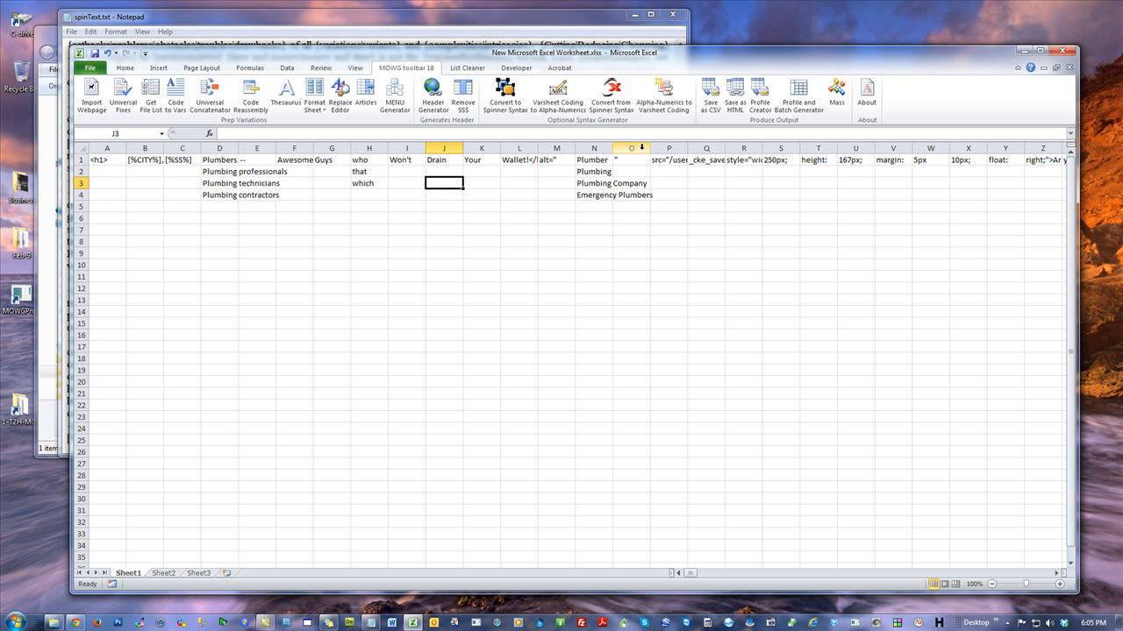
Step: Insert an empty column at O, between the alt text variations and the closing quotation mark
left_click(643, 148)
right_click(633, 173)
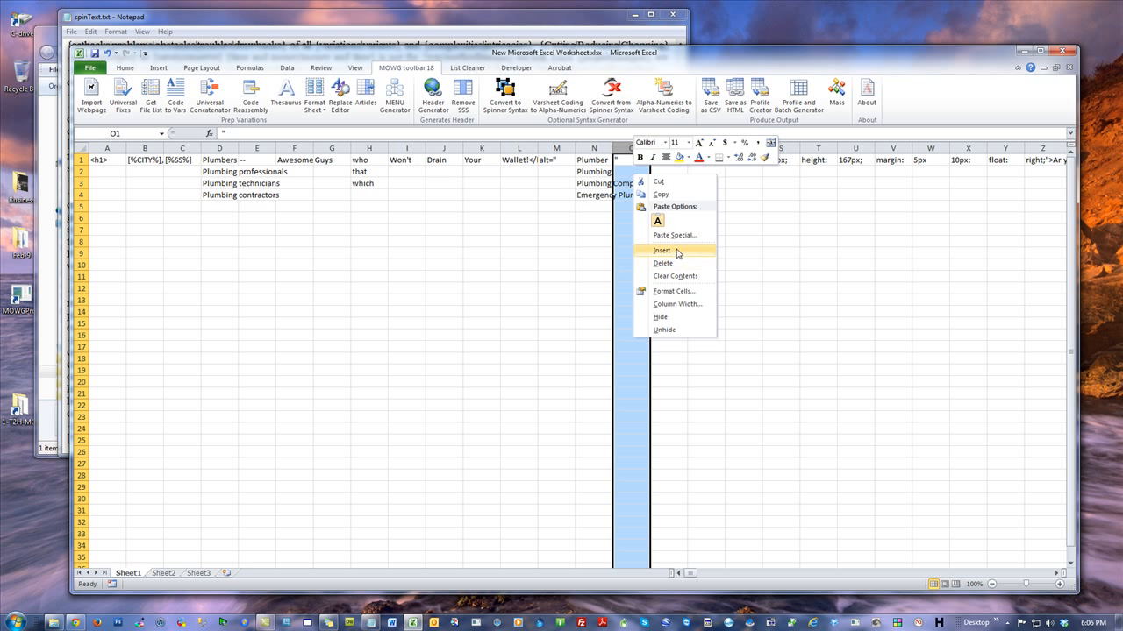
left_click(662, 251)
left_click(513, 252)
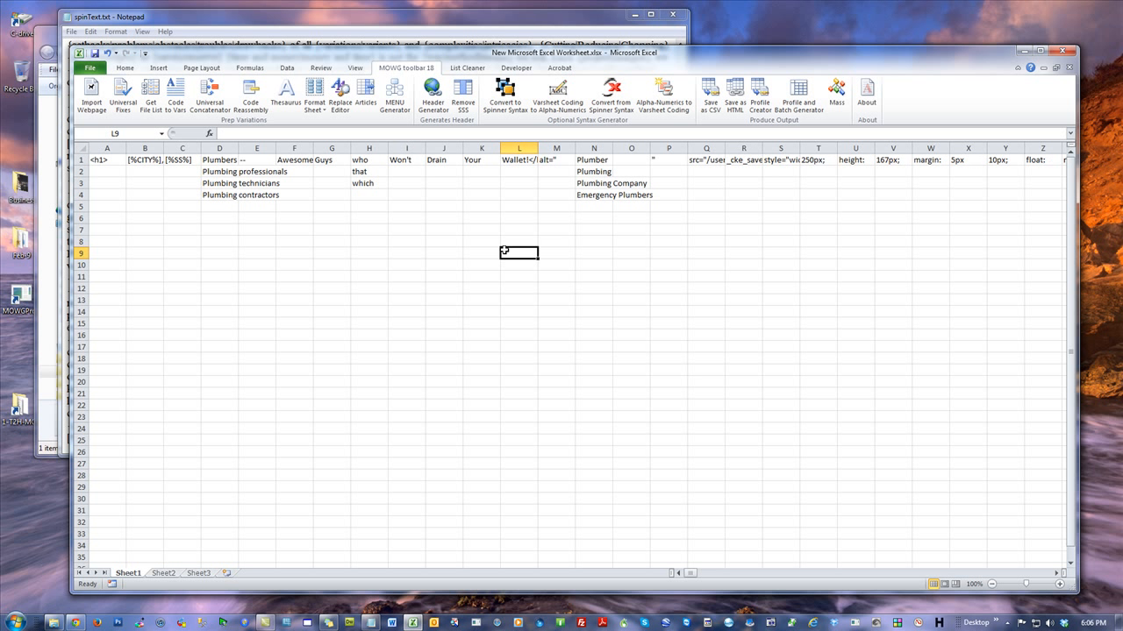
left_click(627, 149)
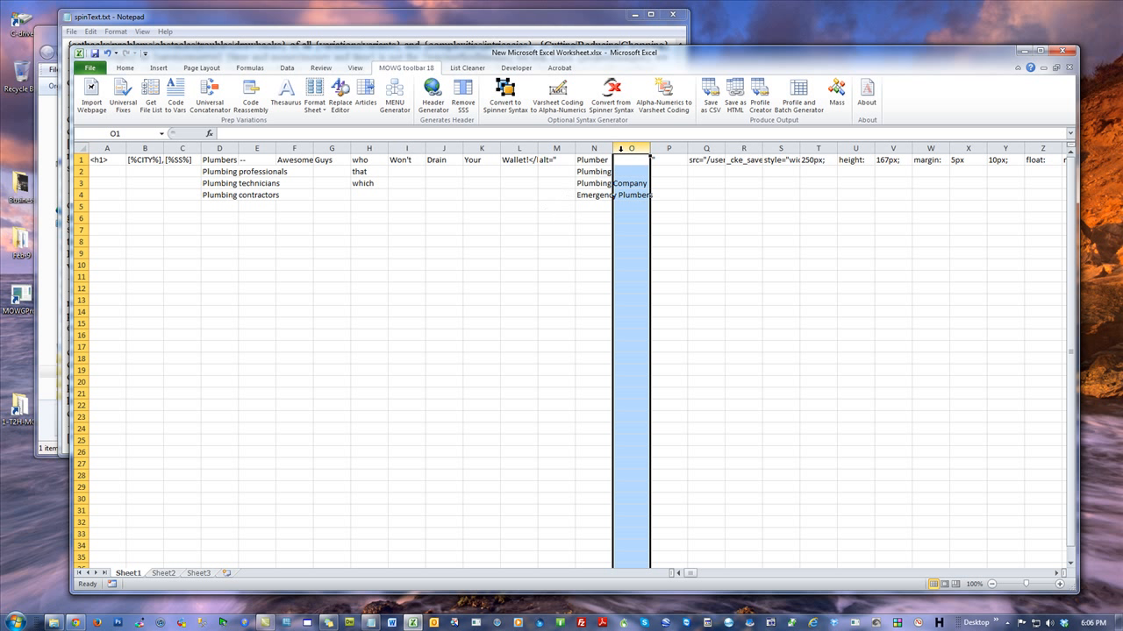
left_click(697, 217)
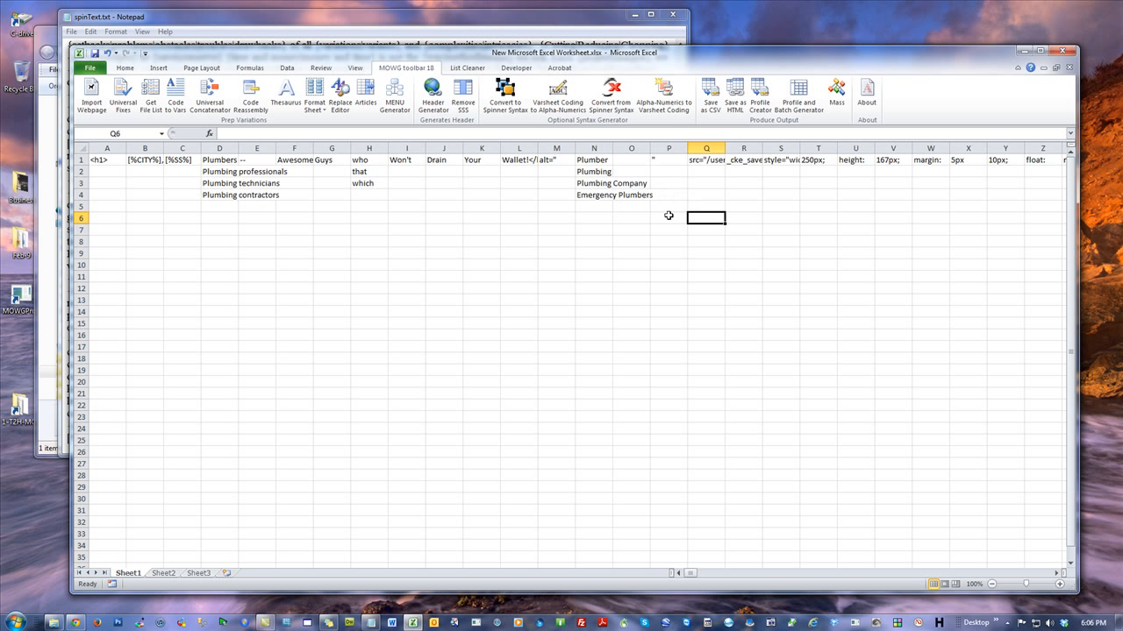
Step: Fit the width of column N to its alt text variations
left_click(613, 148)
double_click(613, 149)
left_click(438, 217)
Step: Delete the empty column O between the alt text variations and the closing quotation mark
left_click(683, 174)
left_click(684, 160)
left_click(675, 196)
left_click(680, 243)
left_click(678, 147)
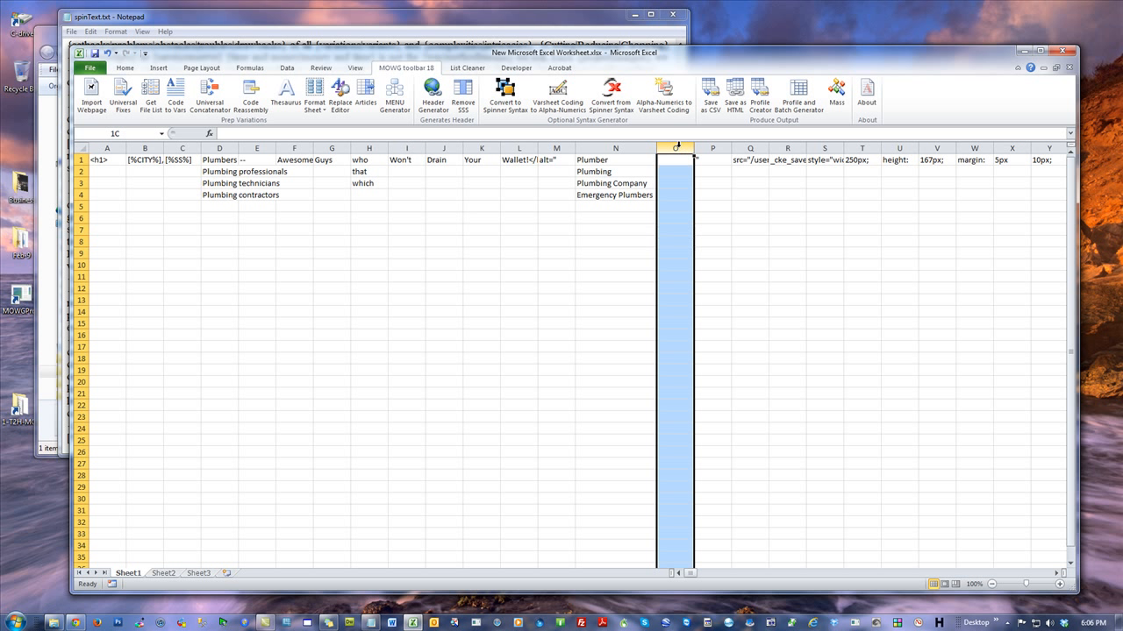
right_click(669, 183)
left_click(698, 272)
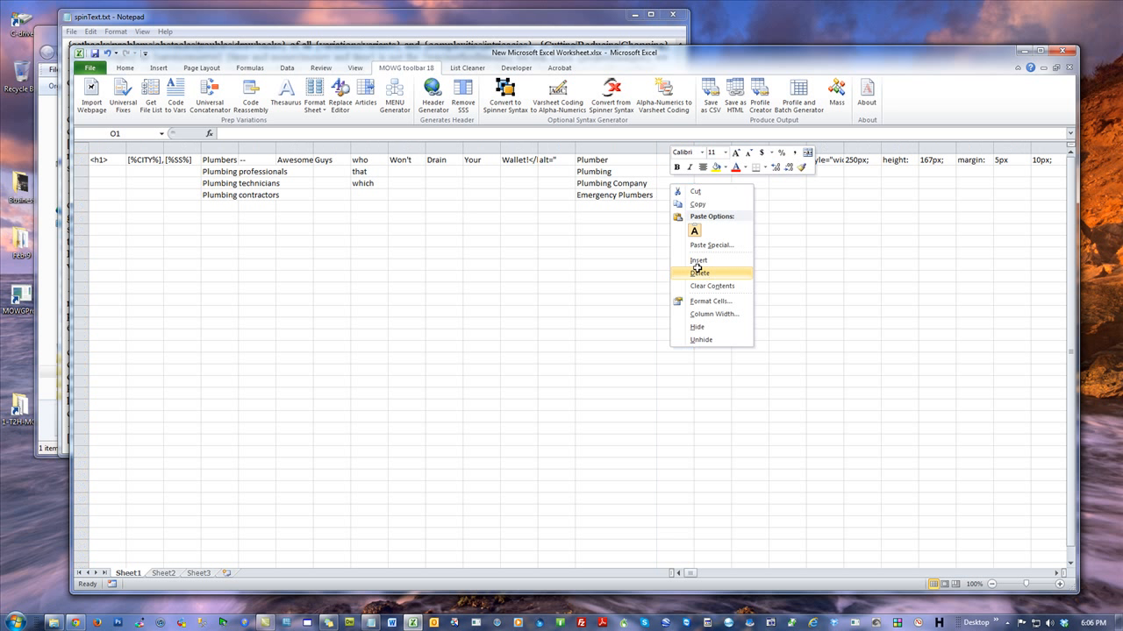
left_click(525, 183)
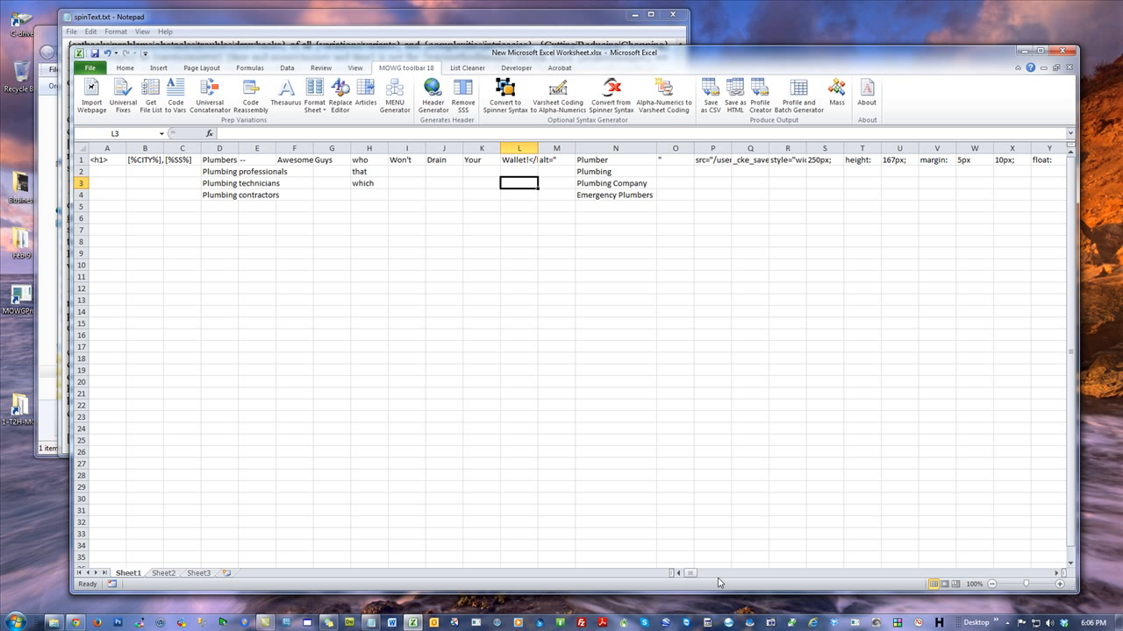
Step: Run the Header Generator on the varsheet to save index.html and vars.csv, acknowledging each completed save
mouse_move(691, 574)
left_mouse_down()
mouse_move(746, 575)
mouse_move(688, 574)
left_mouse_up()
left_click(437, 96)
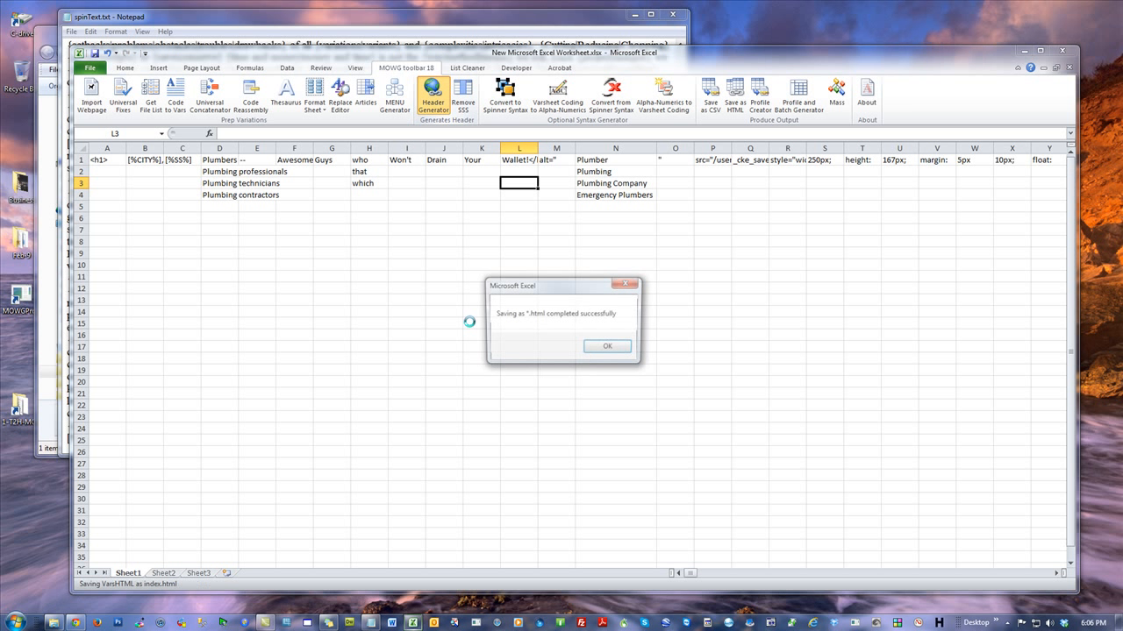
left_click(612, 349)
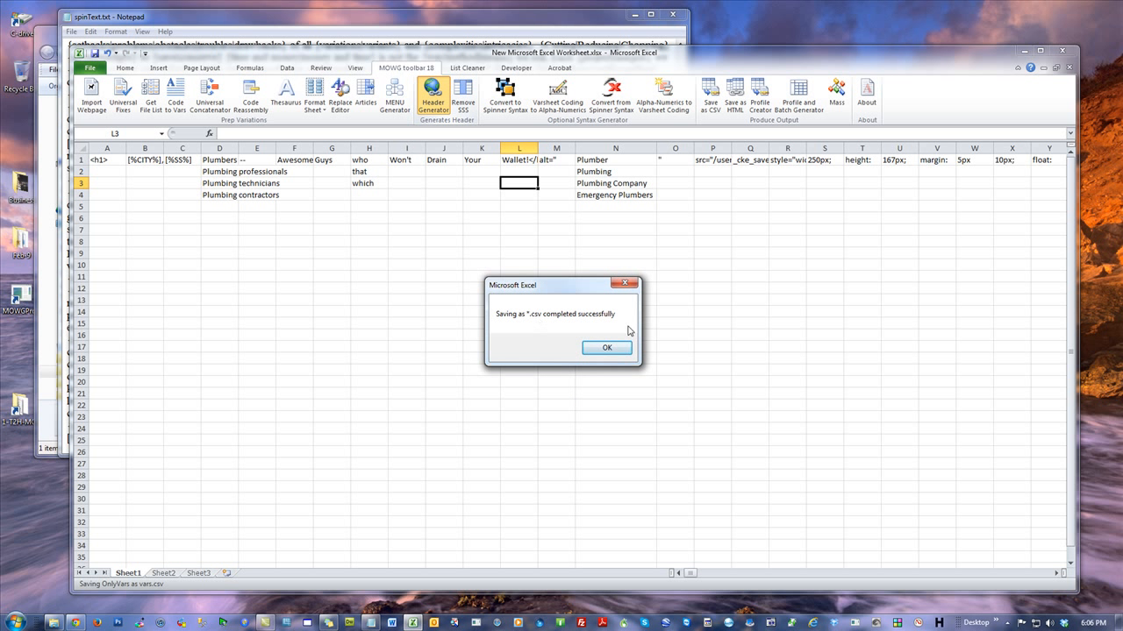
left_click(606, 349)
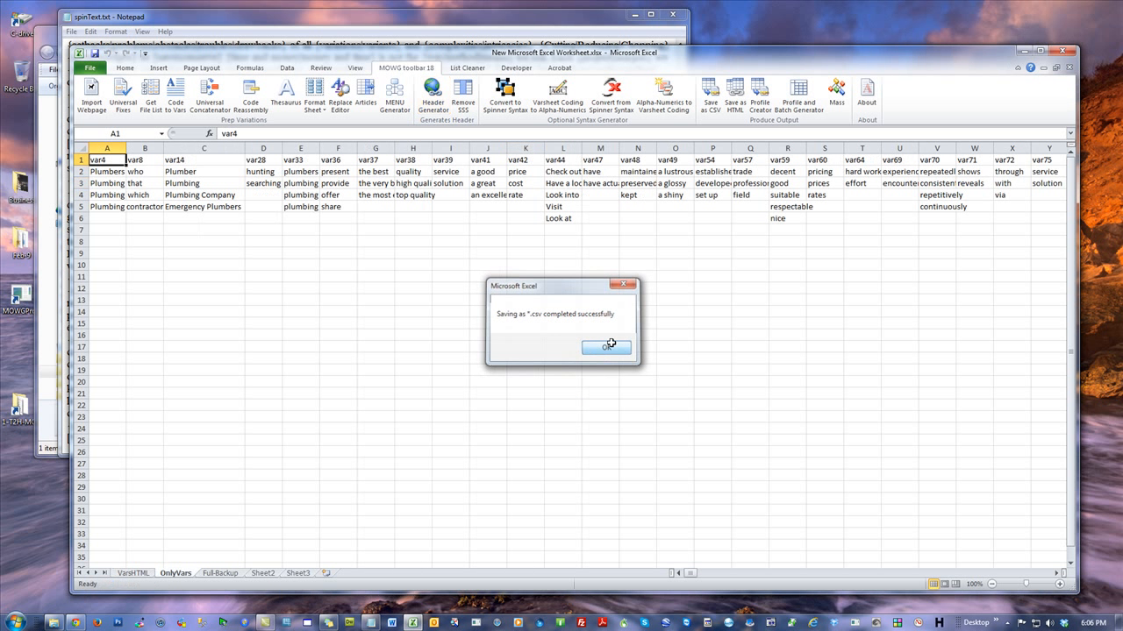
left_click(607, 348)
Step: Save and close the workbook, then clear the spinText.txt window away and move the BOB-PL folder window toward the middle of the desktop
left_click(1066, 53)
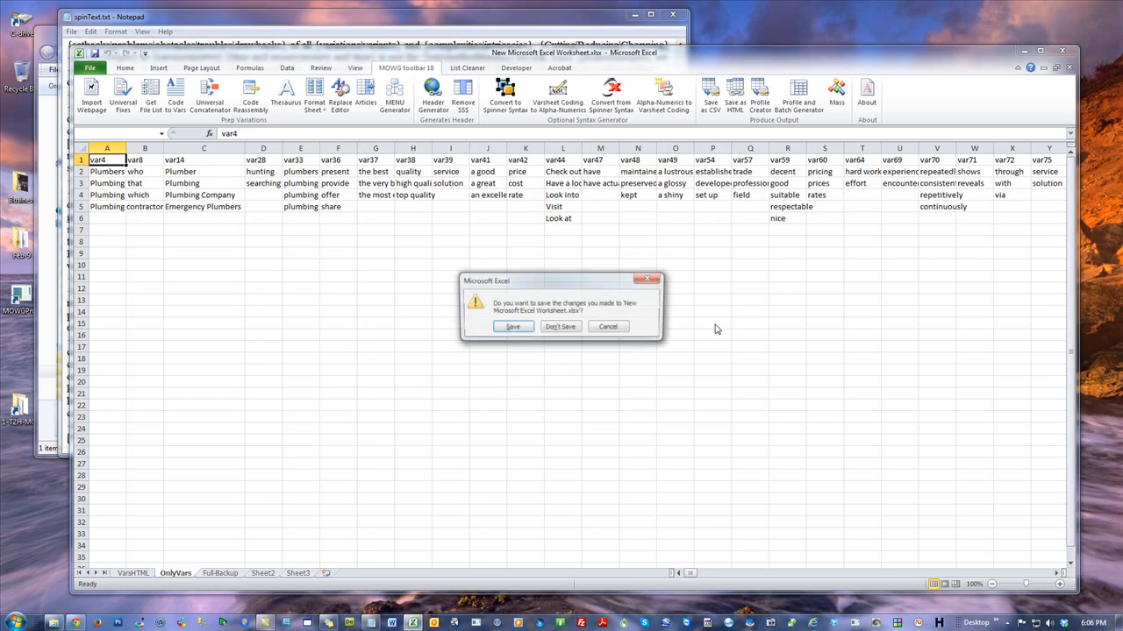
left_click(514, 327)
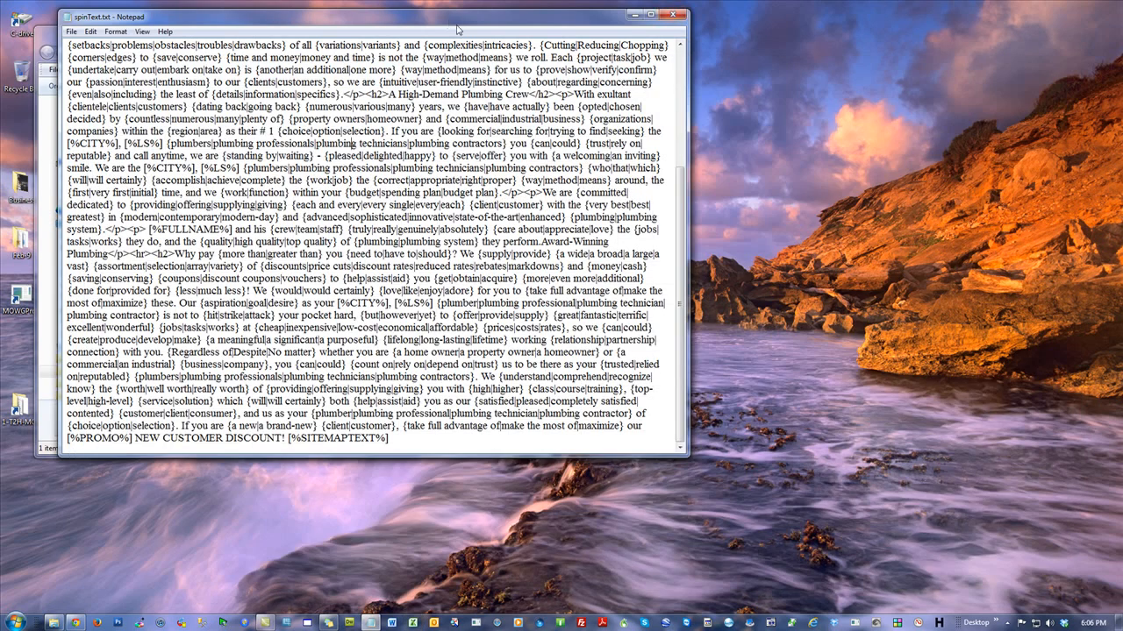
left_click_drag(451, 19, 520, 122)
left_click(743, 116)
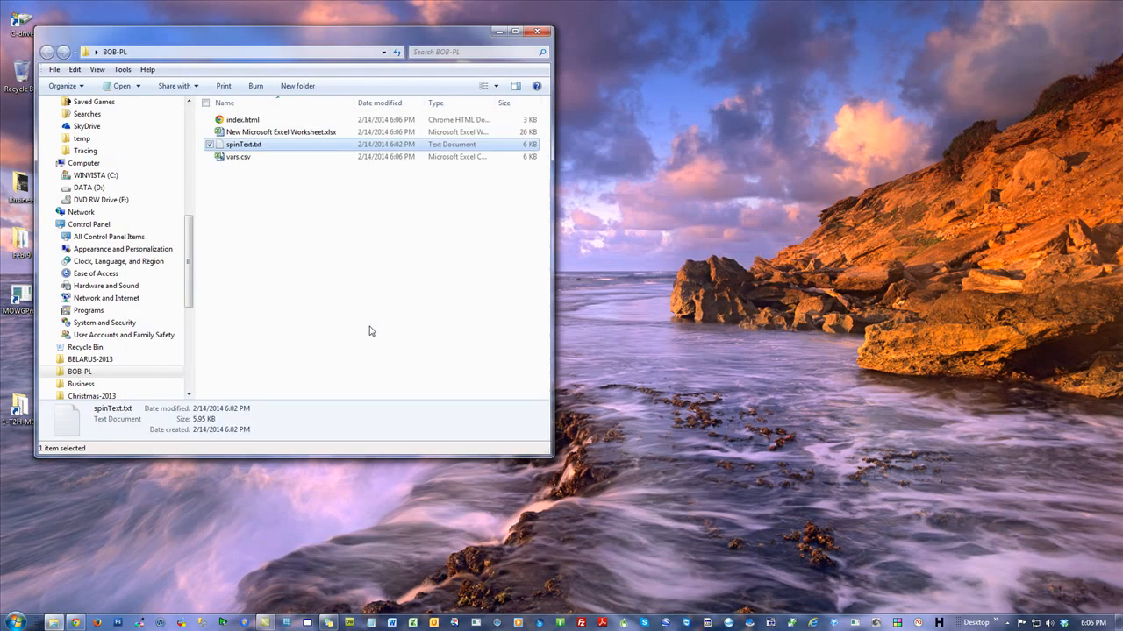
left_click_drag(312, 41, 559, 43)
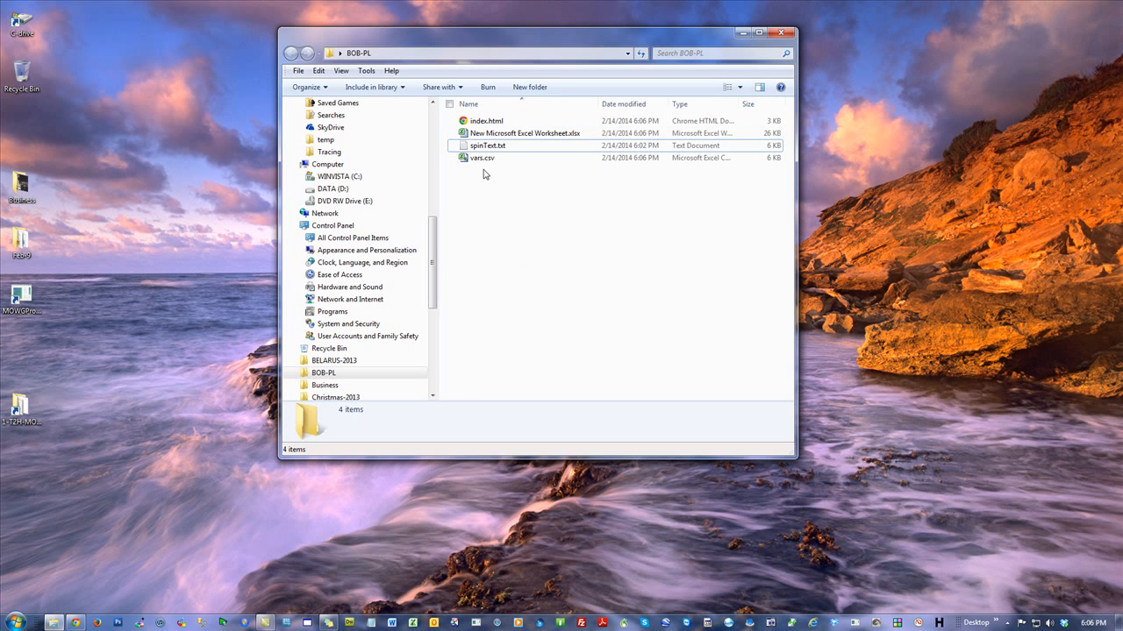
Step: Open vars.csv and index.html in turn to check the generated variables and page, closing each one
double_click(482, 158)
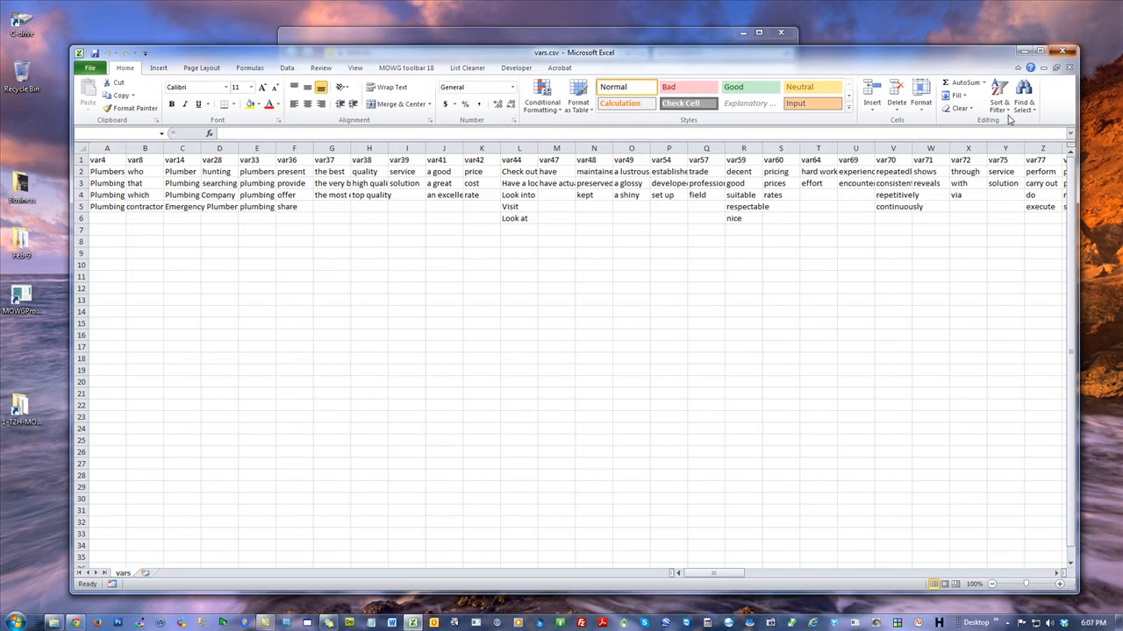
left_click(1062, 51)
double_click(485, 122)
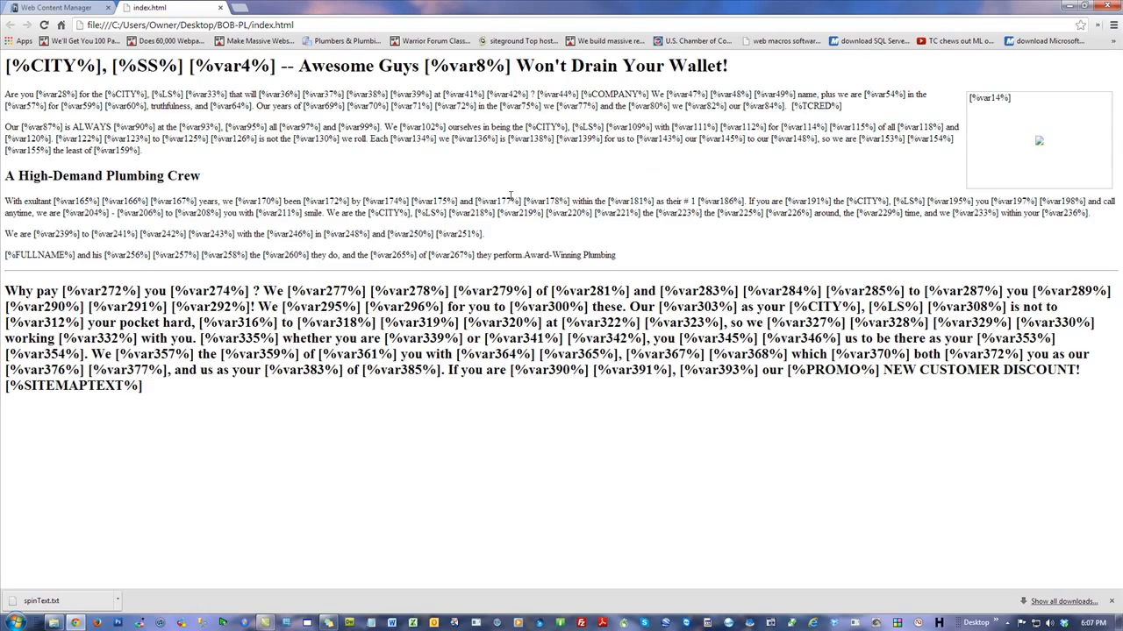
left_click(1101, 5)
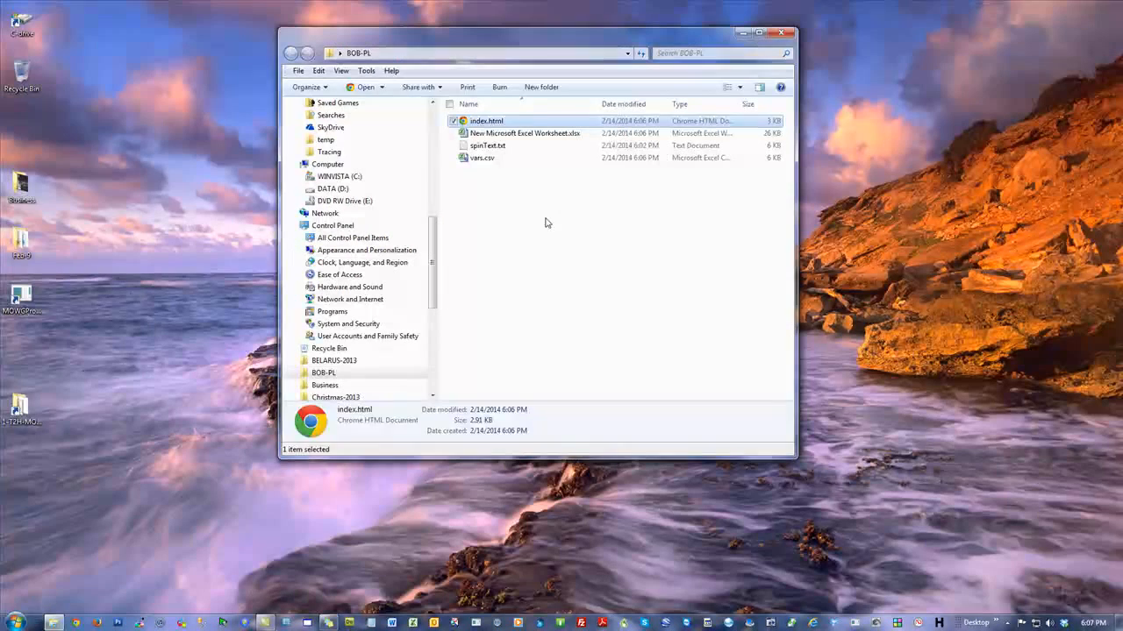
Step: Create a folder named ARCHIVE inside the BOB-PL folder
left_click(491, 134)
left_click(488, 144, "ctrl")
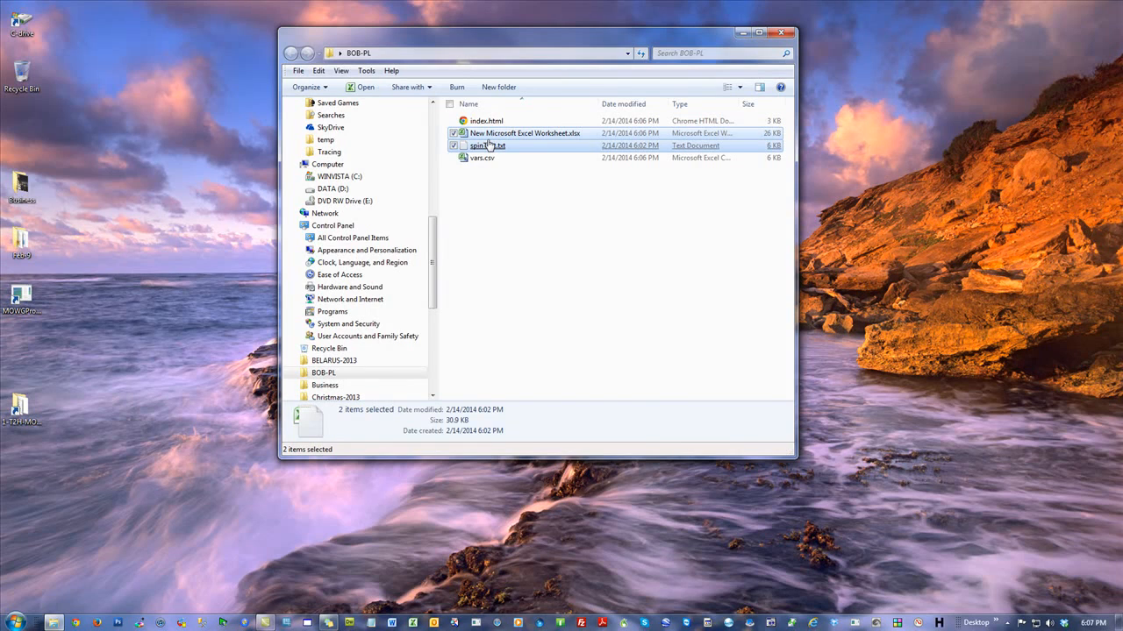
left_click(505, 197)
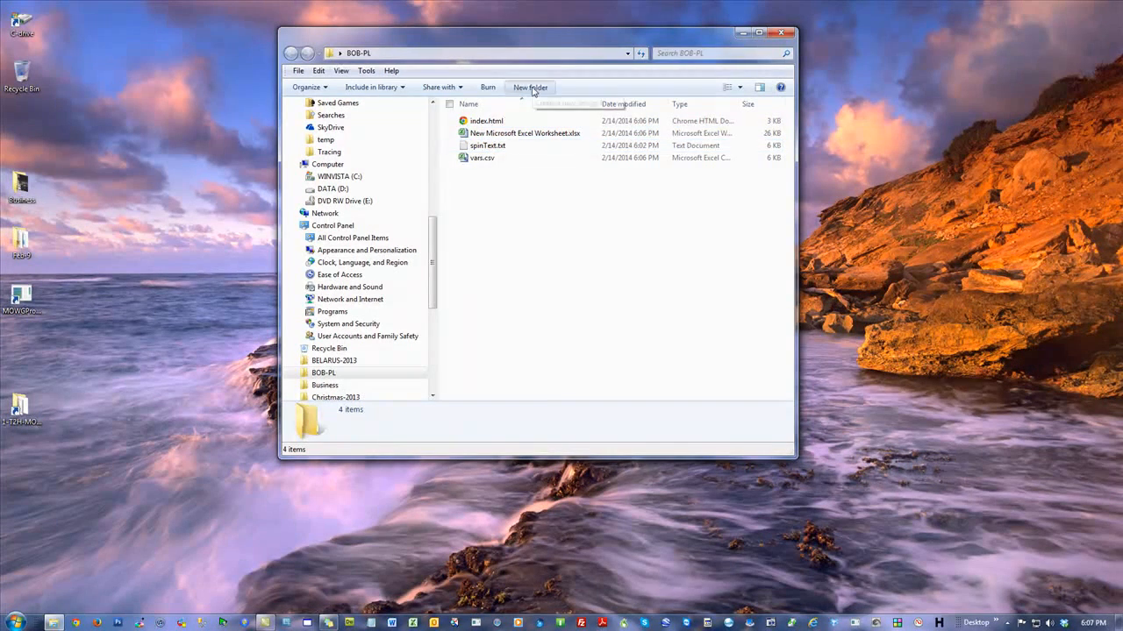
left_click(530, 88)
type("ARCHIVE")
key("Return")
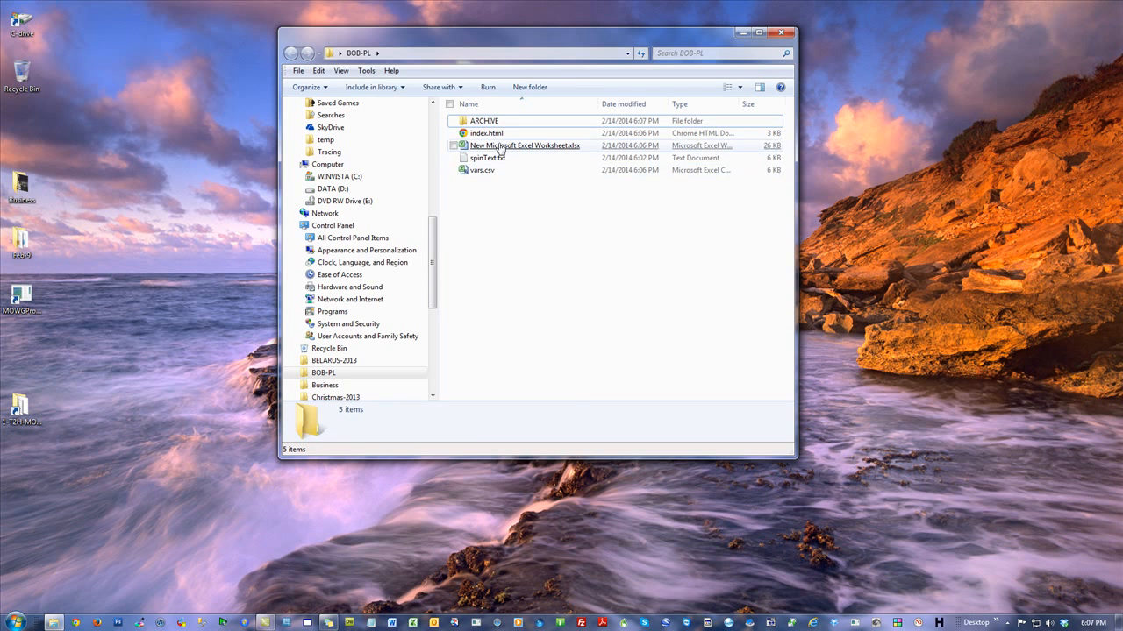
Step: Move New Microsoft Excel Worksheet.xlsx and spinText.txt into the ARCHIVE folder
left_click(498, 146)
left_click(505, 159, "ctrl")
left_click_drag(507, 160, 484, 121)
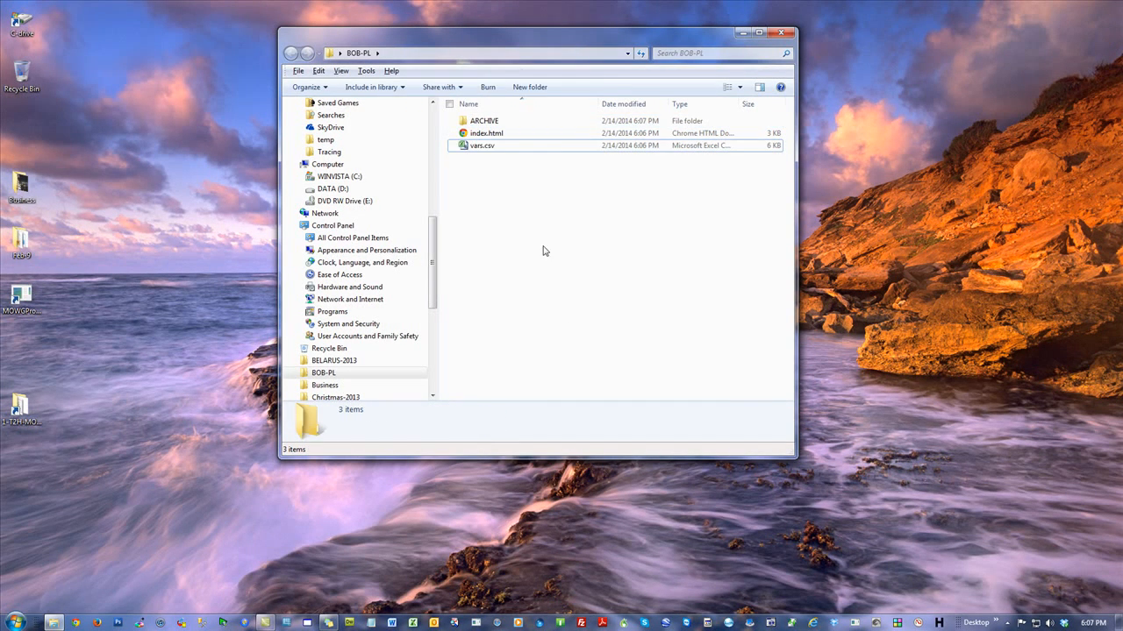
Step: Open index.html in the browser, examine the heading-formatted text below the horizontal line, and close the page
double_click(484, 134)
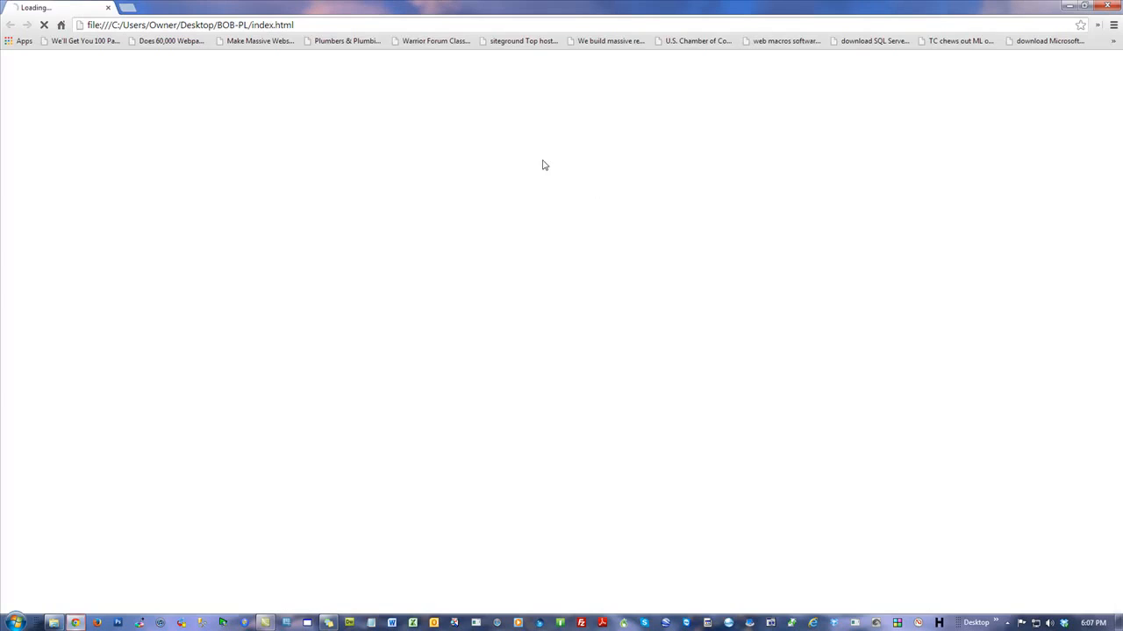
left_click_drag(151, 386, 4, 292)
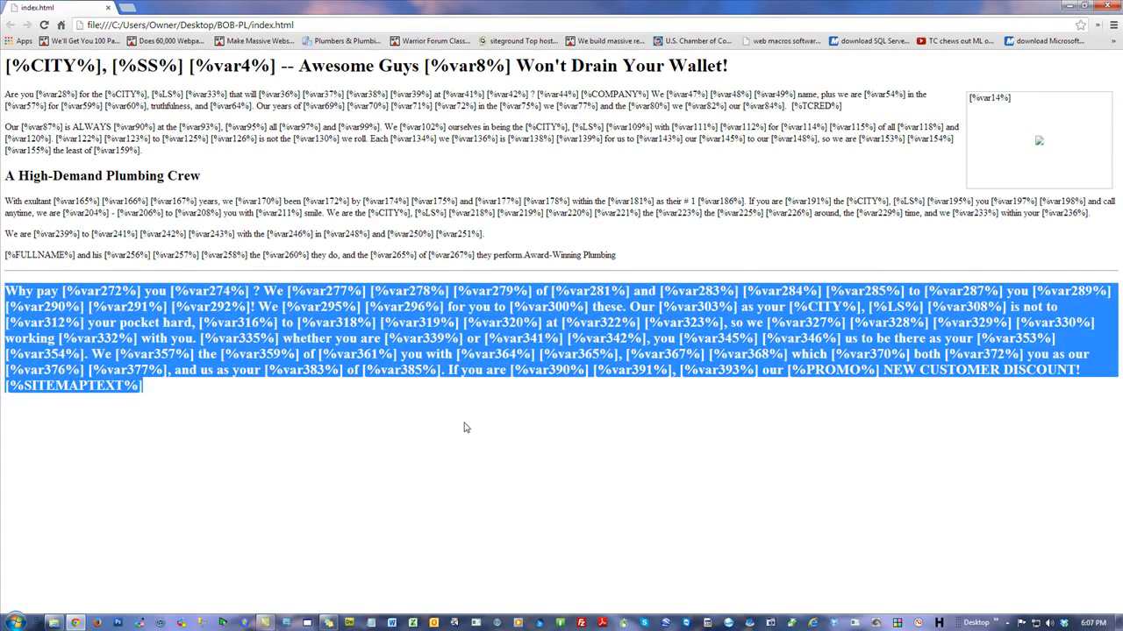
left_click(465, 427)
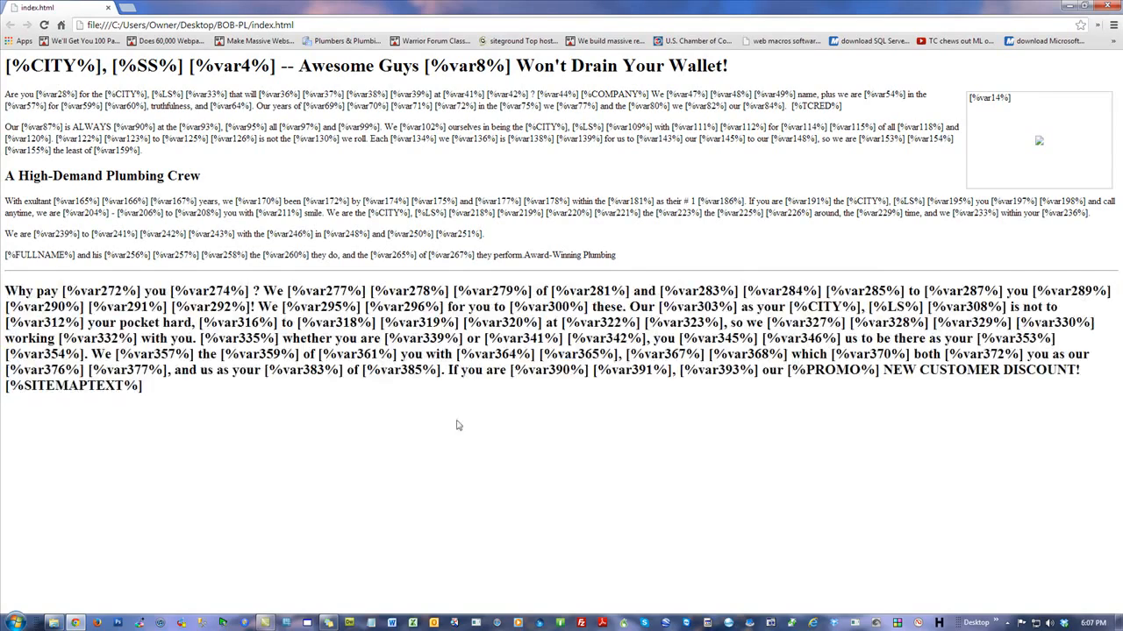
left_click(1110, 7)
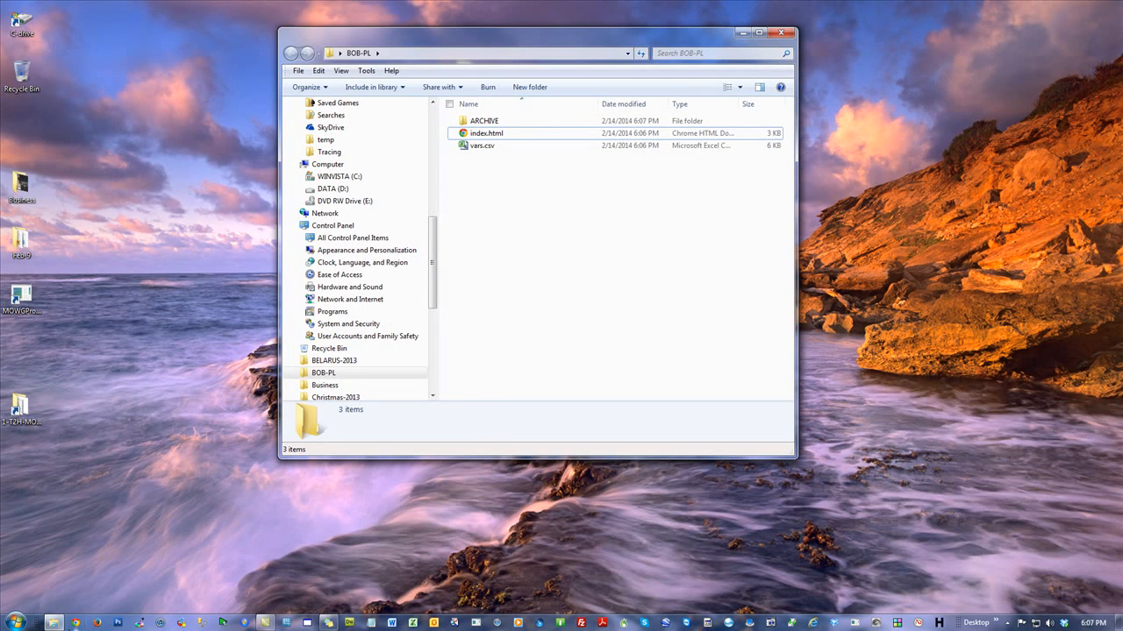
Step: Switch to Chrome, enter the newcombine.theme2html.com admin panel, and open the Home page with URL index for editing
left_click(74, 624)
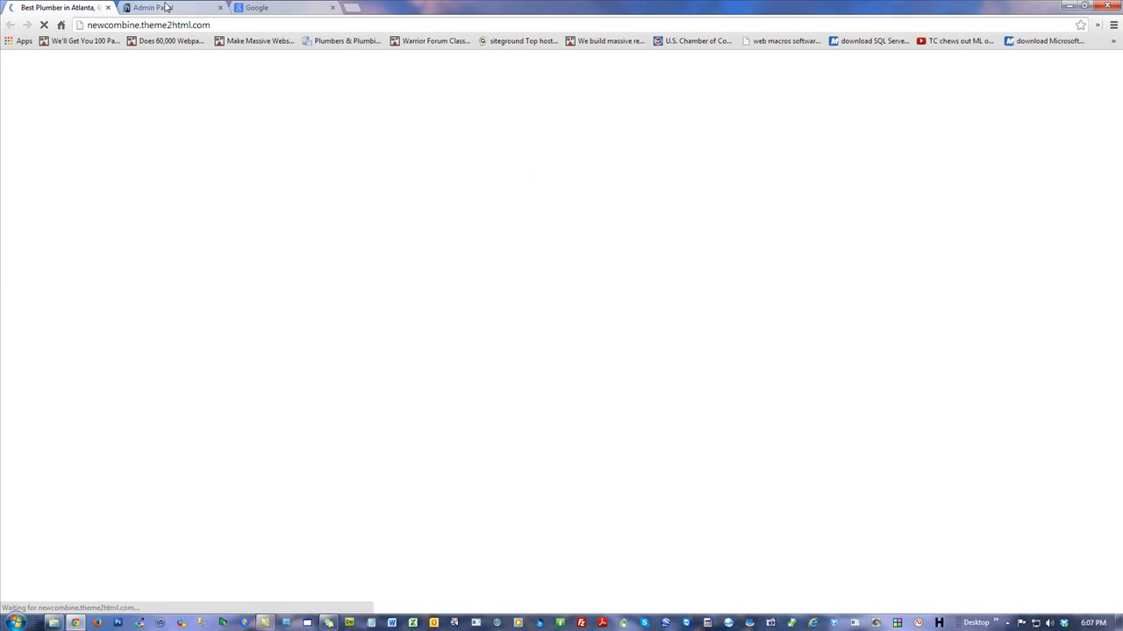
left_click(166, 7)
left_click(561, 232)
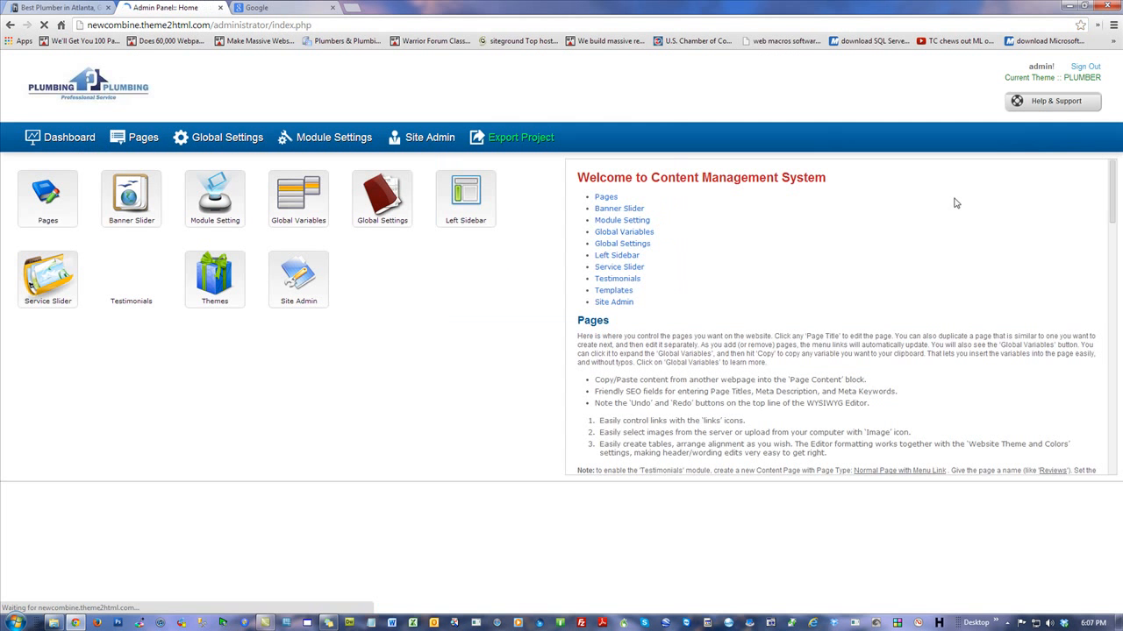
left_click(57, 206)
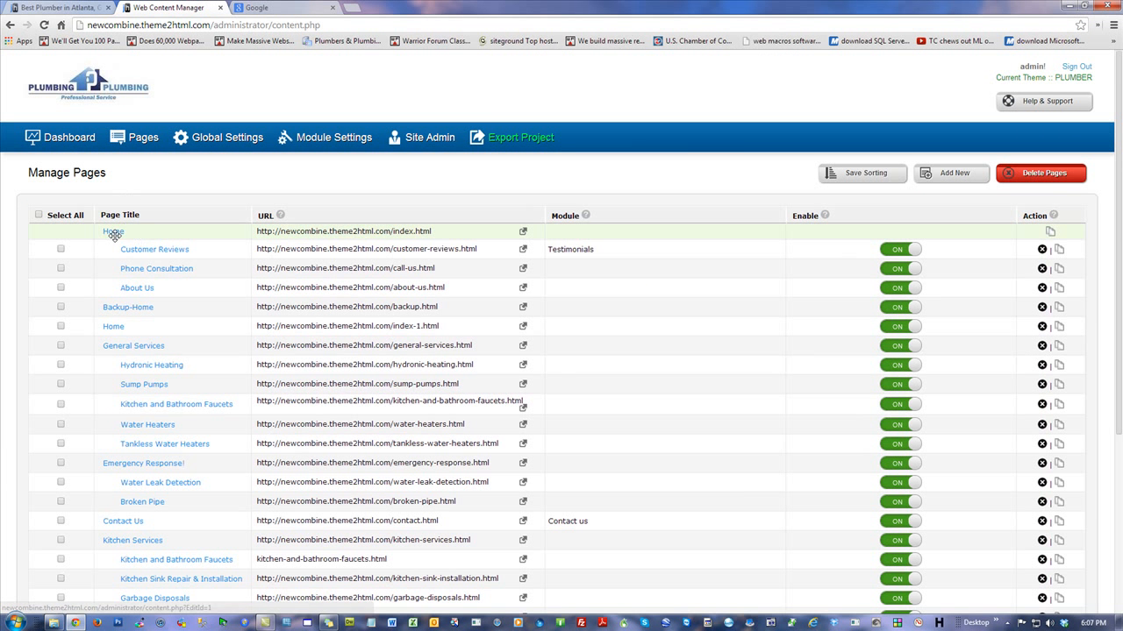
left_click(114, 233)
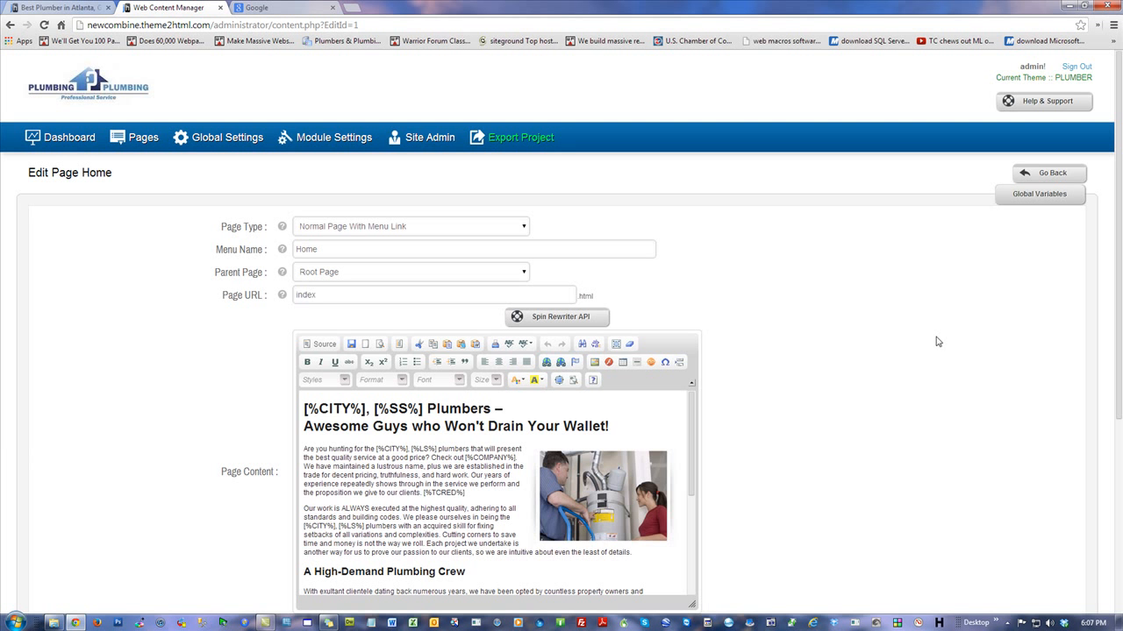
scroll(937, 341, "down", 2)
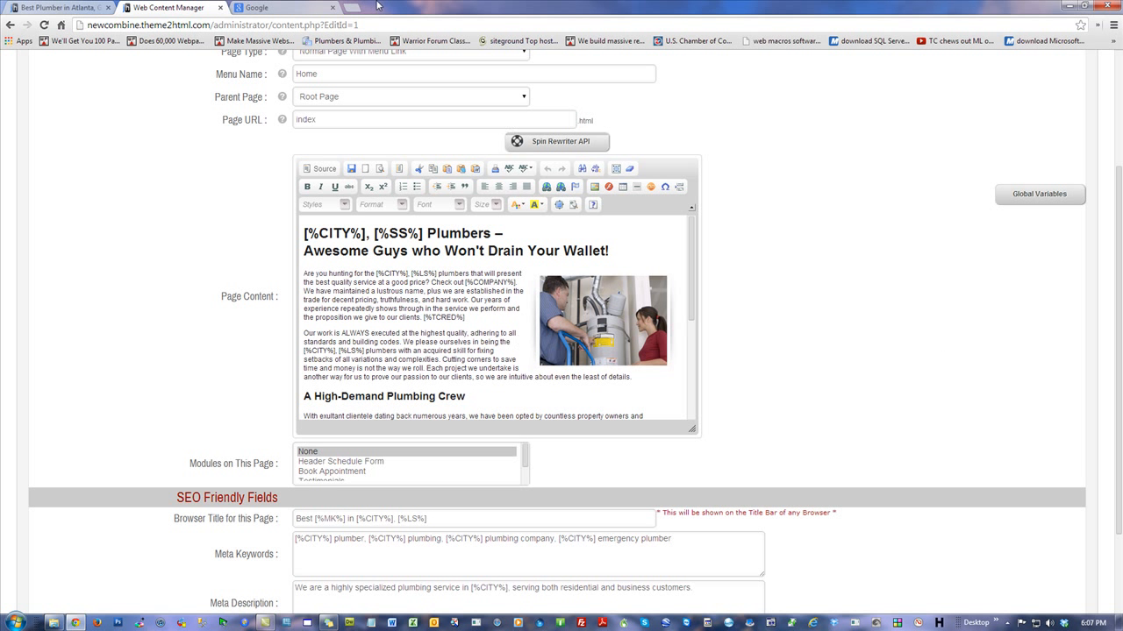
Step: Close the other browser tabs and arrange the browser and BOB-PL folder windows side by side
right_click(188, 9)
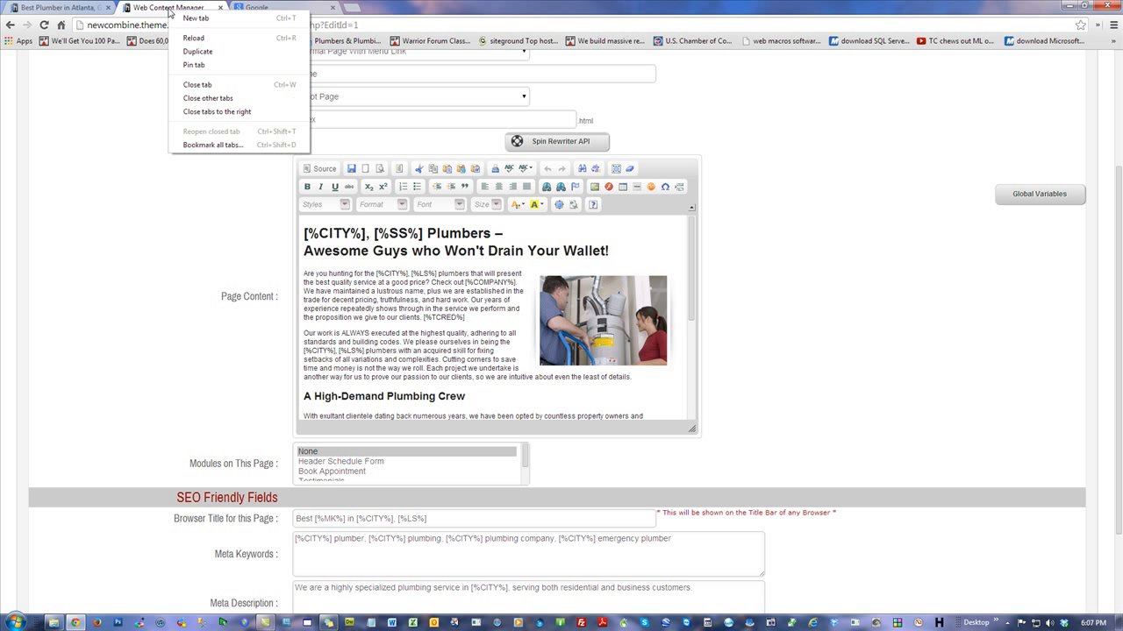
left_click(210, 93)
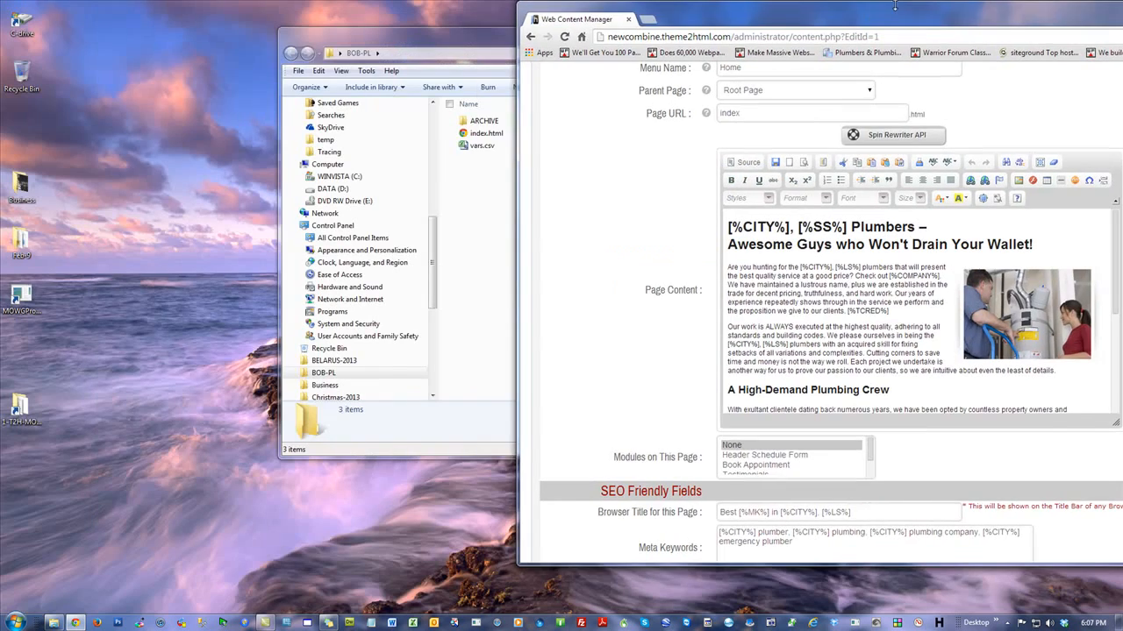
left_click_drag(213, 48, 177, 44)
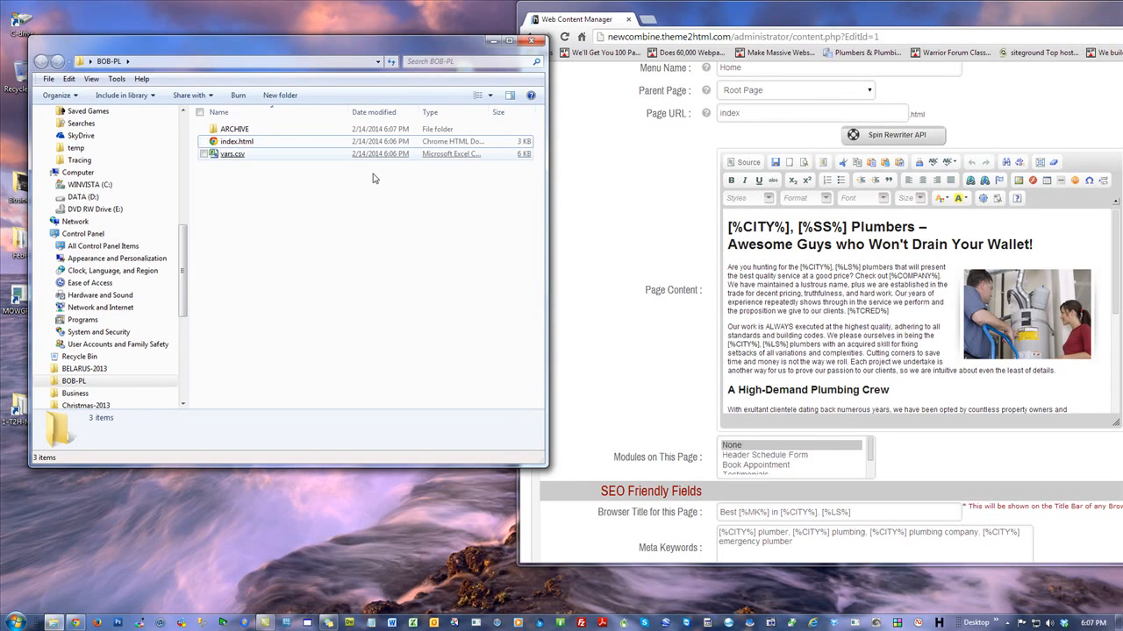
Step: View the HTML source of the Home page content and return to the formatted view
left_click(744, 163)
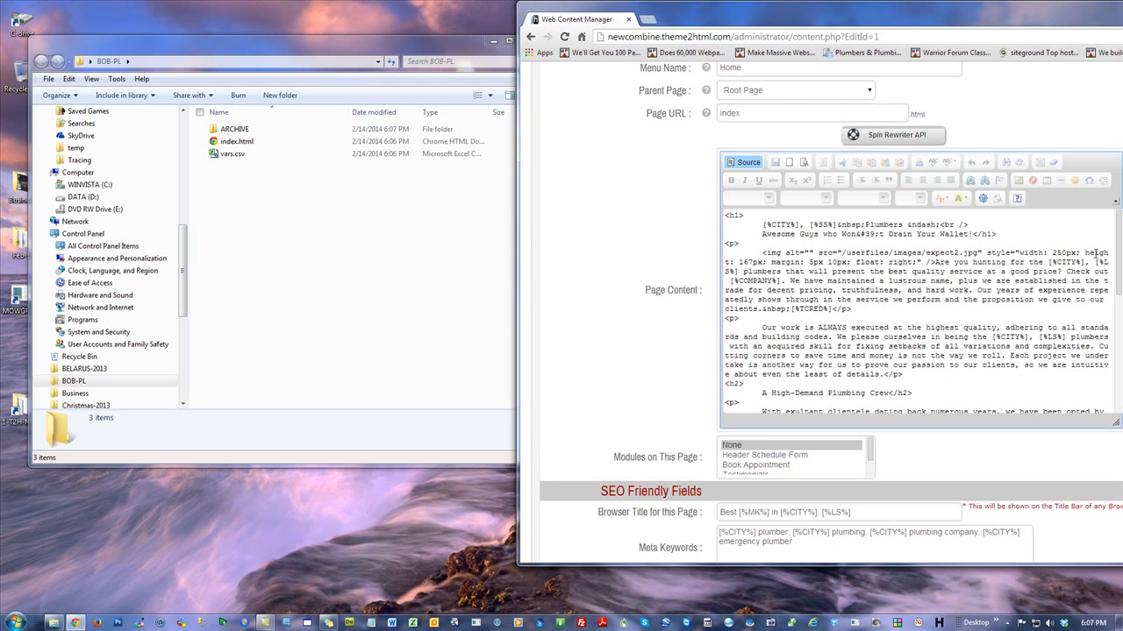
left_click(744, 162)
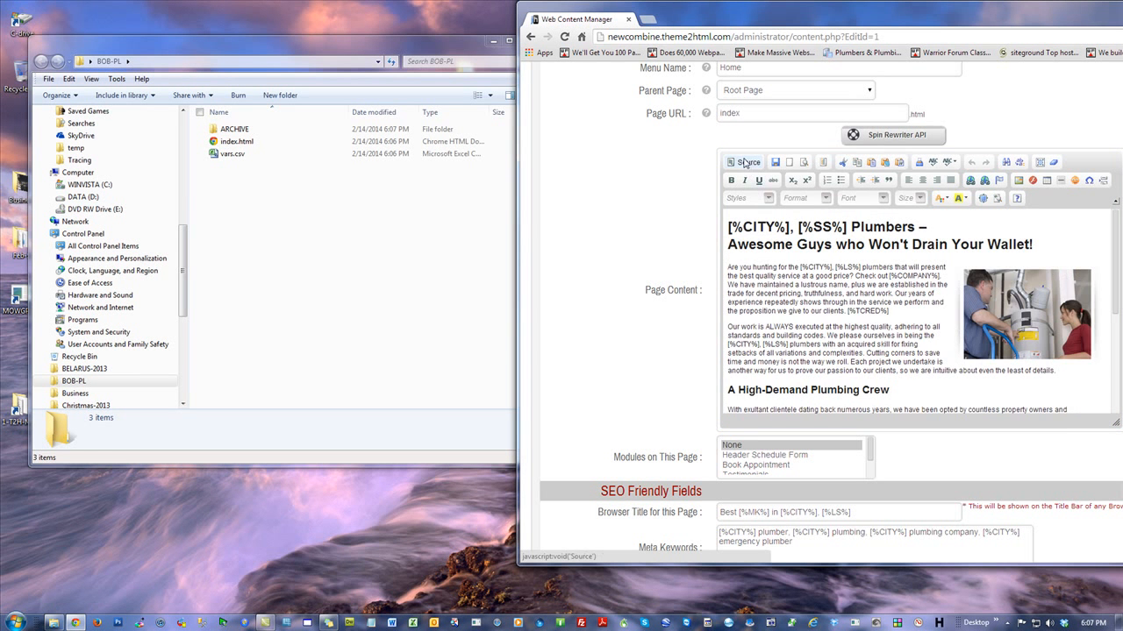
Step: Delete all the existing HTML source code from the Home page content
left_click(743, 162)
left_click_drag(726, 217, 964, 461)
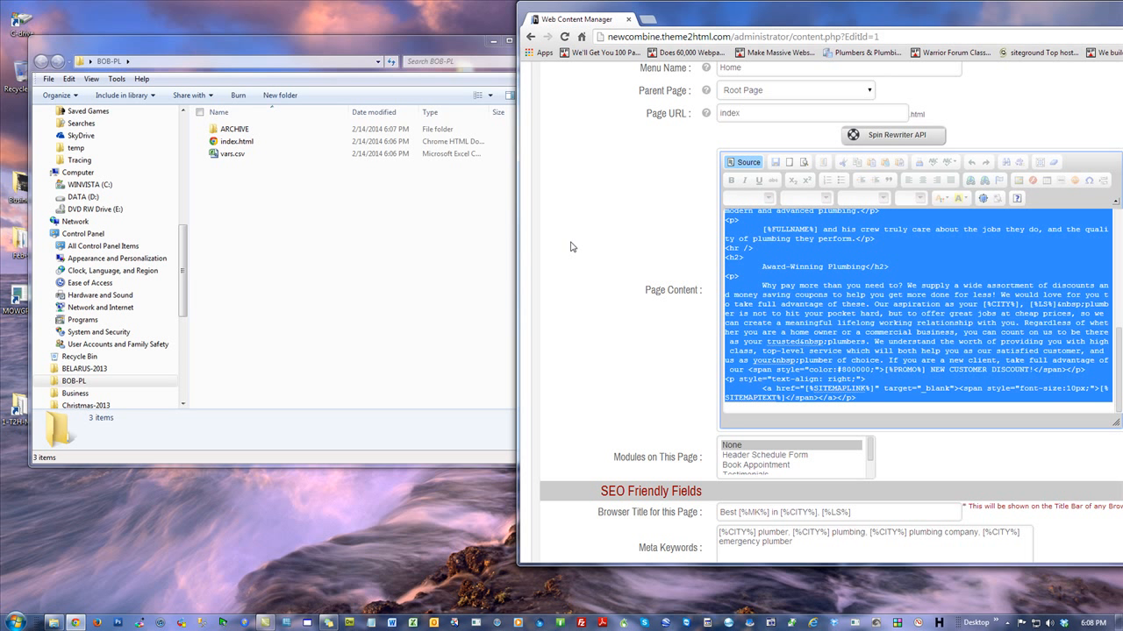
key("Delete")
Step: Open index.html and vars.csv from the BOB-PL folder to check their contents, and close both
left_click(275, 243)
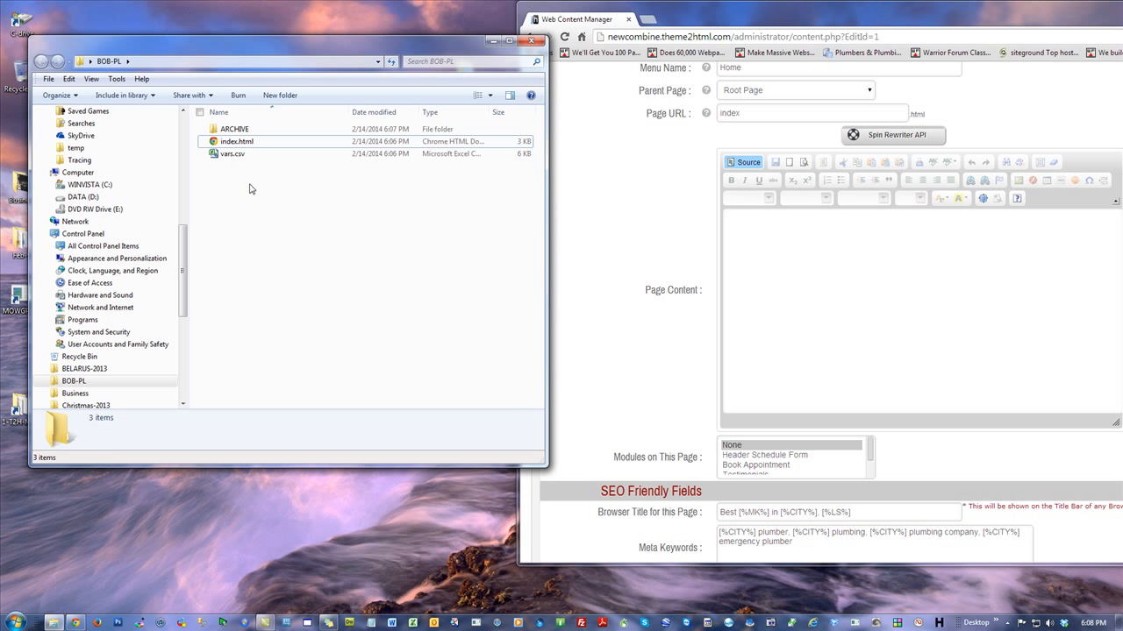
double_click(235, 141)
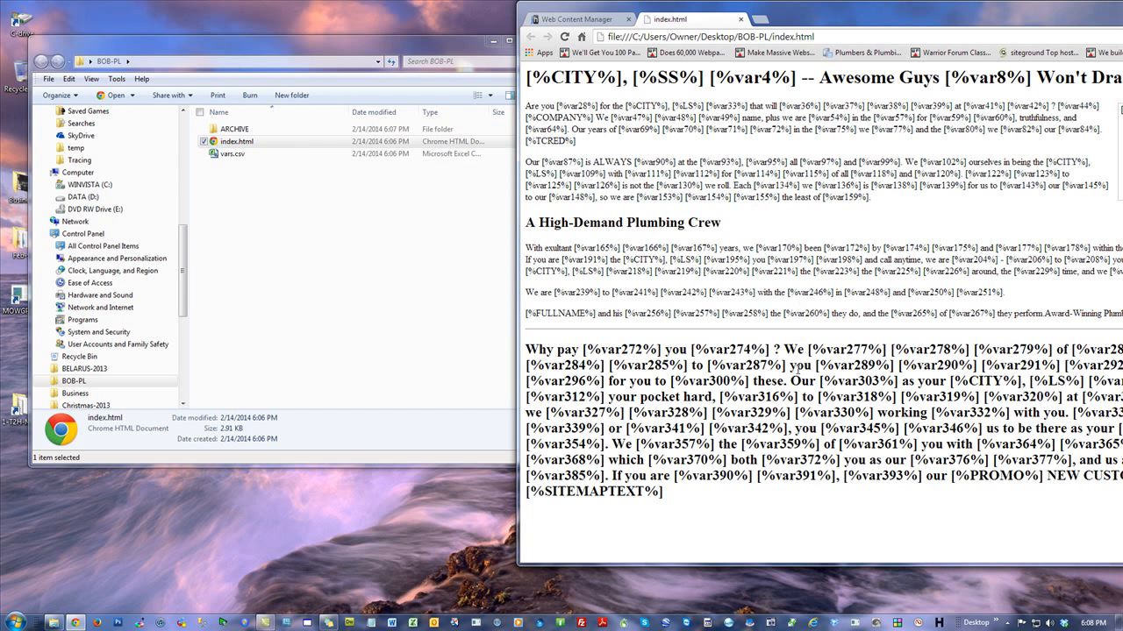
double_click(228, 154)
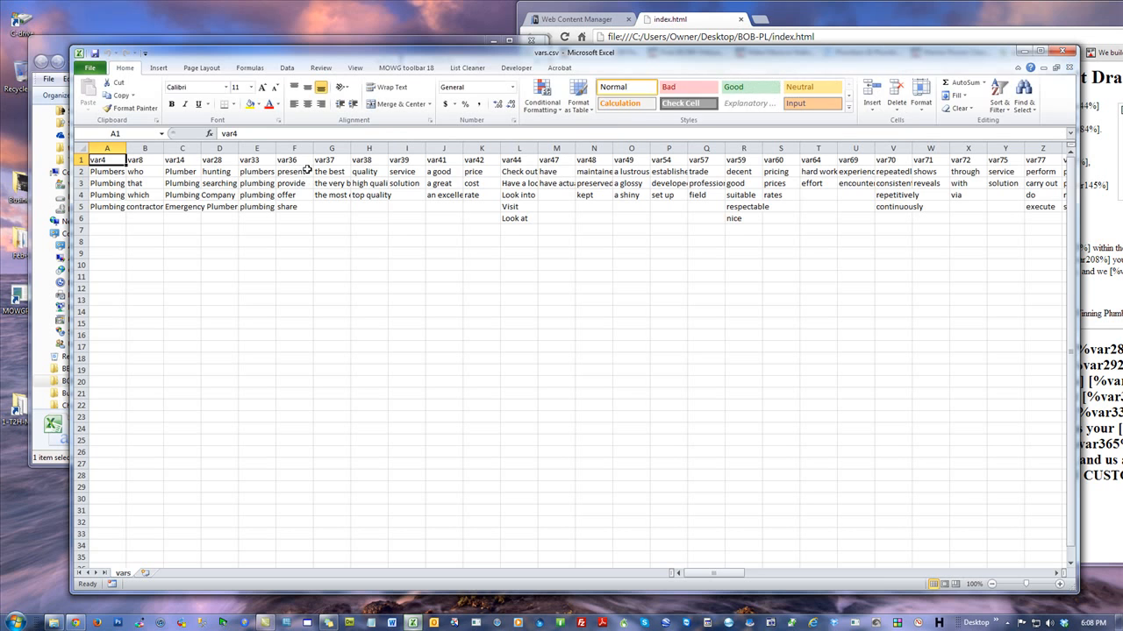
left_click(1064, 51)
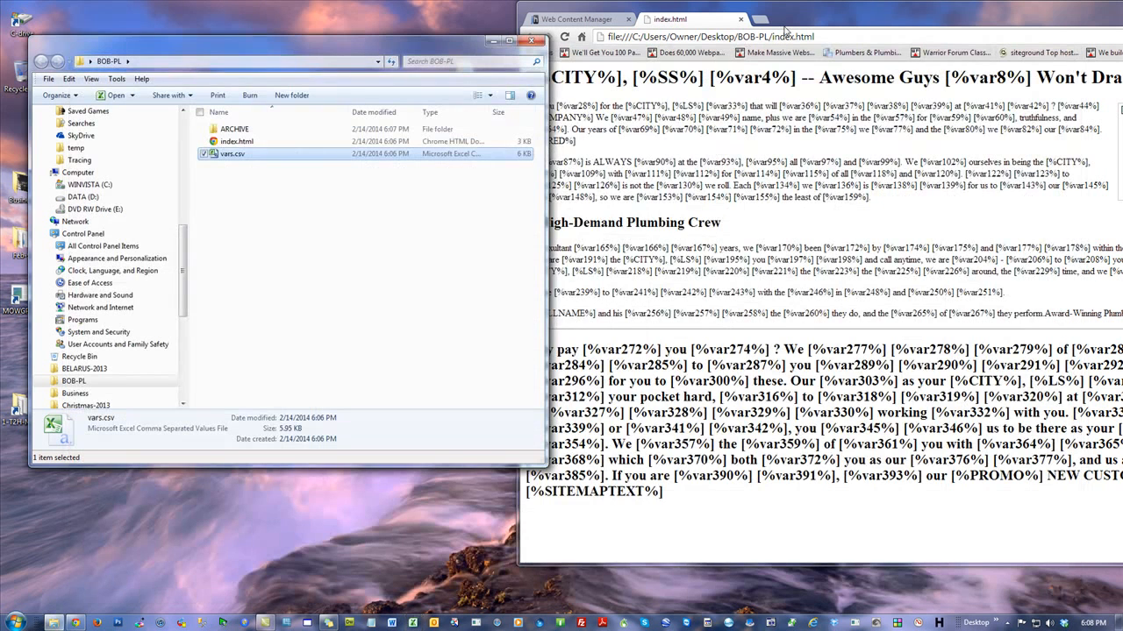
left_click(741, 19)
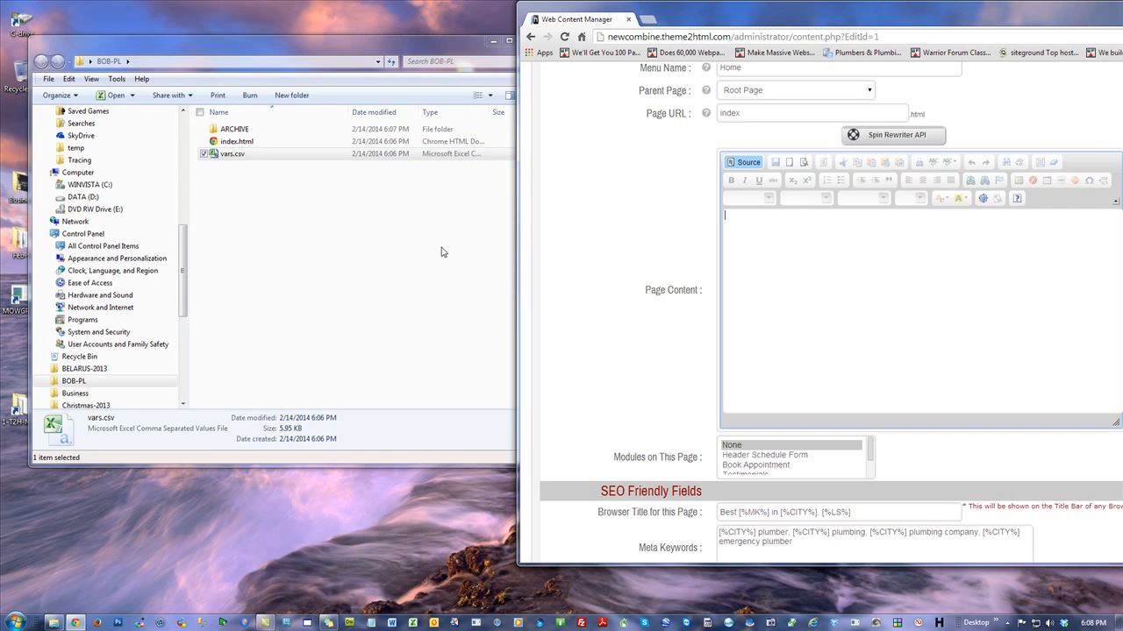
Step: Copy all the code of index.html from Notepad into the Home page's HTML source and return to the formatted view
left_click(304, 232)
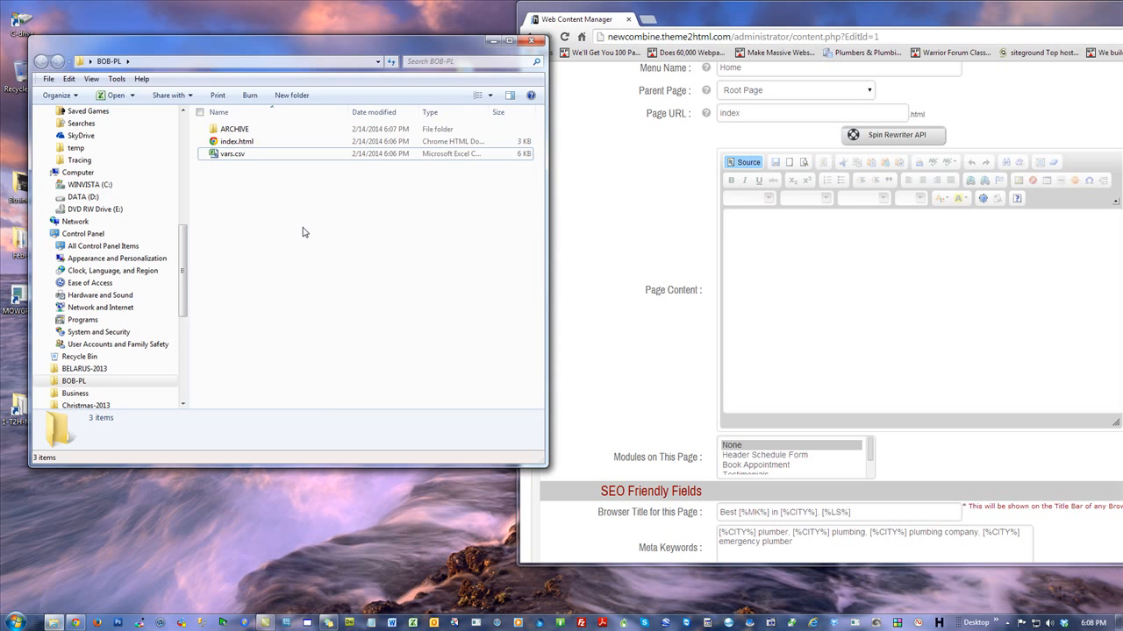
left_click(230, 141)
right_click(226, 142)
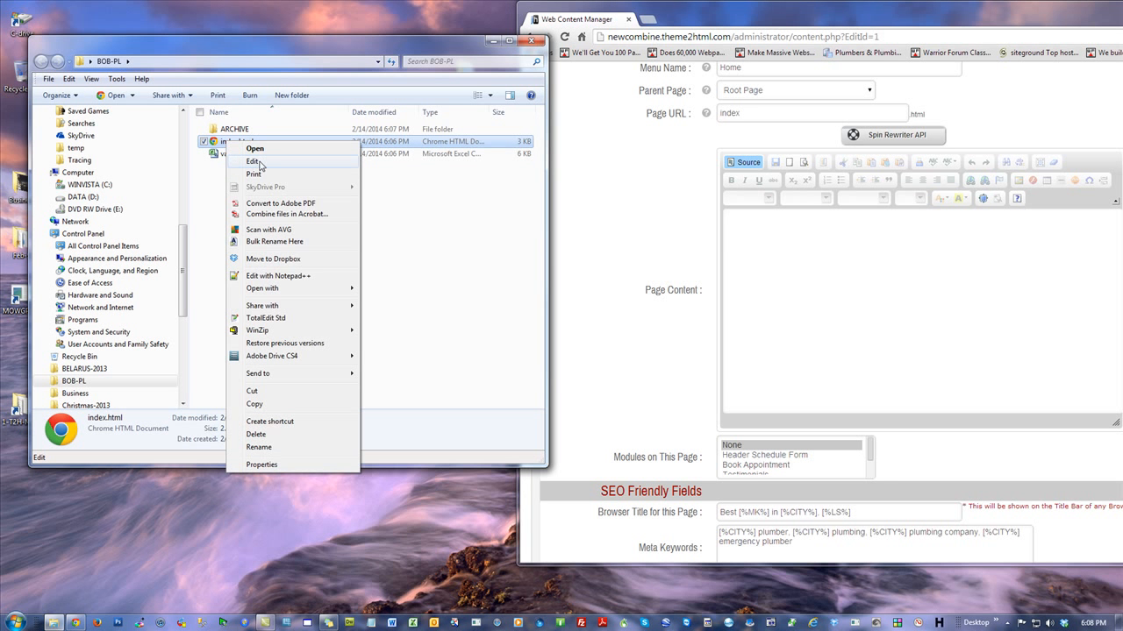
left_click(253, 162)
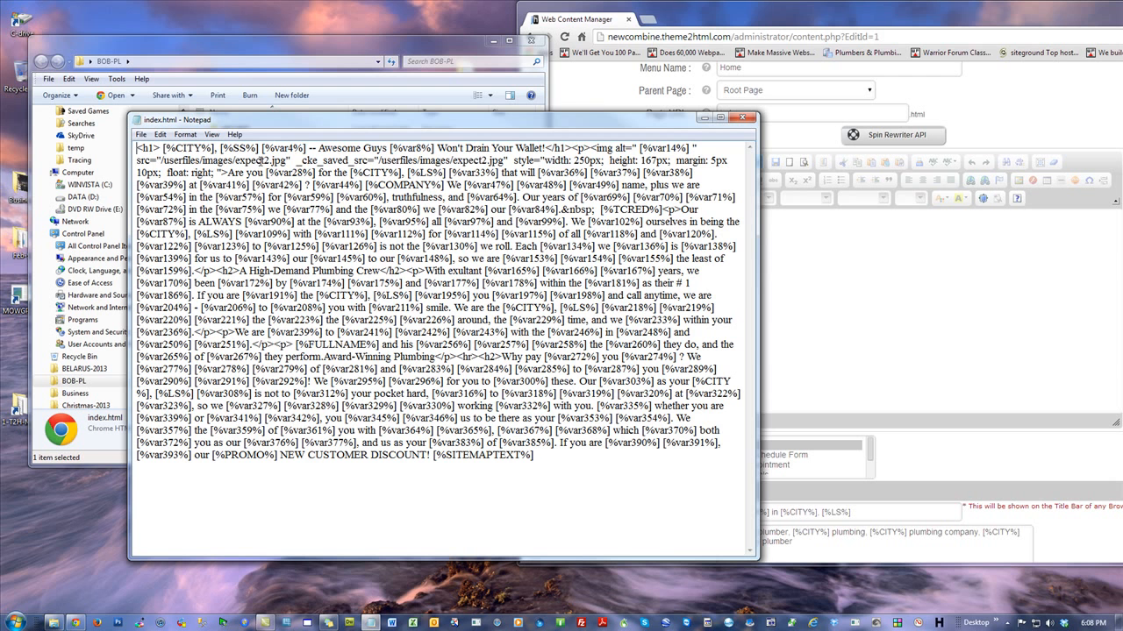
left_click_drag(619, 463, 39, 158)
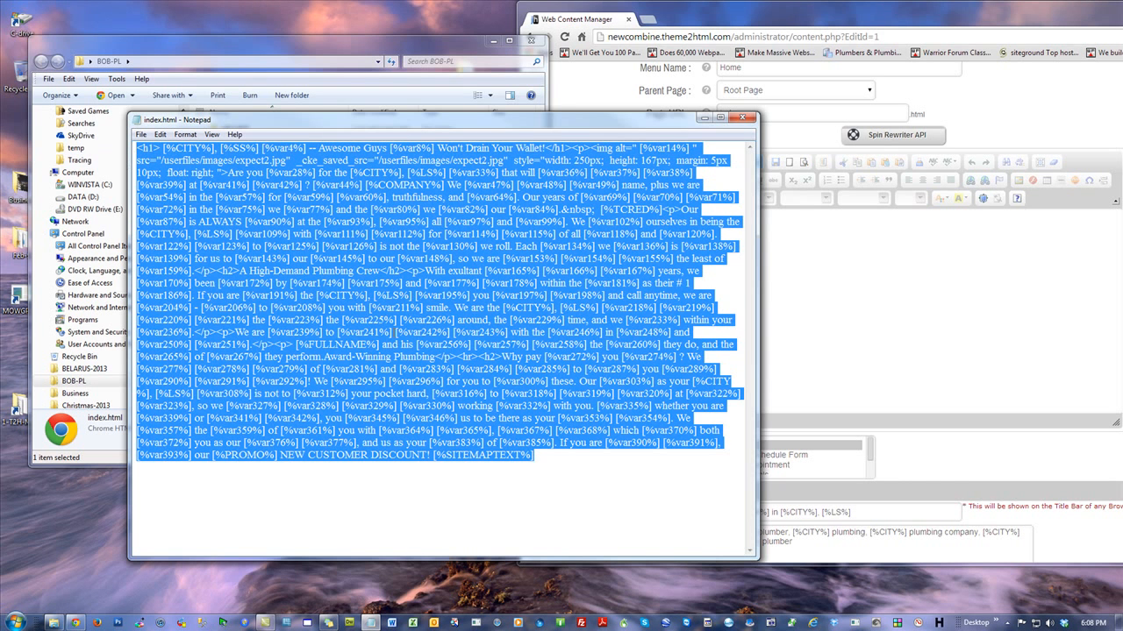
left_click(927, 251)
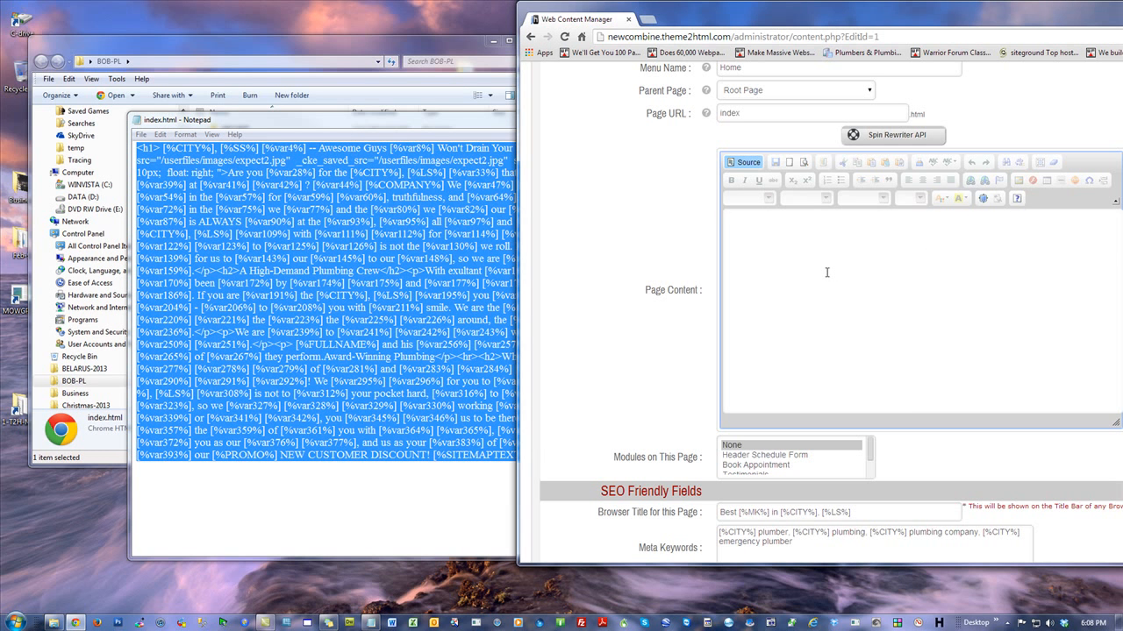
key("ctrl+v")
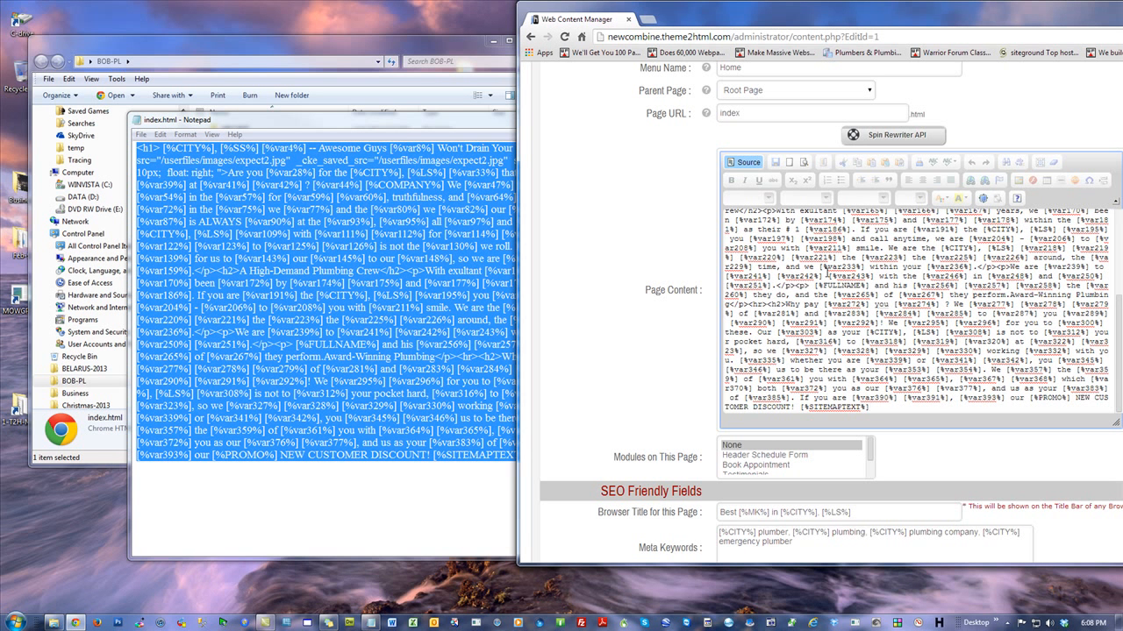
left_click(748, 162)
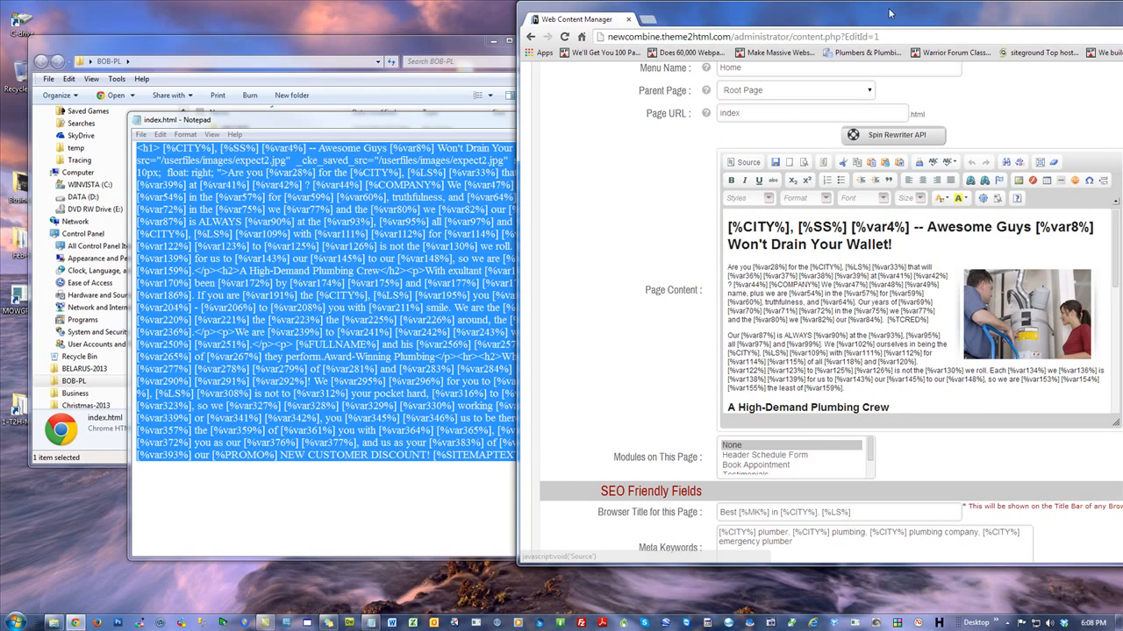
Step: Maximize the browser and examine the pasted page's headings, paragraph formats and variables down to the text below the horizontal line
double_click(838, 20)
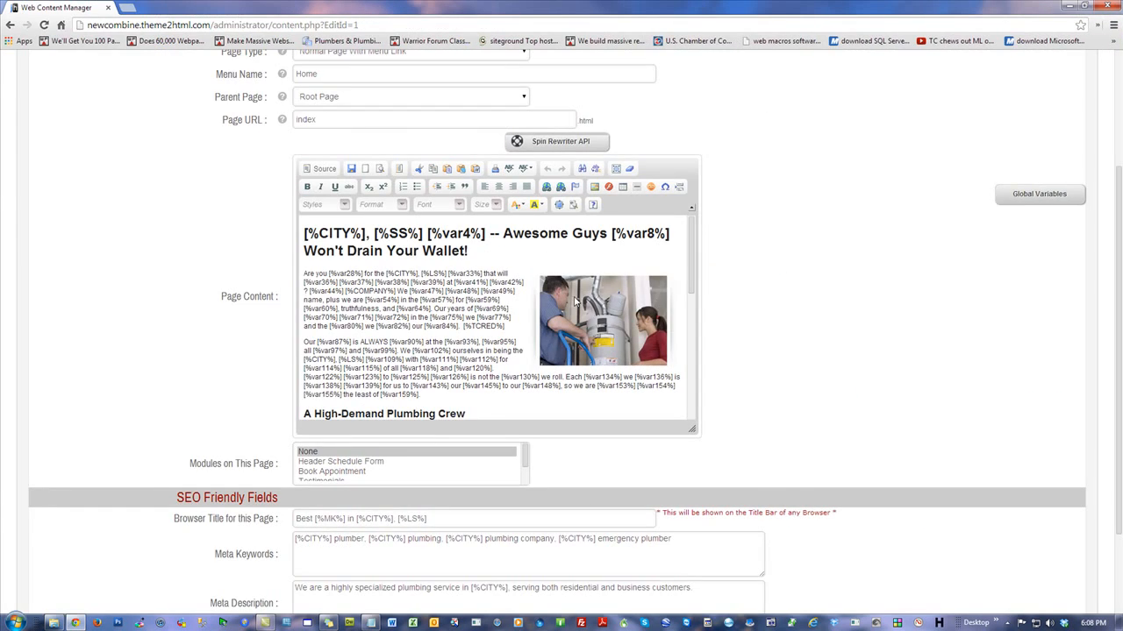
left_click_drag(479, 255, 320, 233)
left_click(319, 233)
left_click_drag(409, 233, 390, 233)
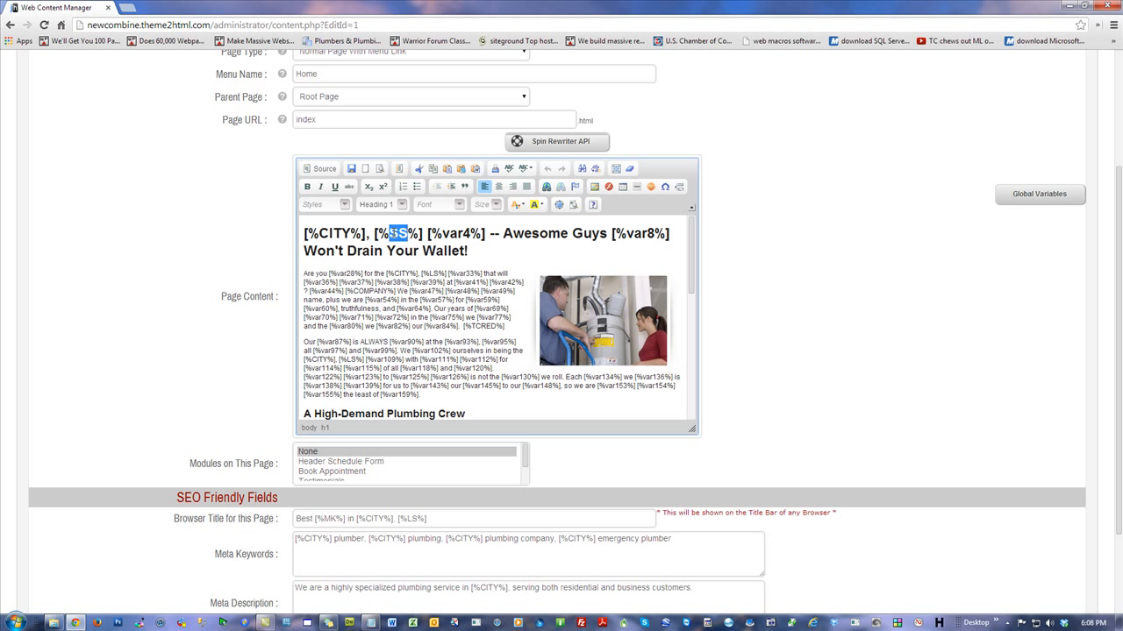
left_click(375, 274)
scroll(402, 288, "down", 3)
scroll(403, 287, "up", 3)
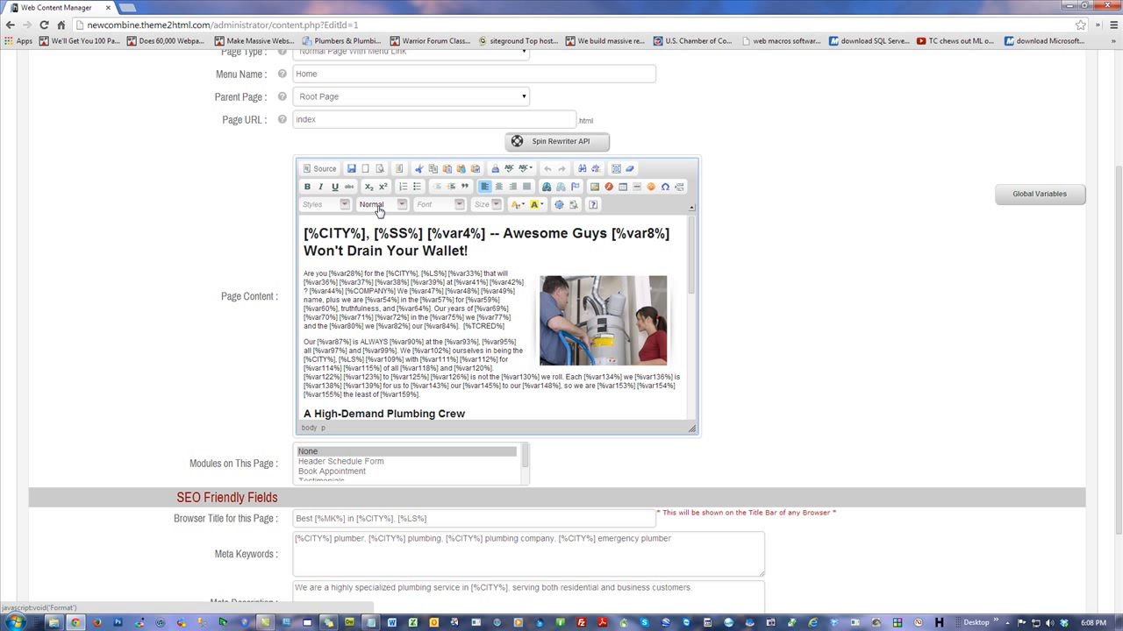
left_click(419, 412)
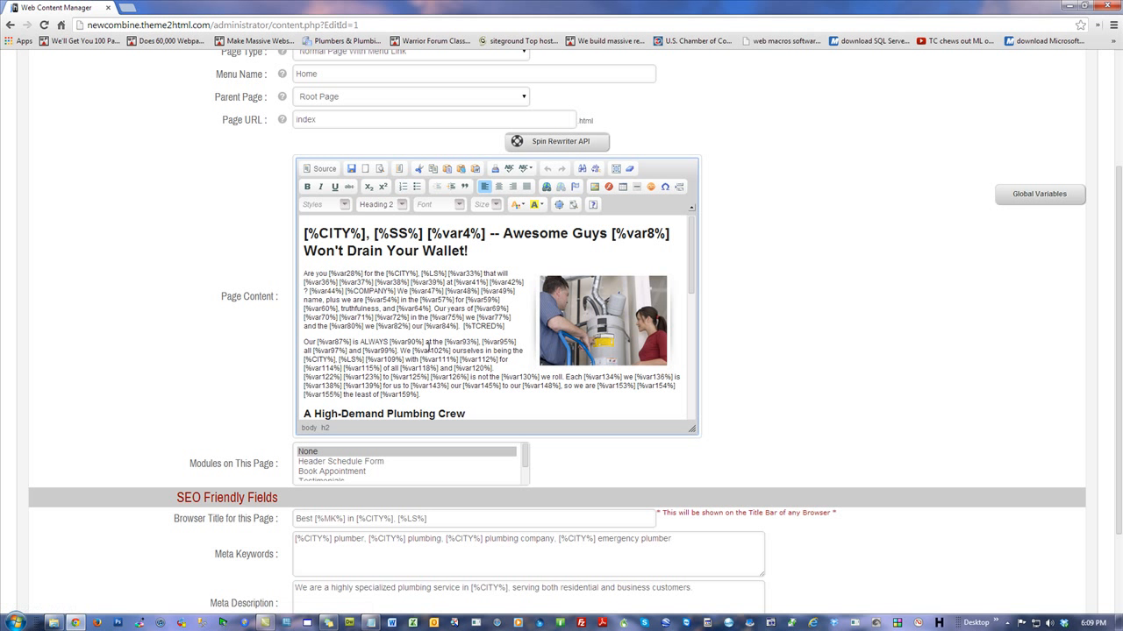
left_click_drag(693, 247, 693, 306)
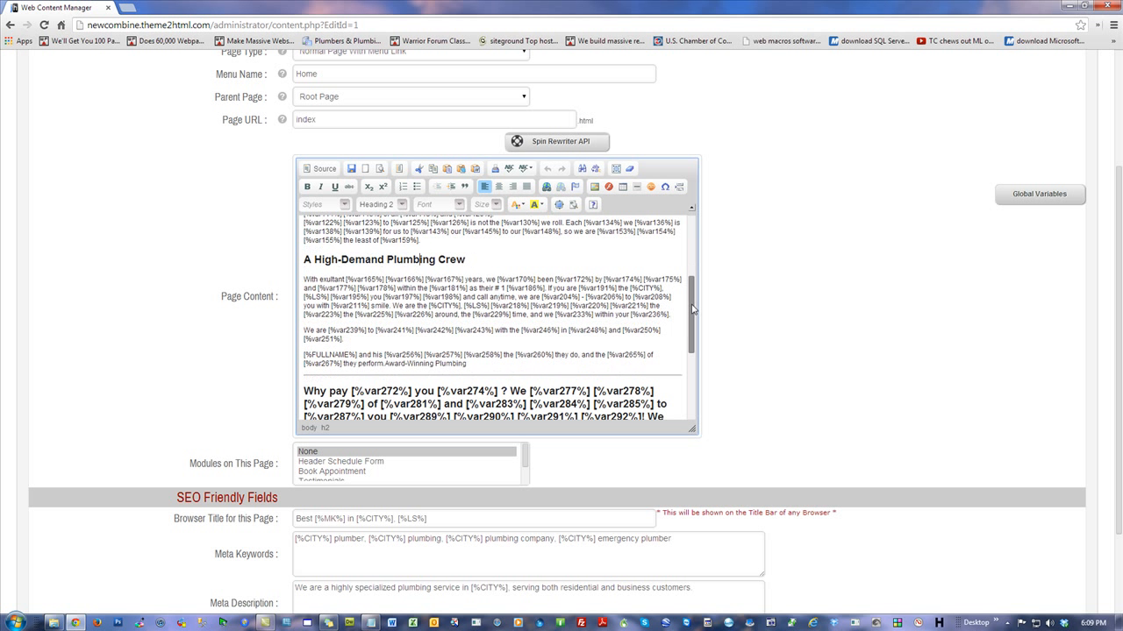
left_click(403, 305)
left_click_drag(694, 308, 699, 369)
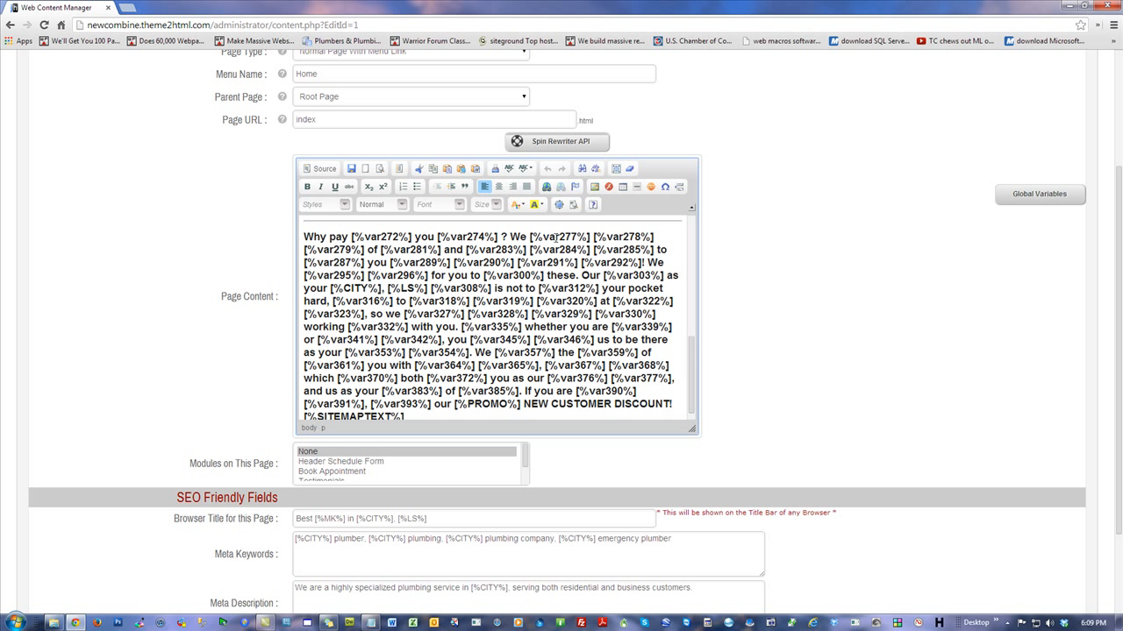
Step: Remove the space before the question mark in the "Why pay" sentence and start a new paragraph after it
left_click(503, 237)
key("BackSpace")
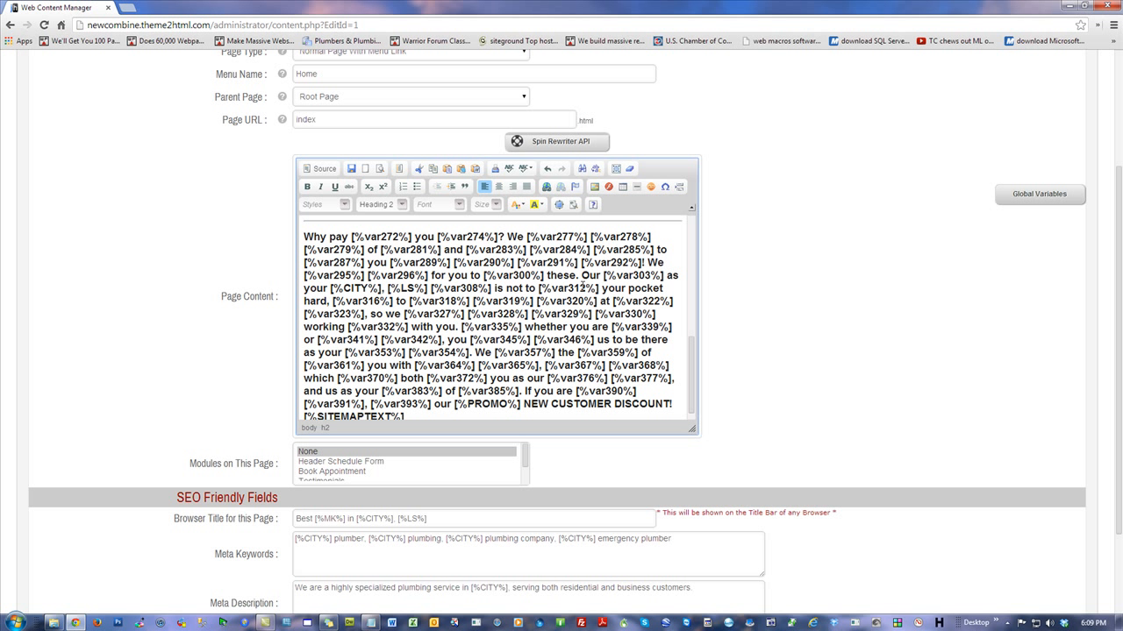
key("Return")
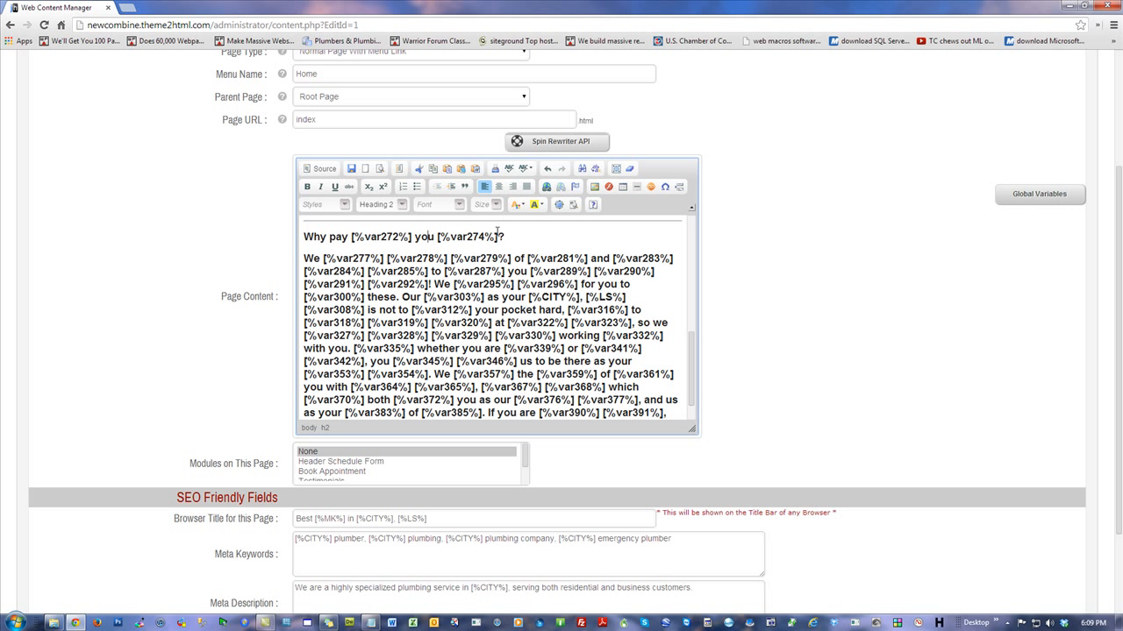
Step: Format the text below the "Why pay" heading, from "We [%var277%]" through [%SITEMAPTEXT%], as Normal
left_click_drag(305, 258, 670, 477)
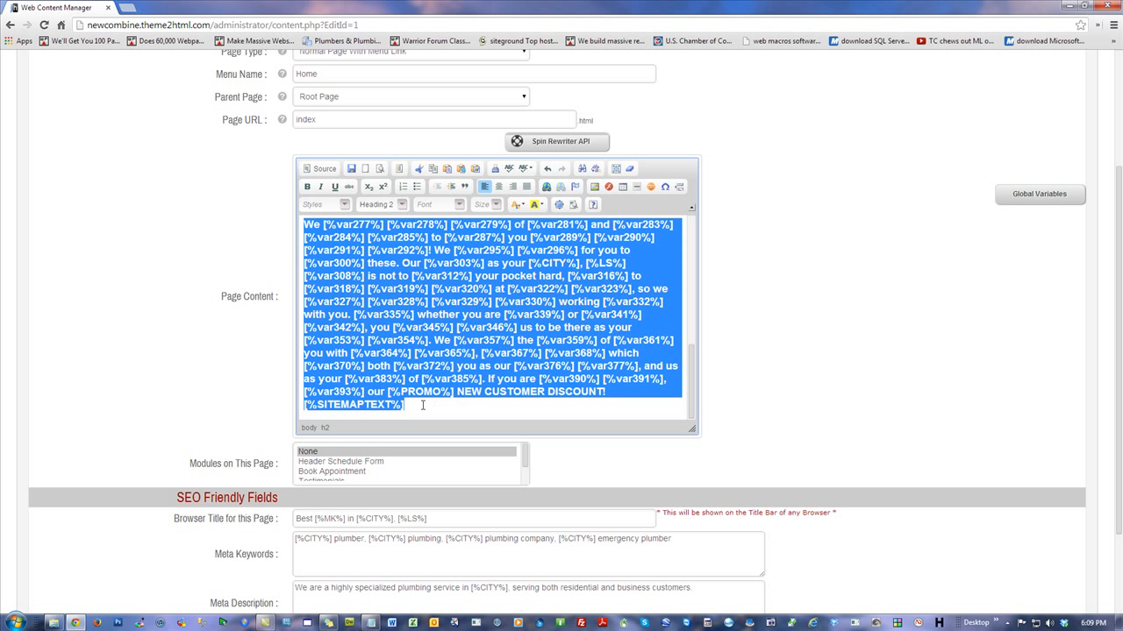
left_click(401, 205)
left_click(387, 230)
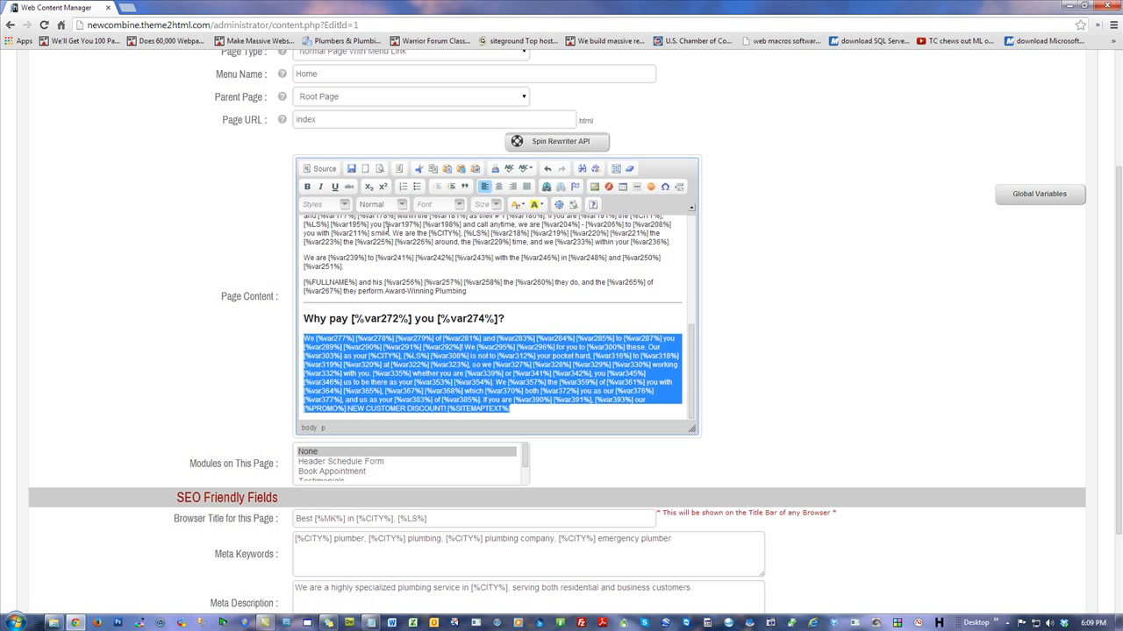
left_click(534, 319)
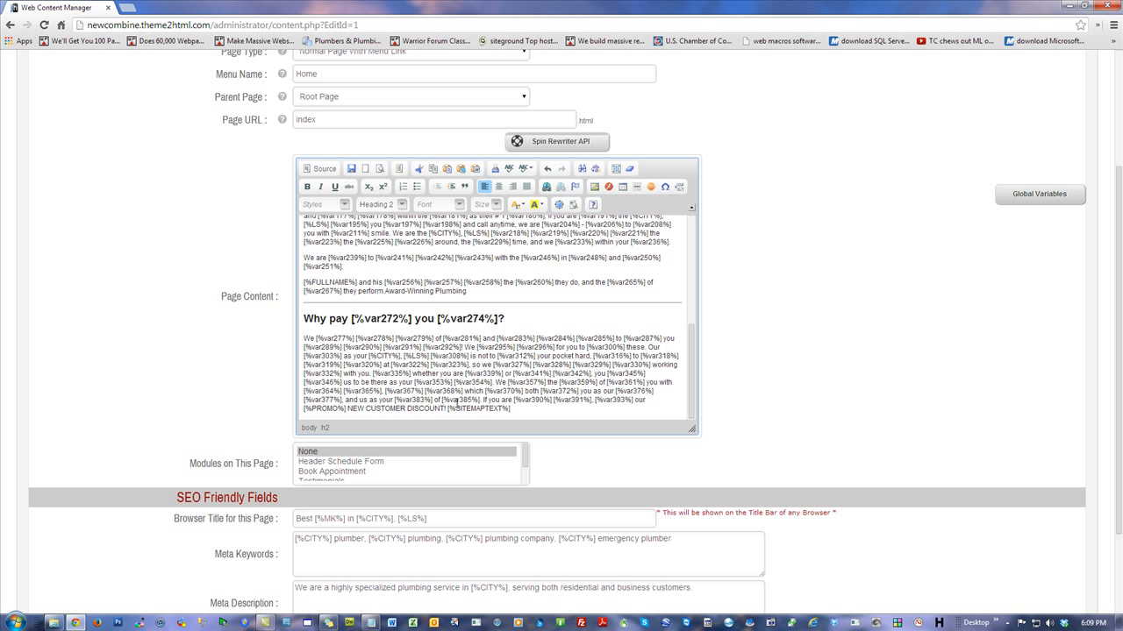
Step: Check the HTML source around [%SITEMAPTEXT%] at the end of the content and return to the formatted view
left_click(481, 408)
left_click(323, 168)
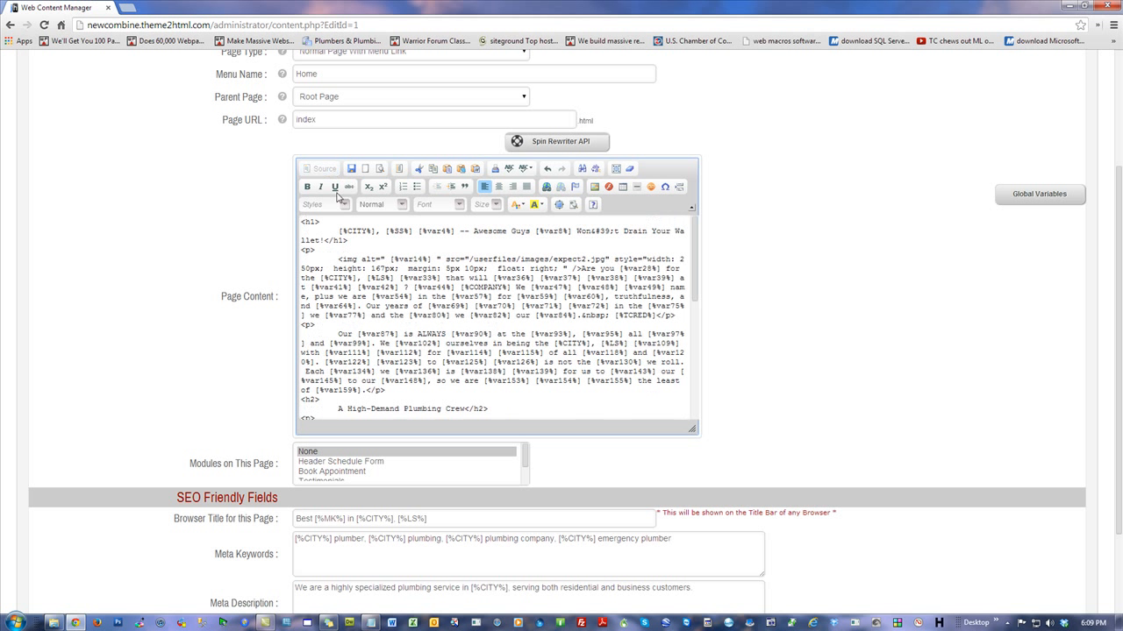
left_click_drag(692, 250, 710, 417)
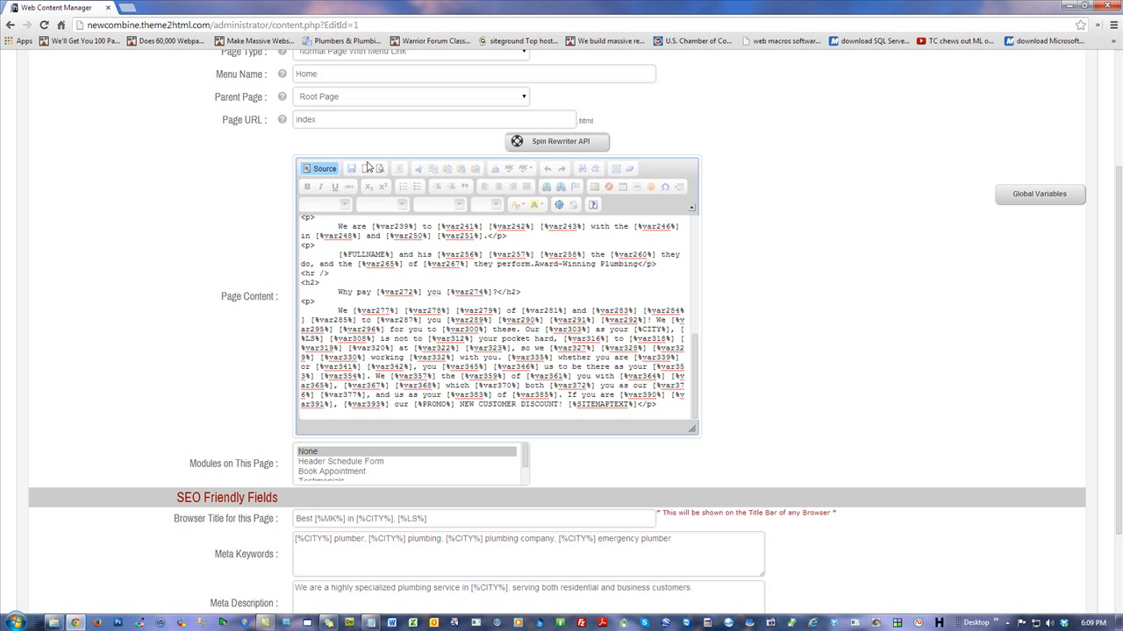
left_click(320, 170)
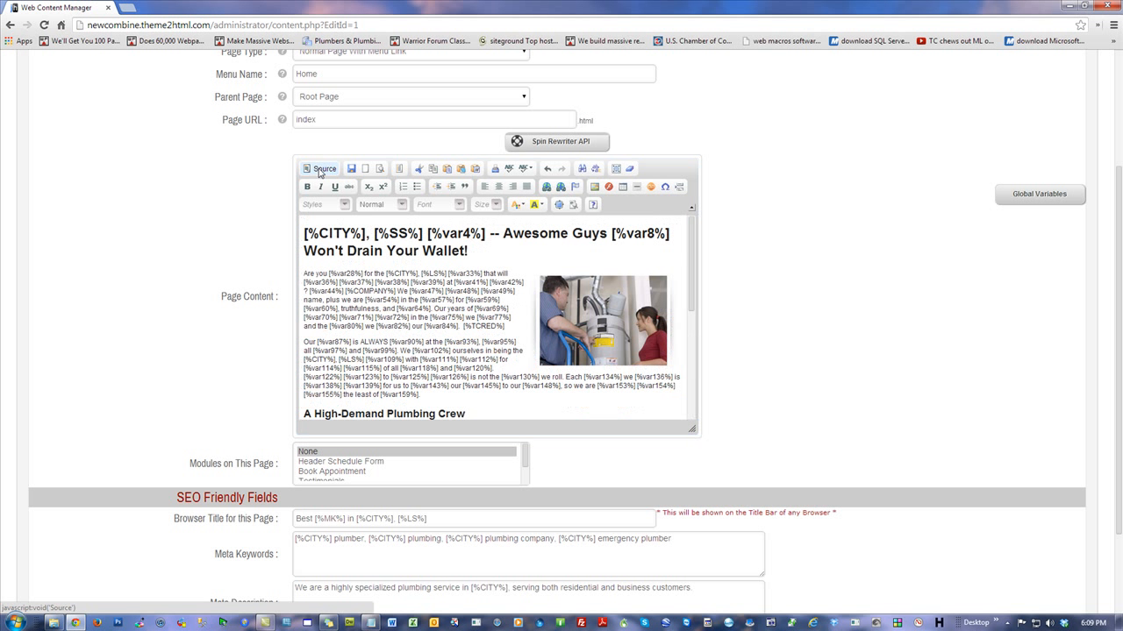
left_click_drag(692, 234, 691, 398)
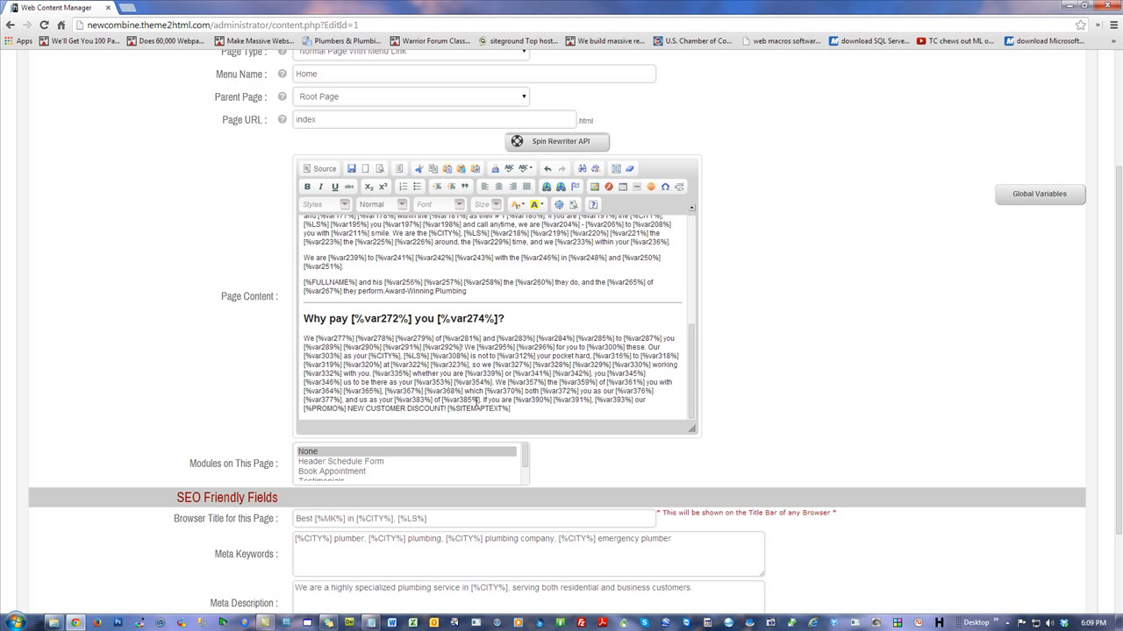
Step: Move [%SITEMAPTEXT%] into its own paragraph below the NEW CUSTOMER DISCOUNT text
left_click(449, 408)
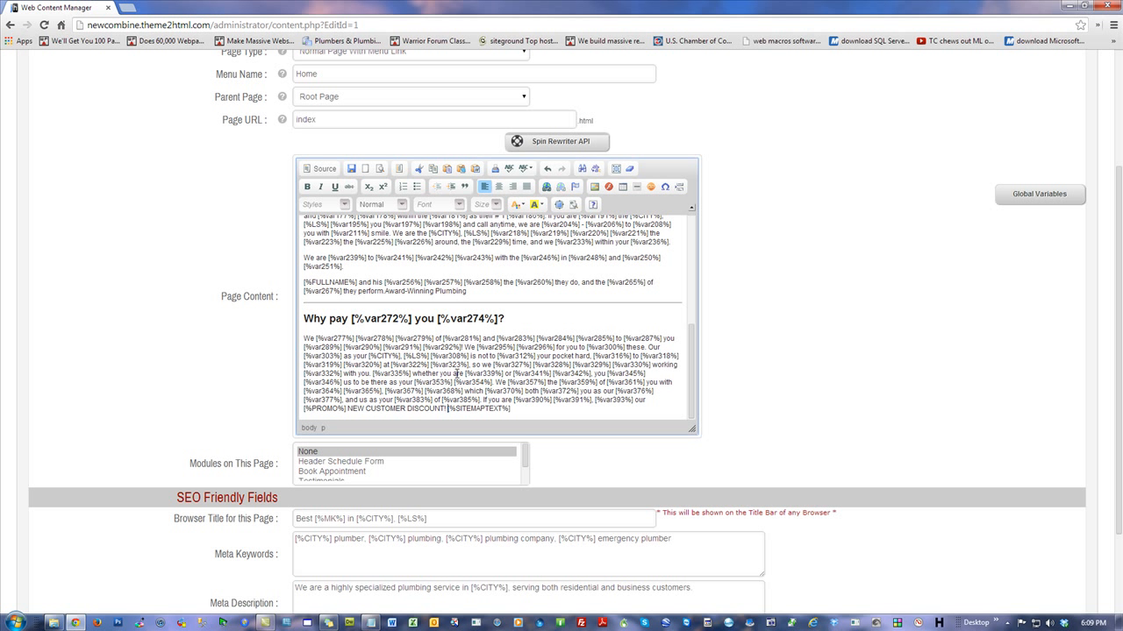
key("BackSpace")
key("BackSpace")
key("Return")
Step: Right-align the [%SITEMAPTEXT%] line and set its font size to 10
left_click_drag(369, 413, 293, 414)
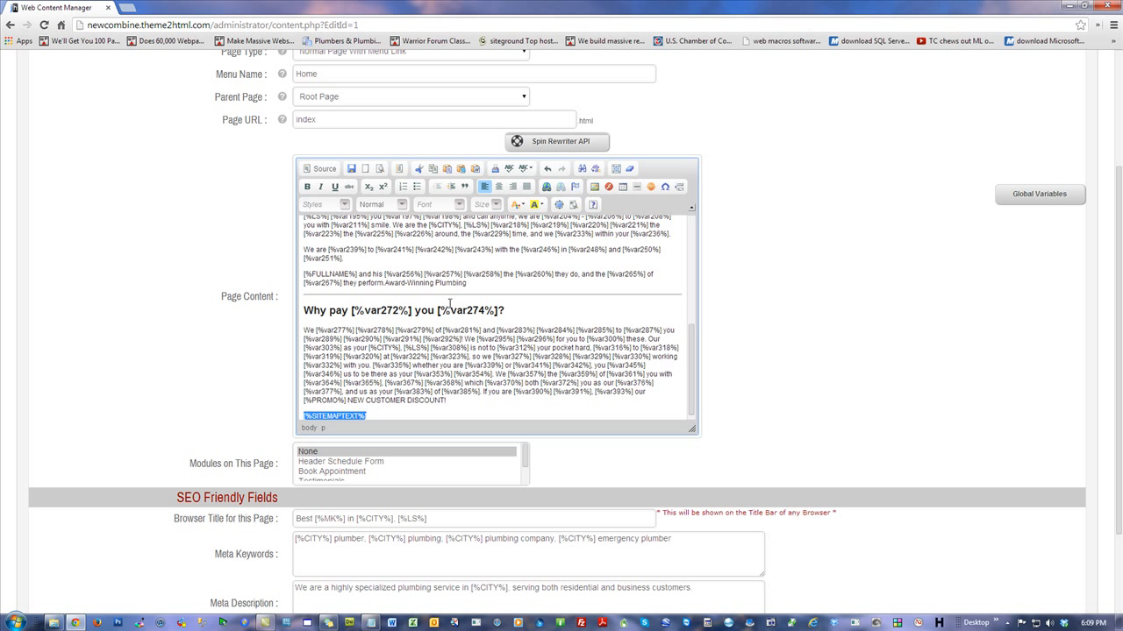
left_click(513, 188)
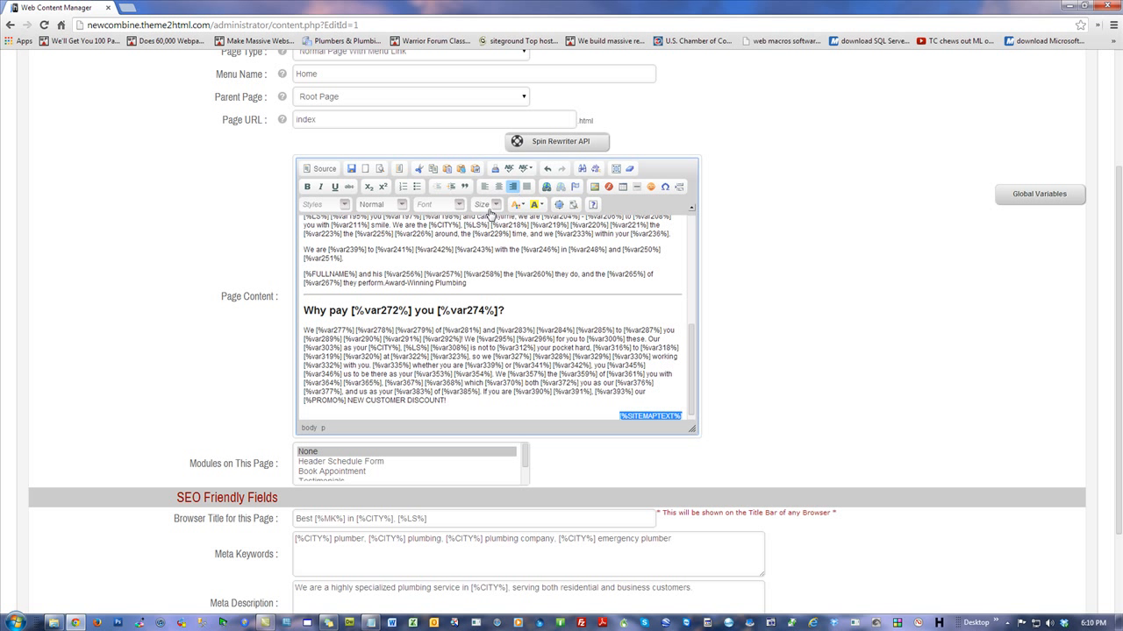
left_click(495, 207)
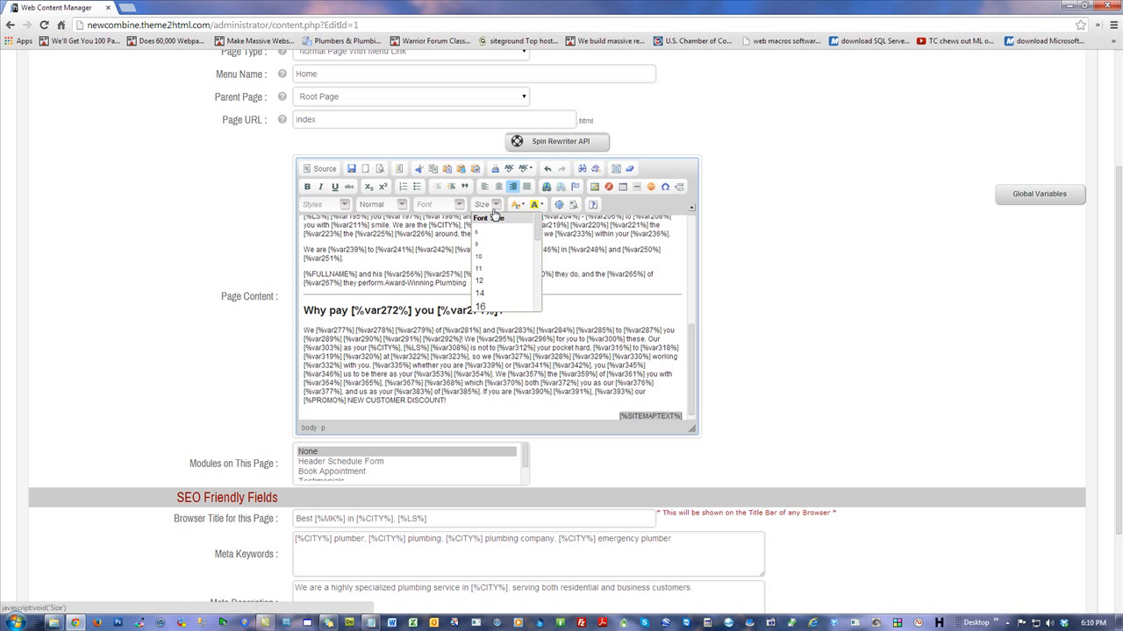
left_click(486, 260)
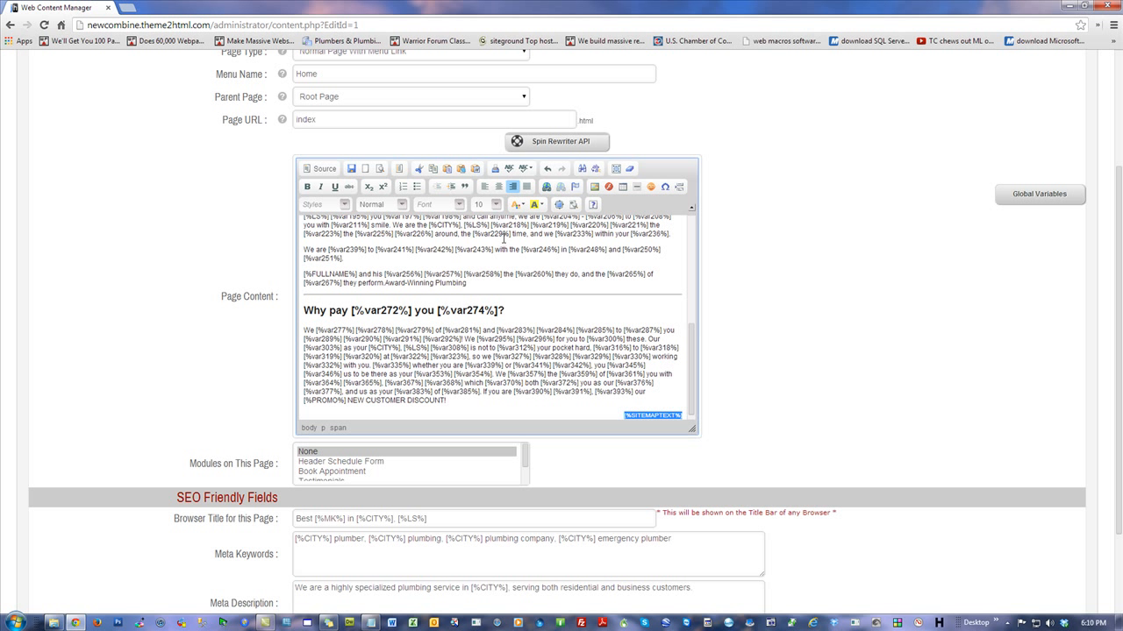
left_click(546, 190)
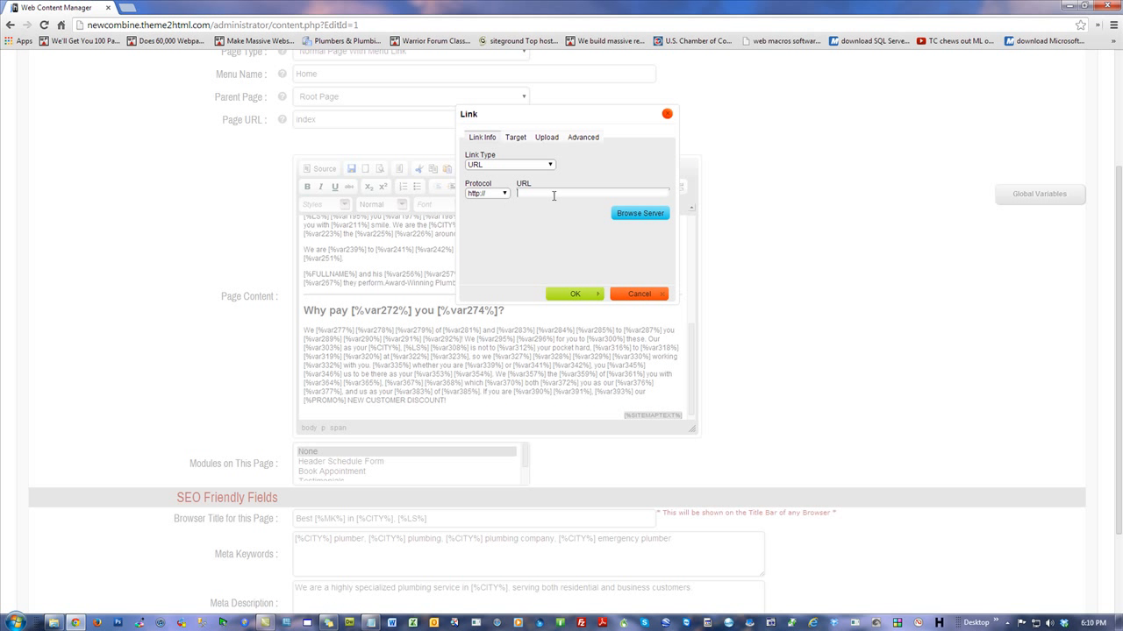
type("sitemap")
left_click(584, 294)
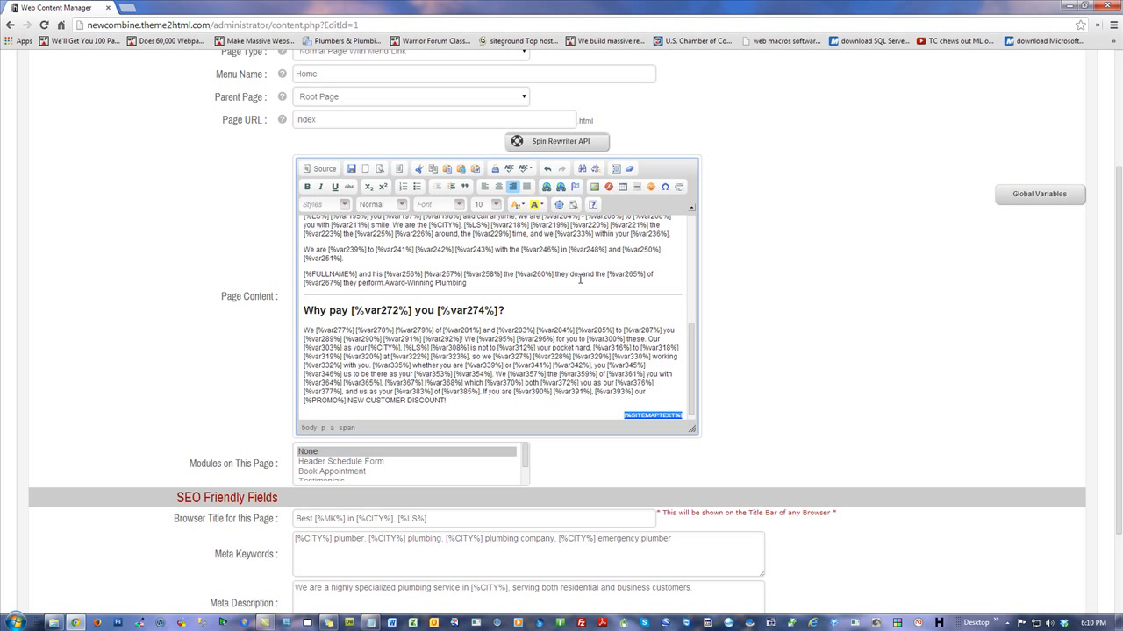
Step: In the content's HTML source, replace the [%SITEMAPTEXT%] link's address with [%SITEMAPLINK%] and return to the formatted view
left_click(498, 400)
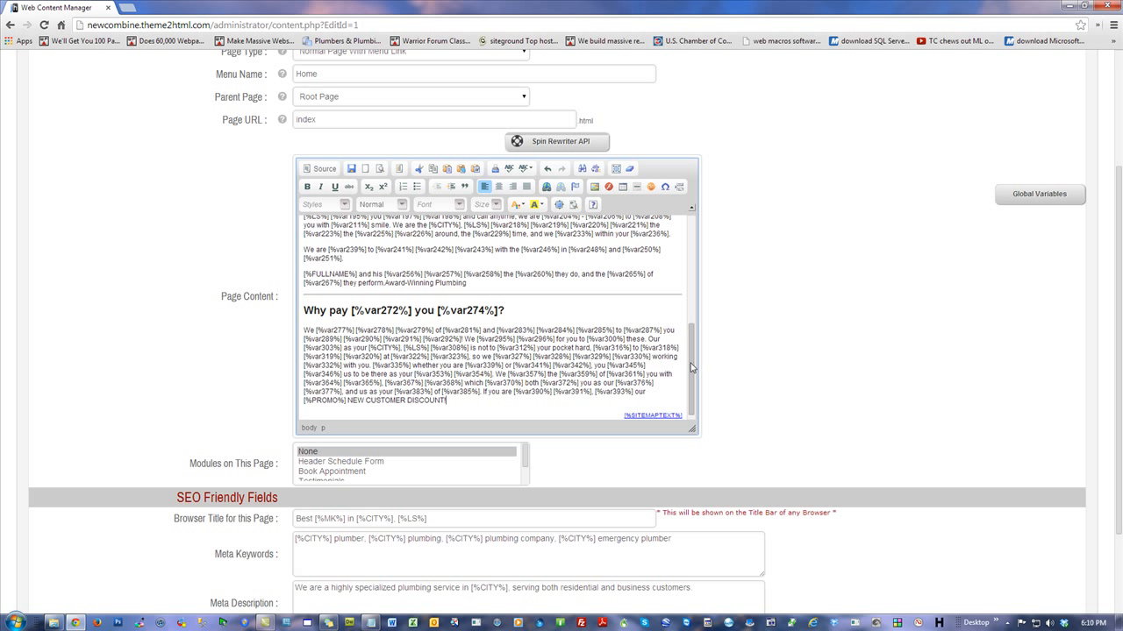
scroll(691, 367, "down", 1)
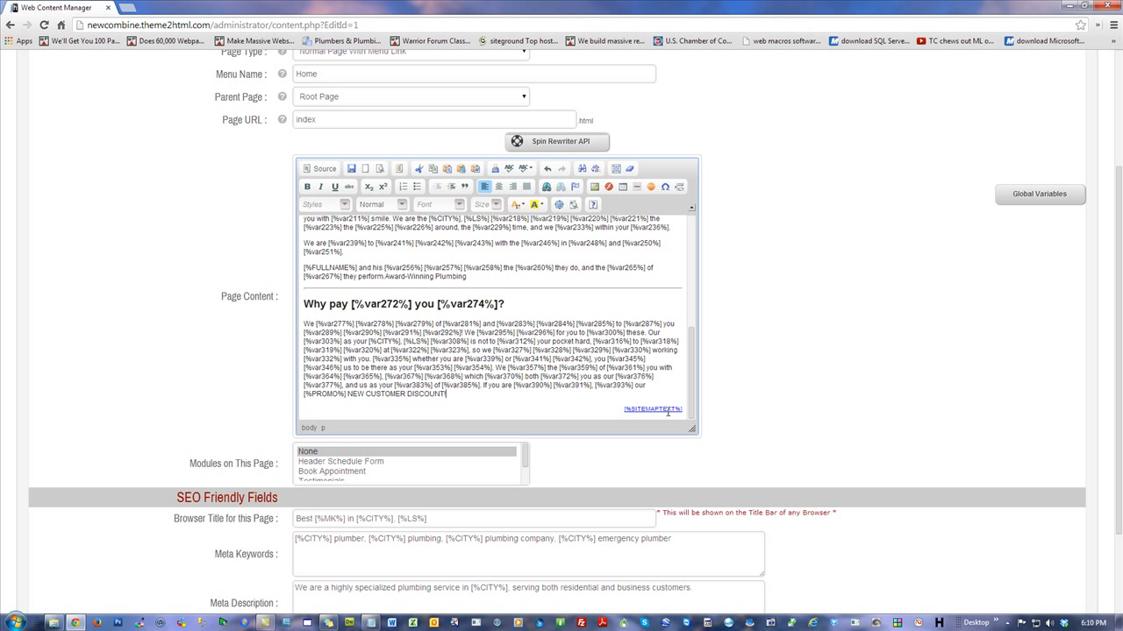
left_click(322, 170)
left_click_drag(694, 252, 701, 394)
left_click_drag(471, 395, 383, 396)
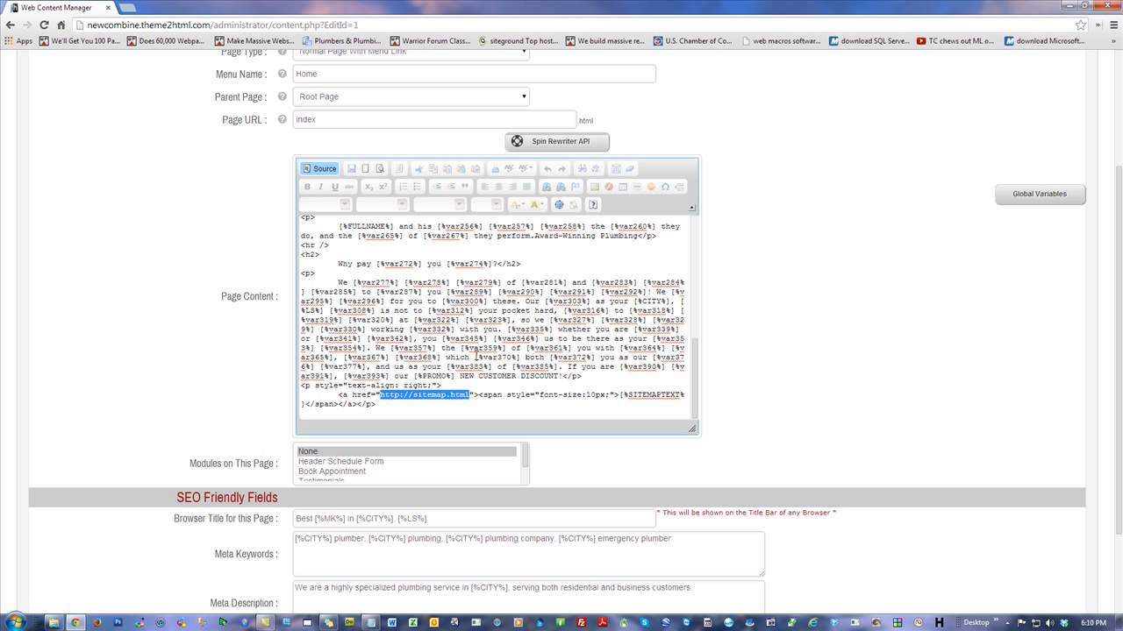
key("BackSpace")
type("[%")
type("SITEMAPL")
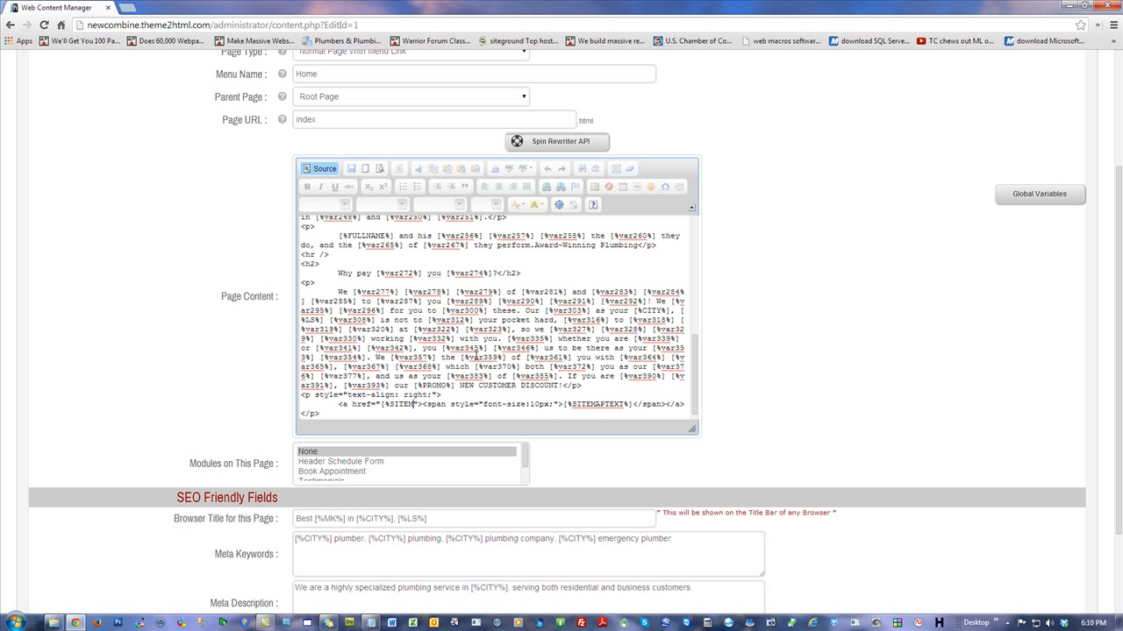
type("INK%]")
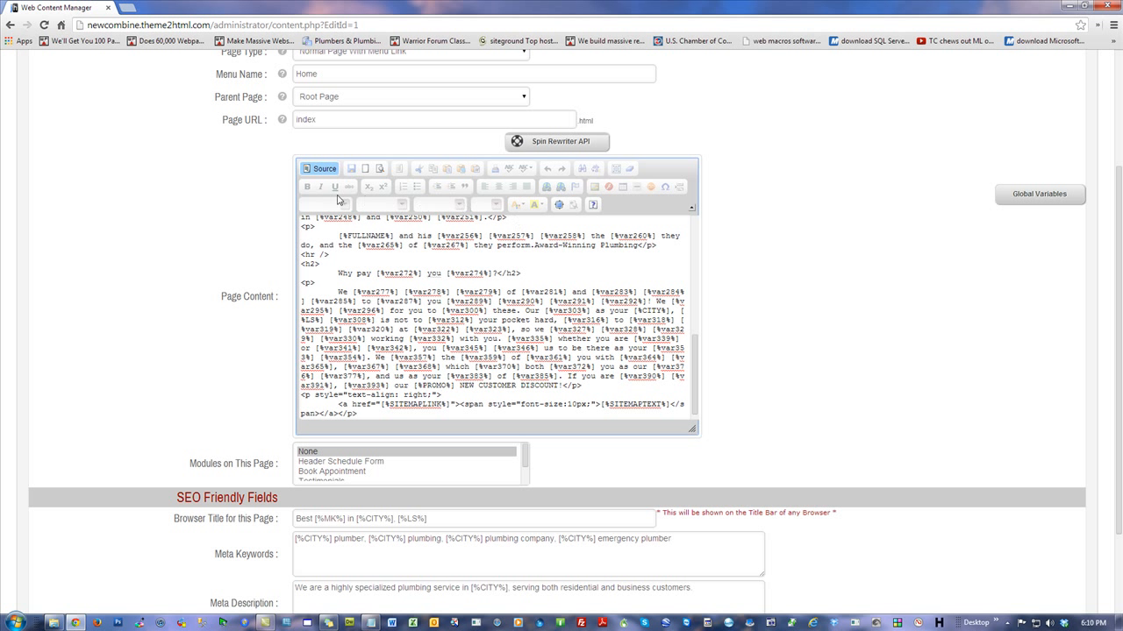
left_click(321, 168)
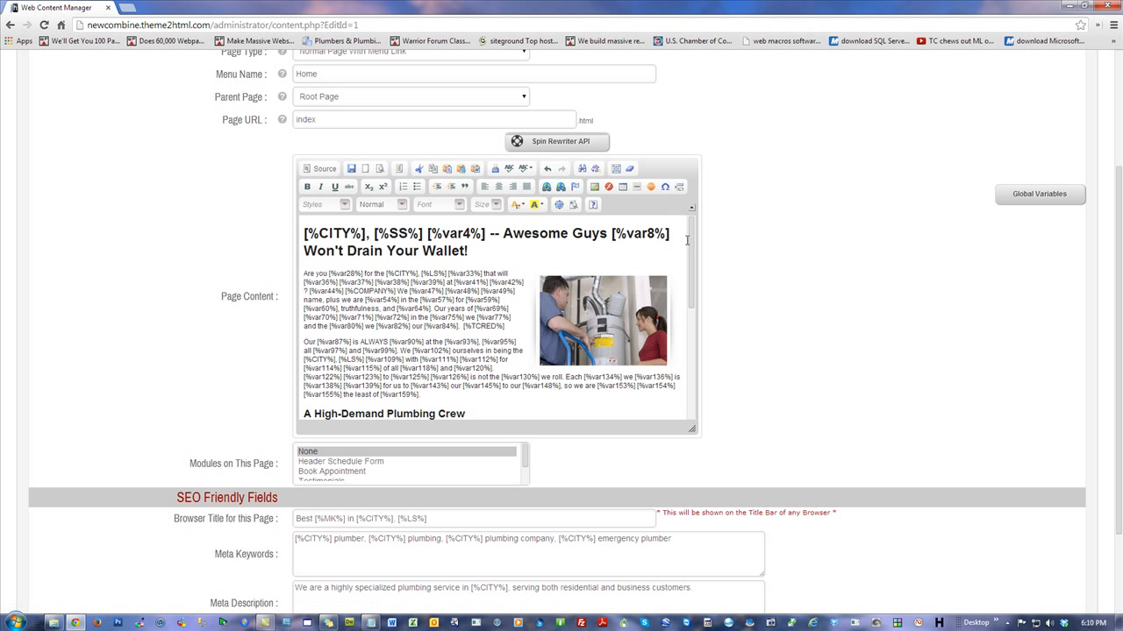
left_click_drag(691, 255, 691, 385)
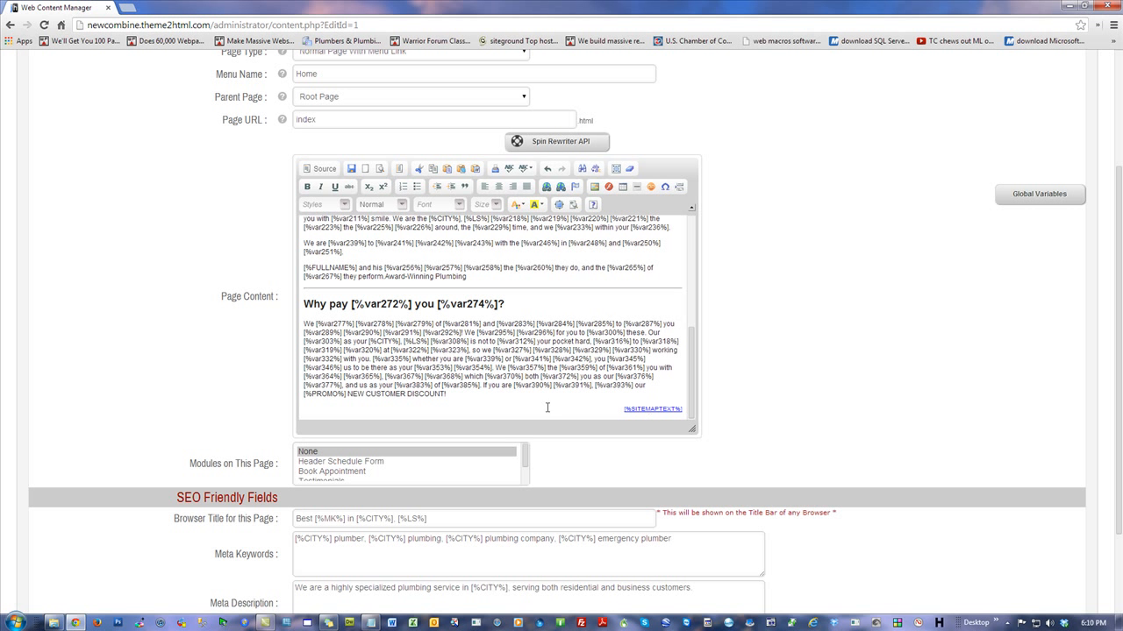
left_click(449, 395)
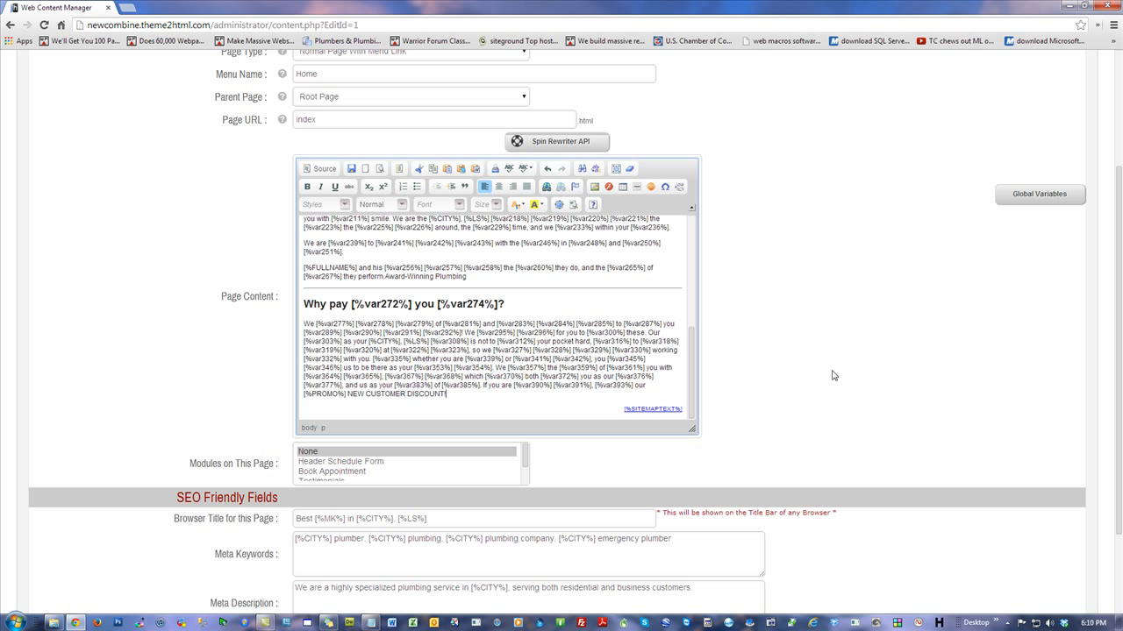
Step: Save the edited Home page with its updated content and return to the page list
scroll(850, 327, "down", 2)
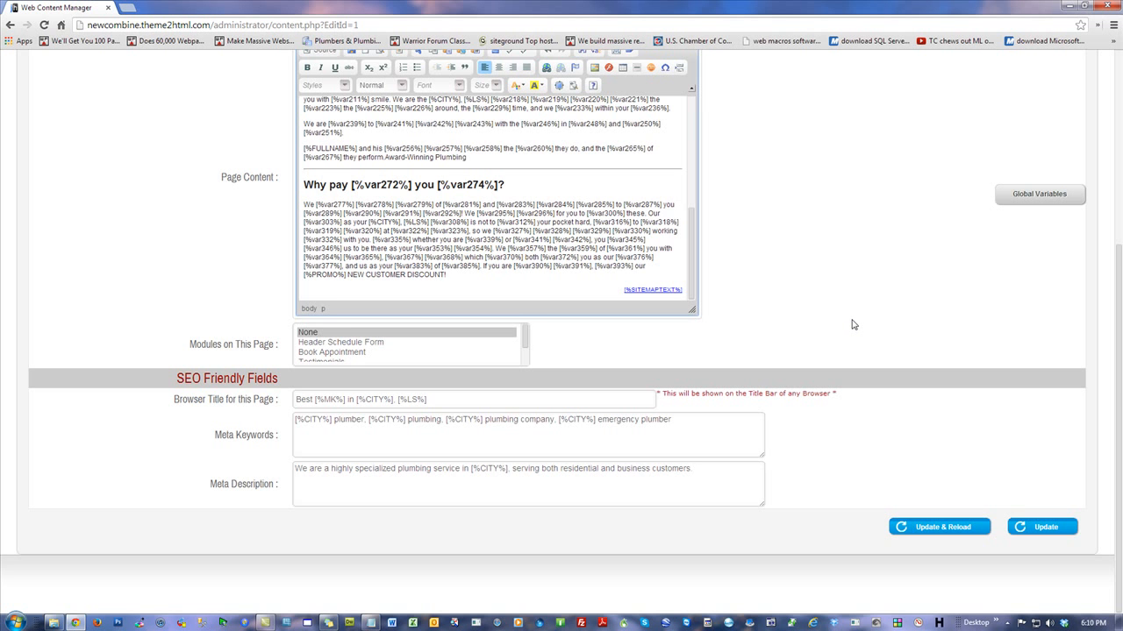
scroll(852, 325, "up", 3)
scroll(856, 324, "down", 2)
scroll(857, 322, "up", 1)
scroll(856, 319, "down", 2)
left_click(1040, 528)
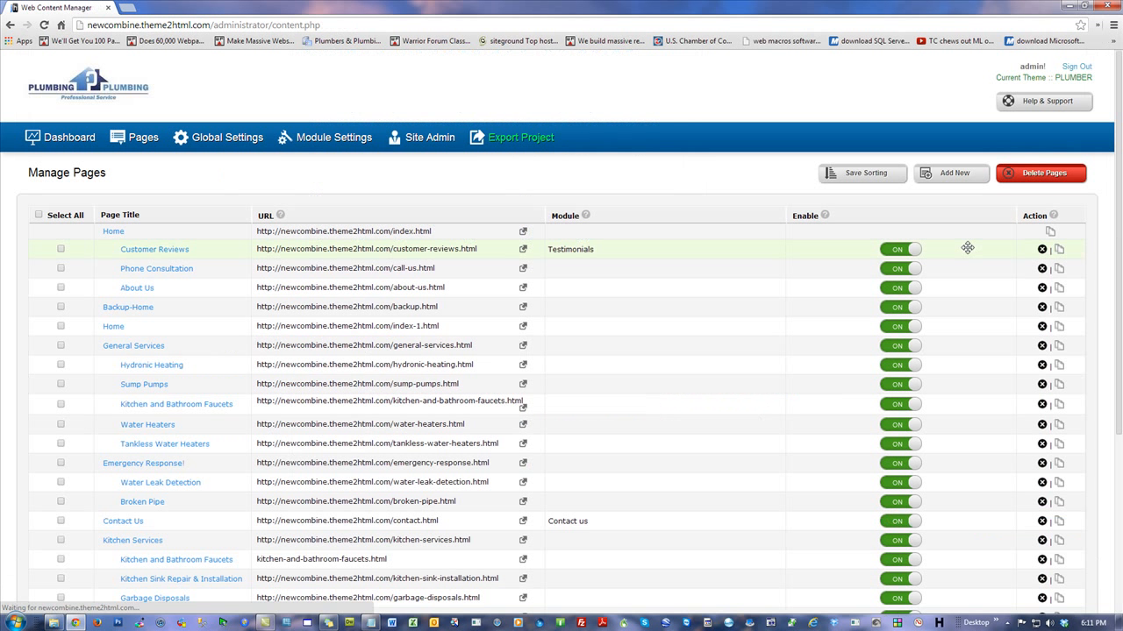
Step: Open the live site newcombine.theme2html.com in a new browser tab
left_click(127, 10)
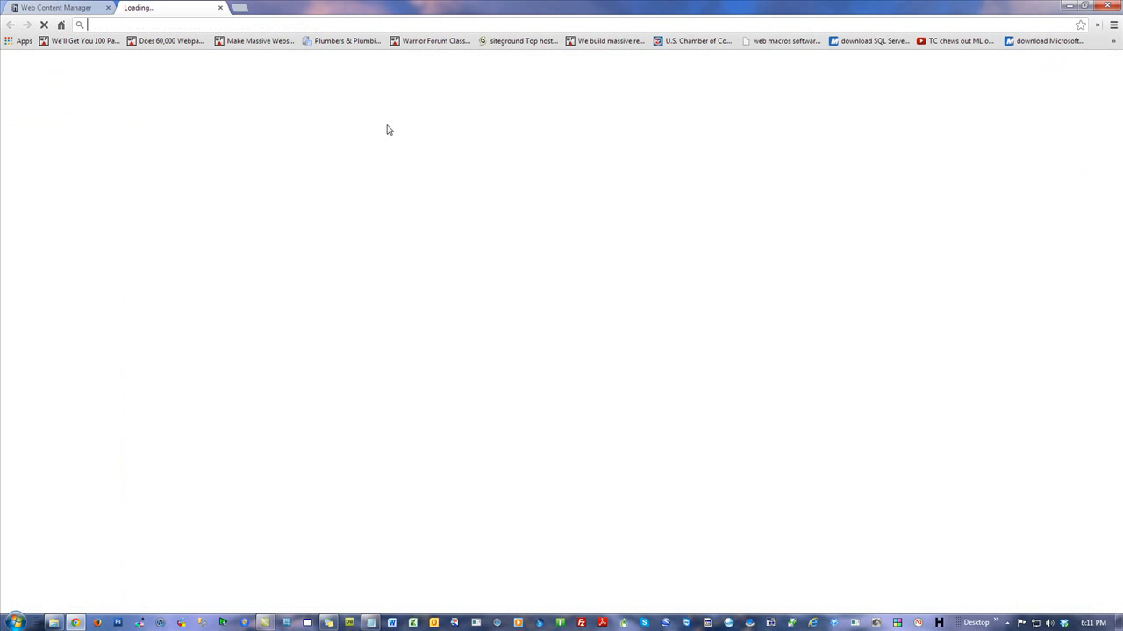
type("newco")
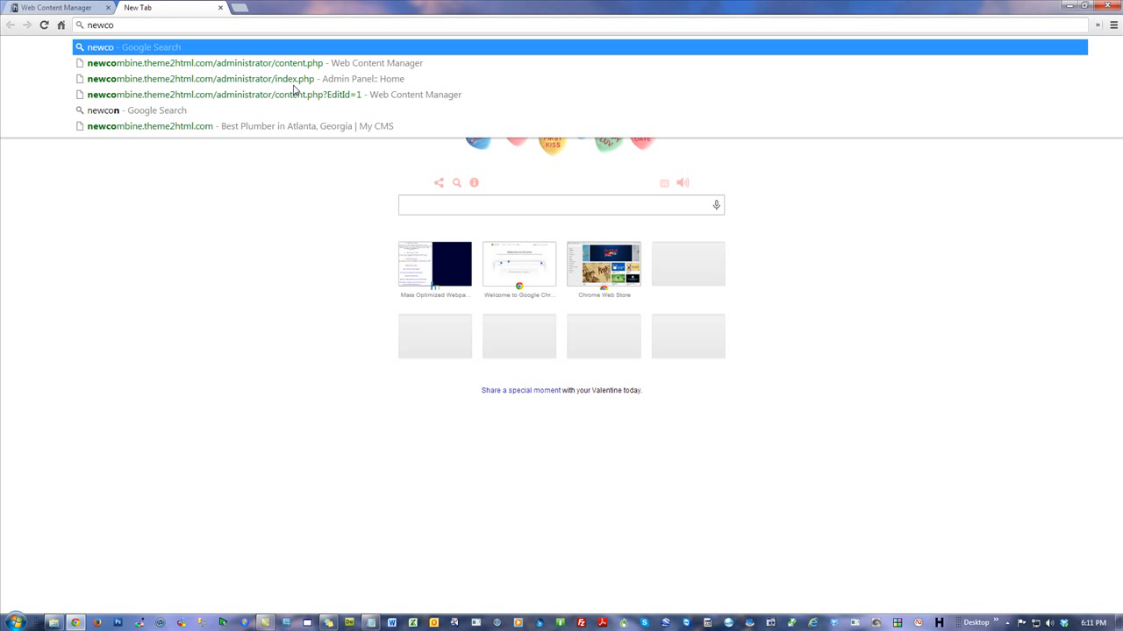
key("Down")
key("Down")
key("Down")
key("Down")
key("Down")
key("Return")
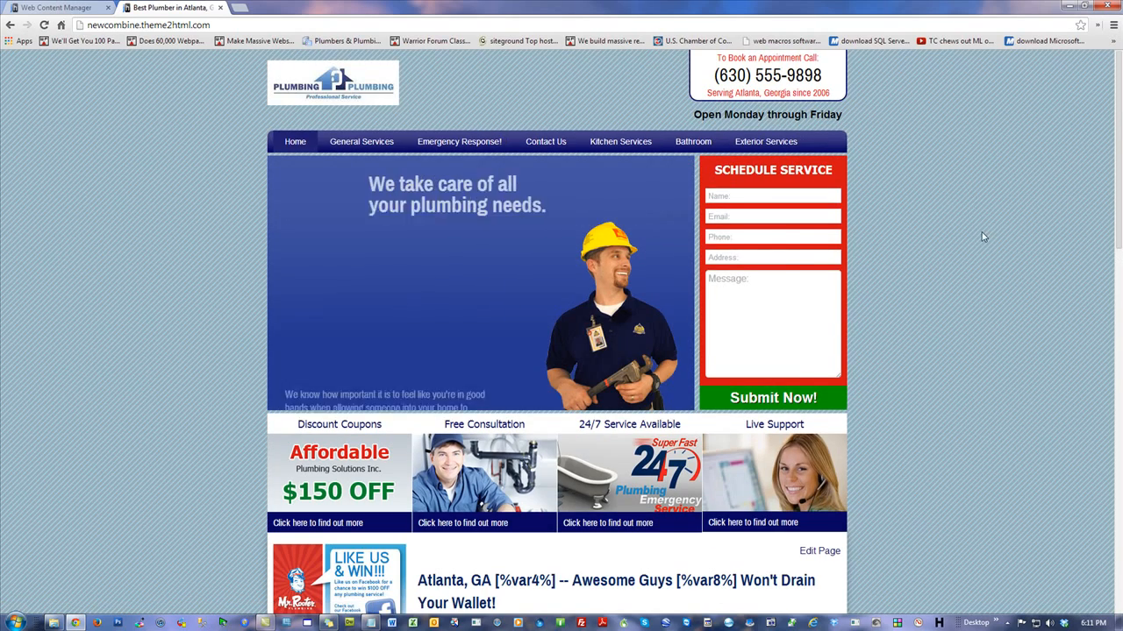
Step: Review the published Home page from the main heading down to the footer, checking the discount text and the sitemap link
scroll(983, 237, "down", 4)
scroll(984, 241, "down", 4)
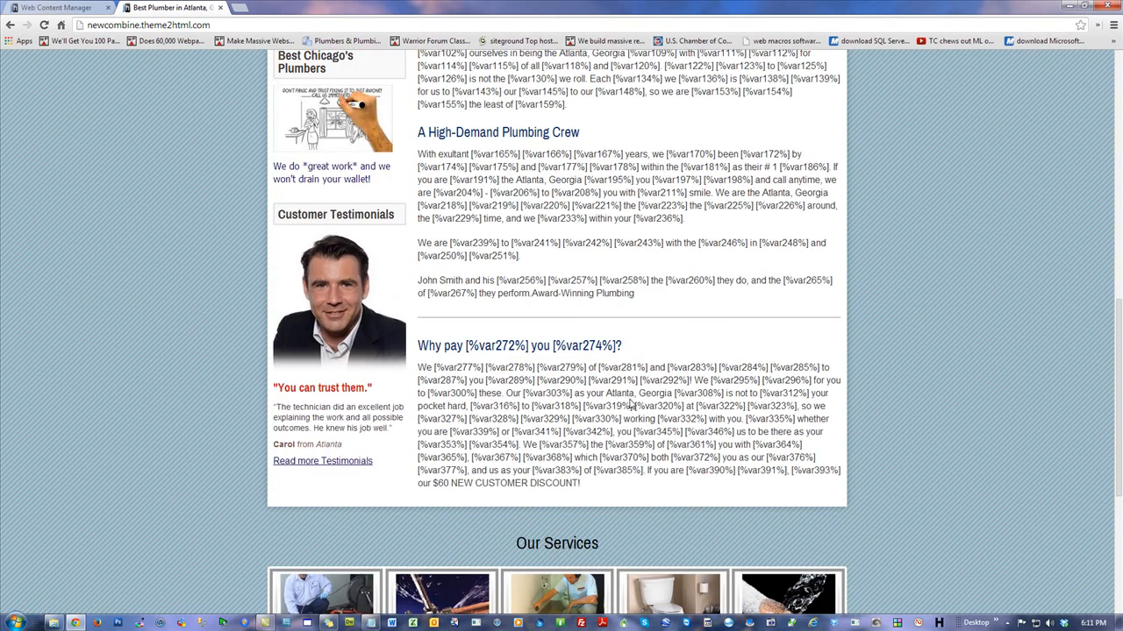
scroll(633, 403, "down", 2)
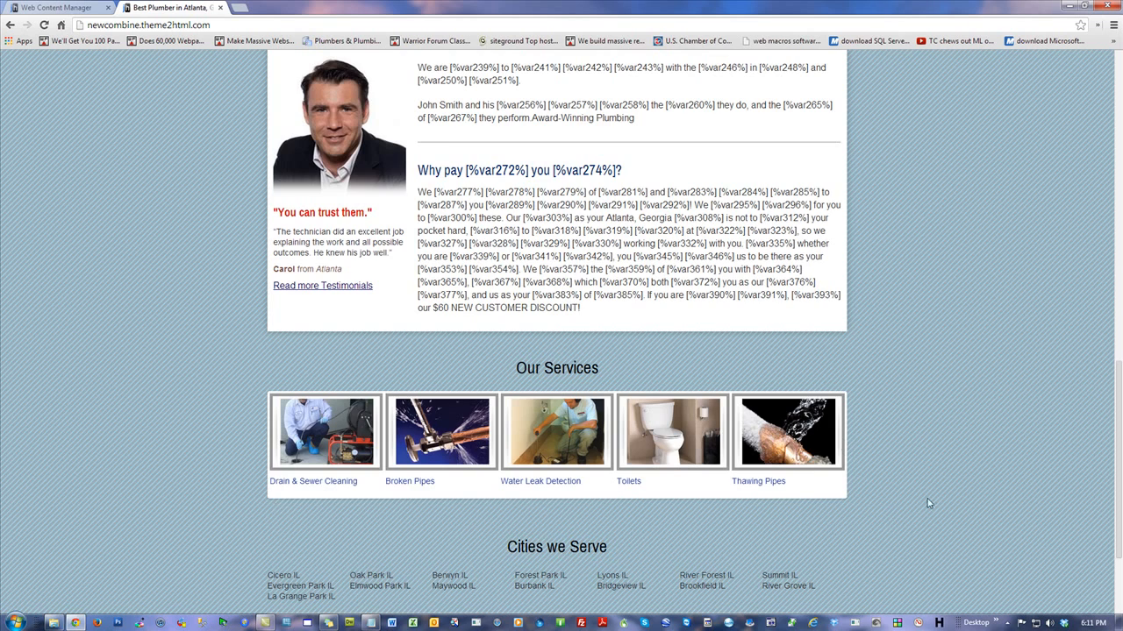
scroll(624, 372, "down", 2)
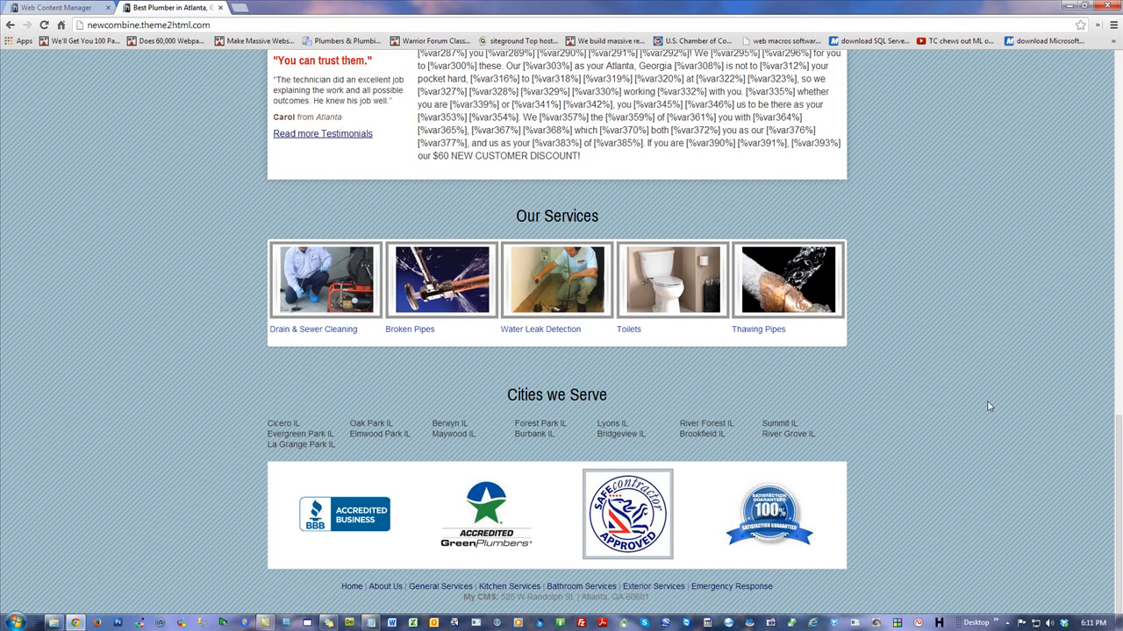
scroll(988, 406, "up", 2)
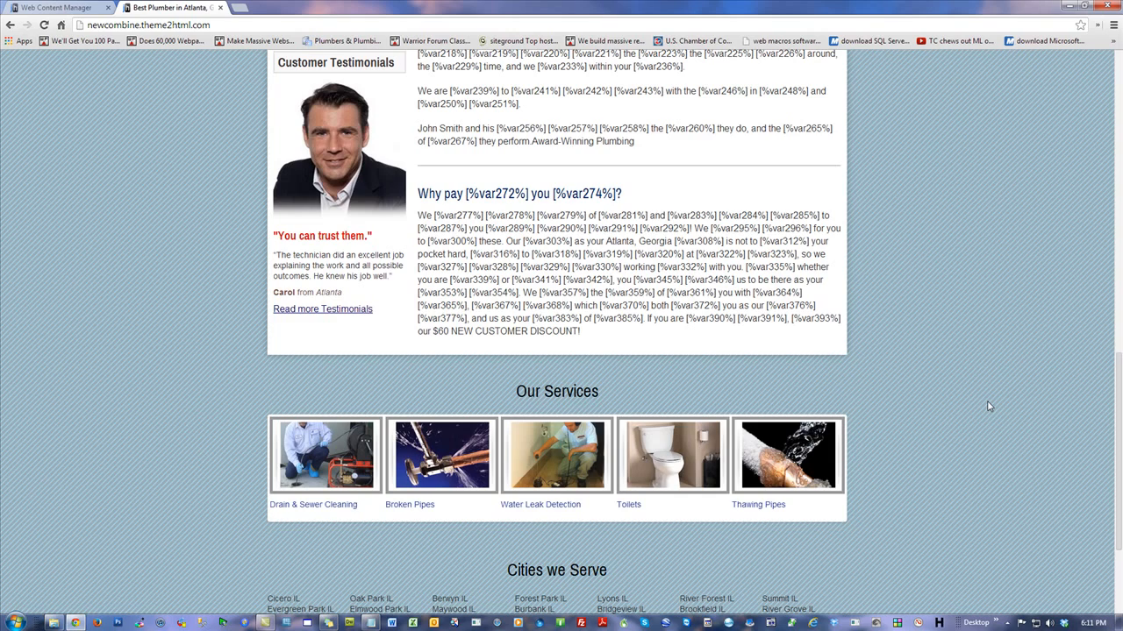
scroll(988, 406, "up", 8)
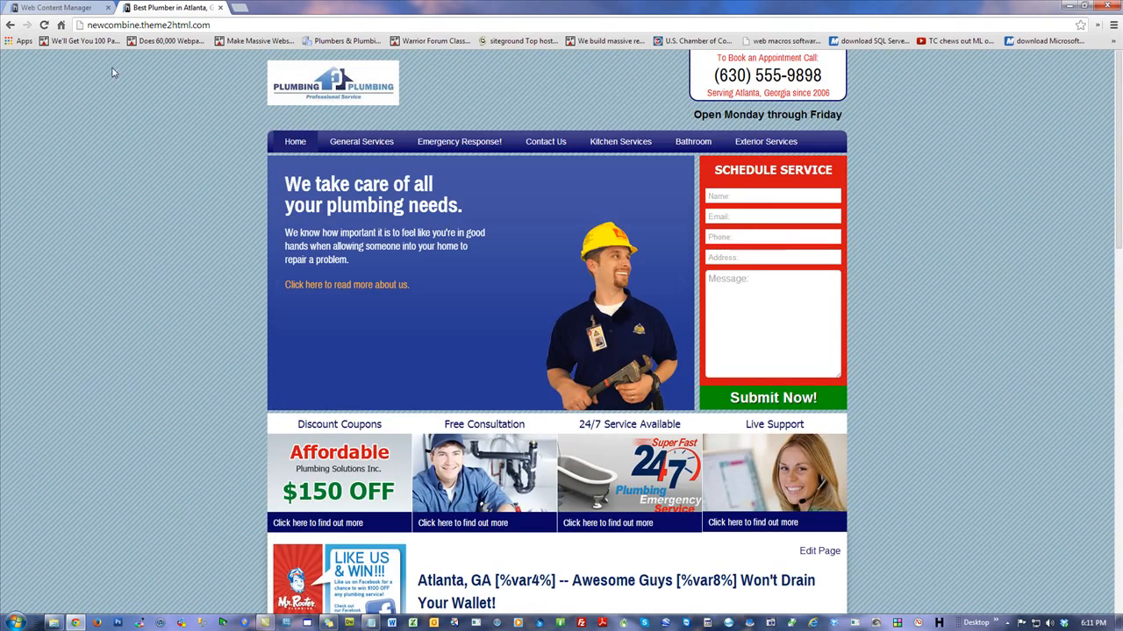
Step: Back in the Home page editor, give "[%PROMO%] NEW CUSTOMER DISCOUNT!" at the end of the content a gold background color
left_click(61, 9)
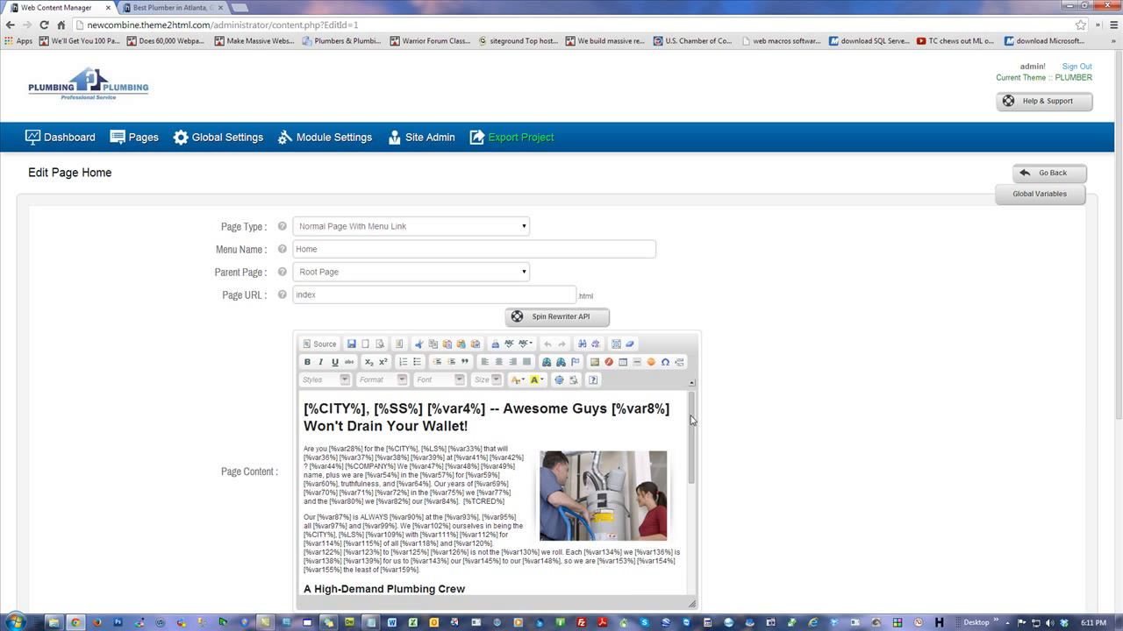
left_click_drag(693, 422, 694, 582)
scroll(869, 392, "down", 2)
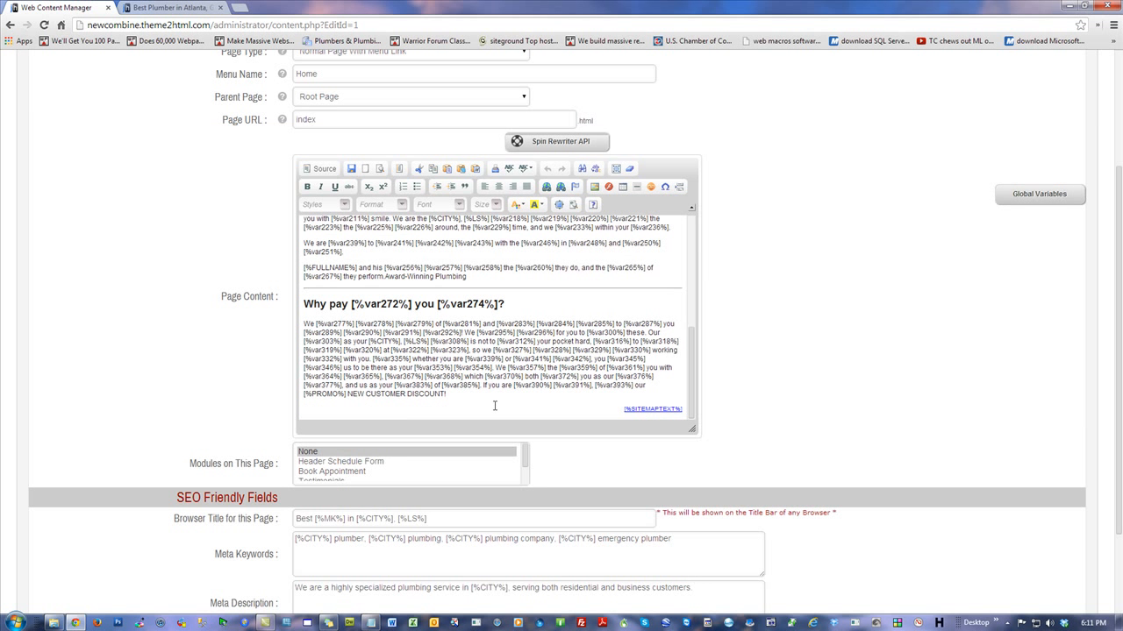
left_click_drag(449, 394, 304, 394)
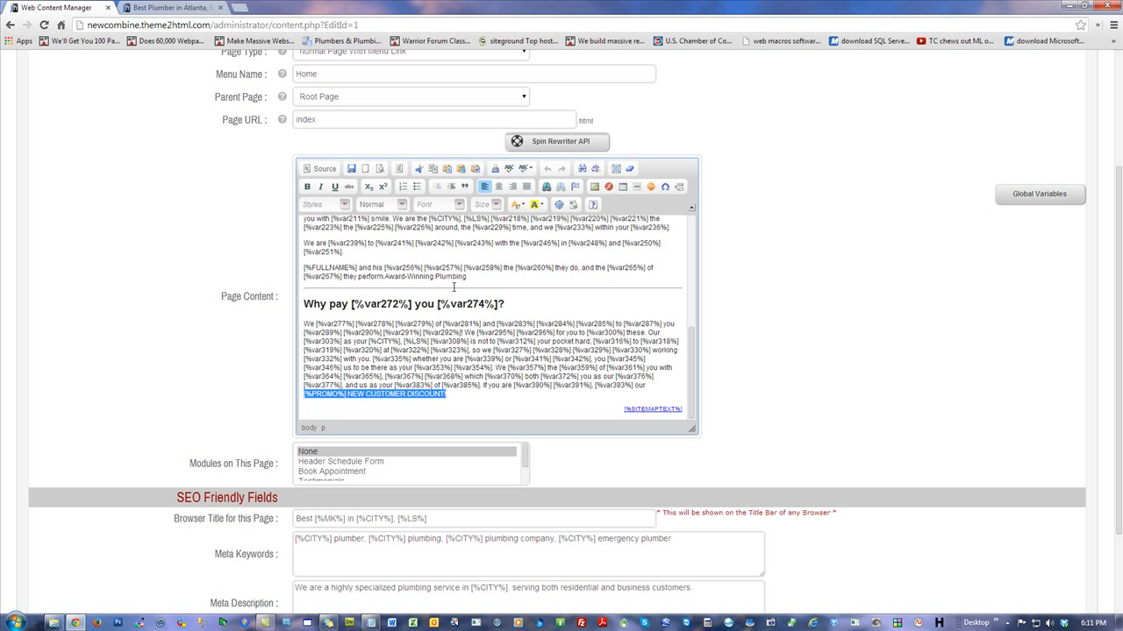
left_click(535, 205)
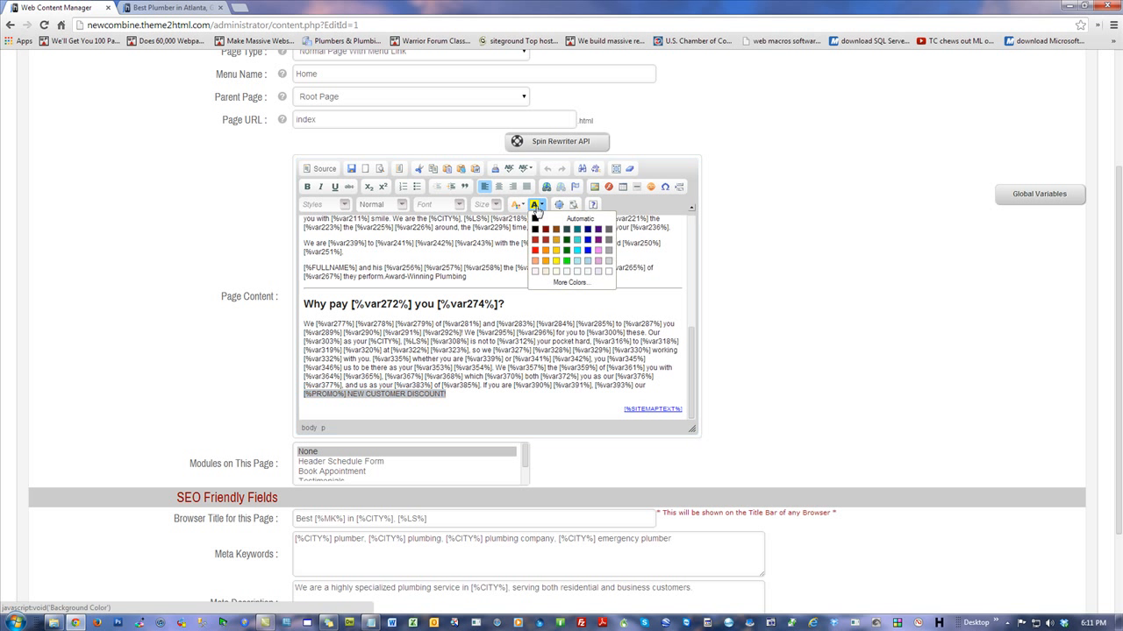
left_click(556, 251)
left_click(499, 395)
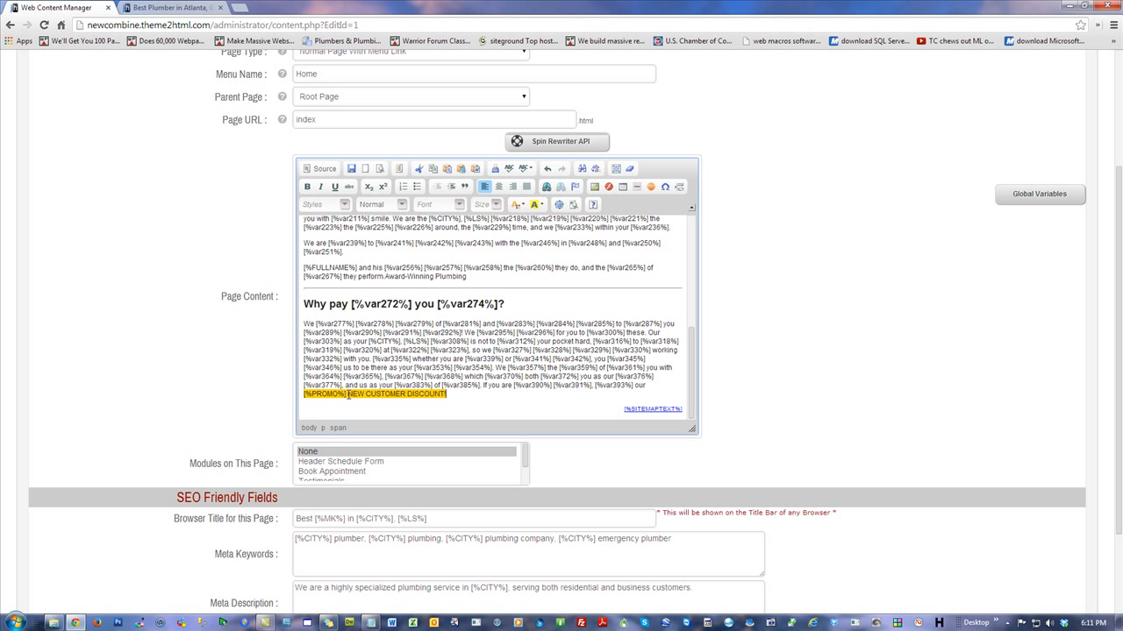
Step: Make the highlighted "[%PROMO%] NEW CUSTOMER DISCOUNT!" text bold
left_click_drag(347, 395, 305, 394)
left_click_drag(458, 389, 311, 395)
left_click(377, 395)
left_click_drag(451, 391, 349, 396)
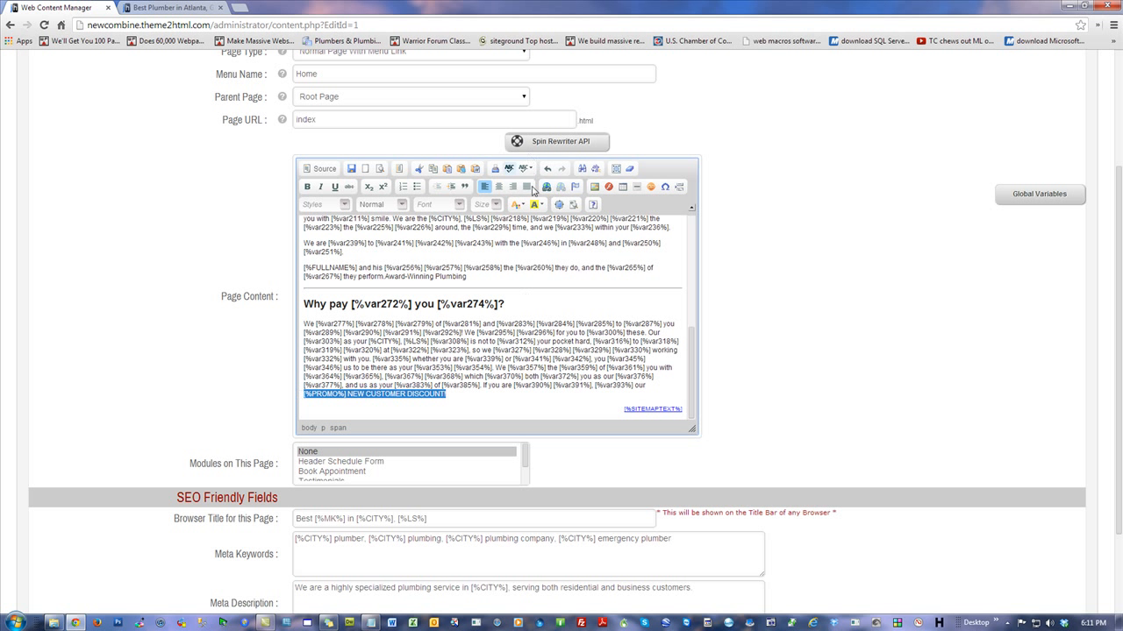
left_click(306, 187)
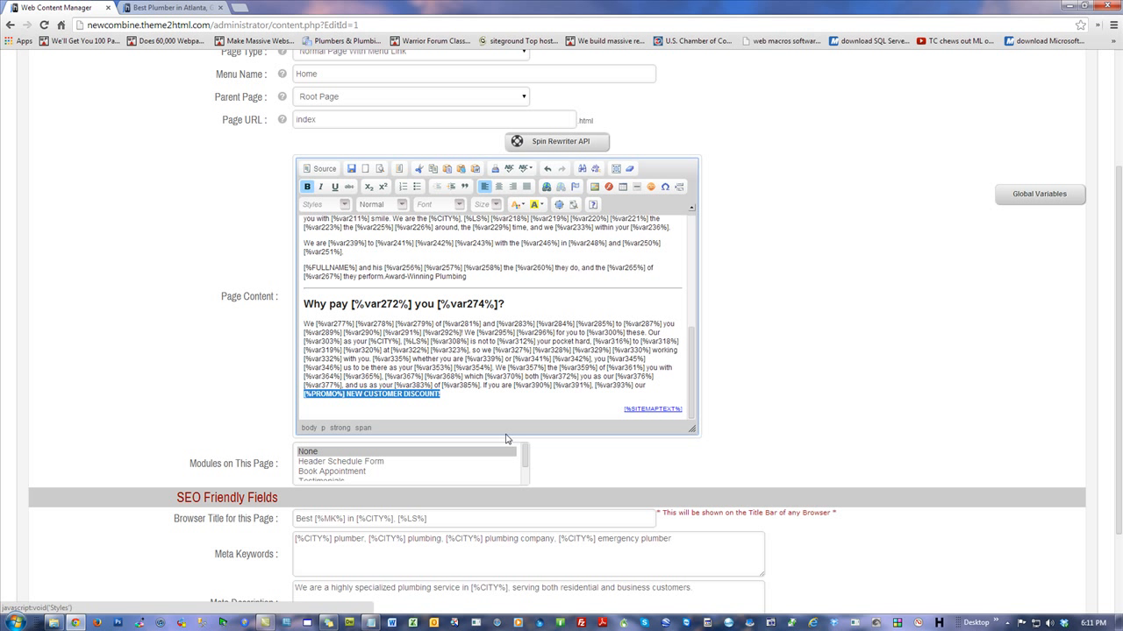
Step: Set the text color of "[%PROMO%] NEW CUSTOMER DISCOUNT!" to red
left_click(466, 412)
left_click_drag(441, 395, 301, 393)
left_click(519, 204)
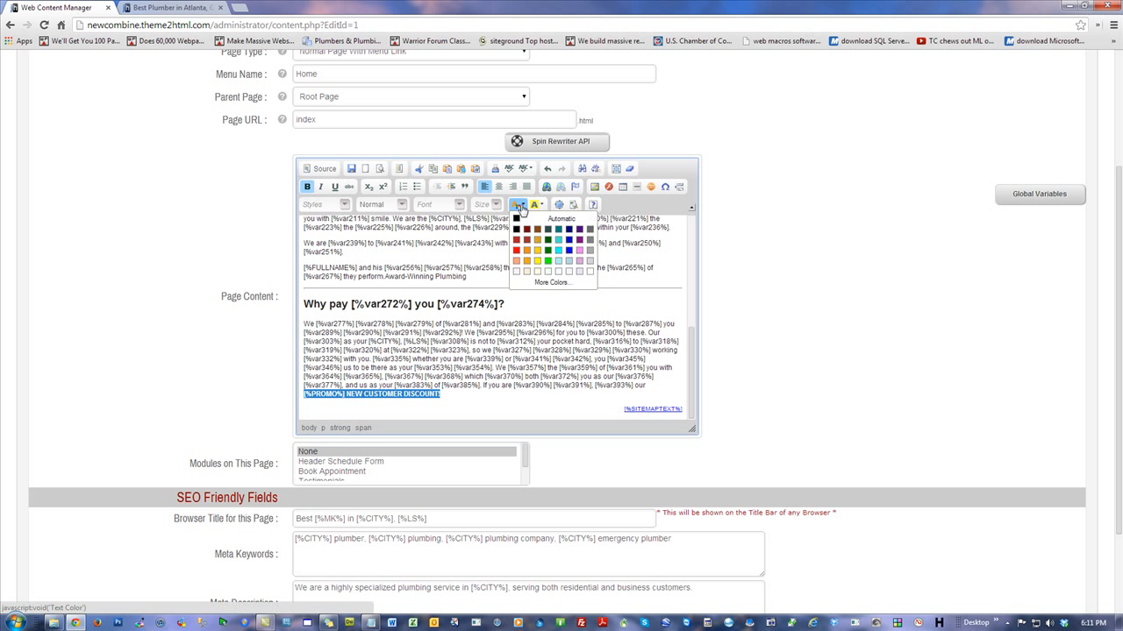
left_click(517, 249)
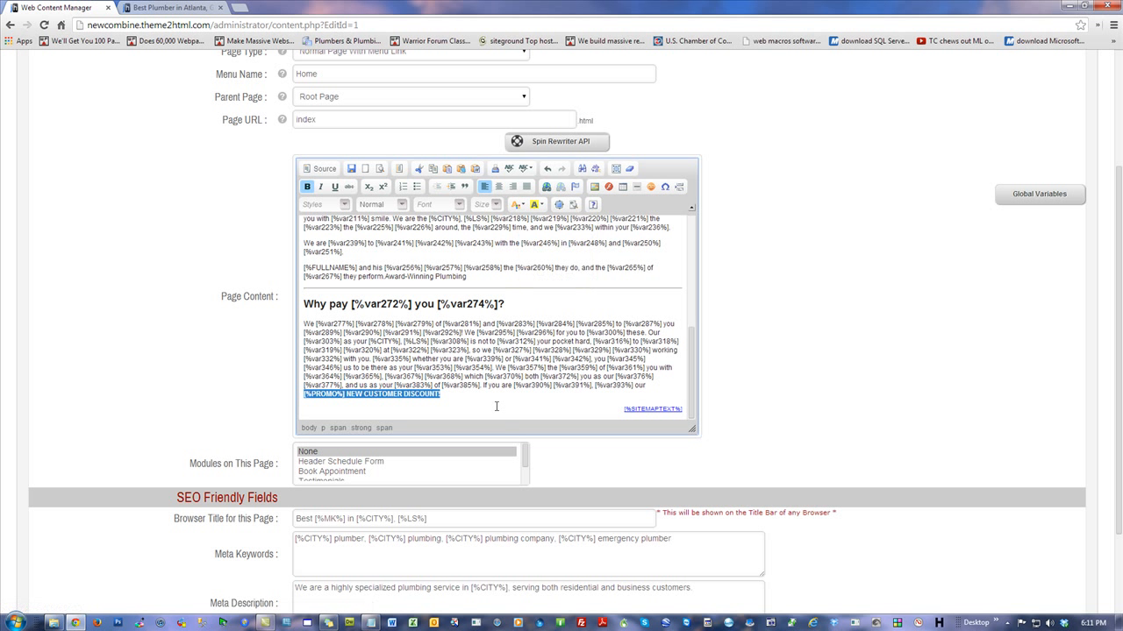
left_click(498, 401)
Step: Save the Home page with the formatted discount text and reload it in the editor
scroll(786, 356, "up", 1)
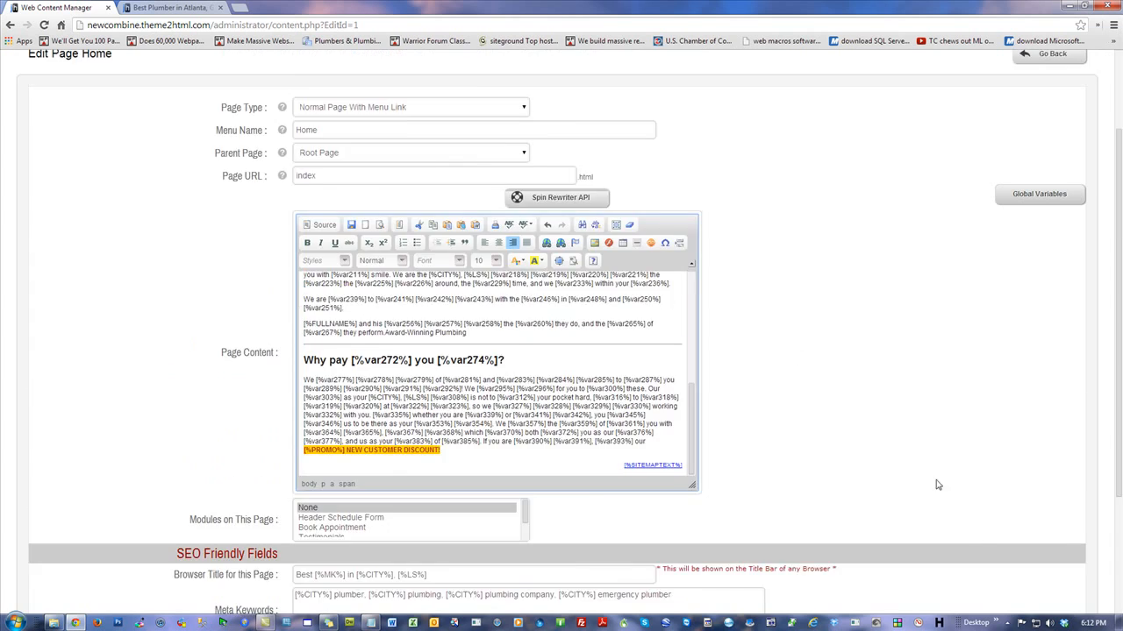
scroll(935, 484, "down", 3)
left_click(929, 527)
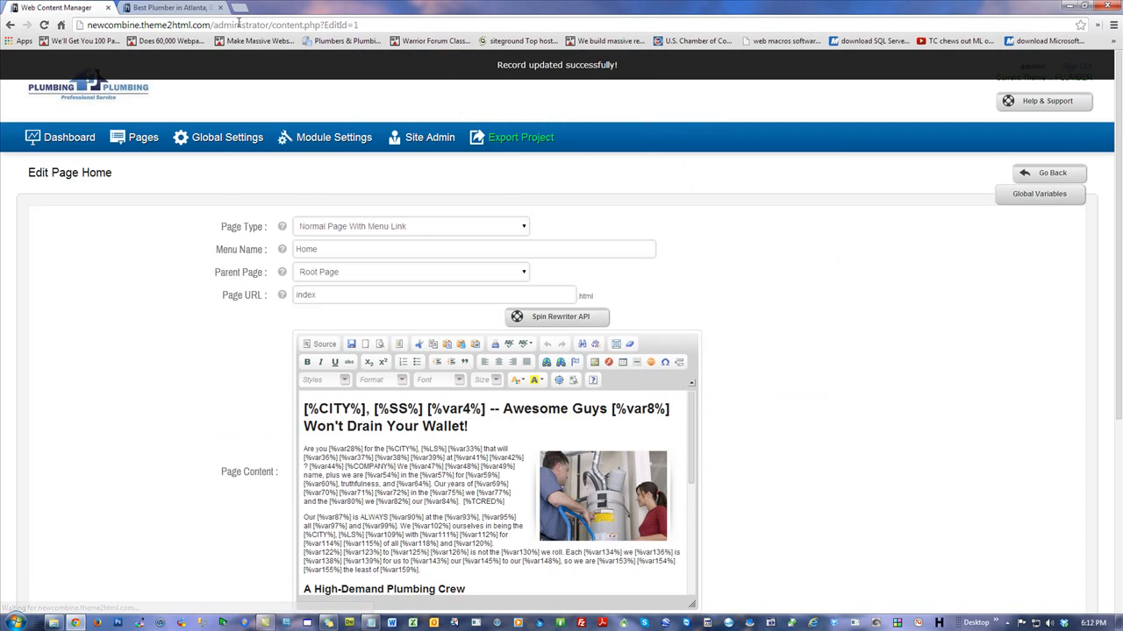
Step: Refresh the live Home page and check how the discount text and the rest of the content are displayed
left_click(198, 8)
left_click(44, 25)
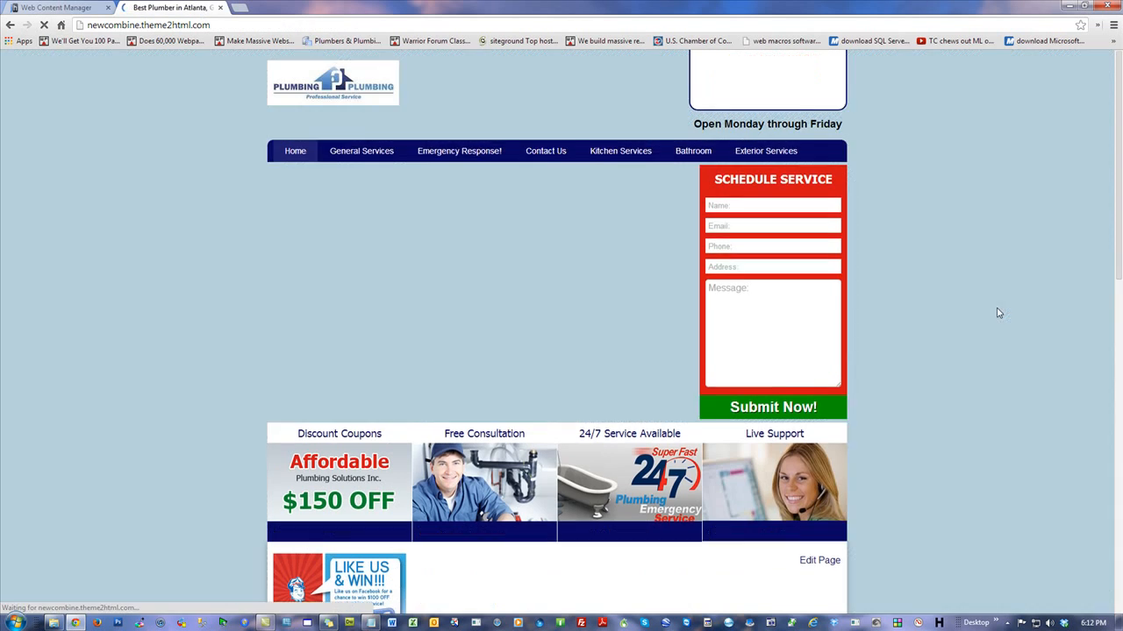
scroll(997, 316, "down", 6)
scroll(997, 315, "up", 2)
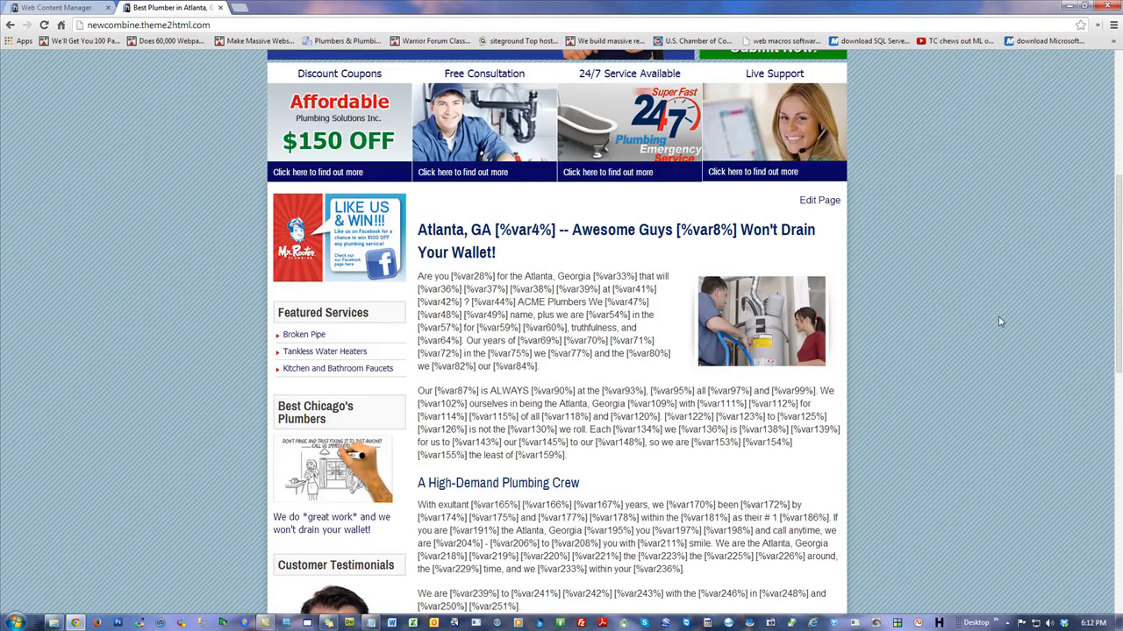
scroll(998, 322, "down", 4)
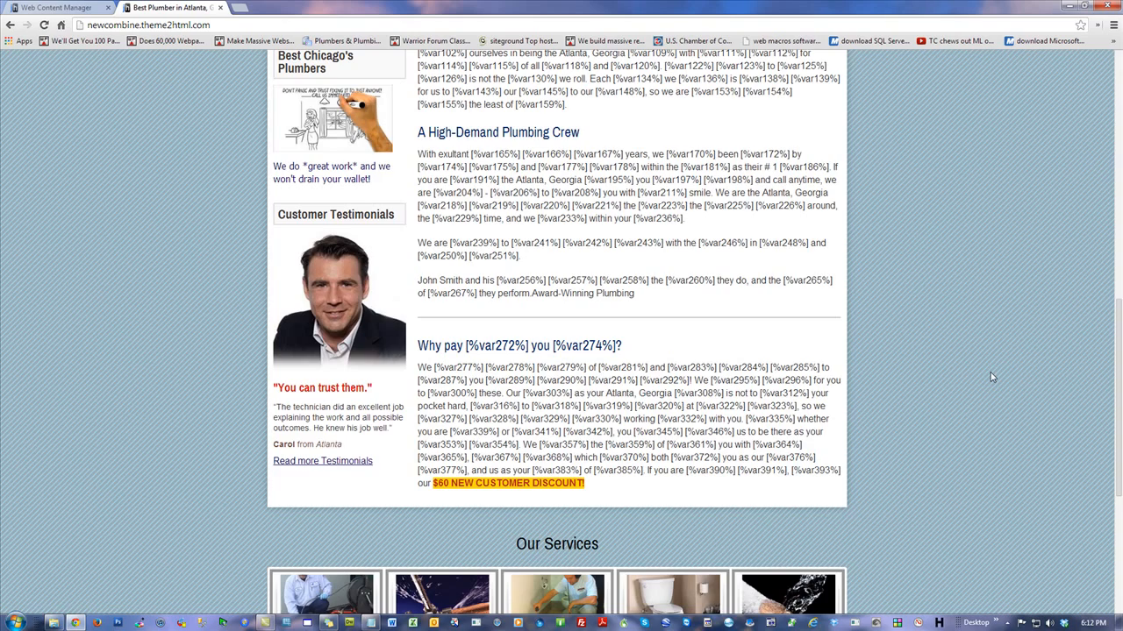
scroll(998, 379, "up", 6)
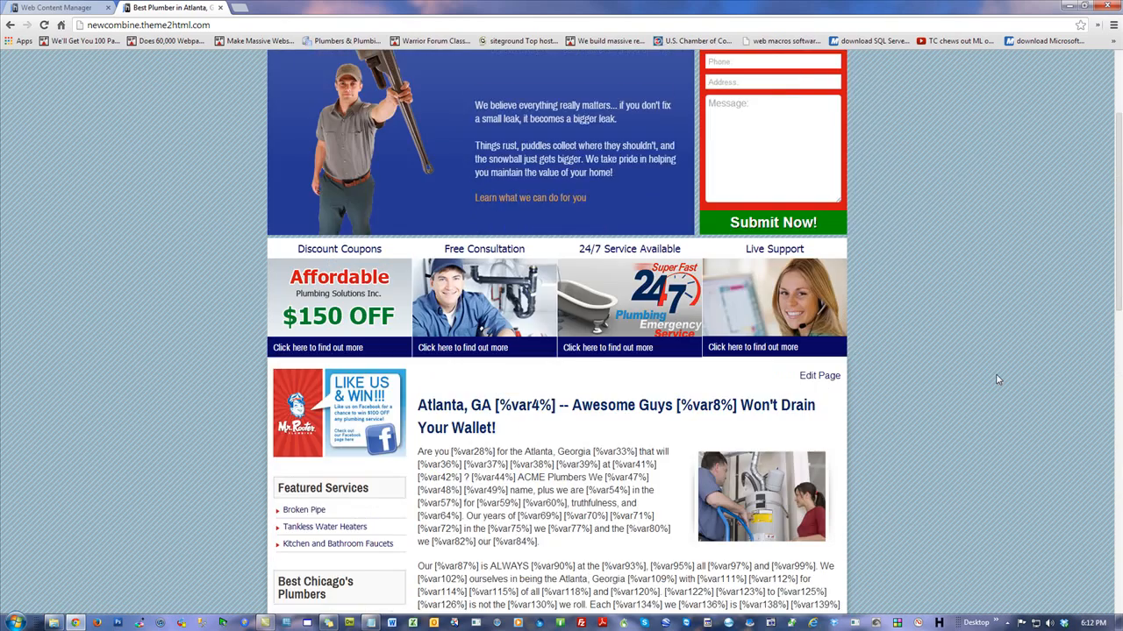
scroll(997, 378, "down", 2)
Step: Split the sentence starting "If you are [%var390%]" into its own paragraph on the Home page, and save with a reload
left_click(69, 7)
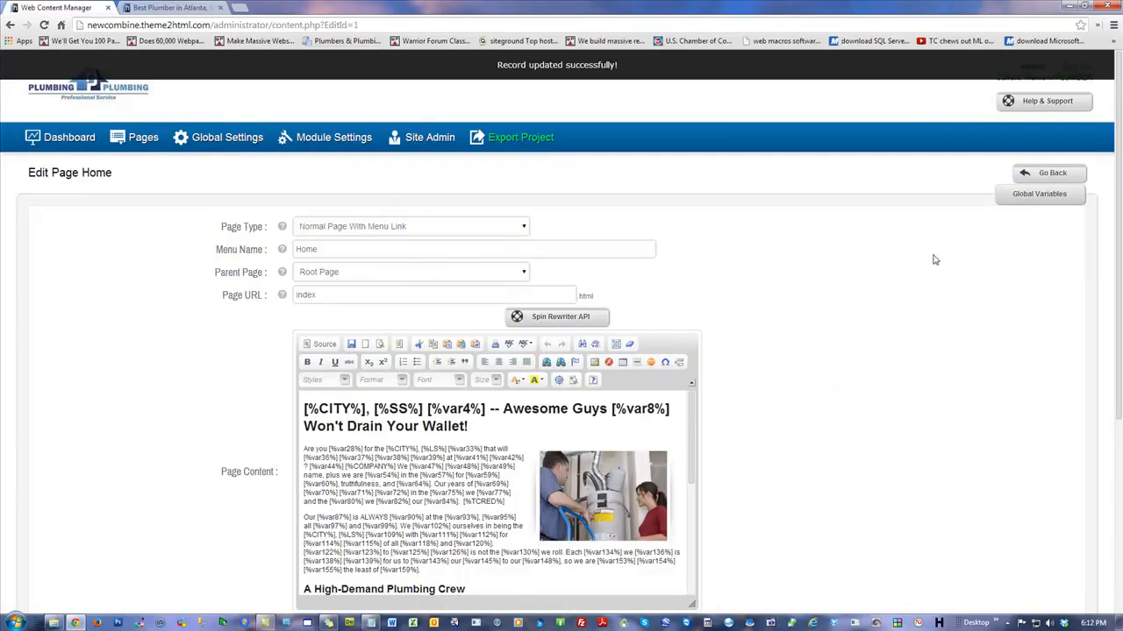
scroll(875, 392, "down", 4)
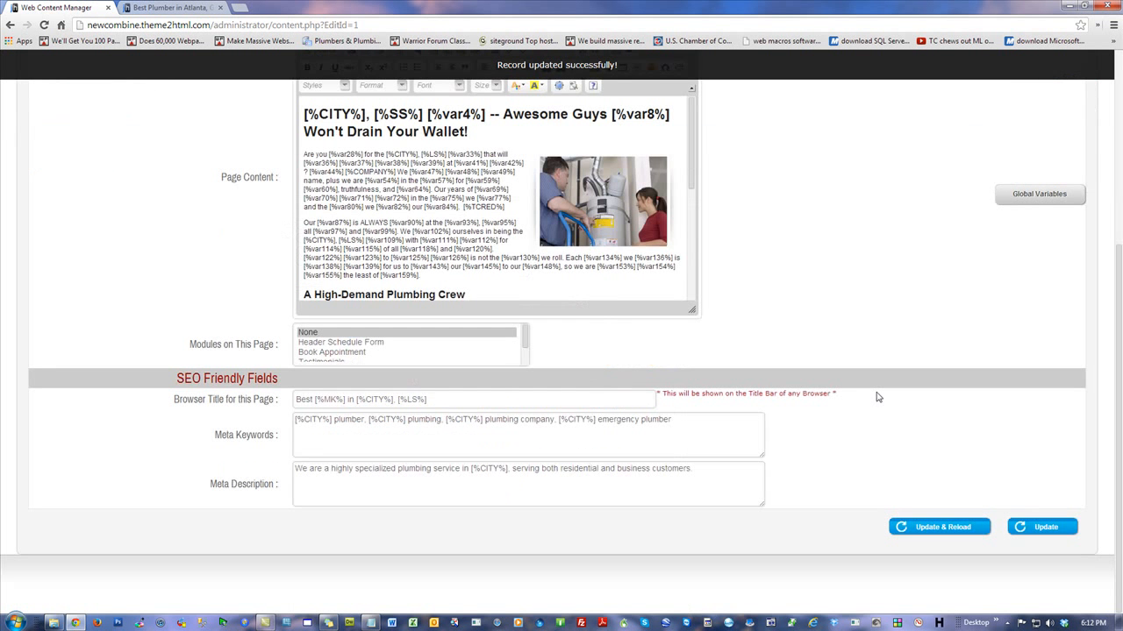
left_click_drag(693, 150, 705, 286)
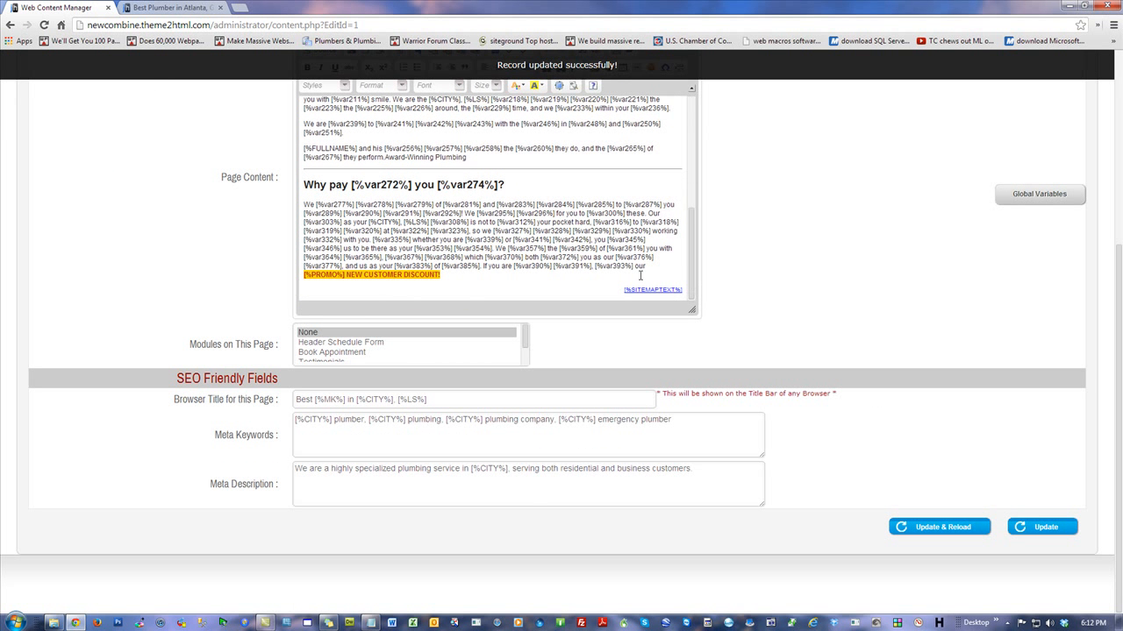
left_click(481, 268)
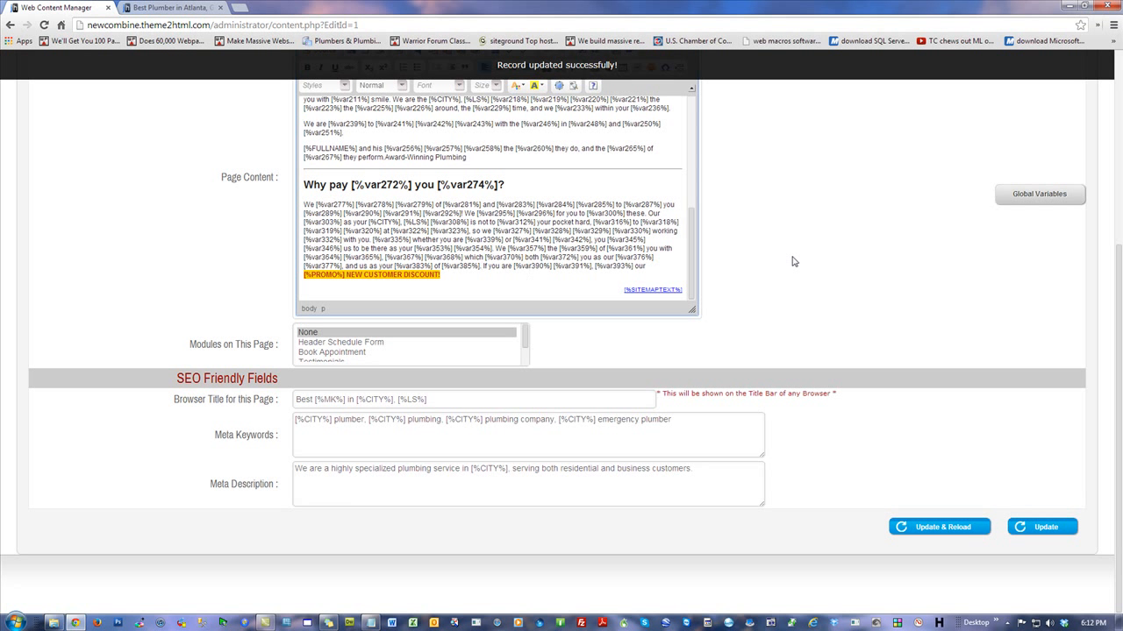
key("Return")
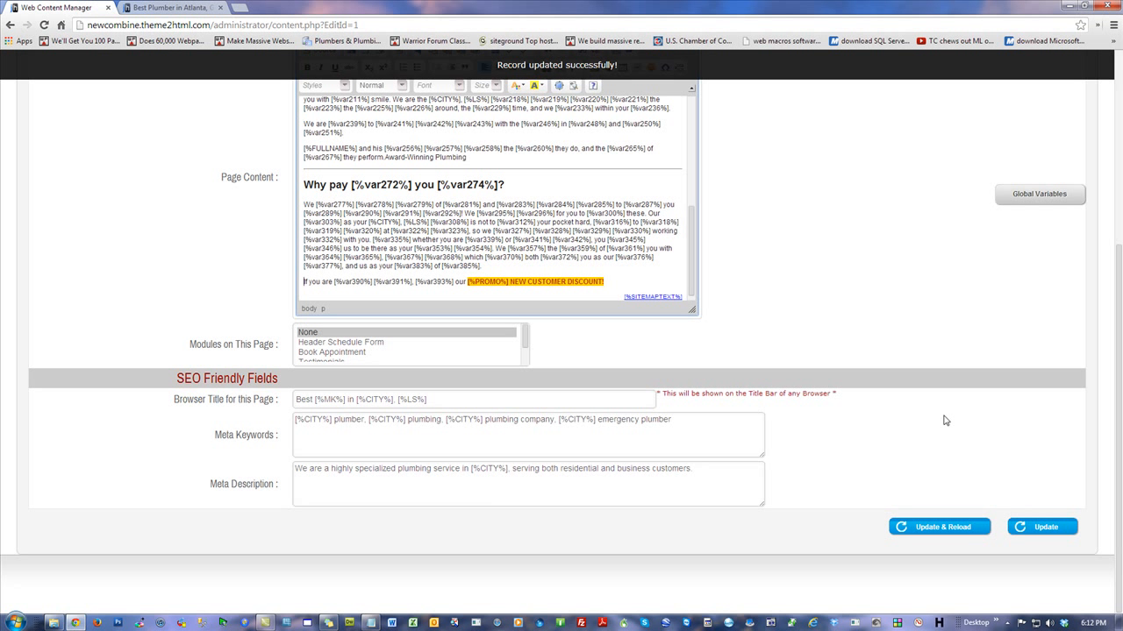
left_click(937, 528)
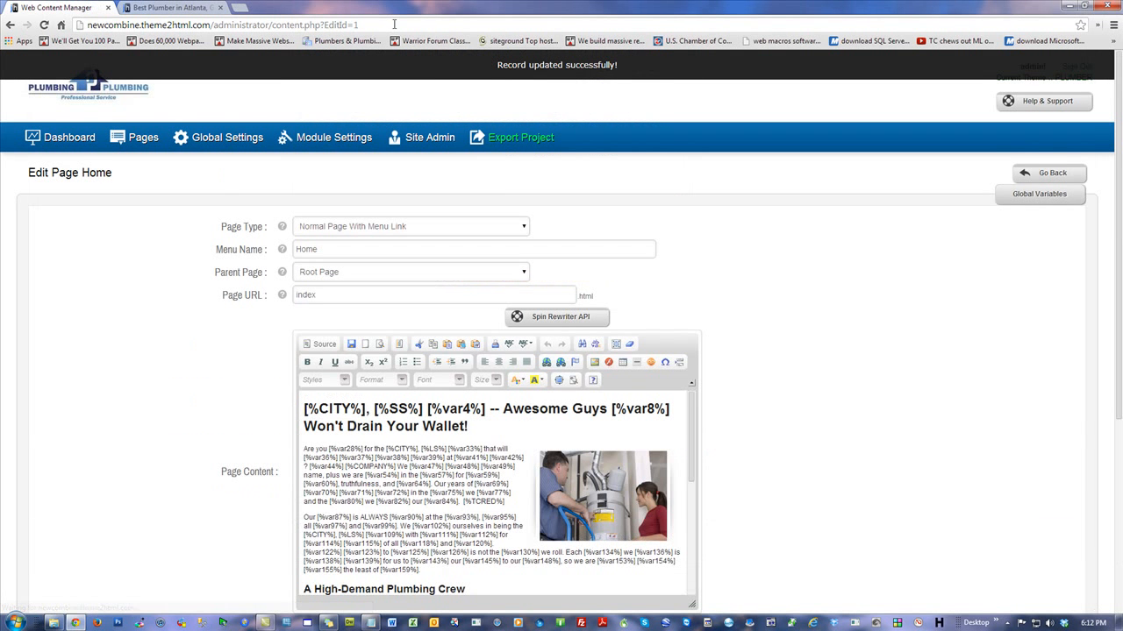
Step: Refresh the live Home page and check the separated discount line and the rest of the page content
left_click(171, 7)
left_click(43, 26)
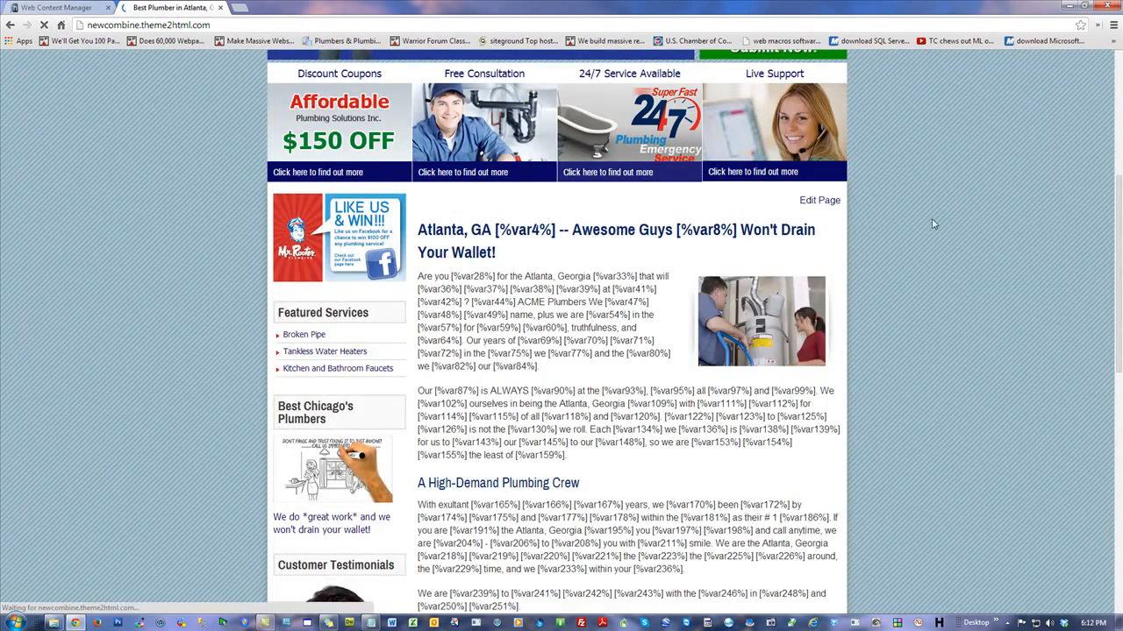
scroll(904, 313, "down", 2)
scroll(904, 311, "down", 4)
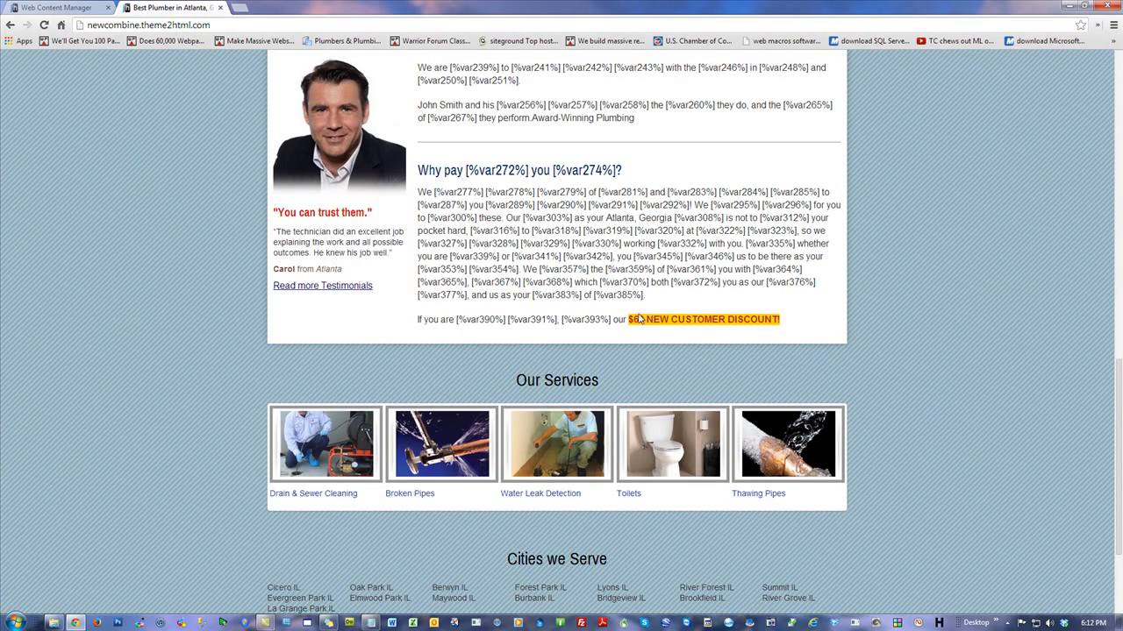
scroll(939, 309, "up", 15)
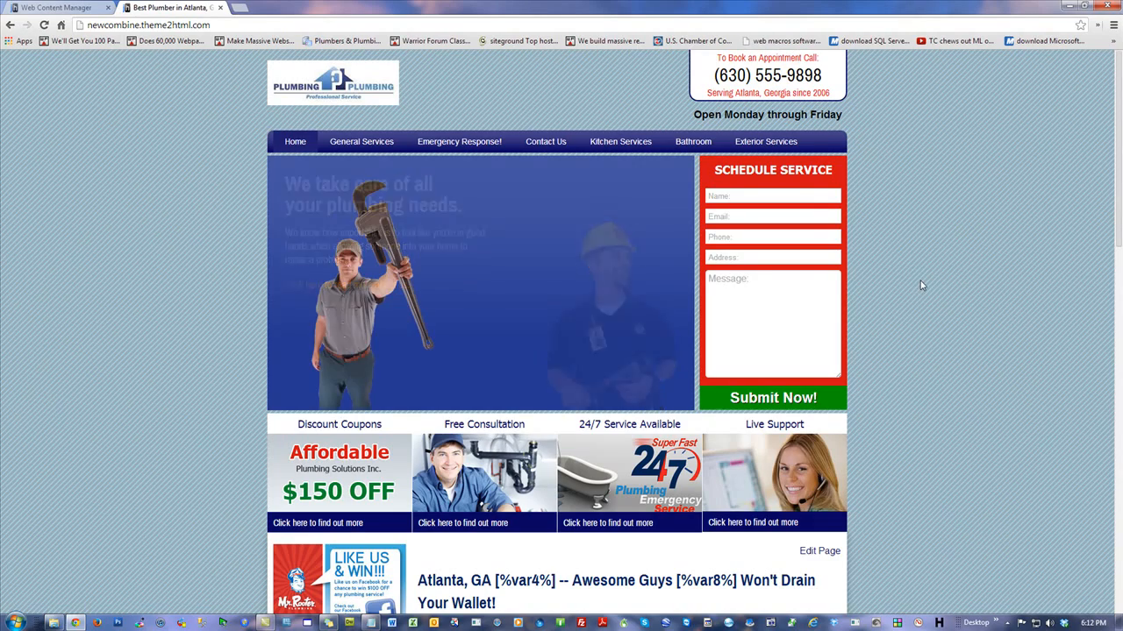
scroll(926, 278, "down", 6)
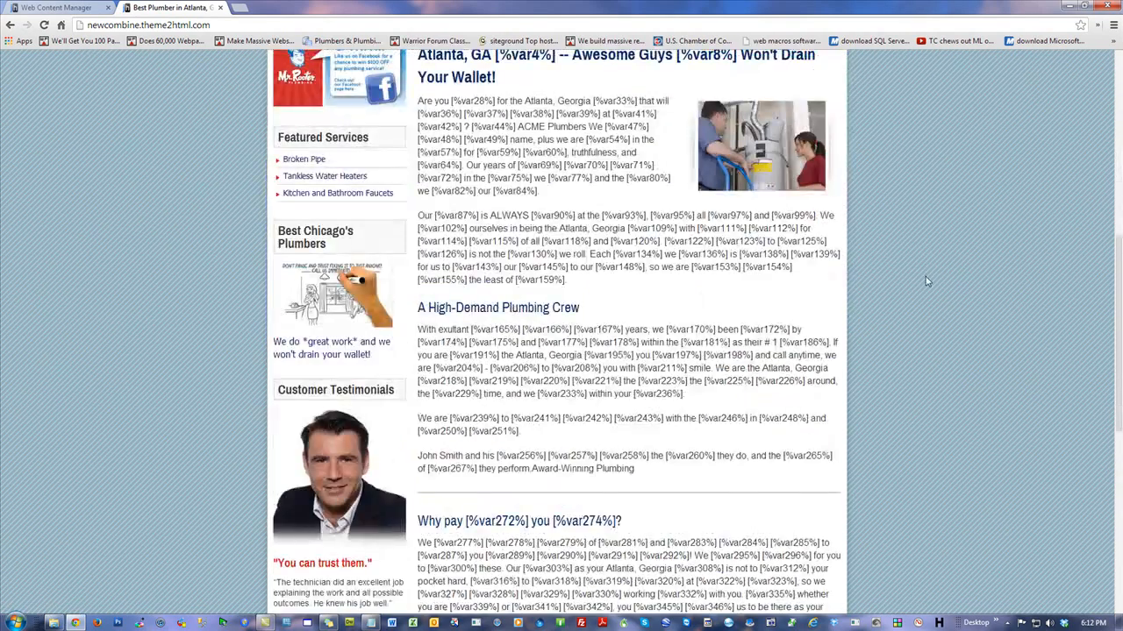
scroll(925, 278, "up", 6)
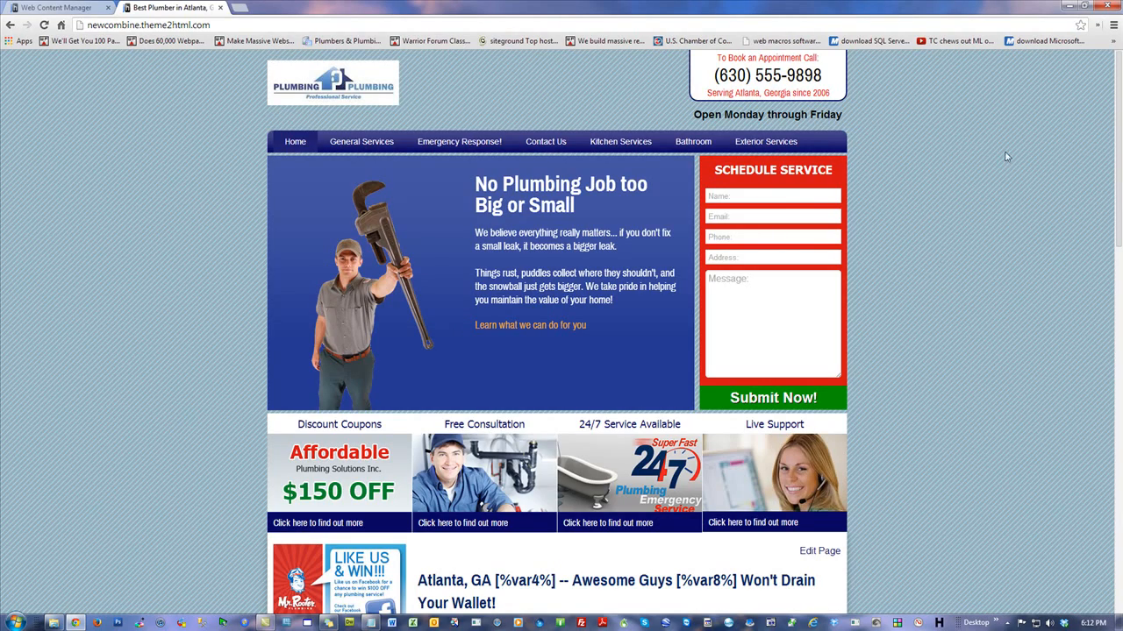
scroll(1111, 105, "down", 5)
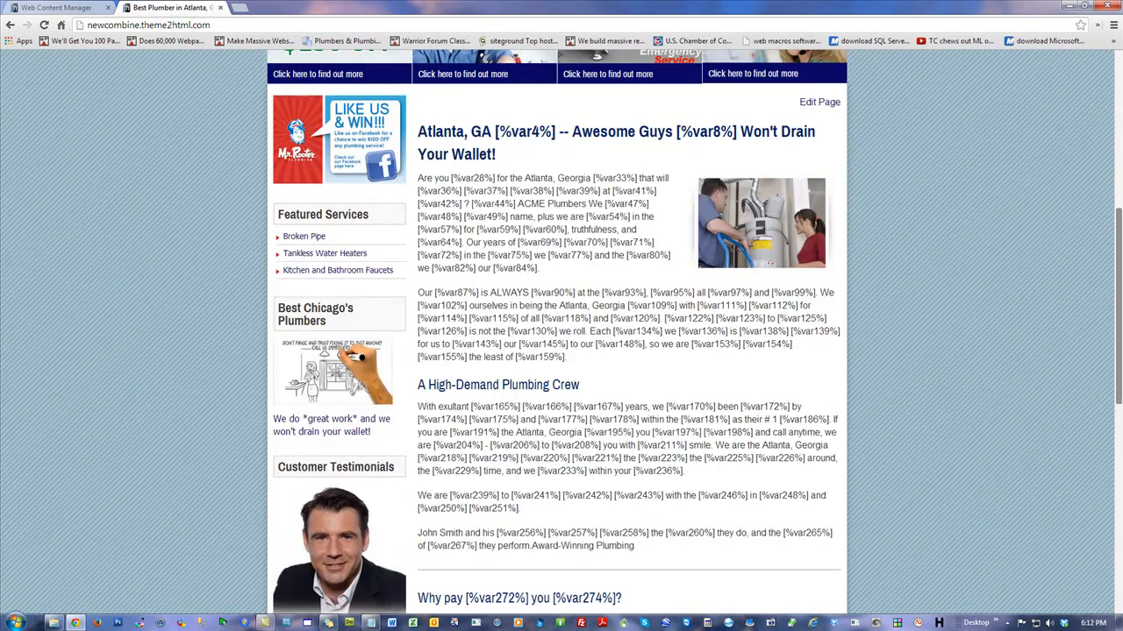
scroll(984, 142, "up", 5)
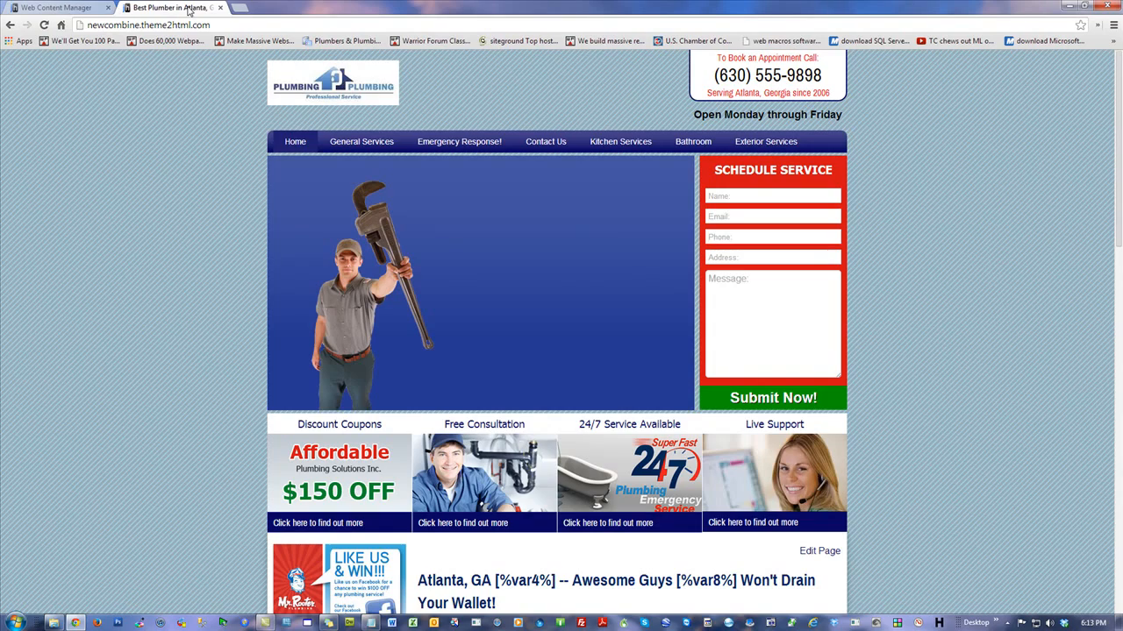
Step: Copy the live site's web address and minimize the browser
right_click(157, 27)
left_click(181, 67)
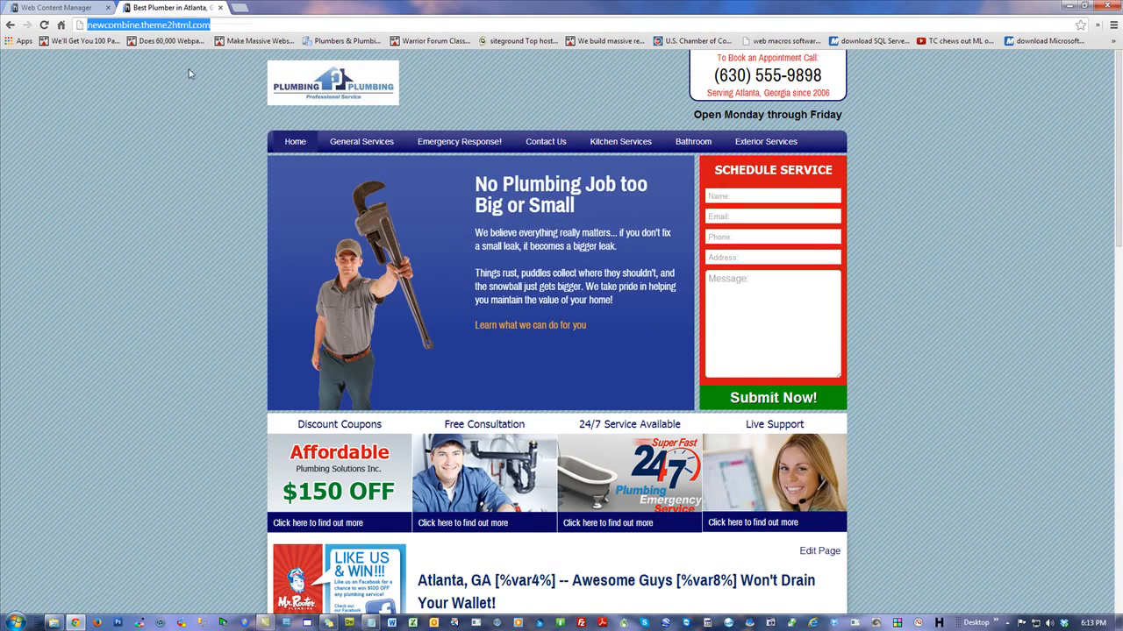
left_click(1070, 7)
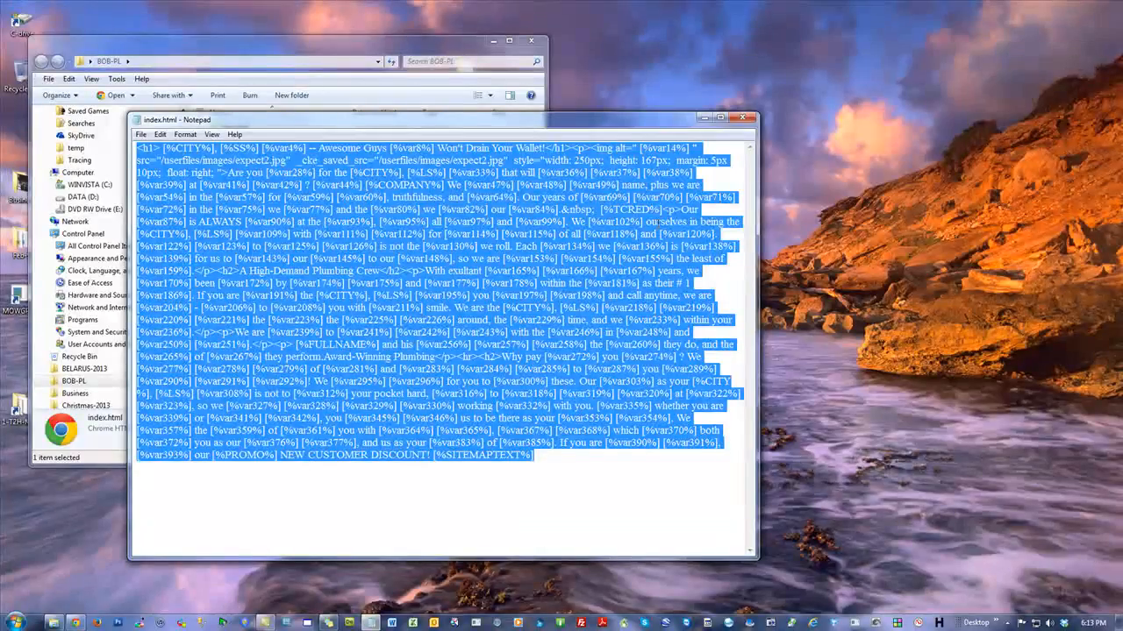
Step: Close index.html in Notepad and bring the BOB-PL folder window to the middle of the desktop
left_click(746, 117)
left_click(287, 284)
left_click_drag(278, 46, 642, 54)
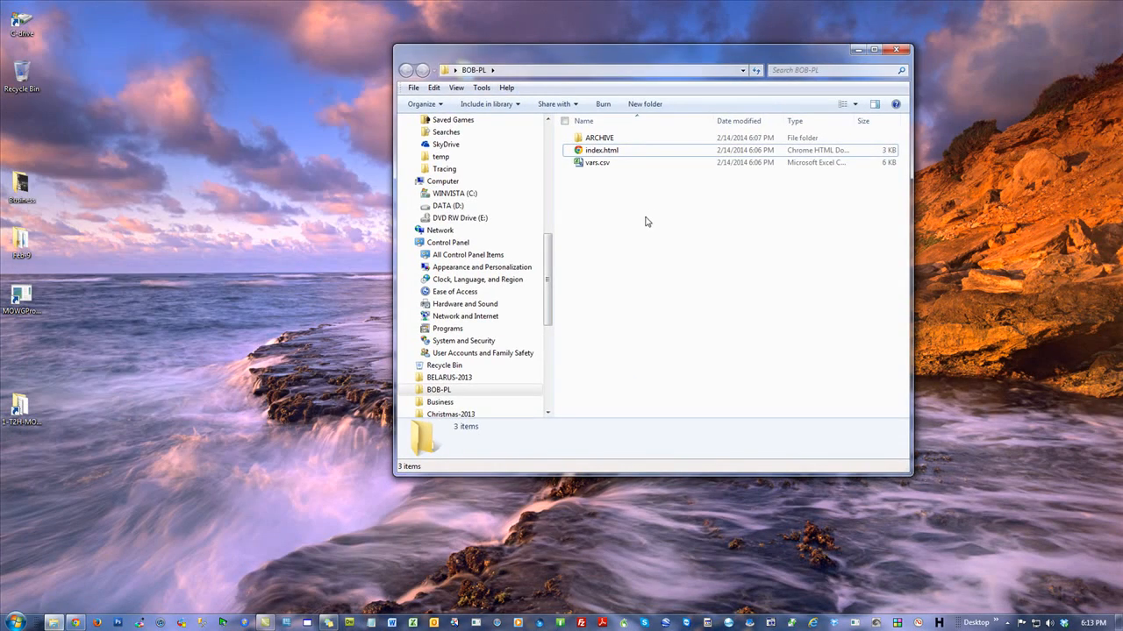
Step: Create a new Microsoft Excel Worksheet in the BOB-PL folder with its default name and open it in Excel
right_click(624, 202)
mouse_move(710, 368)
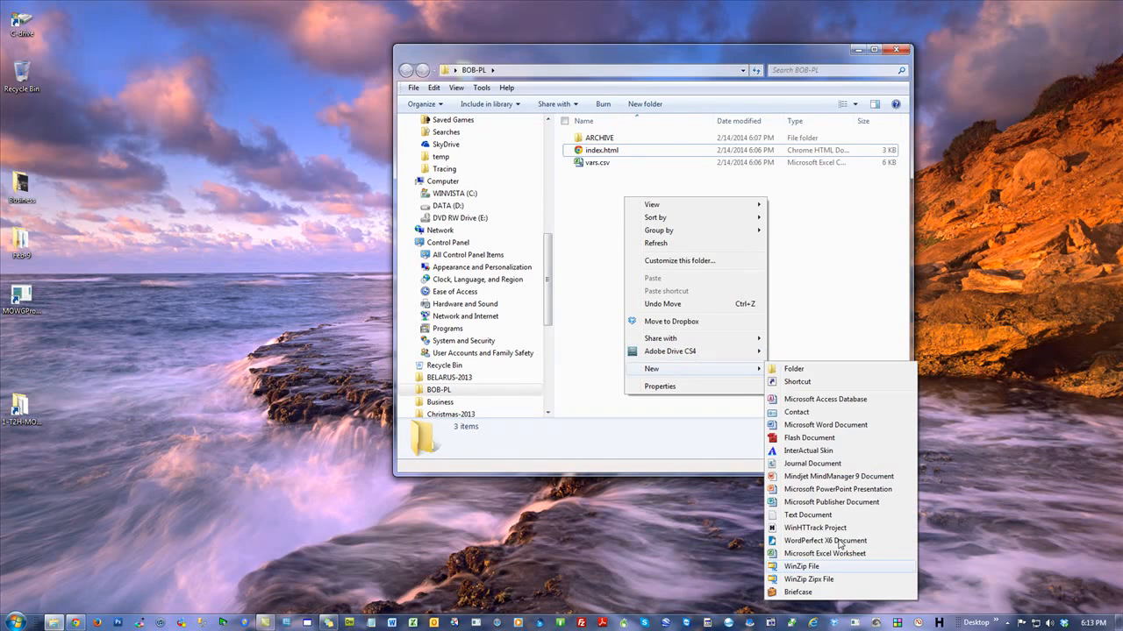
left_click(840, 560)
left_click(679, 289)
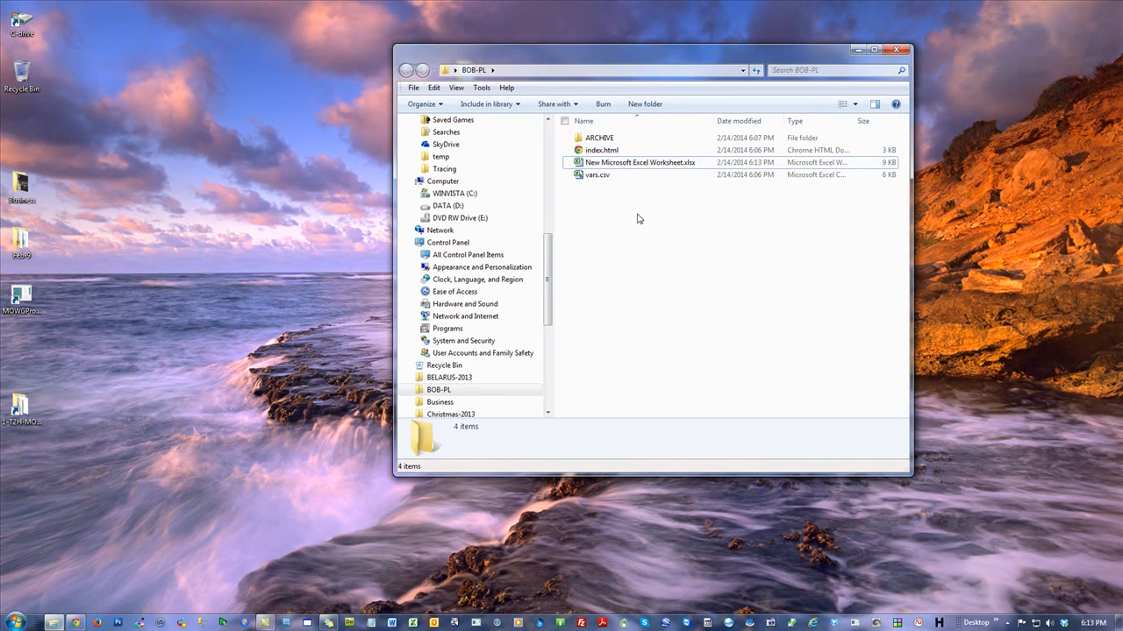
left_click(648, 169)
double_click(648, 163)
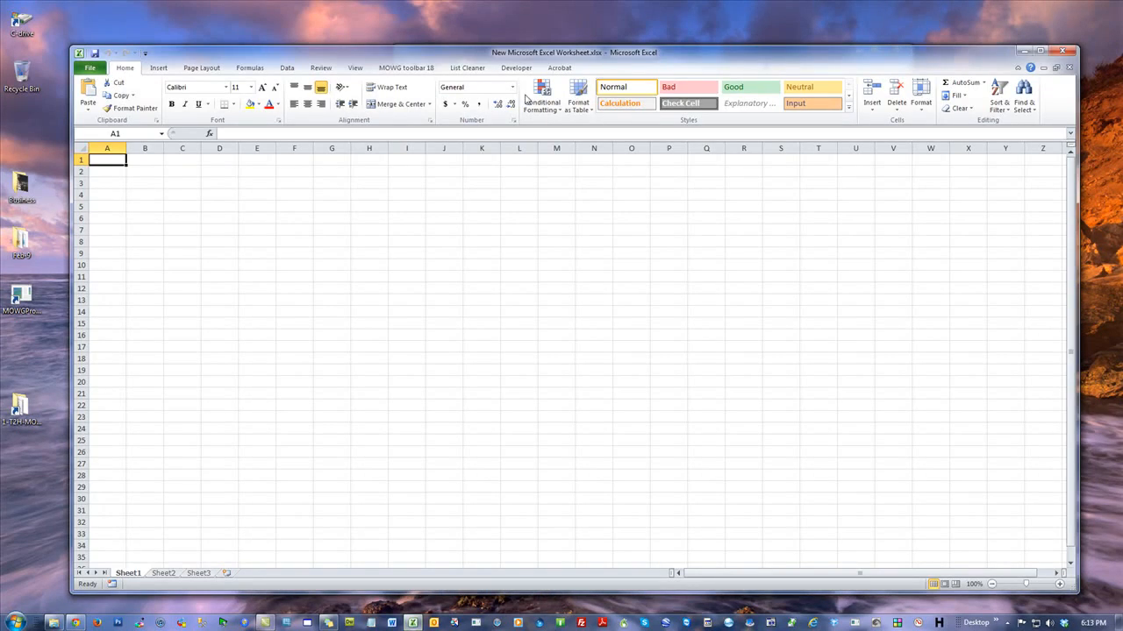
Step: Import the webpage with the MOWG toolbar, using newcombine.theme2html.com without prefix as both website name and domain name
left_click(386, 69)
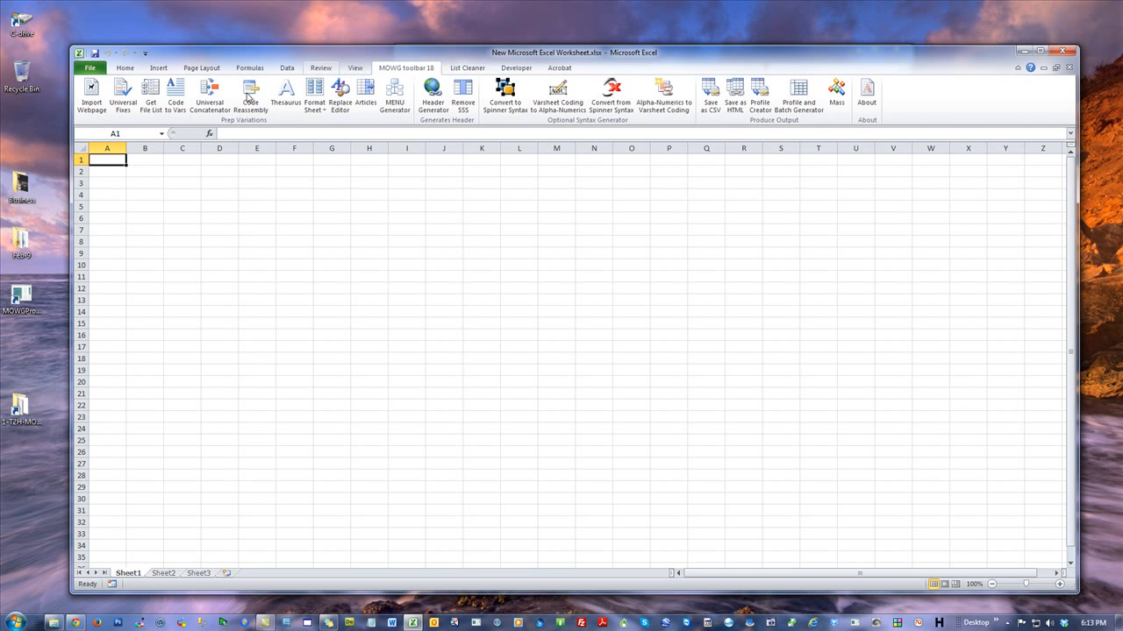
left_click(91, 95)
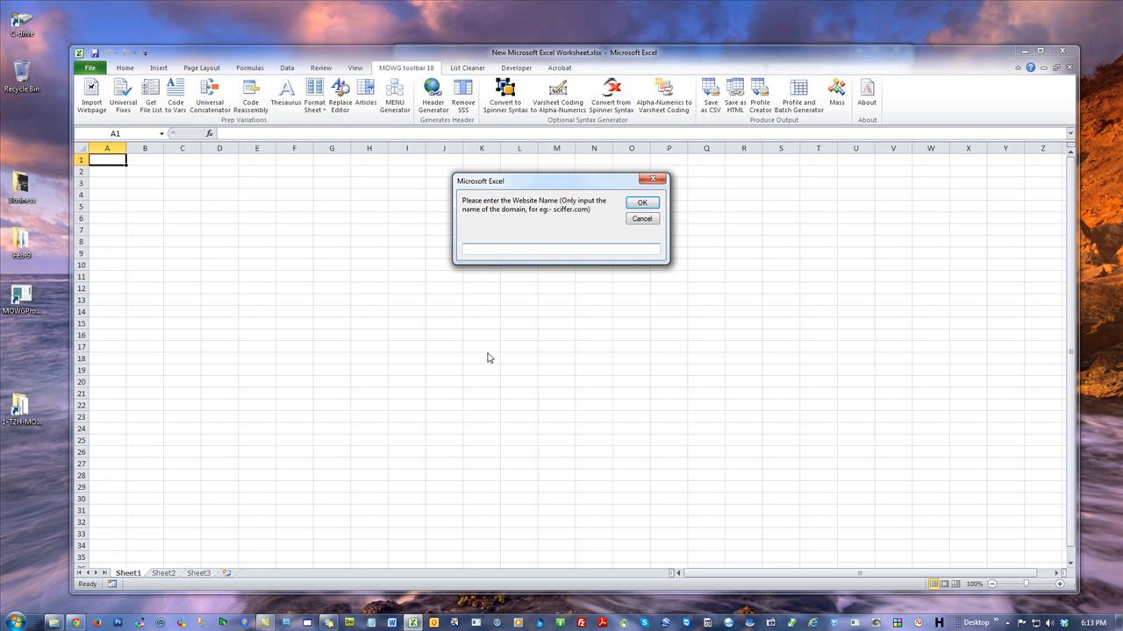
type("newcom")
key("BackSpace")
key("BackSpace")
key("BackSpace")
key("BackSpace")
key("ctrl+v")
left_click_drag(569, 249, 561, 252)
left_click_drag(482, 249, 392, 248)
key("Delete")
left_click(588, 249)
left_click(650, 206)
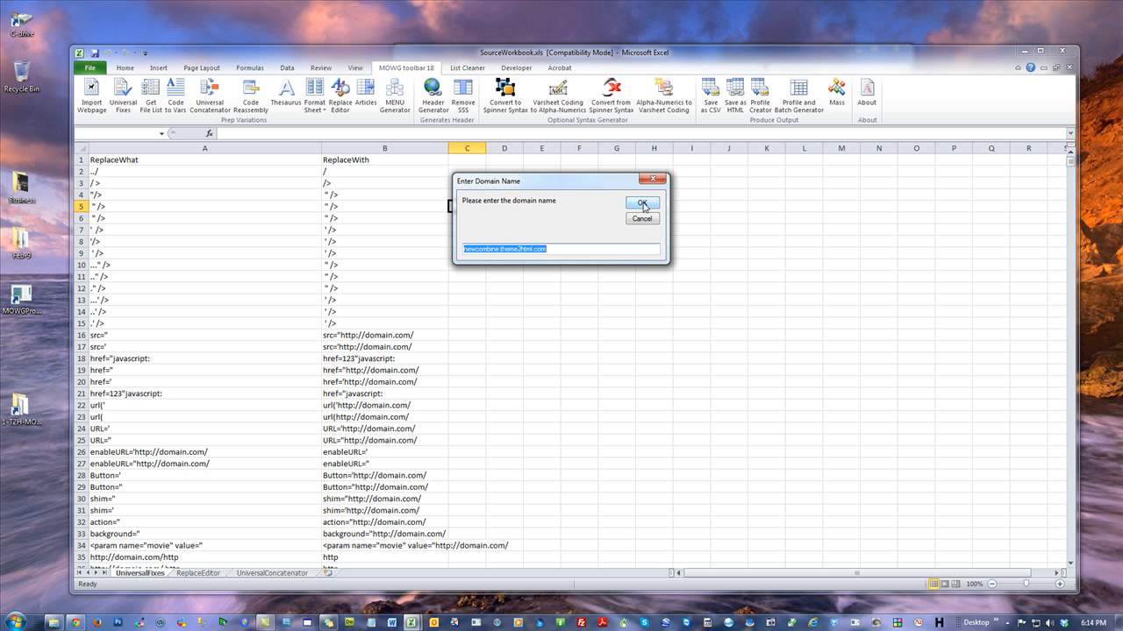
left_click(642, 204)
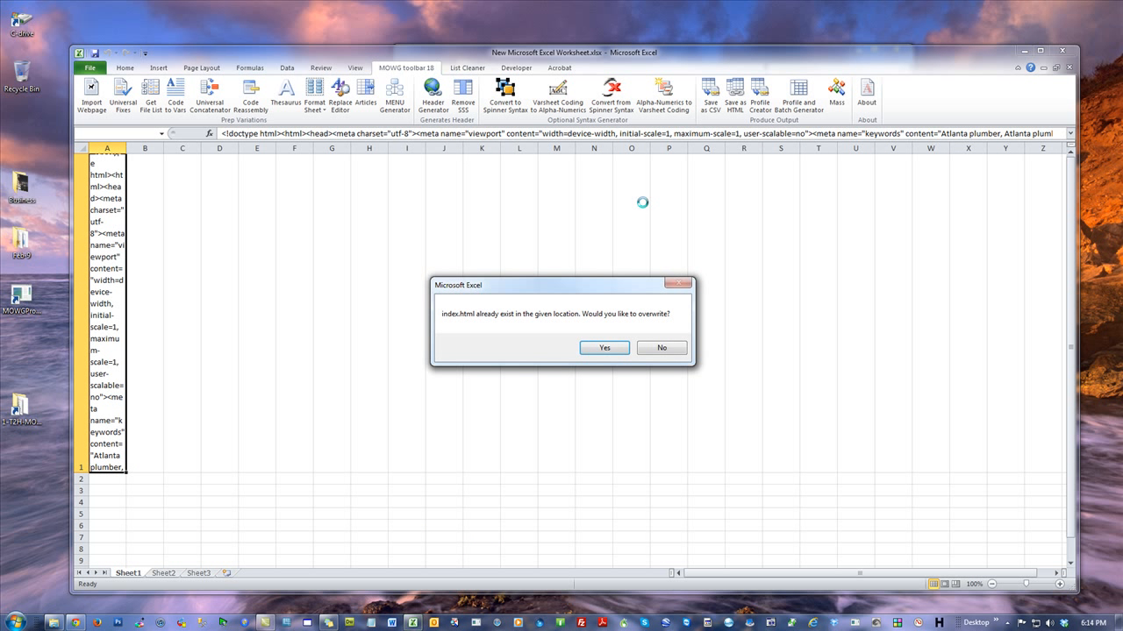
Step: Overwrite the existing index.html with the imported page, and save and close the worksheet
left_click(611, 351)
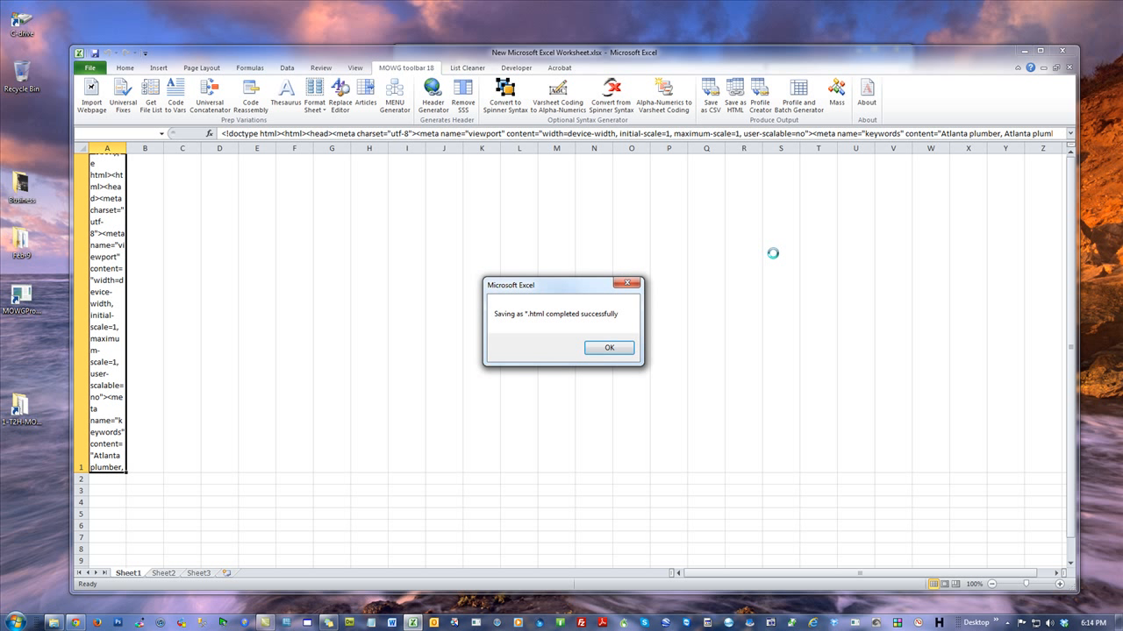
left_click(616, 349)
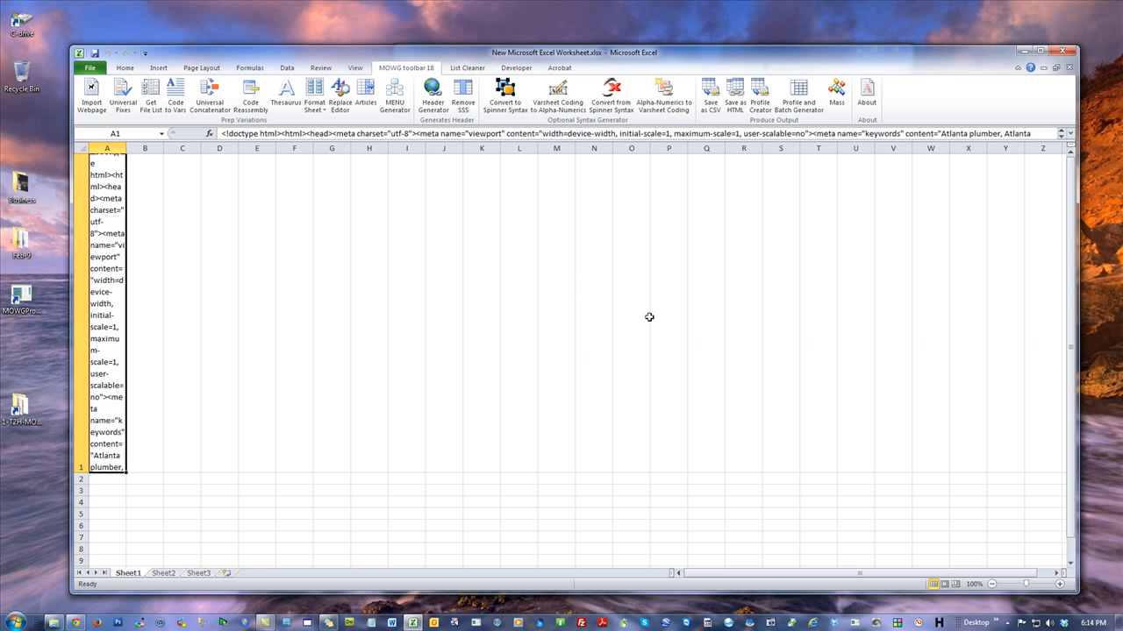
left_click(1064, 51)
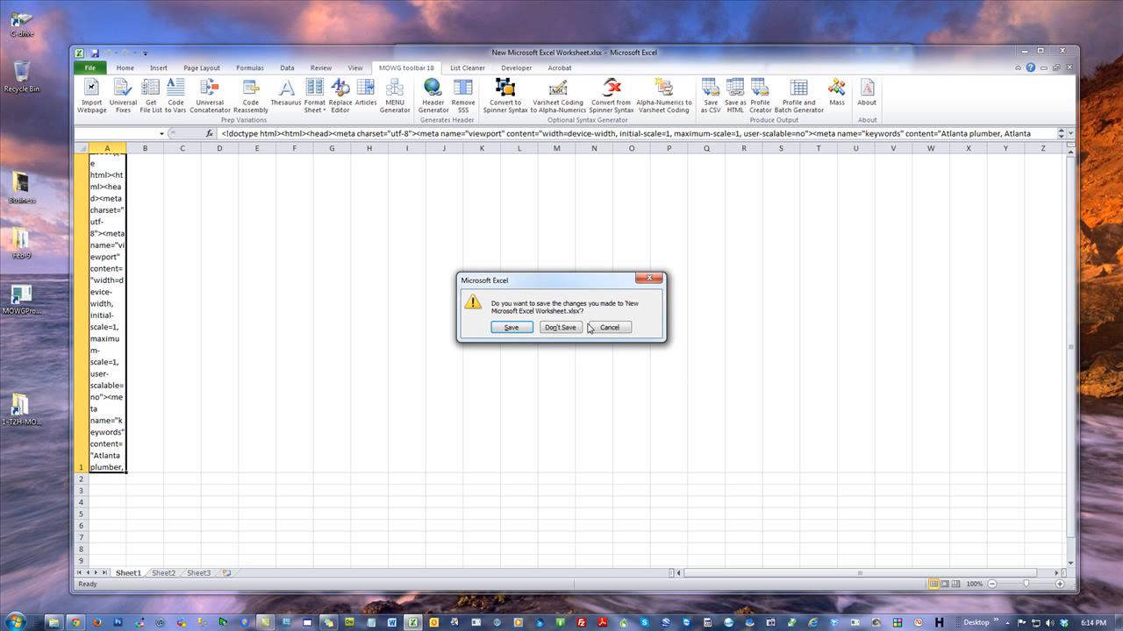
left_click(511, 327)
Step: Open index.html from the BOB-PL folder in the browser and examine the local page from header to footer
double_click(606, 151)
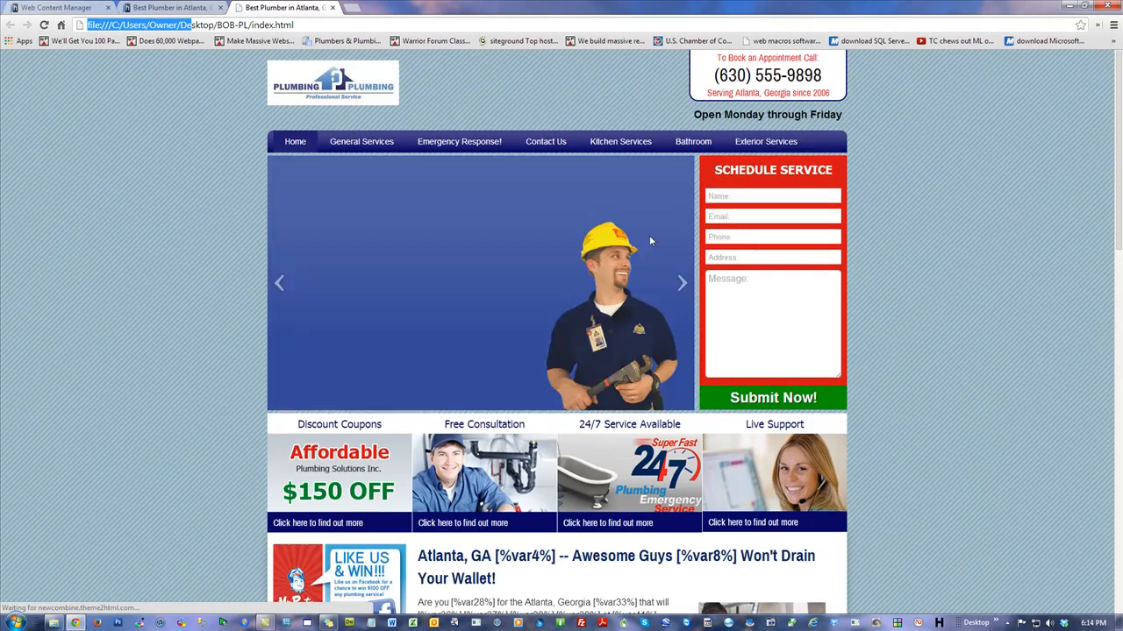
scroll(578, 292, "down", 4)
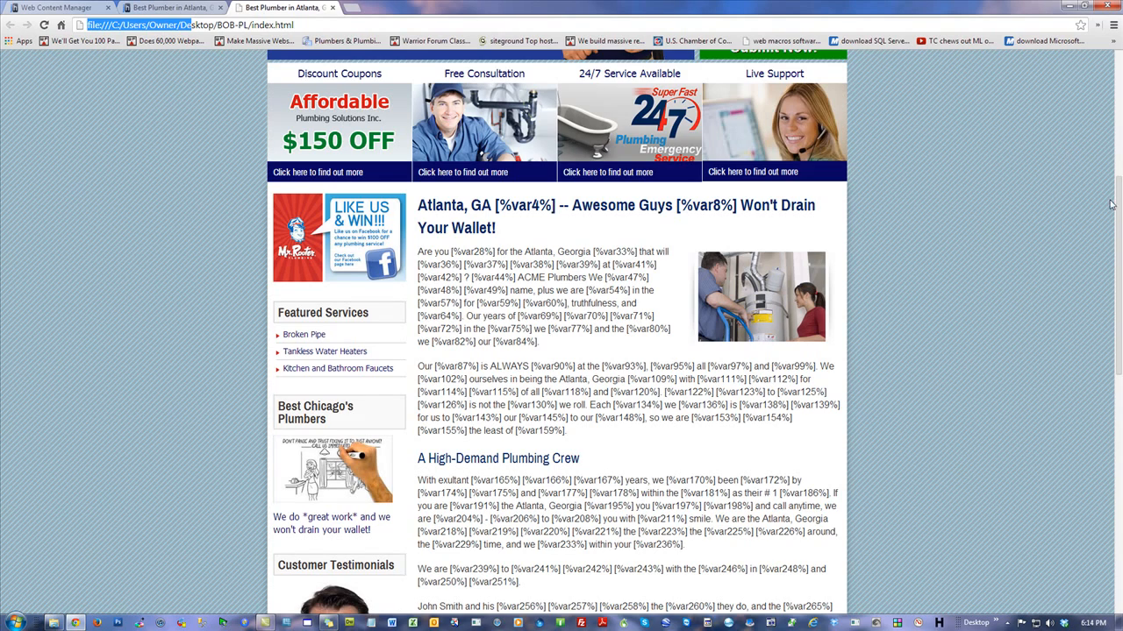
scroll(1102, 116, "up", 3)
scroll(1101, 116, "up", 1)
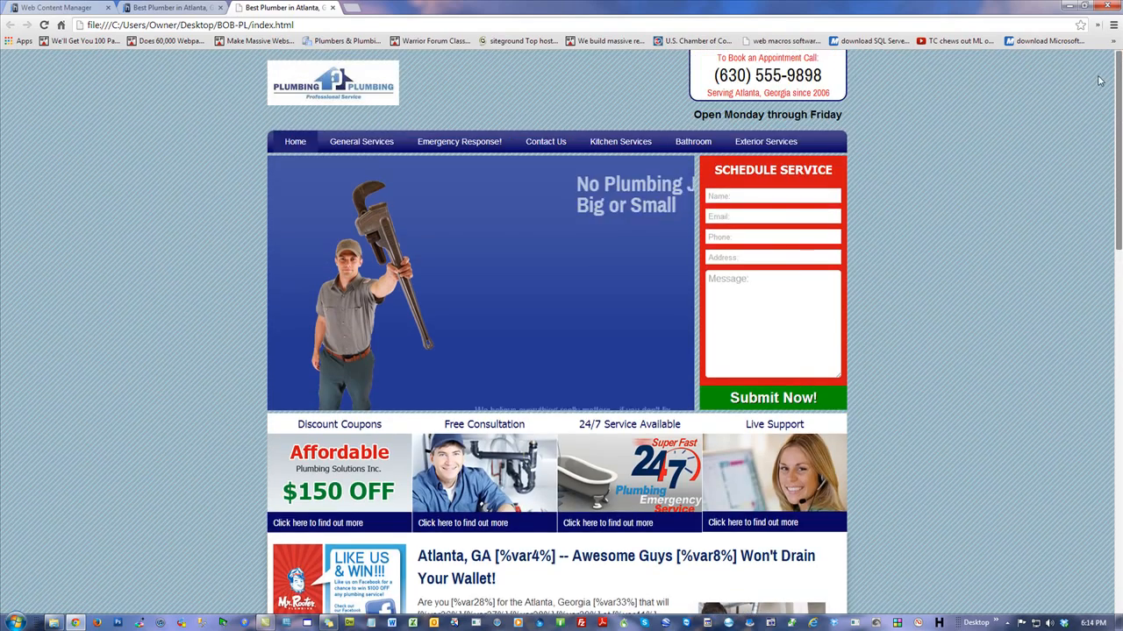
scroll(1105, 158, "down", 3)
scroll(1107, 178, "down", 9)
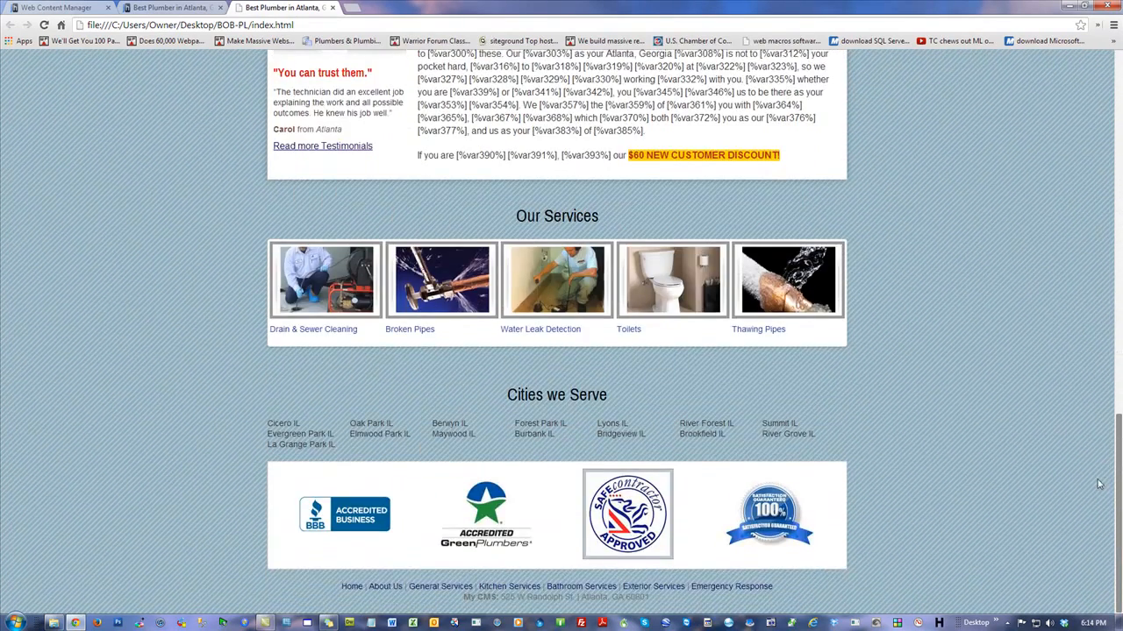
left_click_drag(1098, 481, 1059, 79)
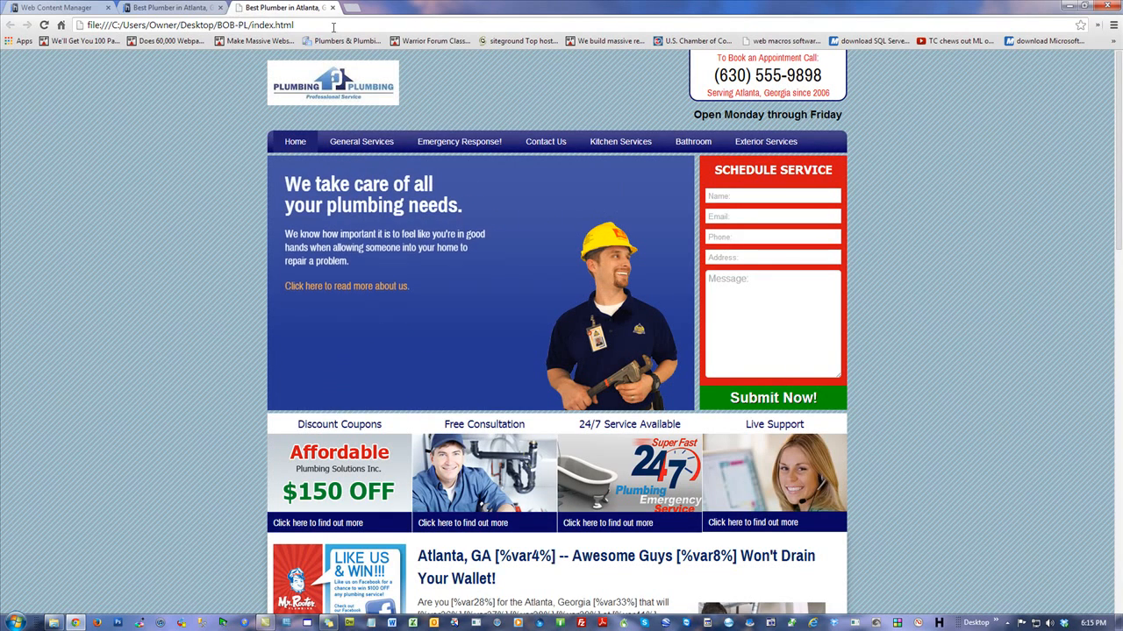
Step: Check the local index.html file's address and open the Sump Pumps page under General Services to test the menu link
left_click(333, 27)
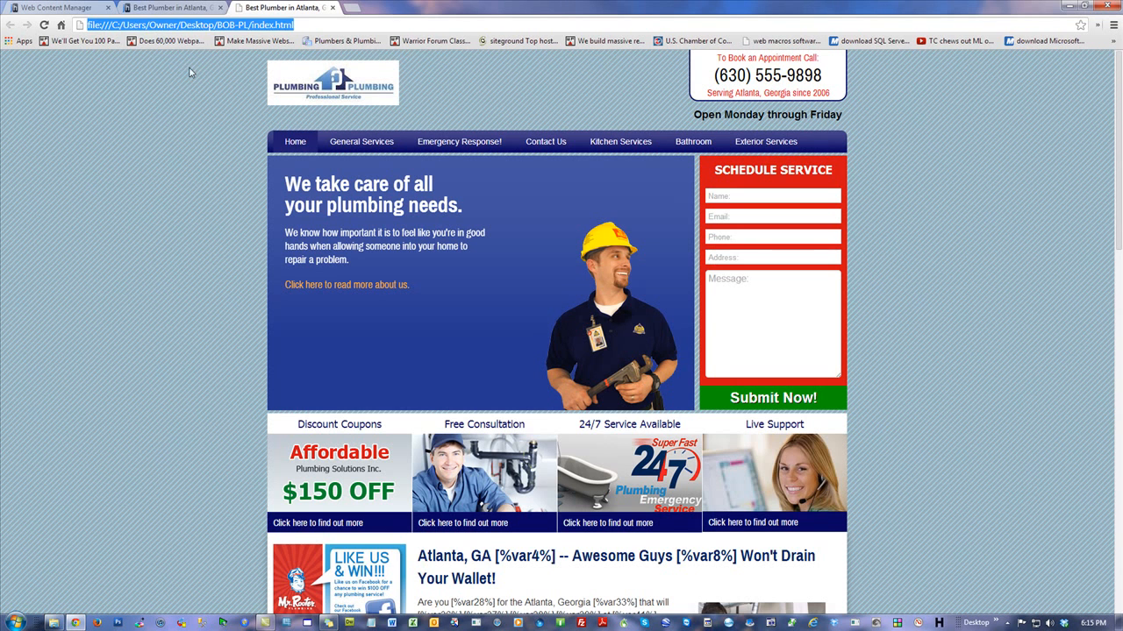
left_click(198, 120)
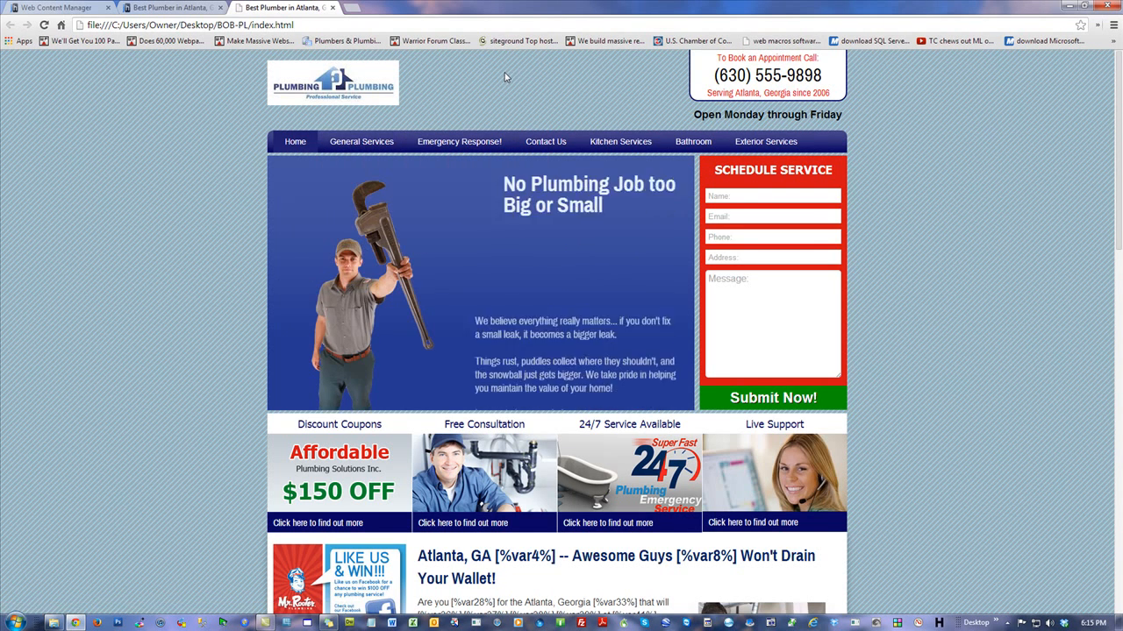
mouse_move(361, 142)
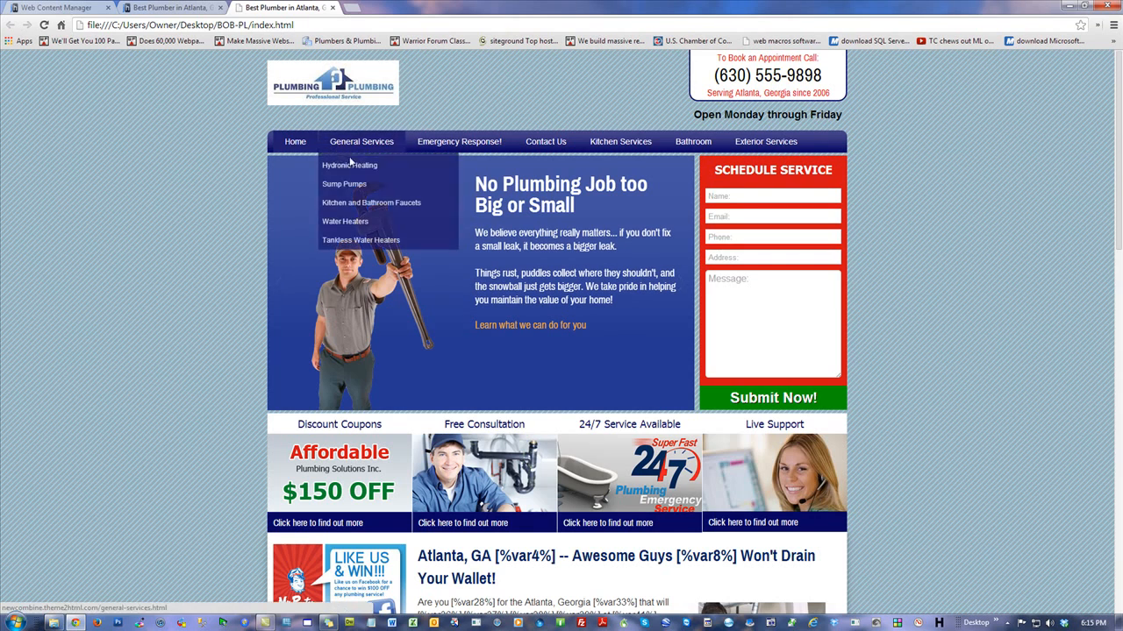
left_click(334, 185)
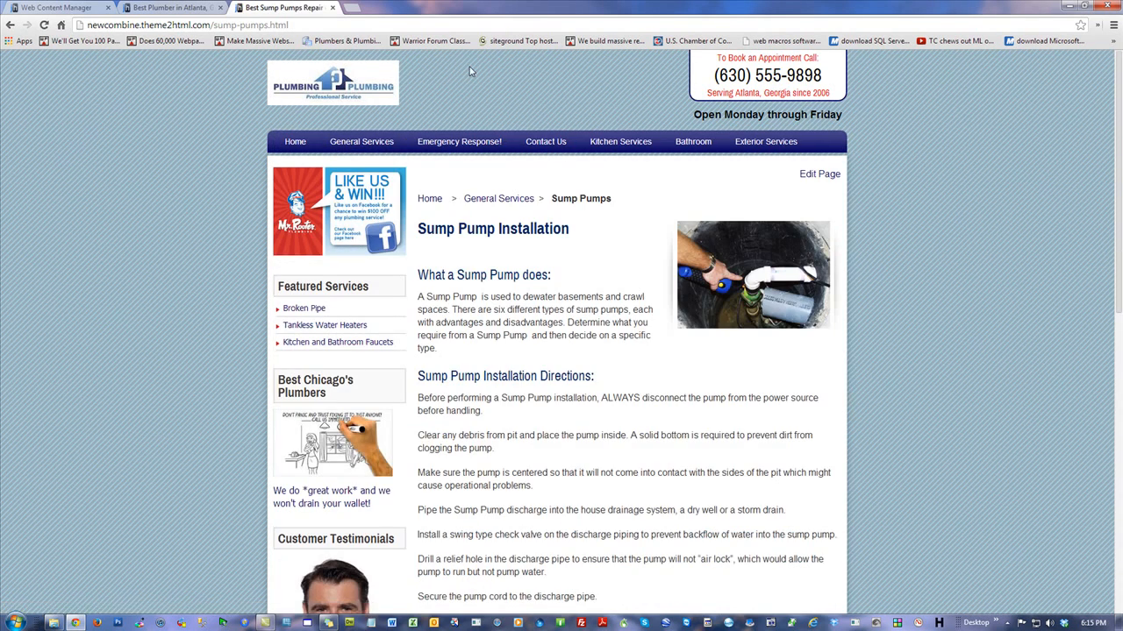
Step: Close the local index.html page and review the spin-variable content on the live home page
left_click(10, 25)
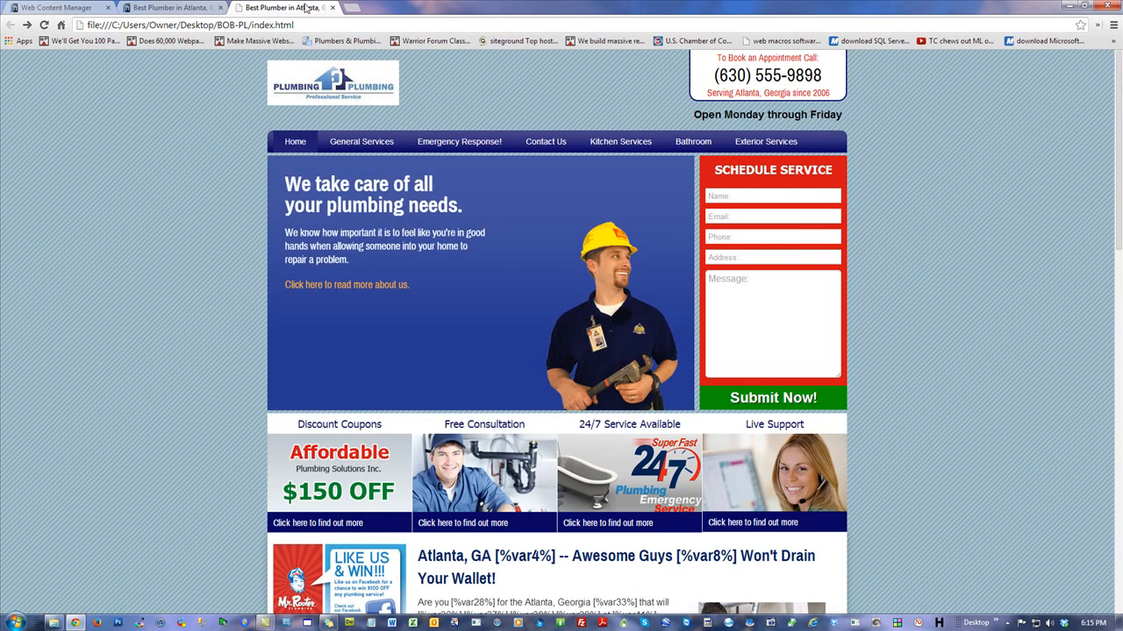
left_click(332, 7)
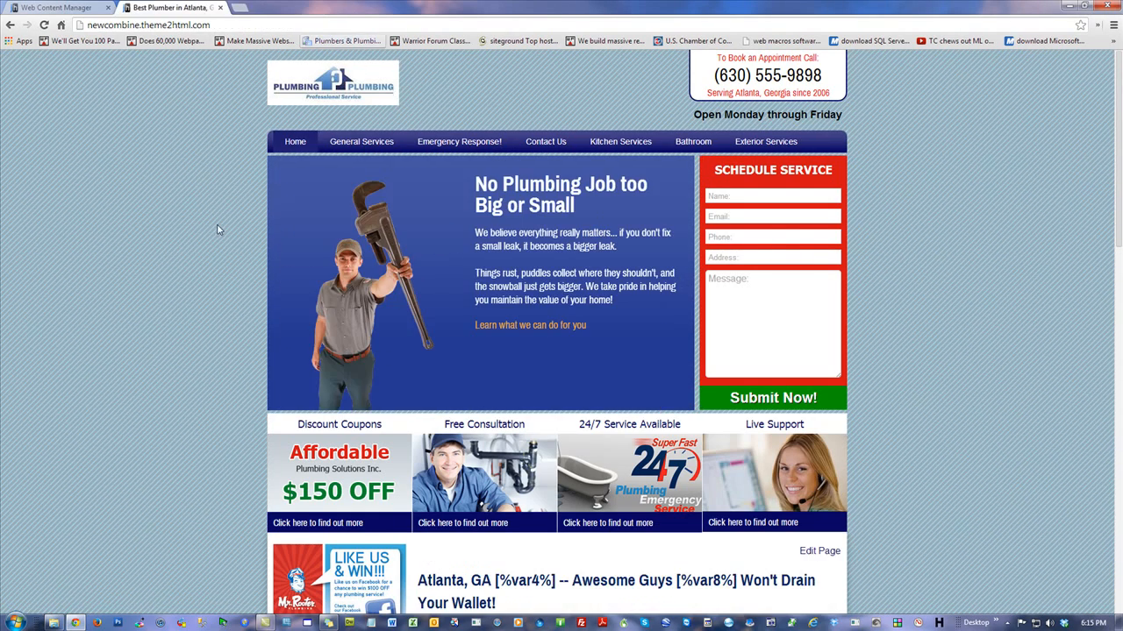
scroll(218, 230, "down", 4)
scroll(543, 263, "down", 2)
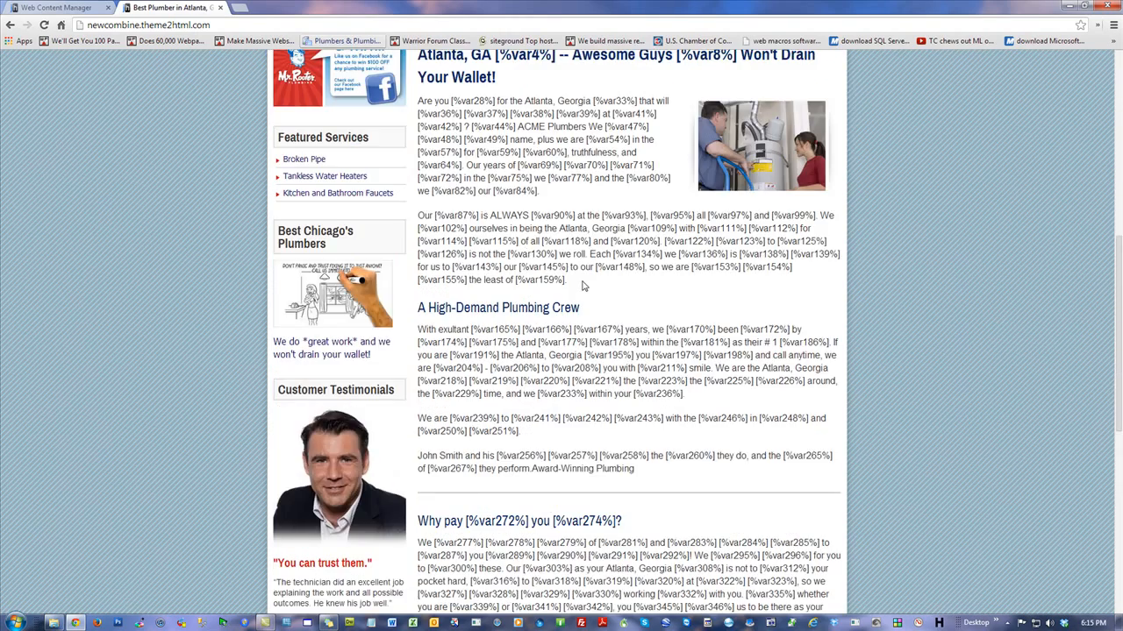
scroll(583, 285, "up", 2)
scroll(513, 313, "up", 2)
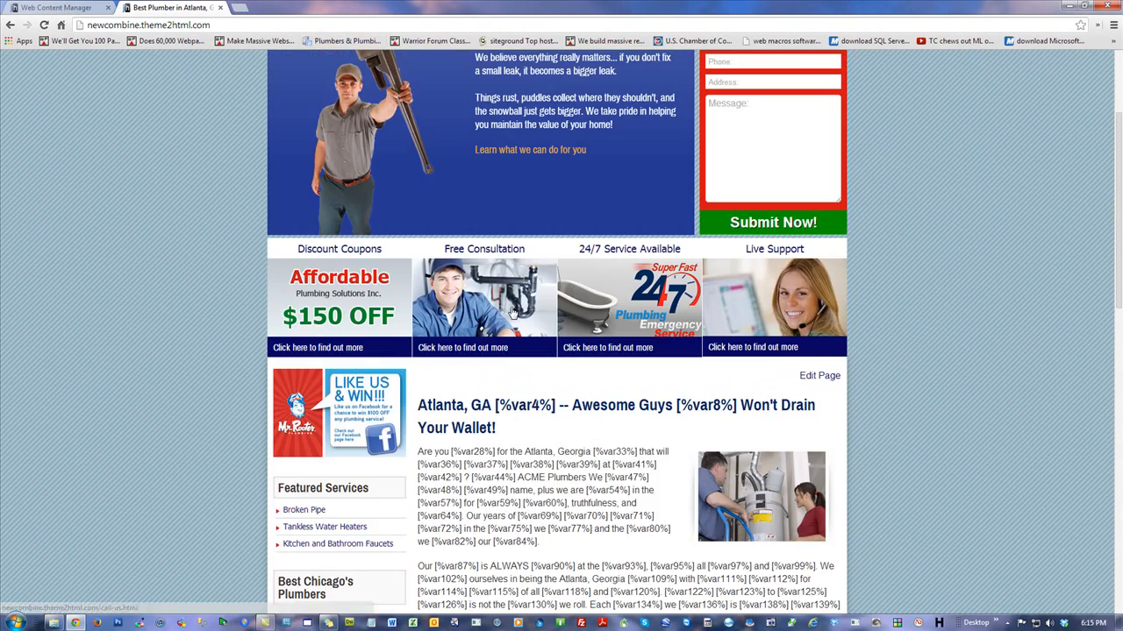
Step: Return to the Web Content Manager's page list and duplicate the Home page with the URL index.html
left_click(70, 8)
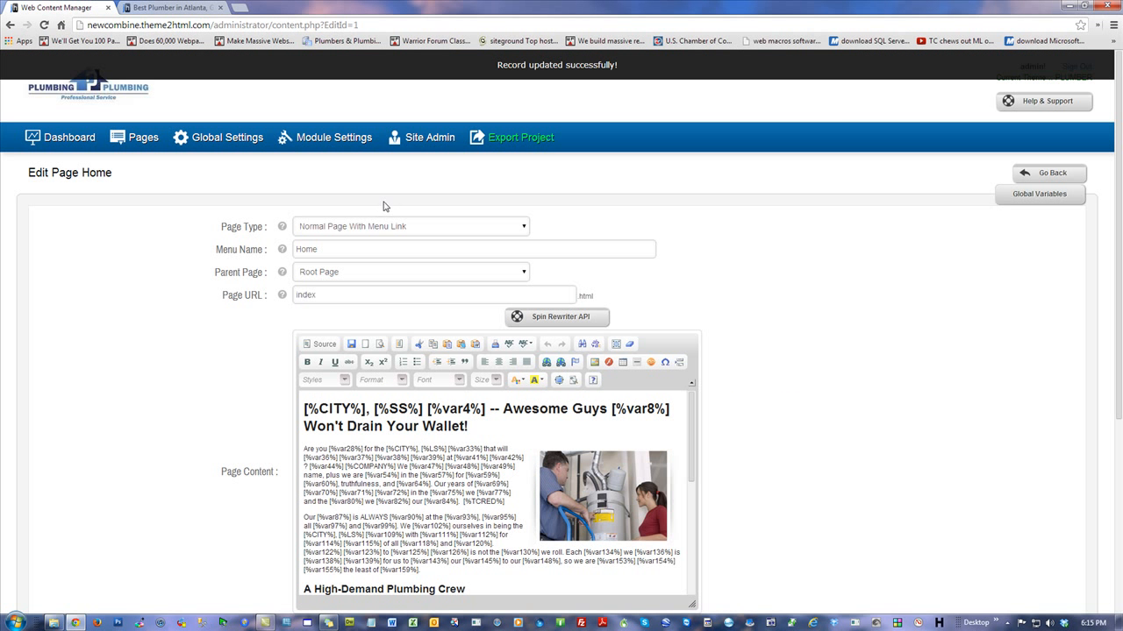
left_click(138, 142)
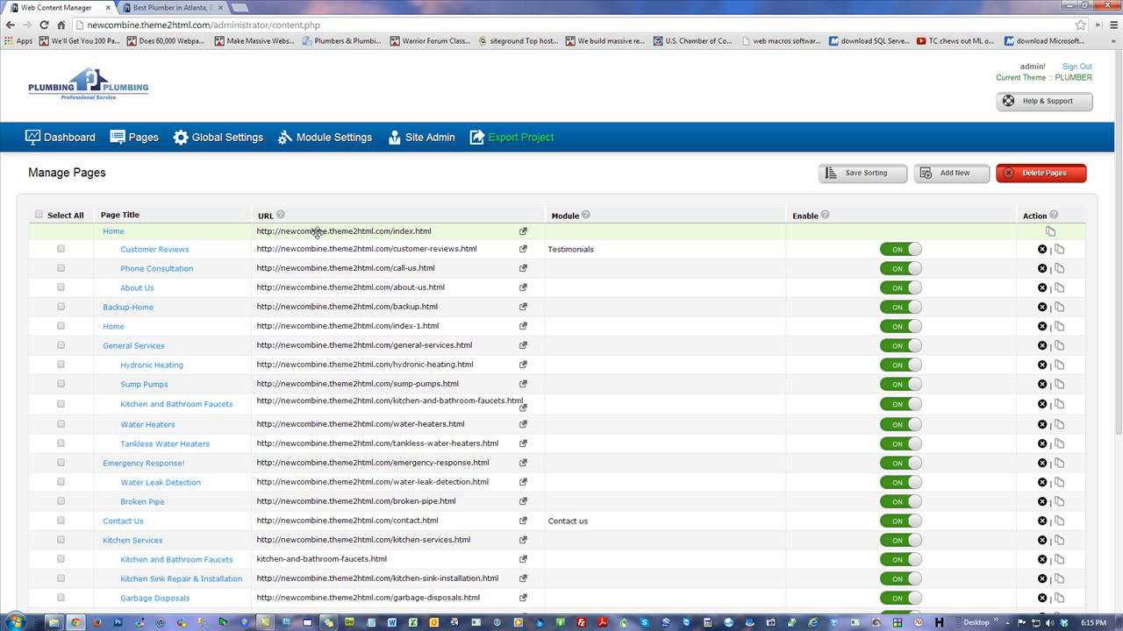
left_click(1050, 233)
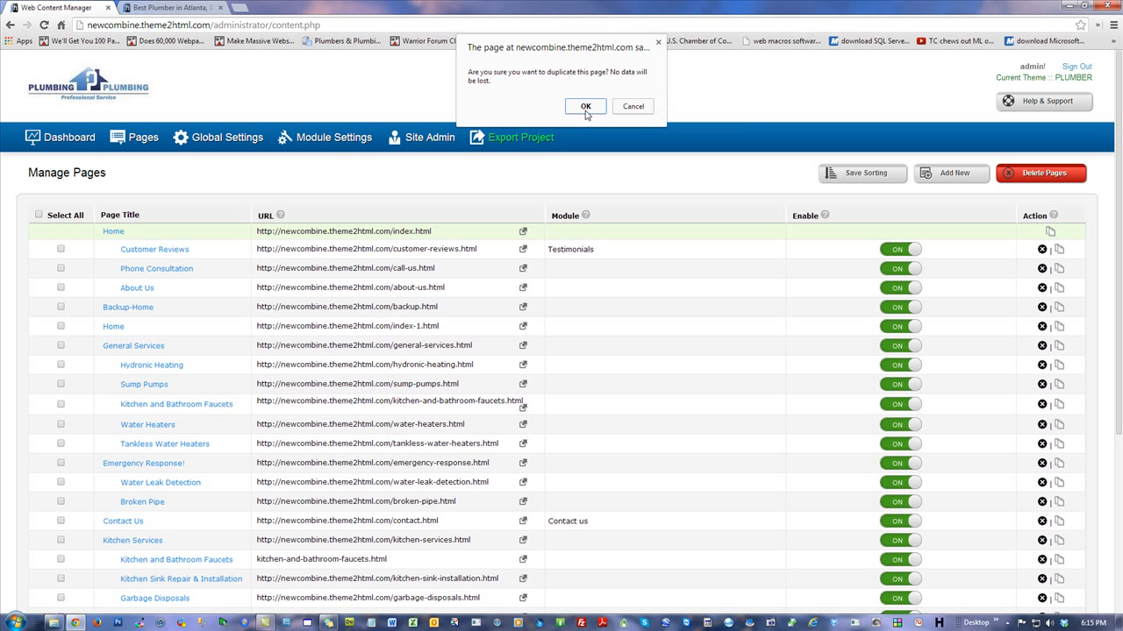
left_click(585, 107)
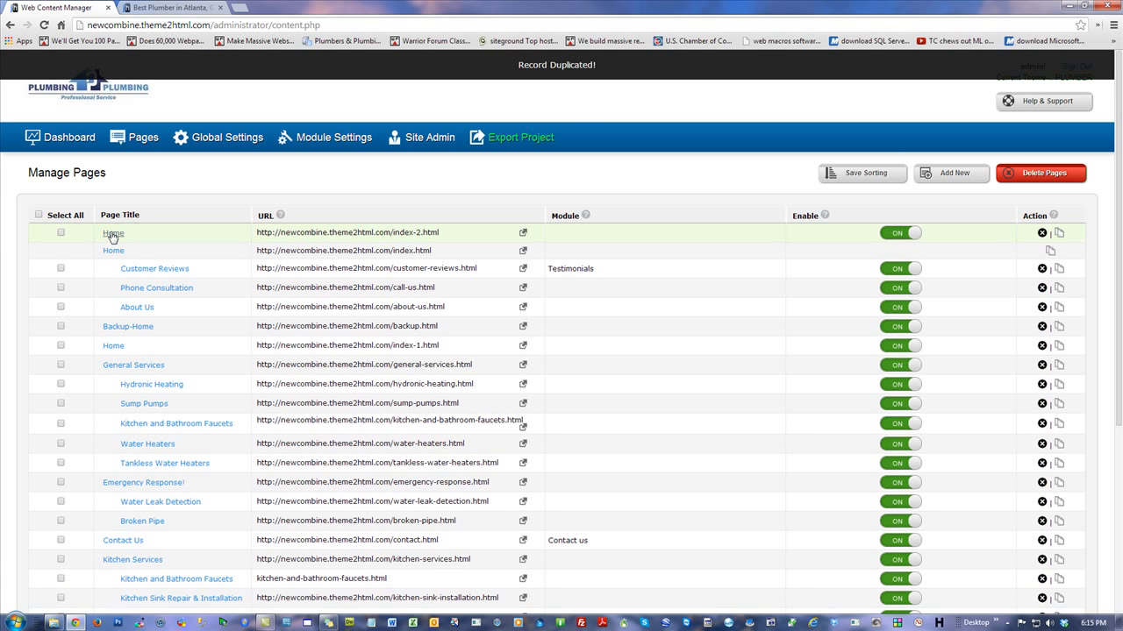
Step: Edit the index-2 Home duplicate: set menu name MOWG, type Page Without Menu Link and URL mowg, and save while staying on the page
left_click(112, 235)
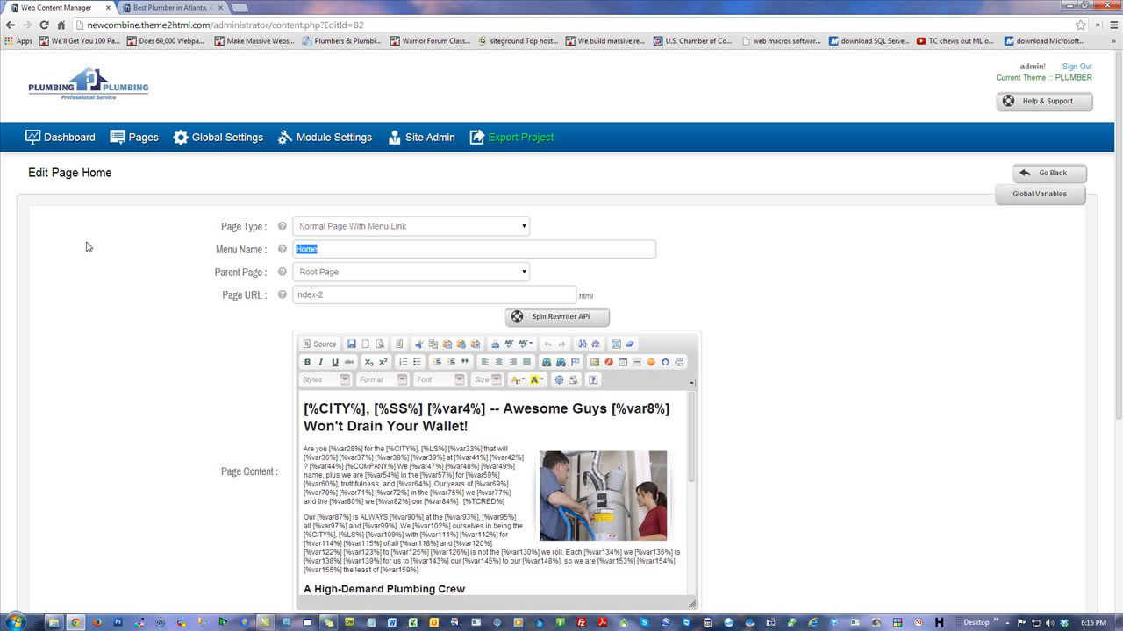
type("MOWG")
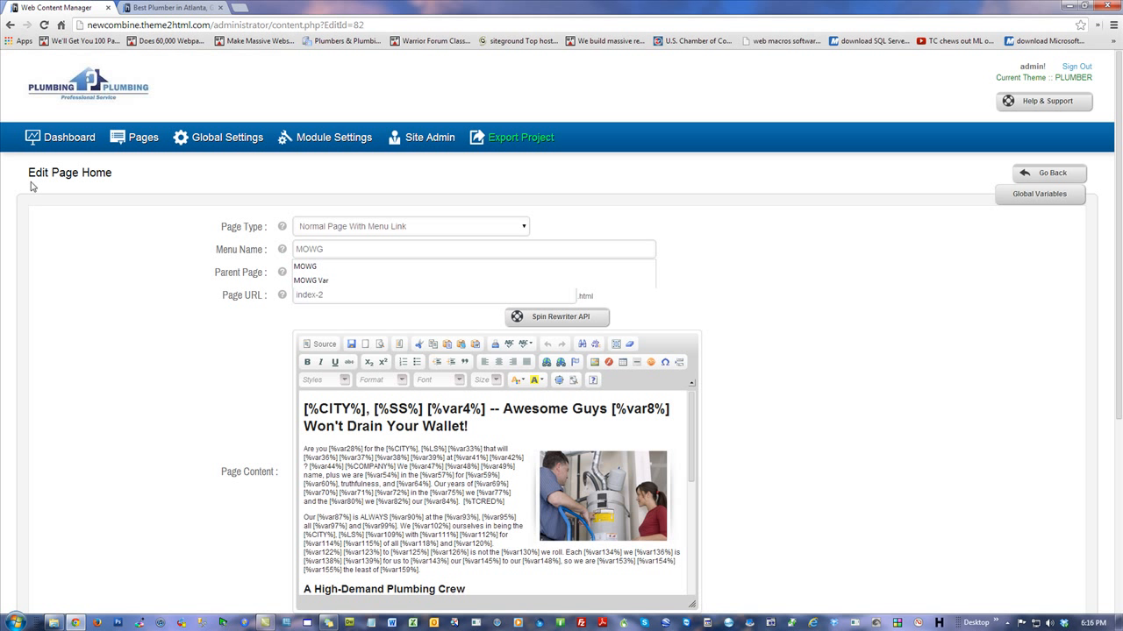
left_click(391, 231)
left_click(386, 252)
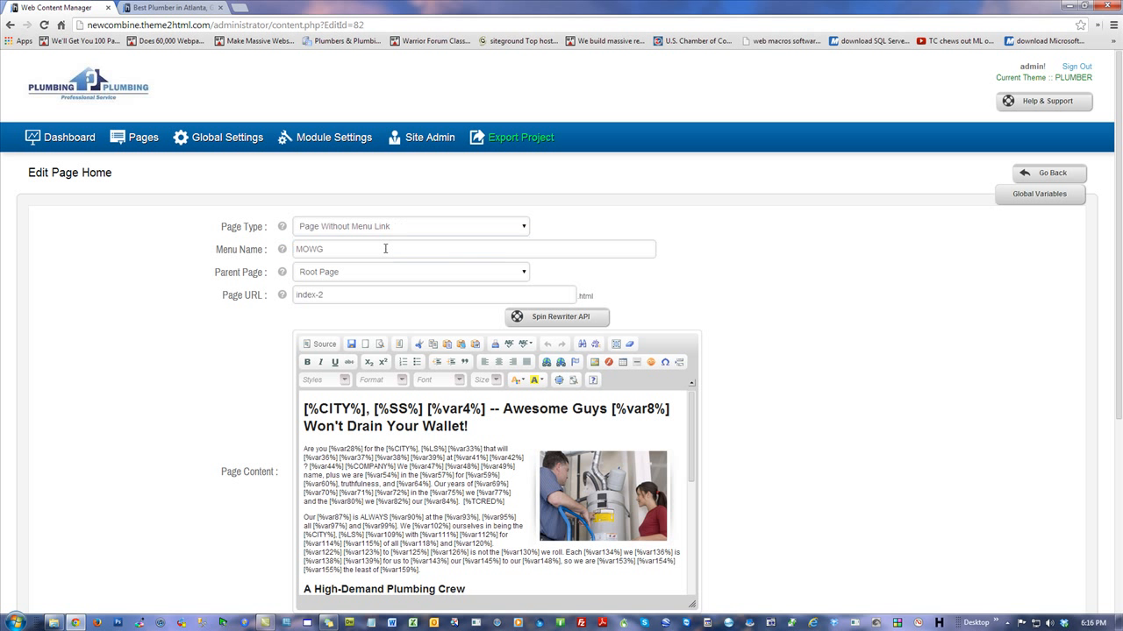
left_click_drag(330, 299, 74, 379)
type("mowg")
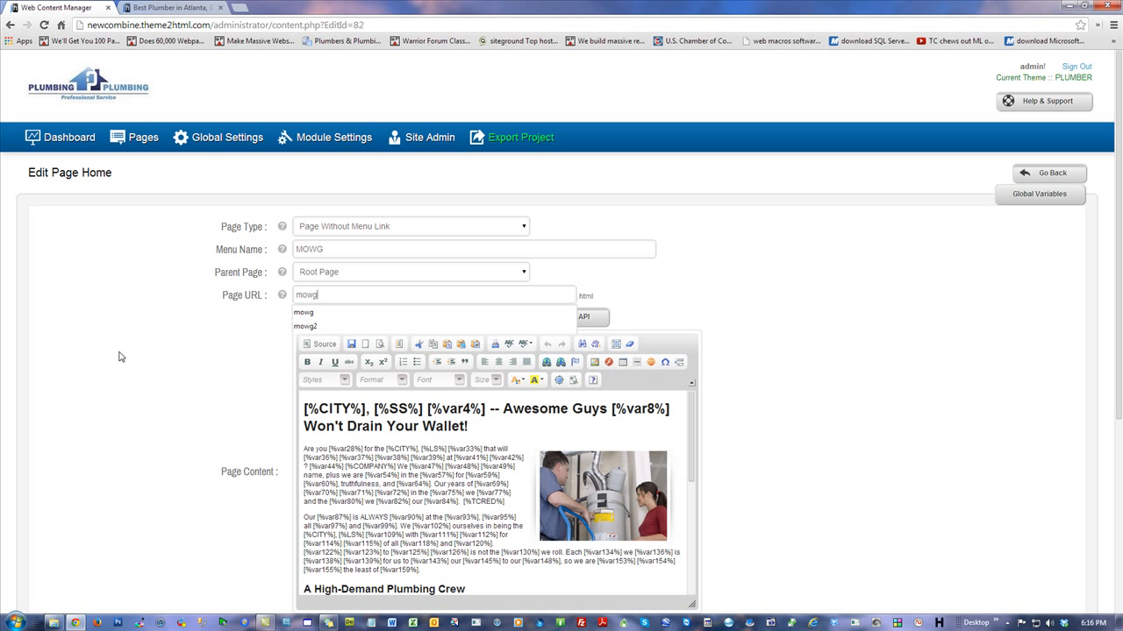
left_click(761, 336)
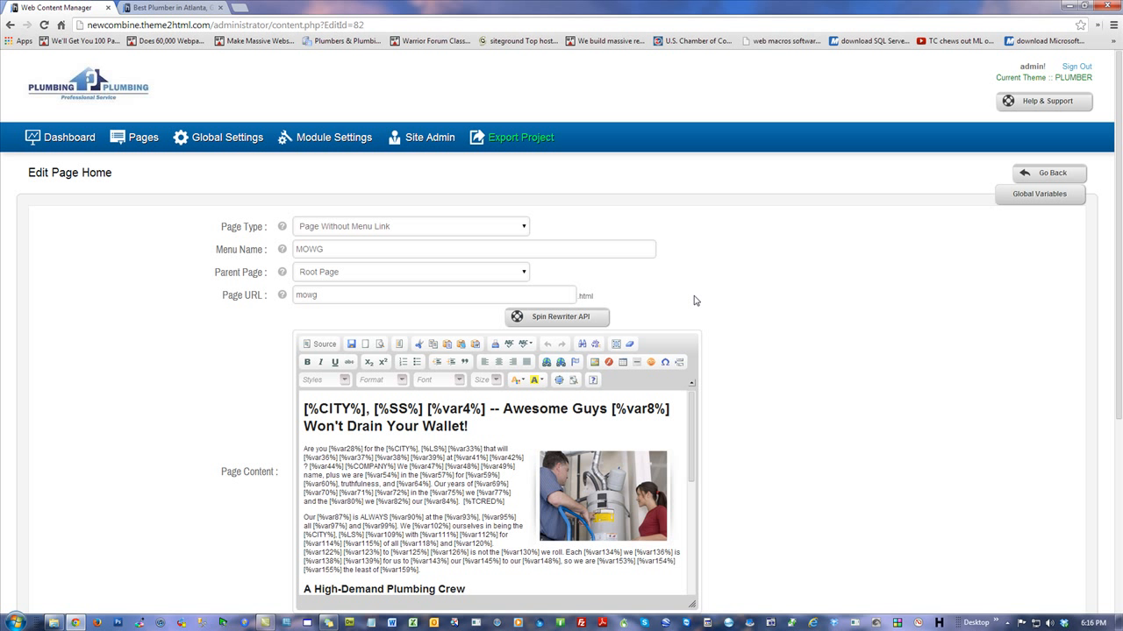
scroll(814, 336, "down", 2)
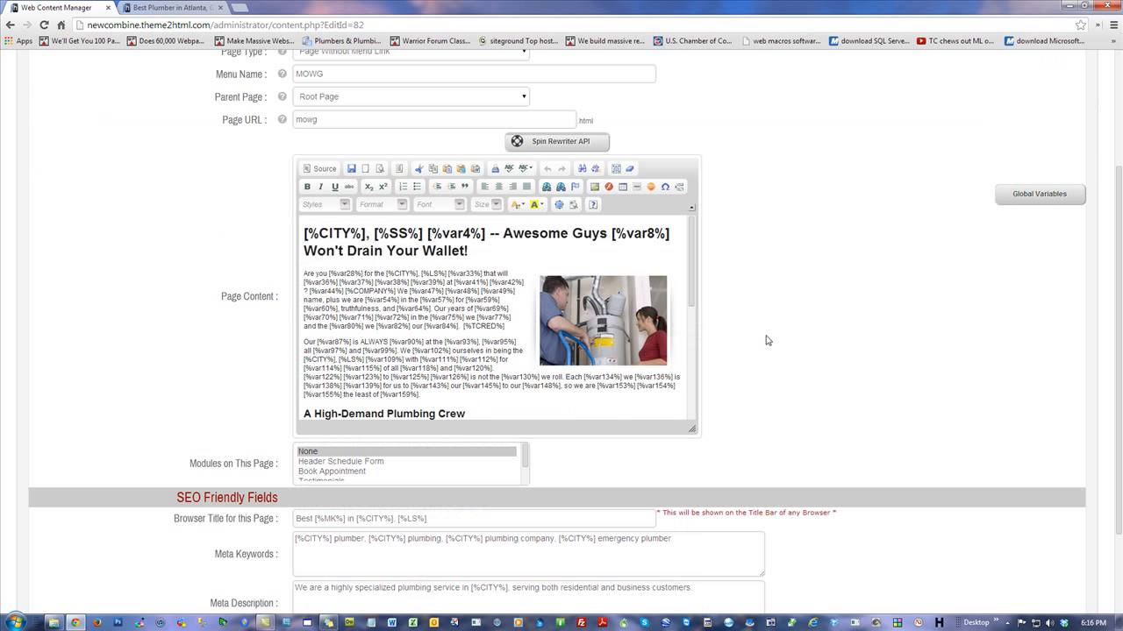
scroll(888, 320, "down", 2)
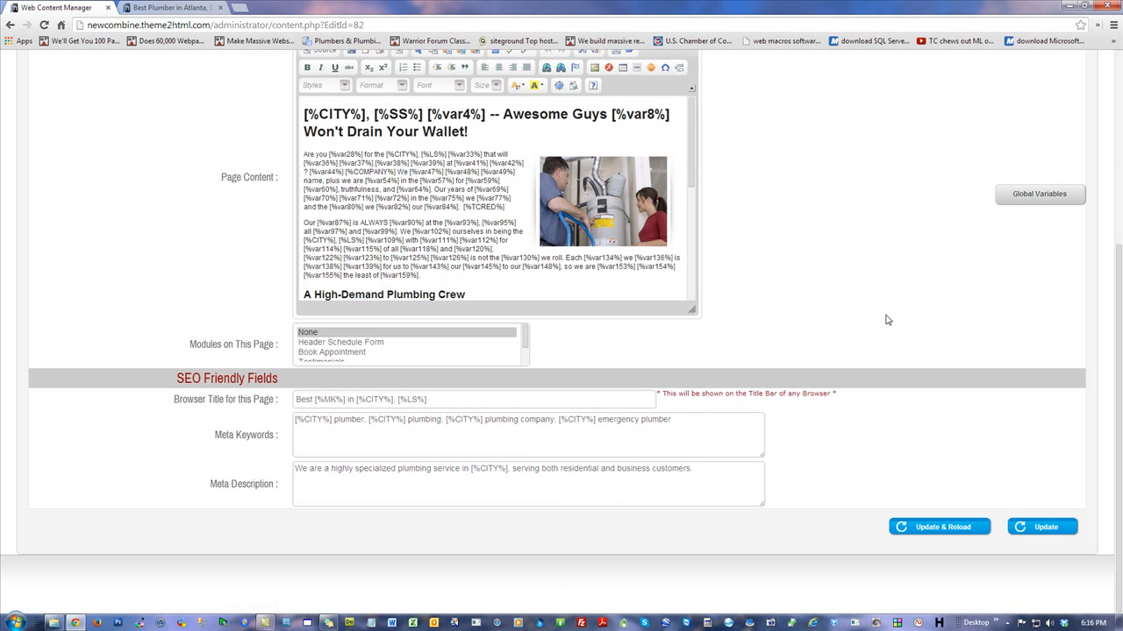
left_click(941, 532)
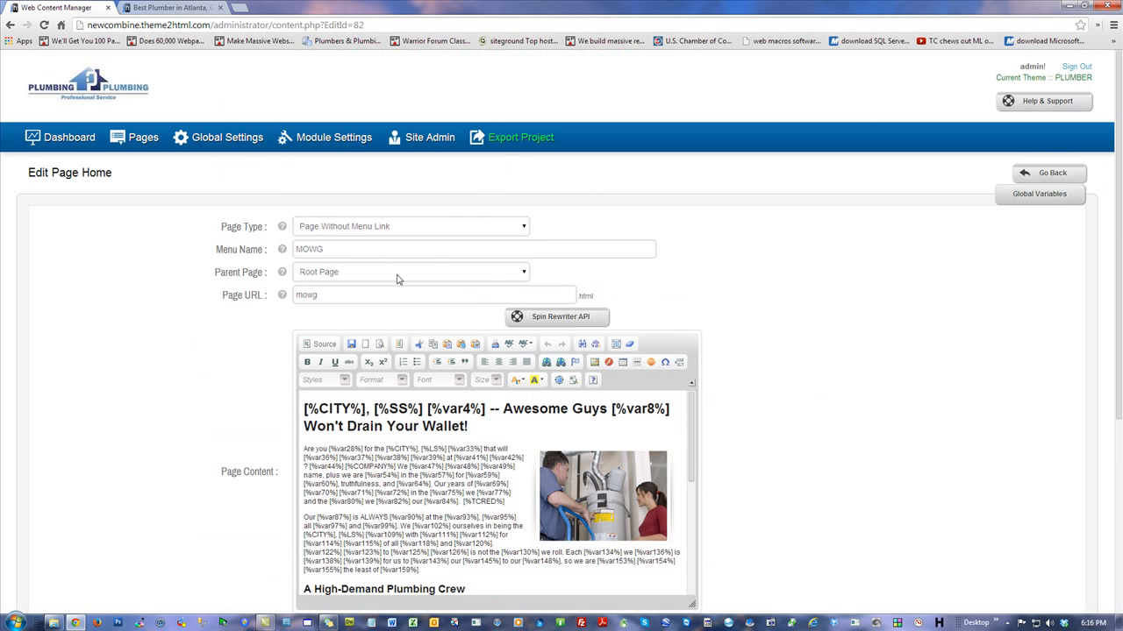
Step: Change the page URL to mowg-home and the menu name to MOWG-Home, and save the page back to the page list
left_click(346, 297)
type("-home")
scroll(786, 332, "down", 2)
scroll(786, 332, "up", 2)
left_click(352, 252)
scroll(874, 351, "down", 3)
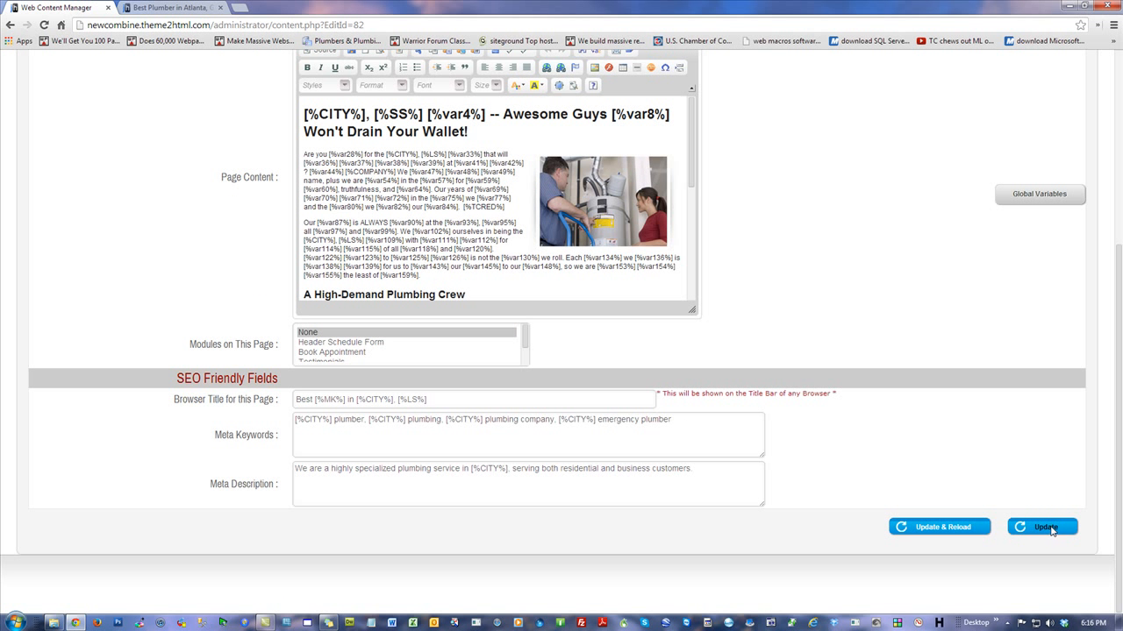
left_click(1051, 529)
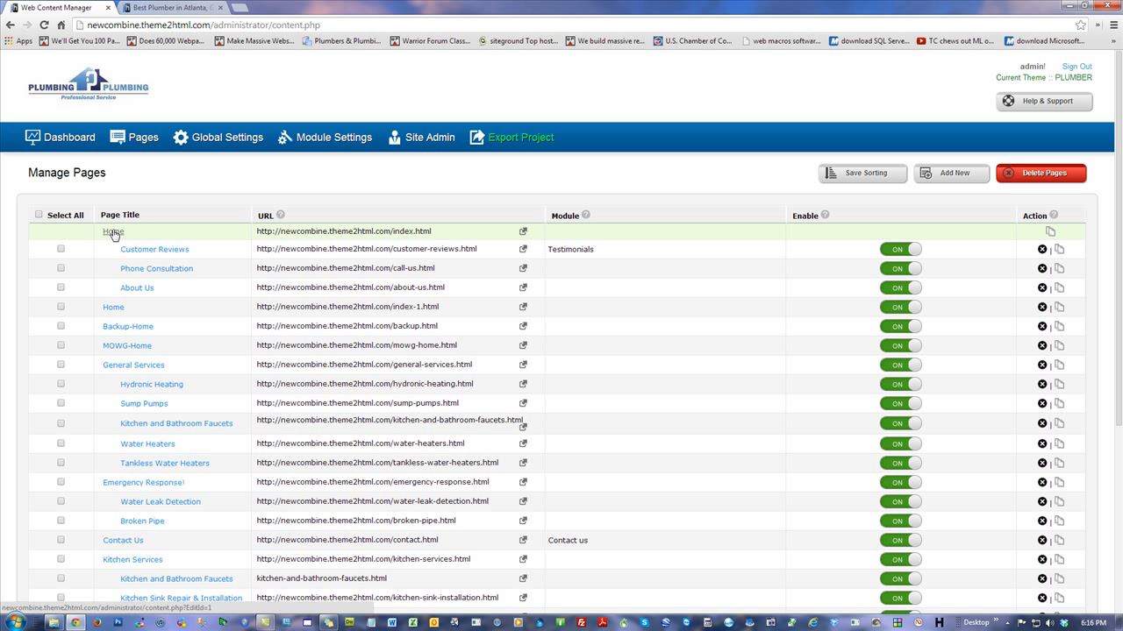
Step: Open the index-1 Home page for editing in a separate browser tab and the index.html Home page in the first tab
right_click(112, 308)
left_click(164, 315)
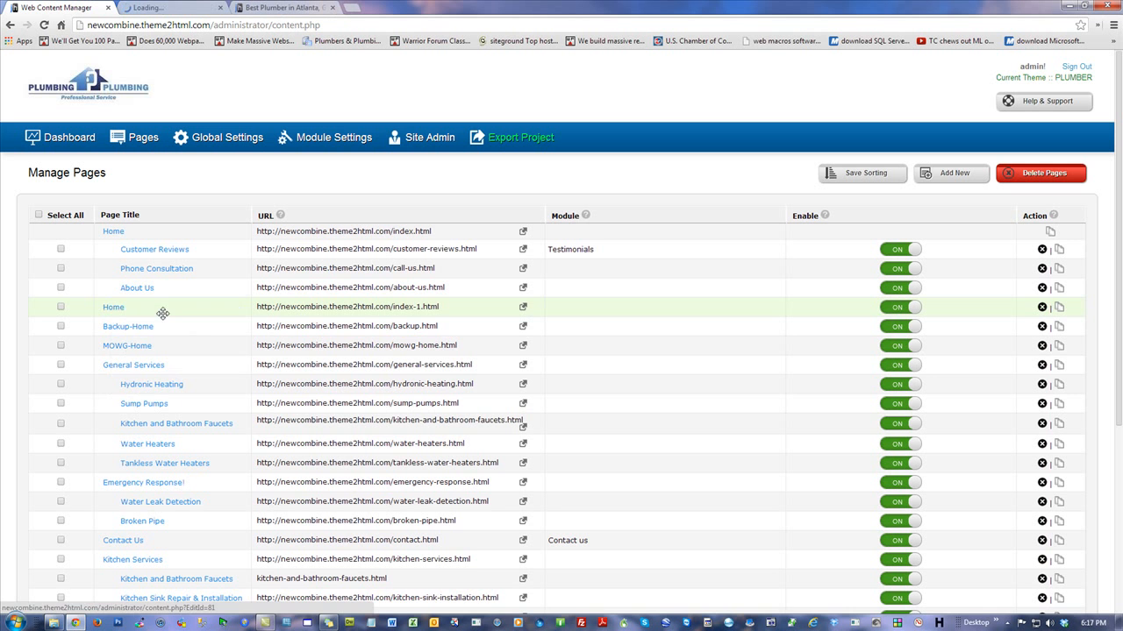
left_click(172, 8)
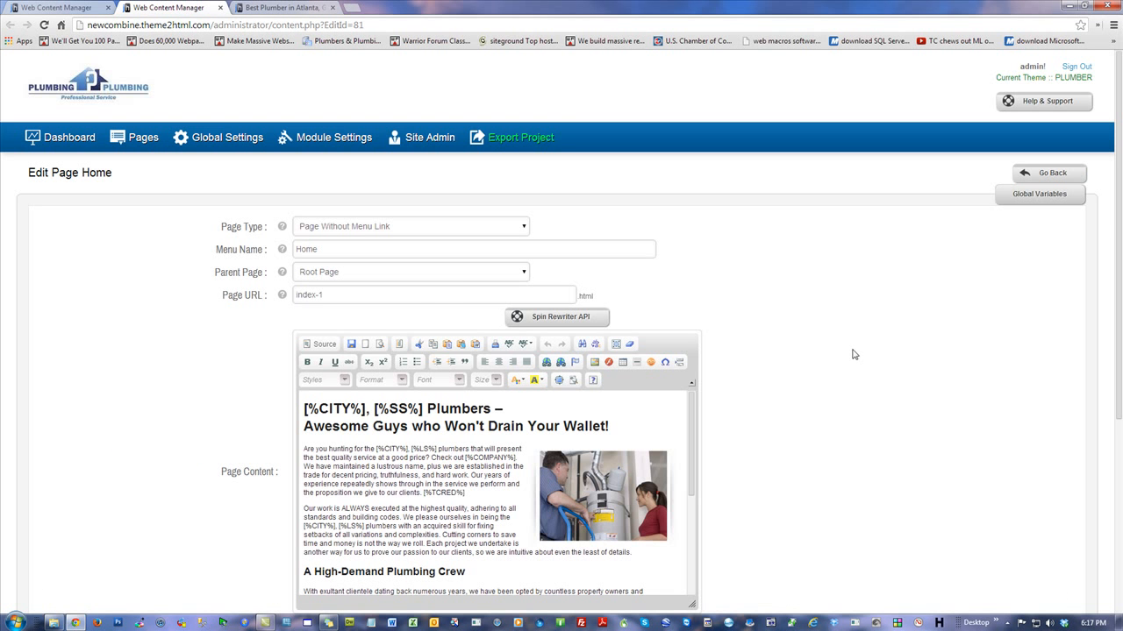
scroll(851, 351, "down", 2)
left_click(72, 11)
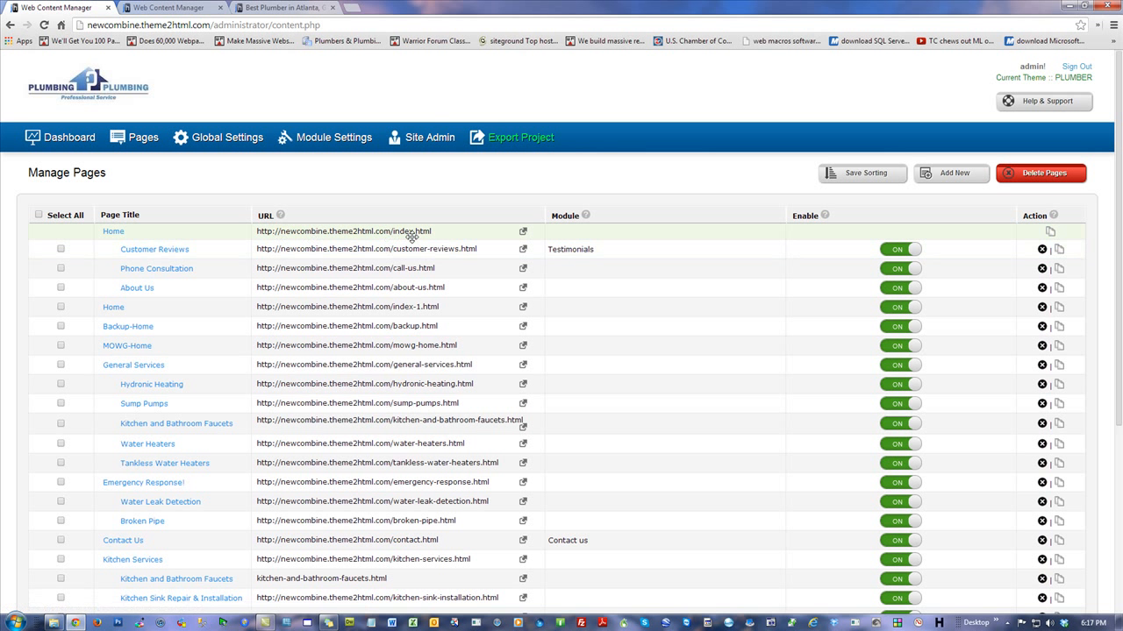
left_click(113, 231)
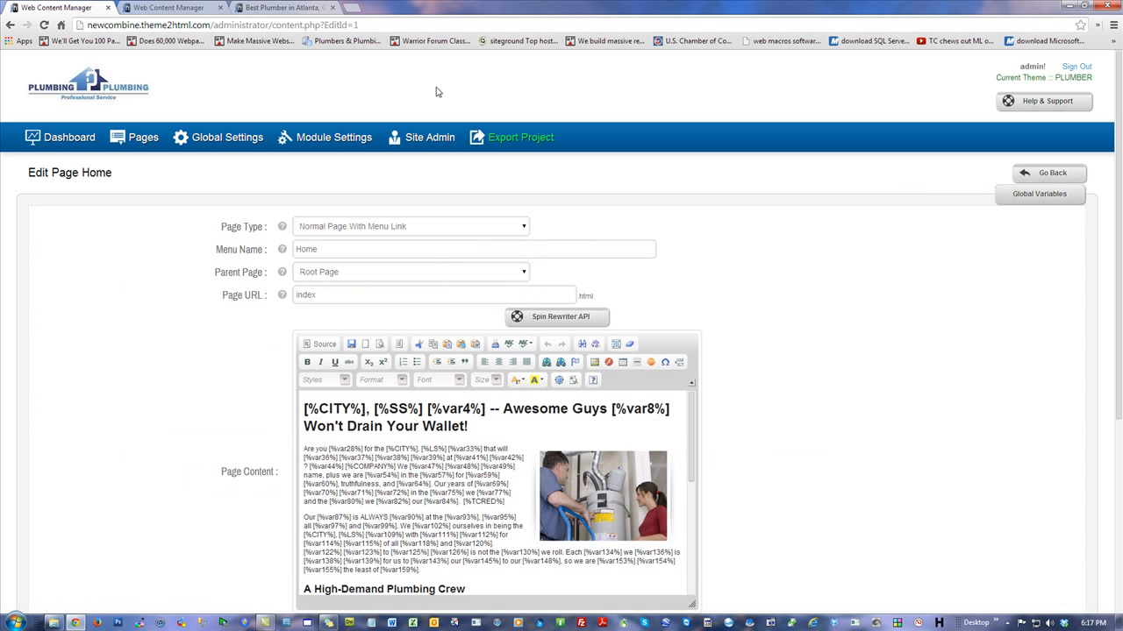
scroll(806, 331, "down", 2)
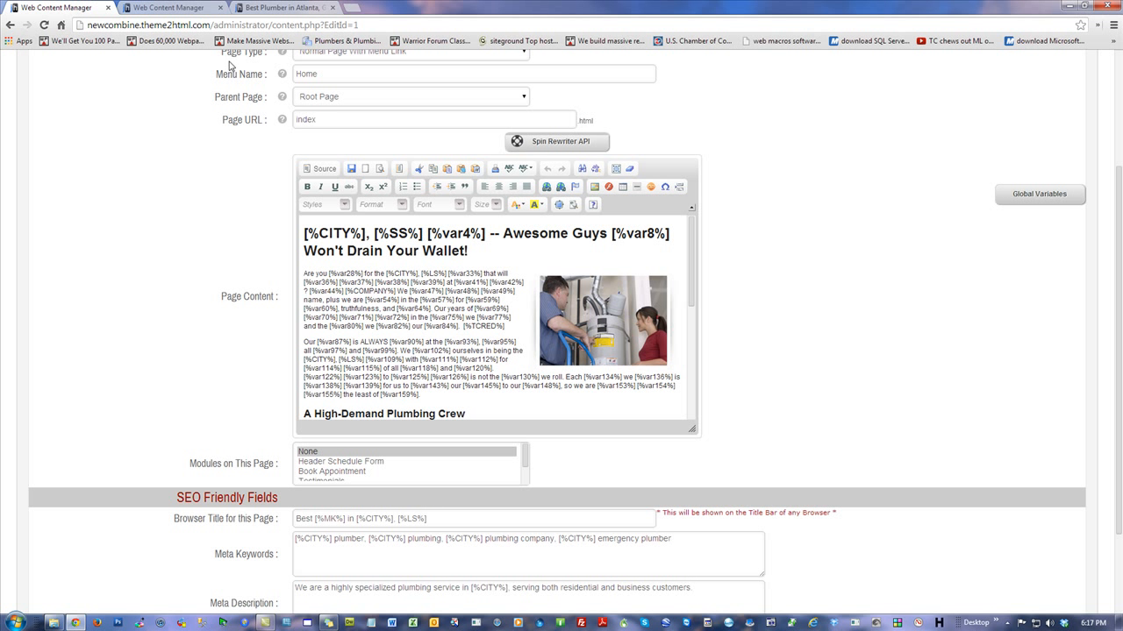
Step: Compare the content of the index and index-1 Home pages and switch both editors to HTML source view
left_click(195, 12)
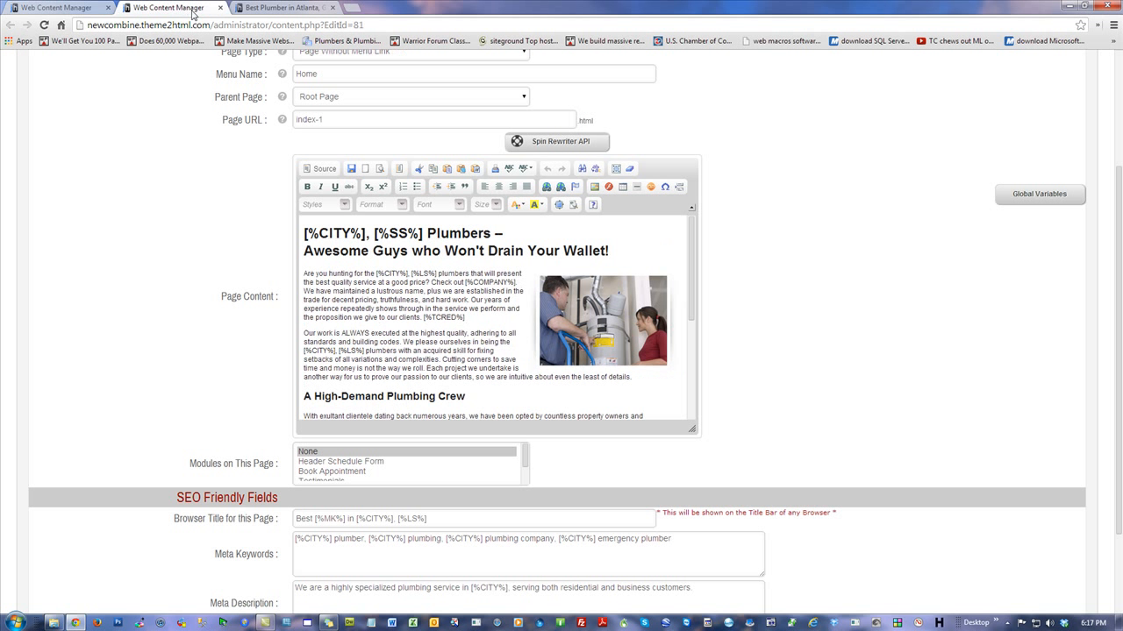
left_click(74, 11)
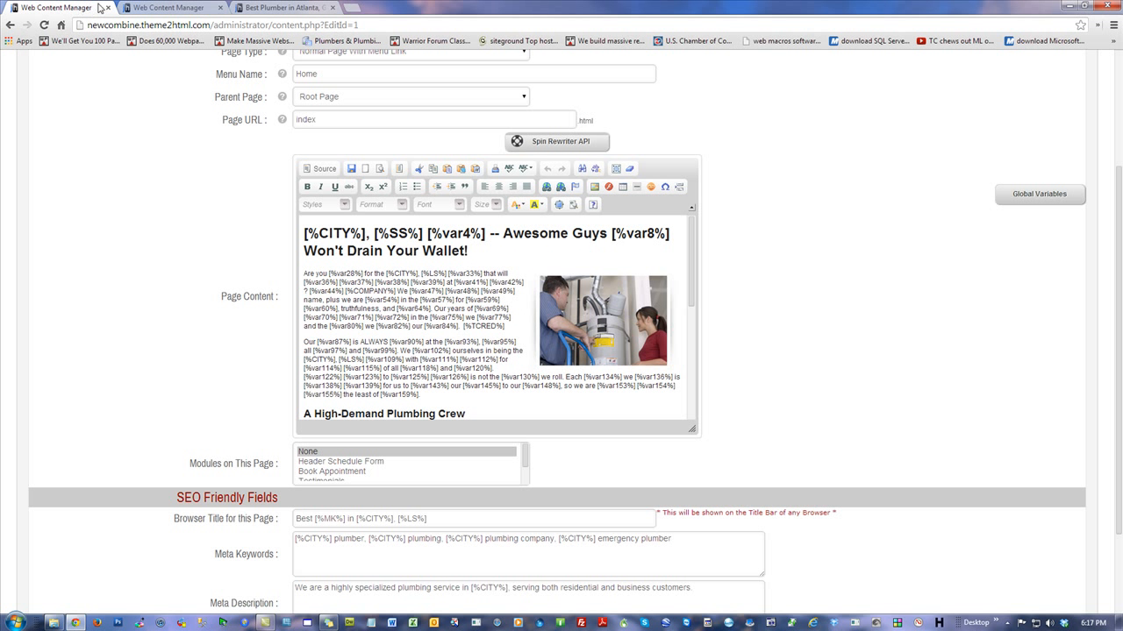
left_click(175, 9)
right_click(404, 281)
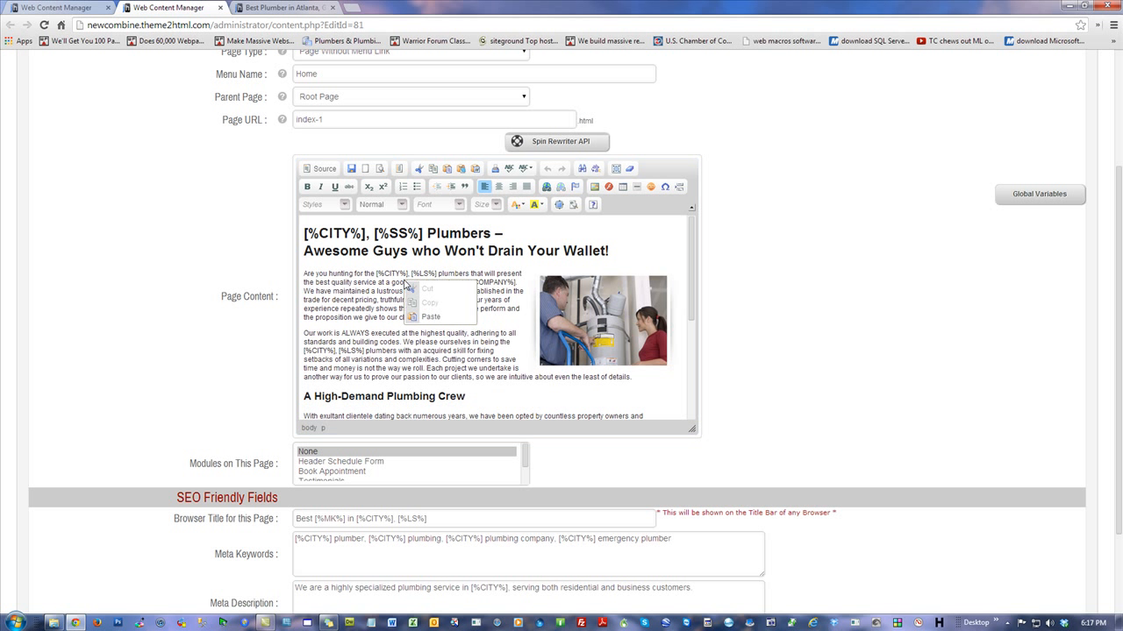
left_click(379, 280)
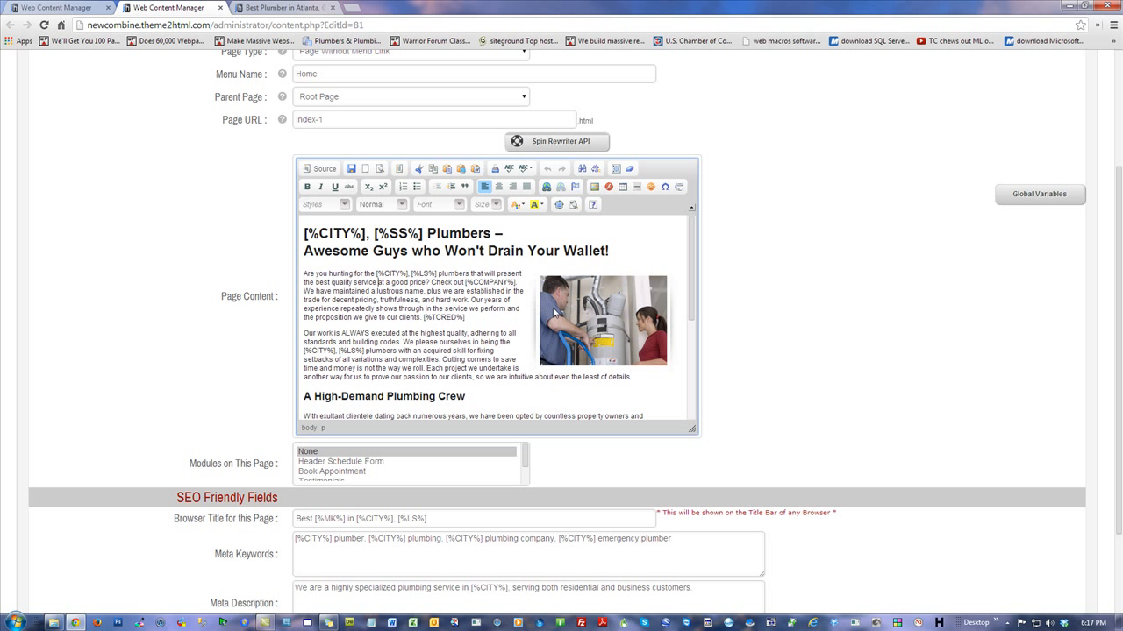
left_click(320, 169)
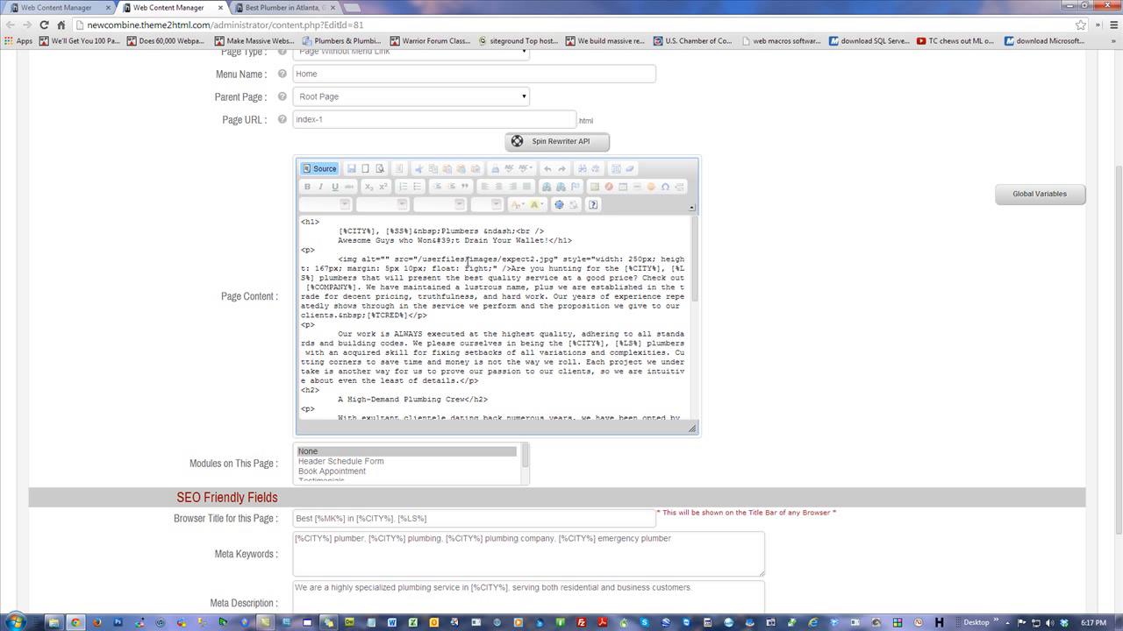
left_click(56, 8)
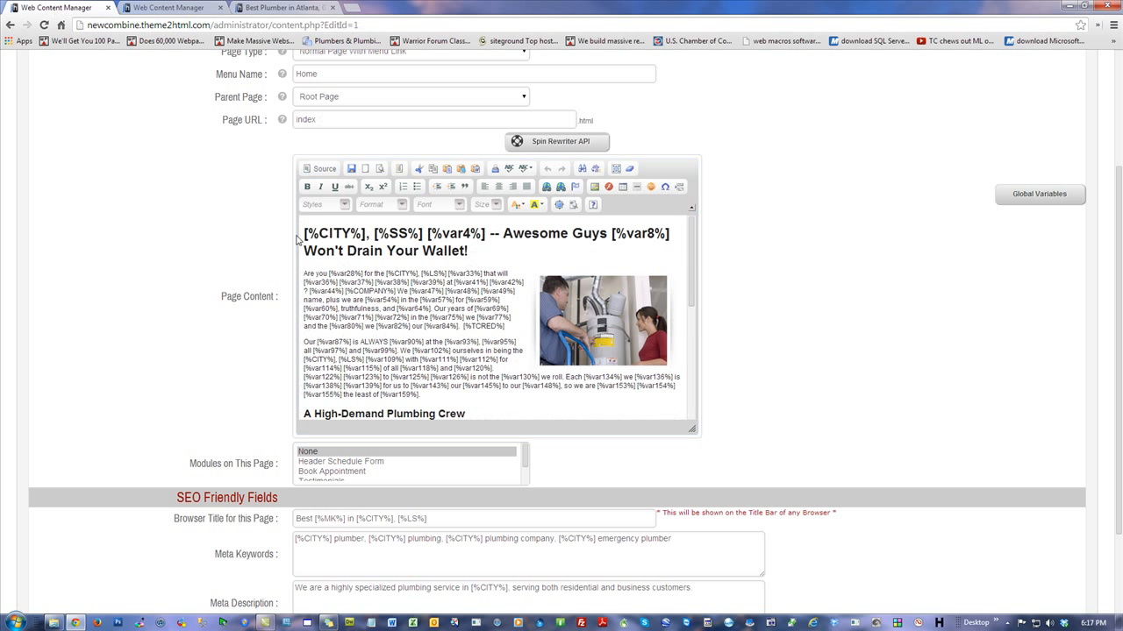
left_click(311, 170)
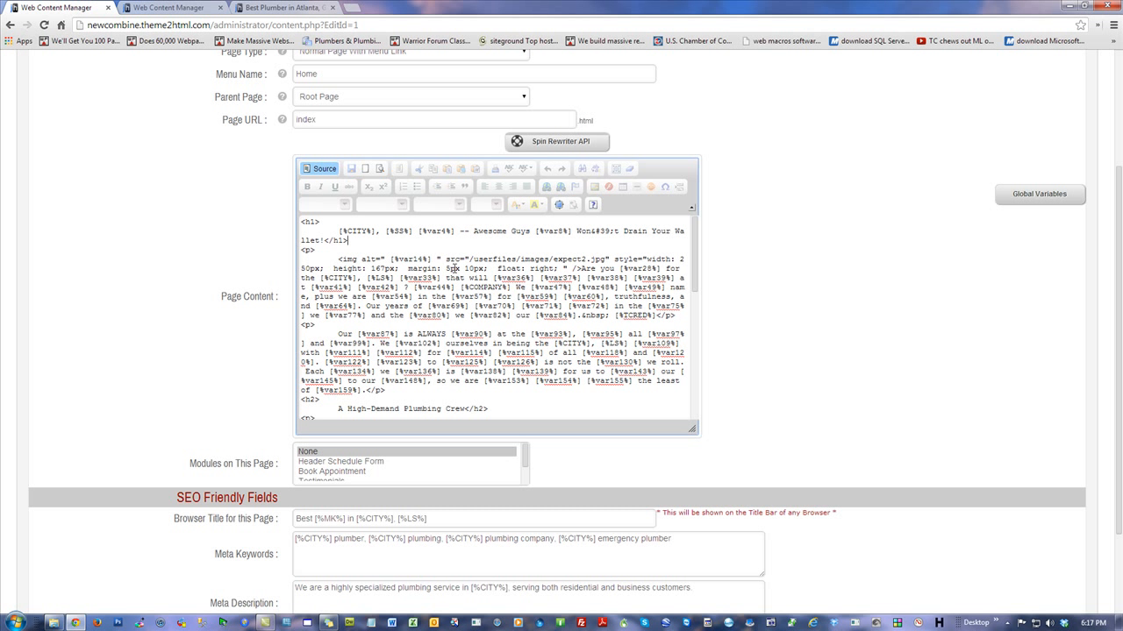
key("ctrl+a")
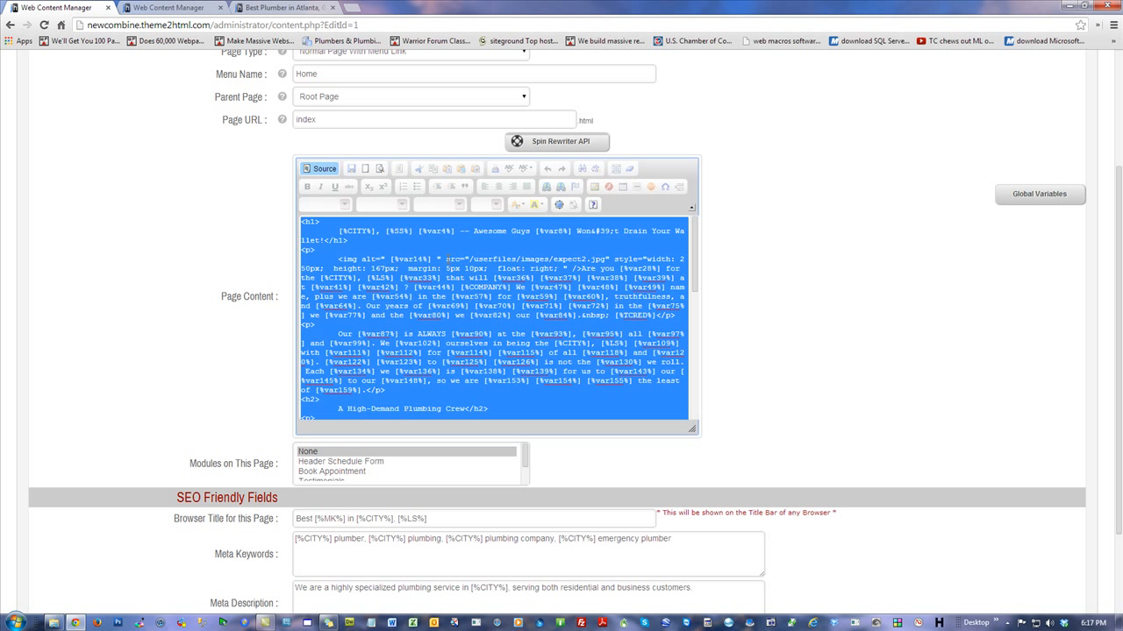
left_click(355, 243)
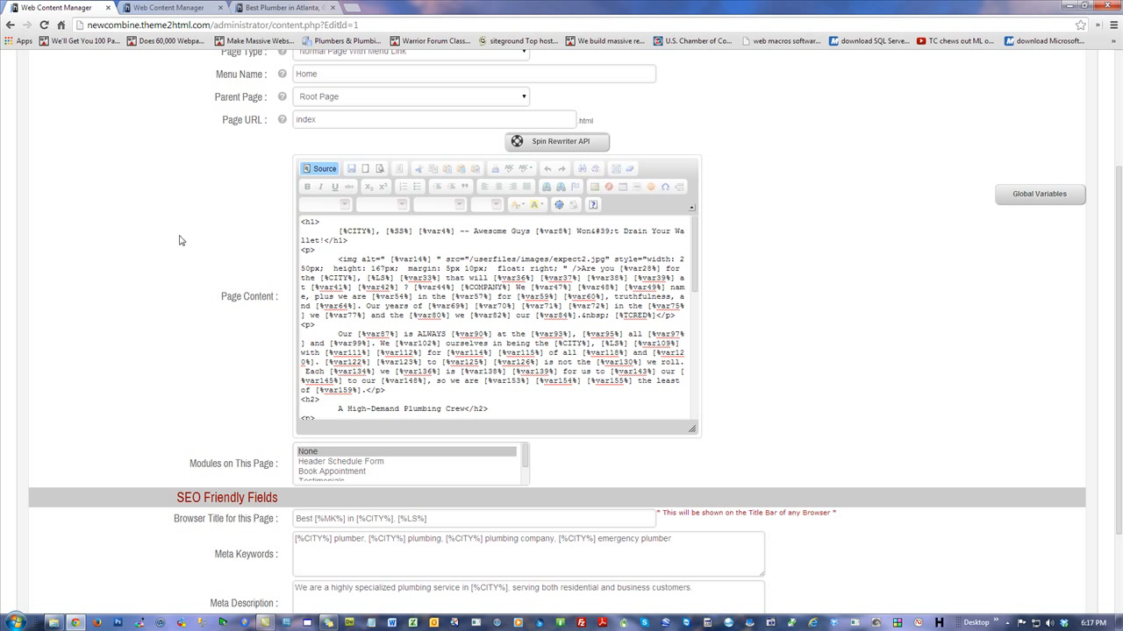
left_click(216, 214)
key("ctrl+a")
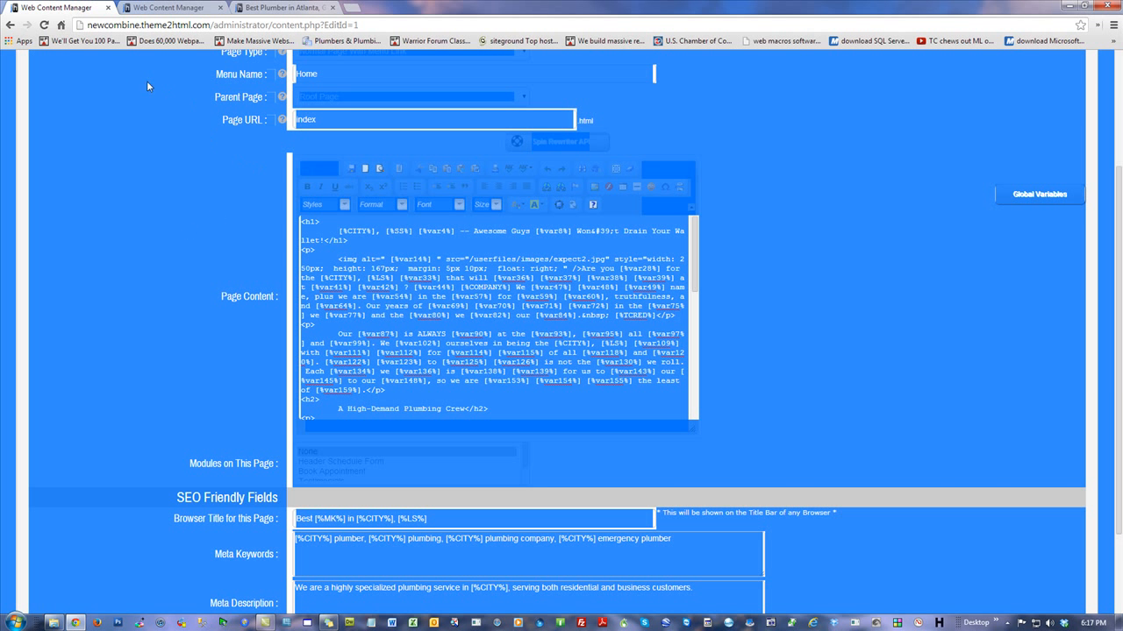
left_click(385, 324)
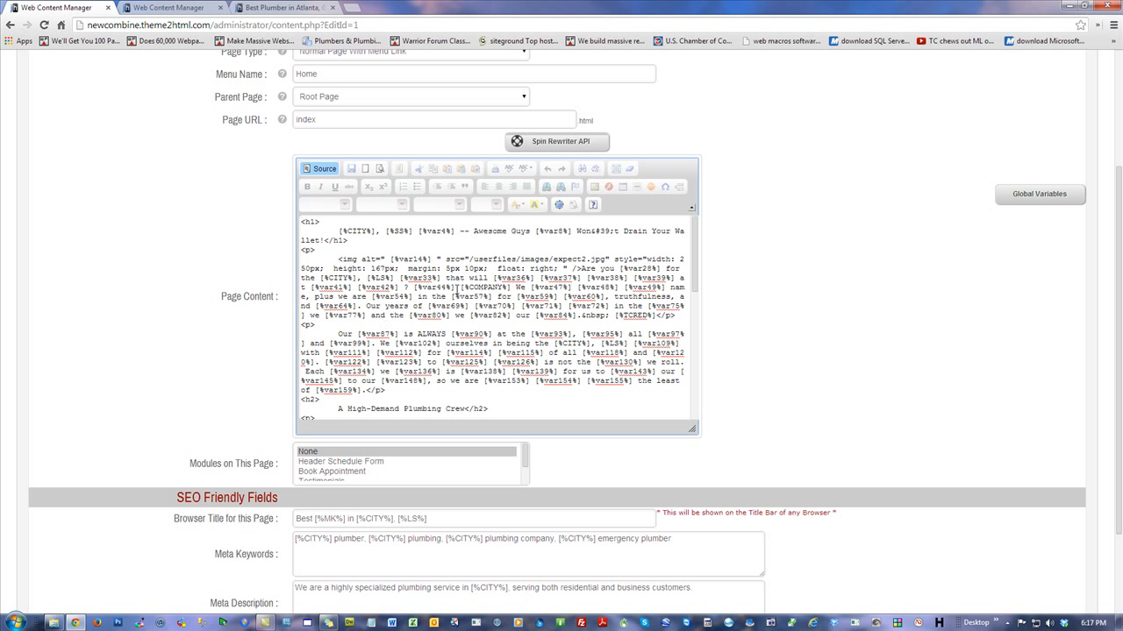
left_click(113, 175)
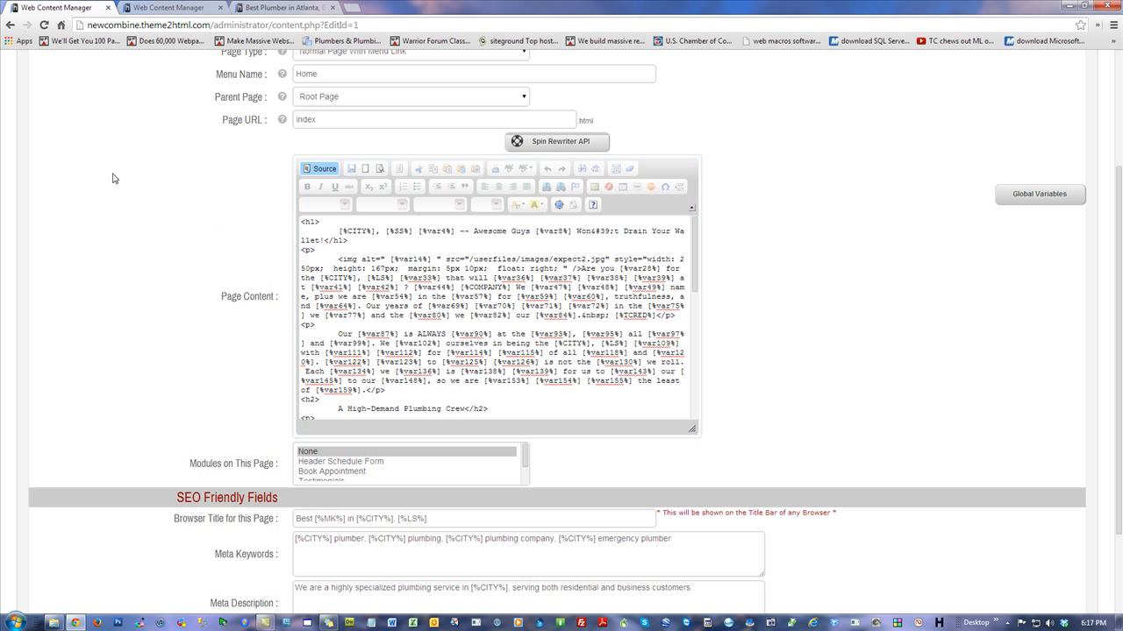
Step: Replace the index Home page's entire HTML source with the source copied from the index-1 Home page
key("ctrl+a")
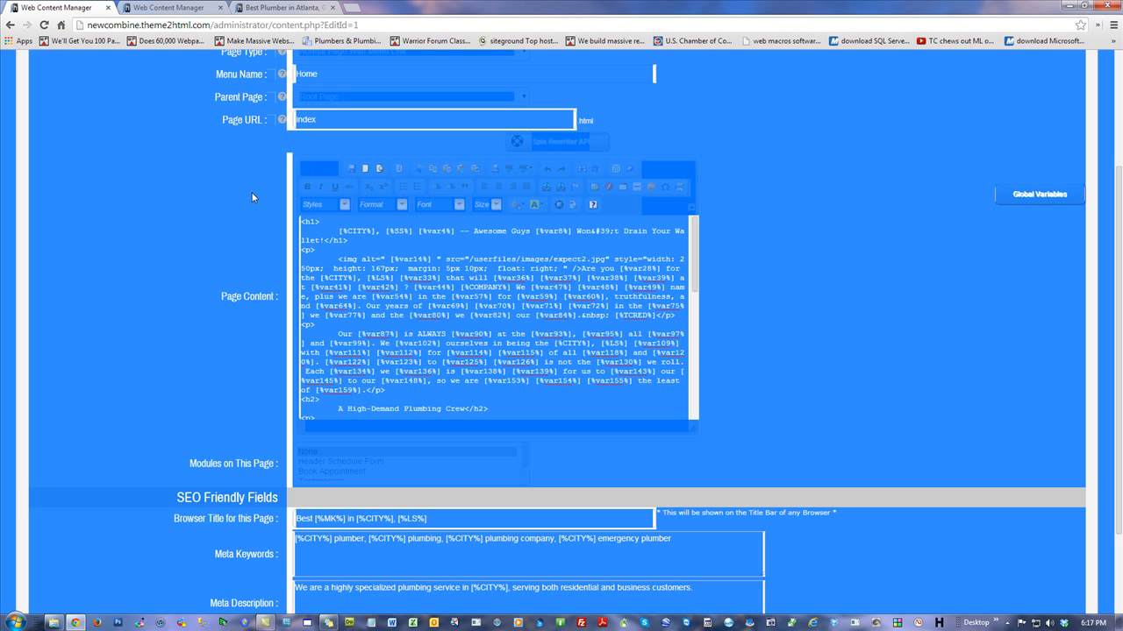
left_click(424, 282)
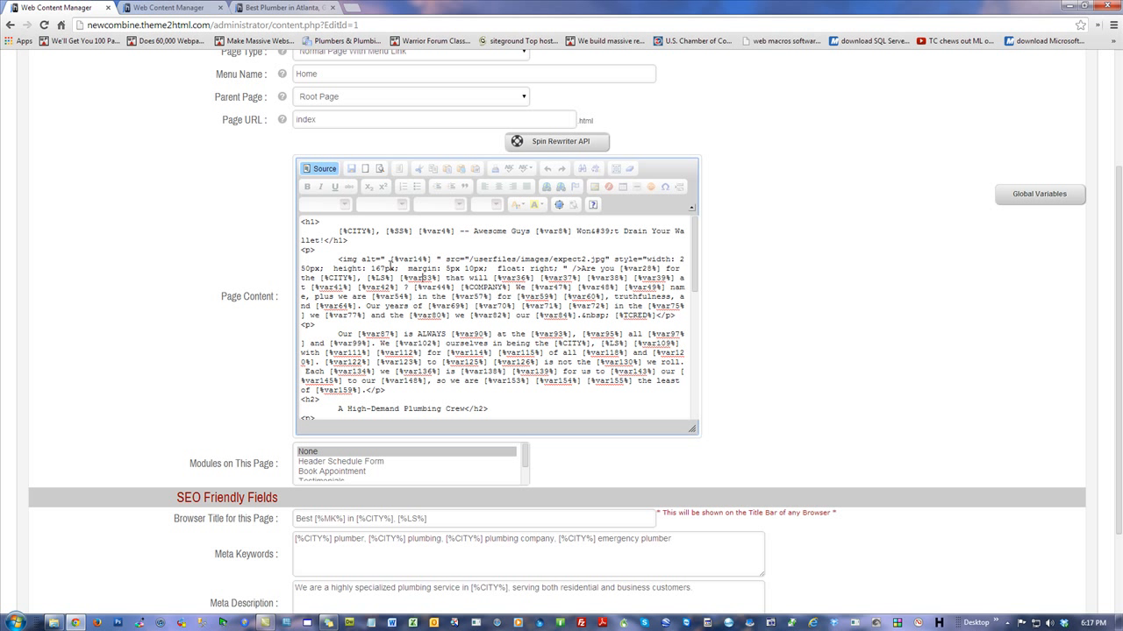
key("ctrl+a")
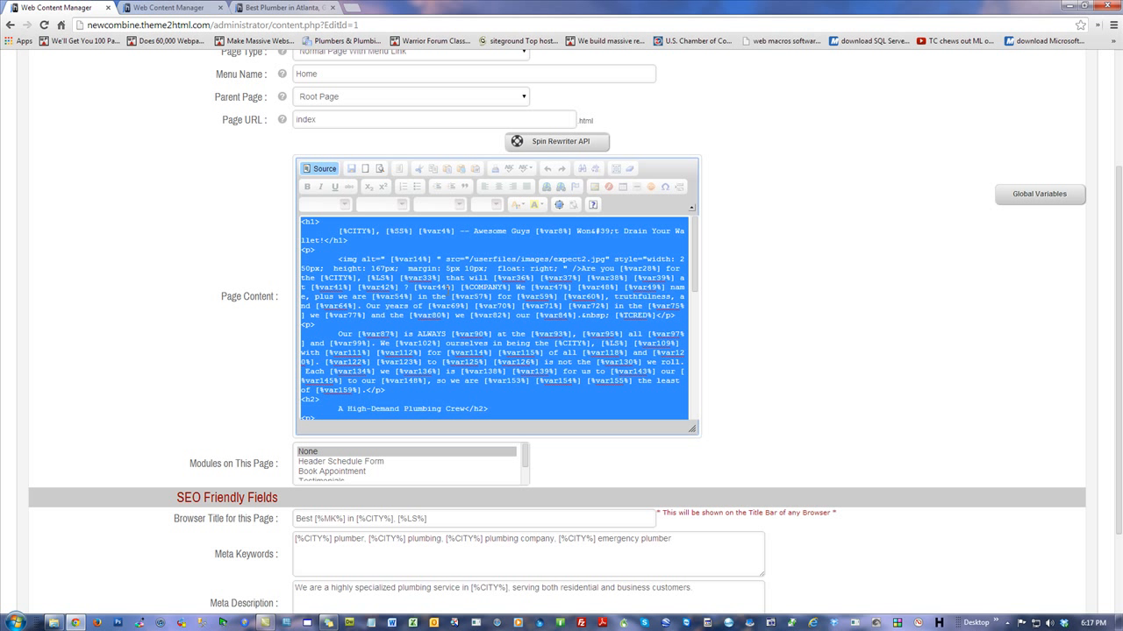
key("Delete")
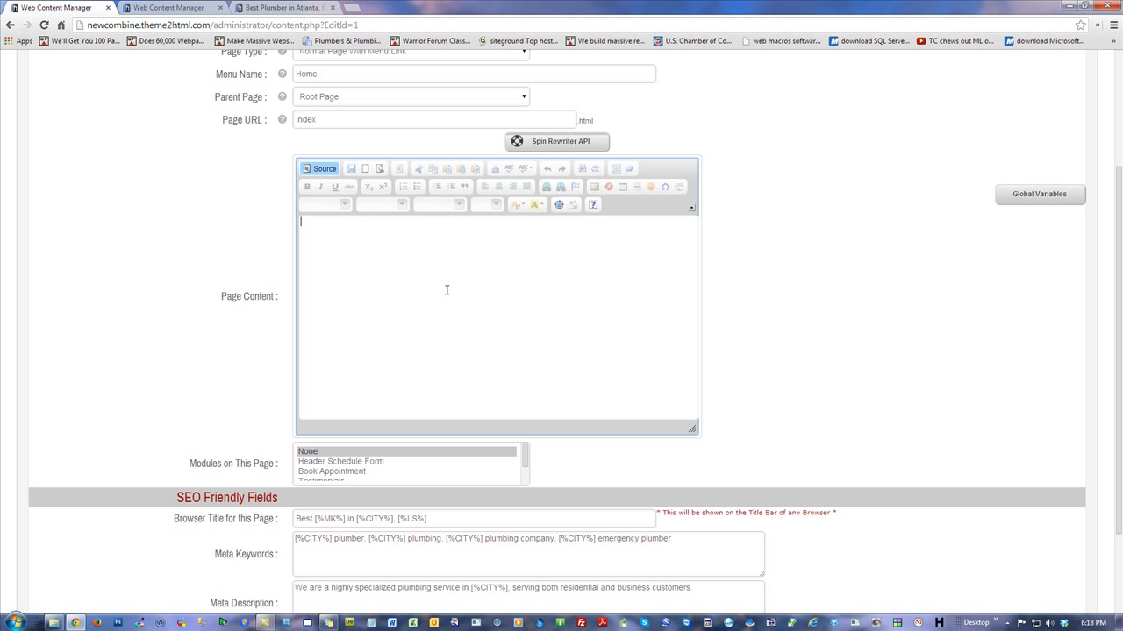
left_click(175, 8)
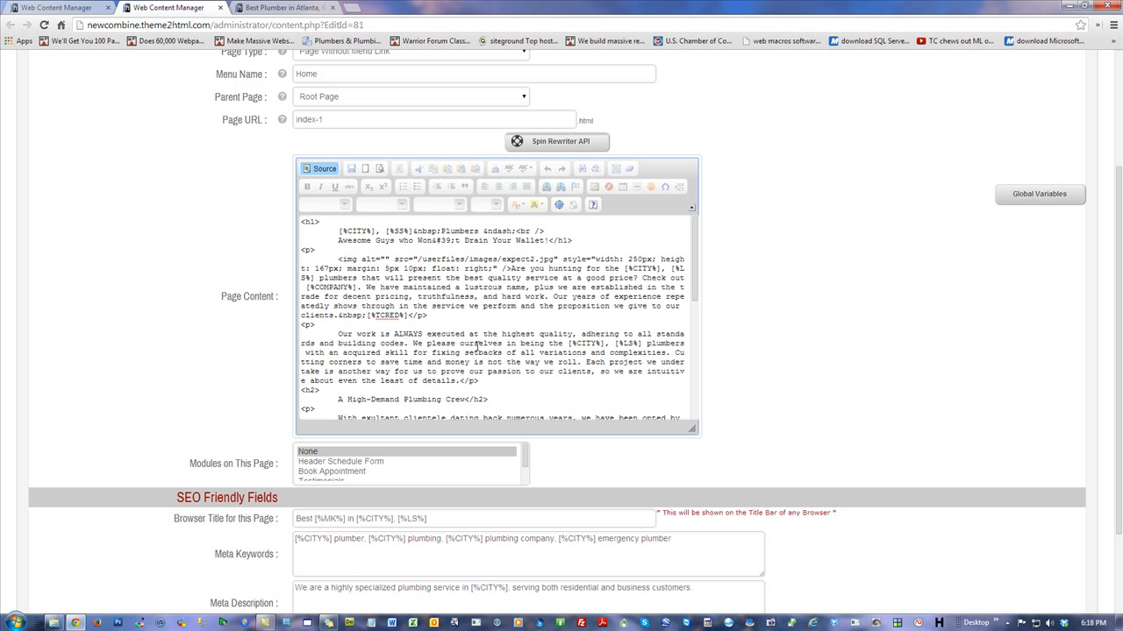
key("ctrl+a")
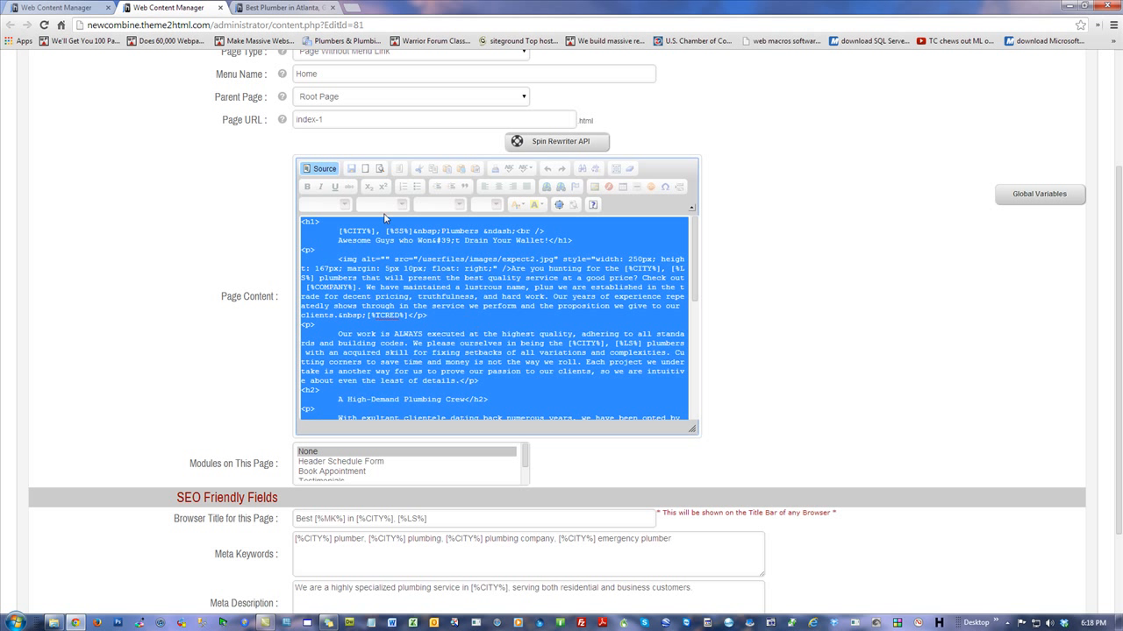
left_click(62, 8)
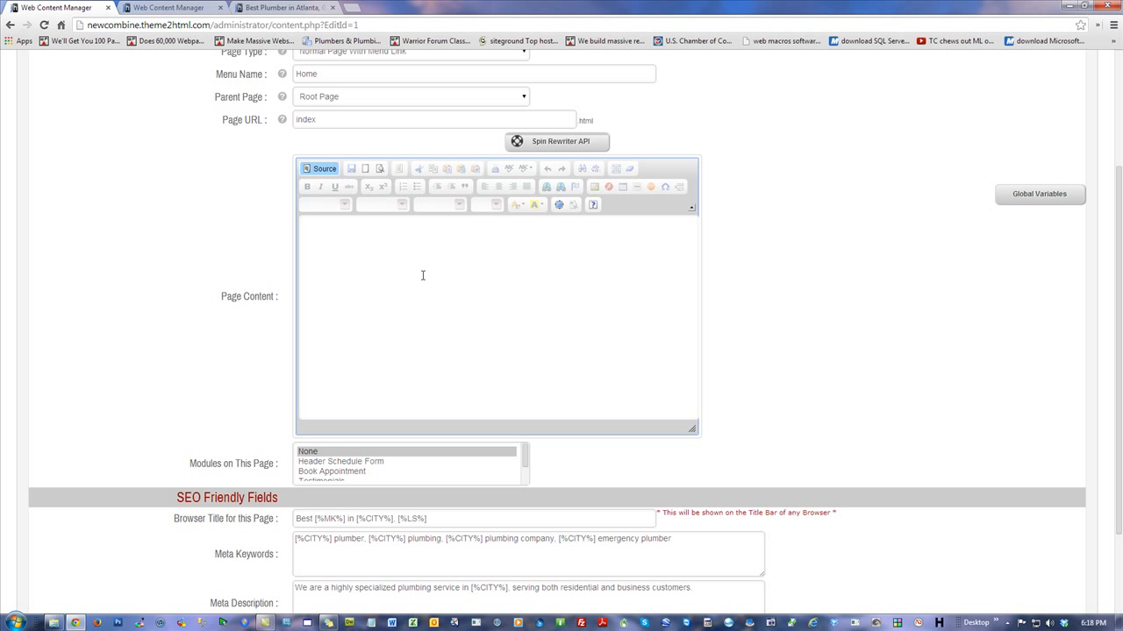
key("ctrl+v")
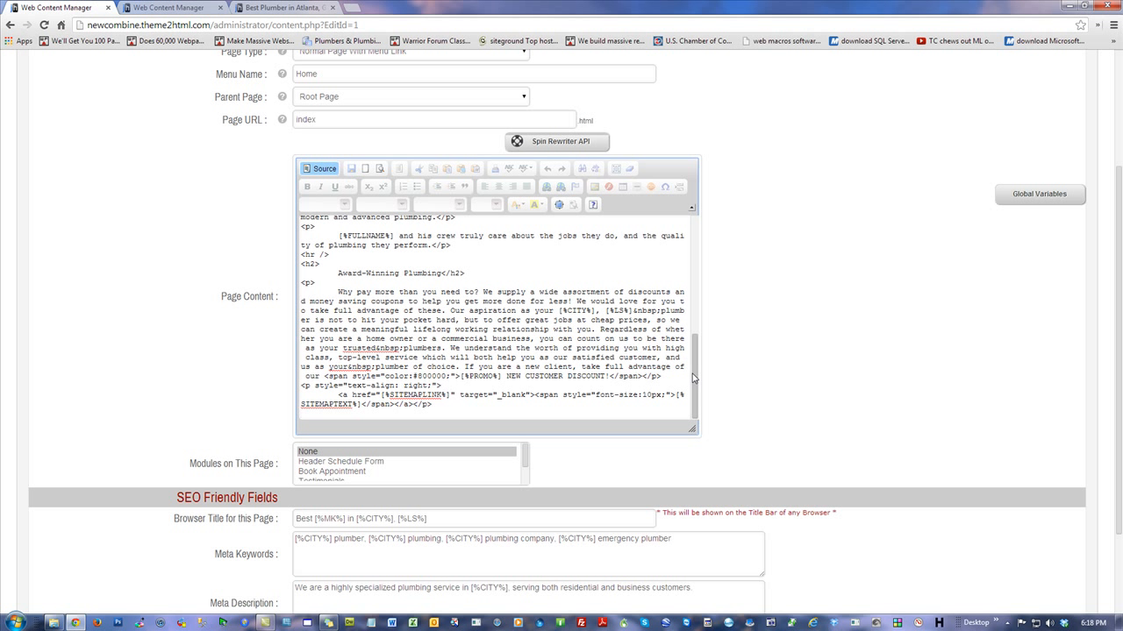
left_click_drag(693, 377, 700, 211)
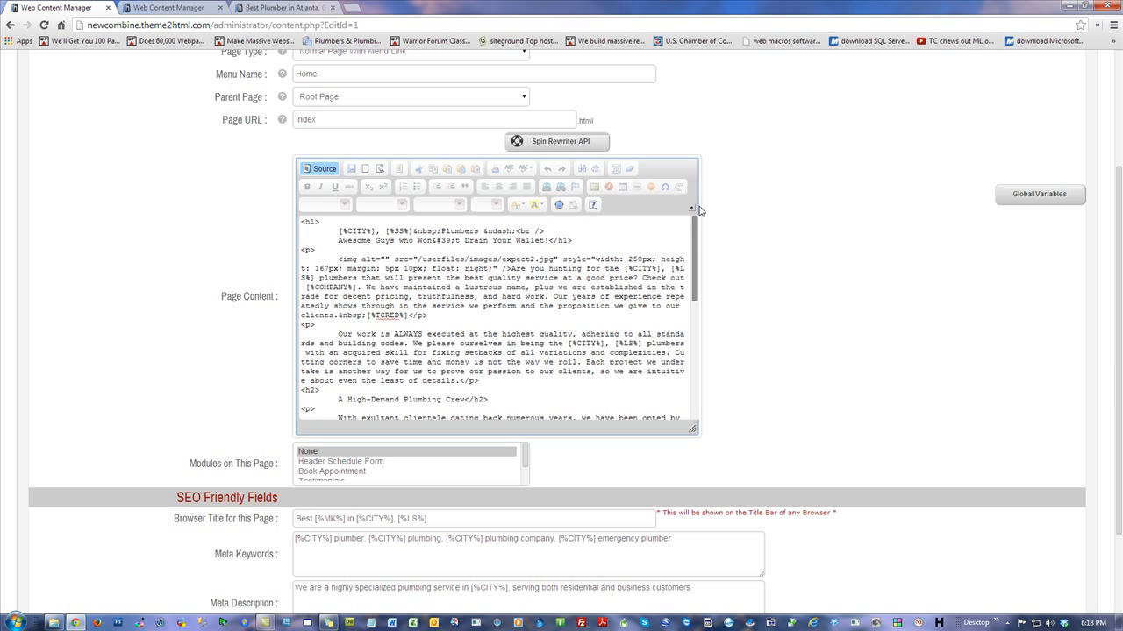
Step: Set the alt text of the expect2.jpg image in the Home source to "[%CITY%] Plumber", reusing the city variable from the heading
left_click(384, 260)
left_click_drag(377, 232, 339, 231)
key("ctrl+c")
left_click(386, 258)
key("ctrl+v")
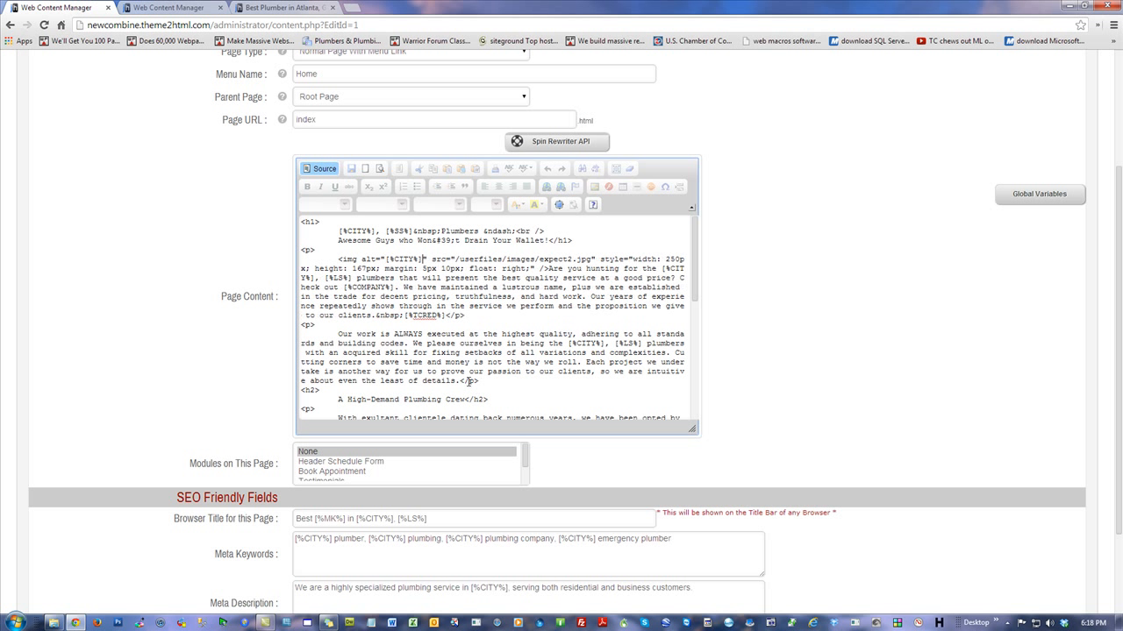
type("Plumb")
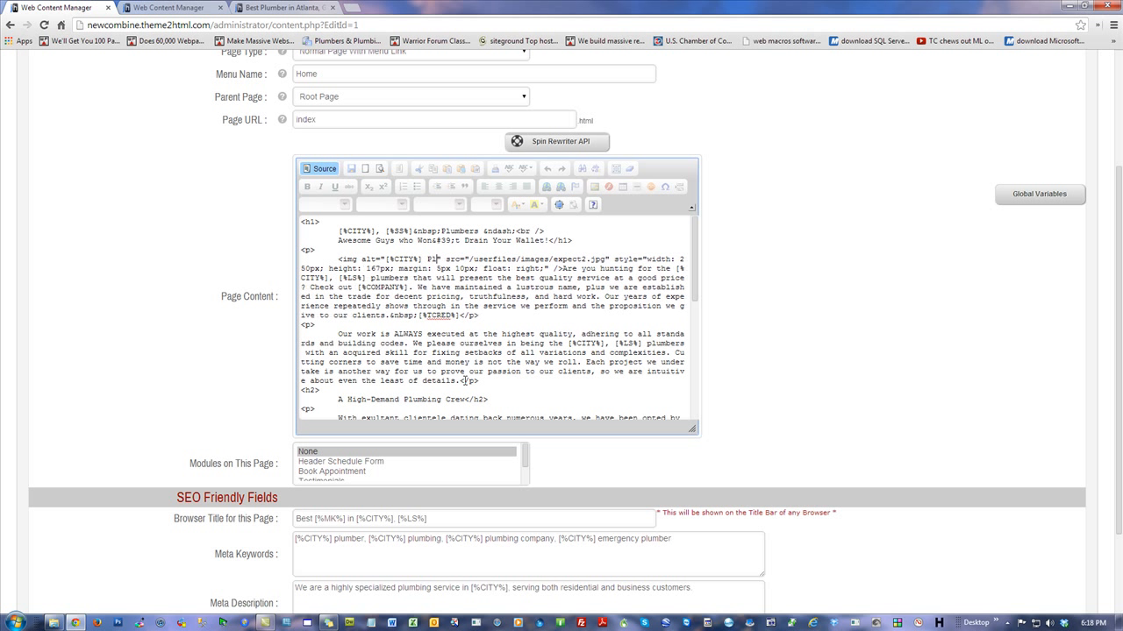
type("er")
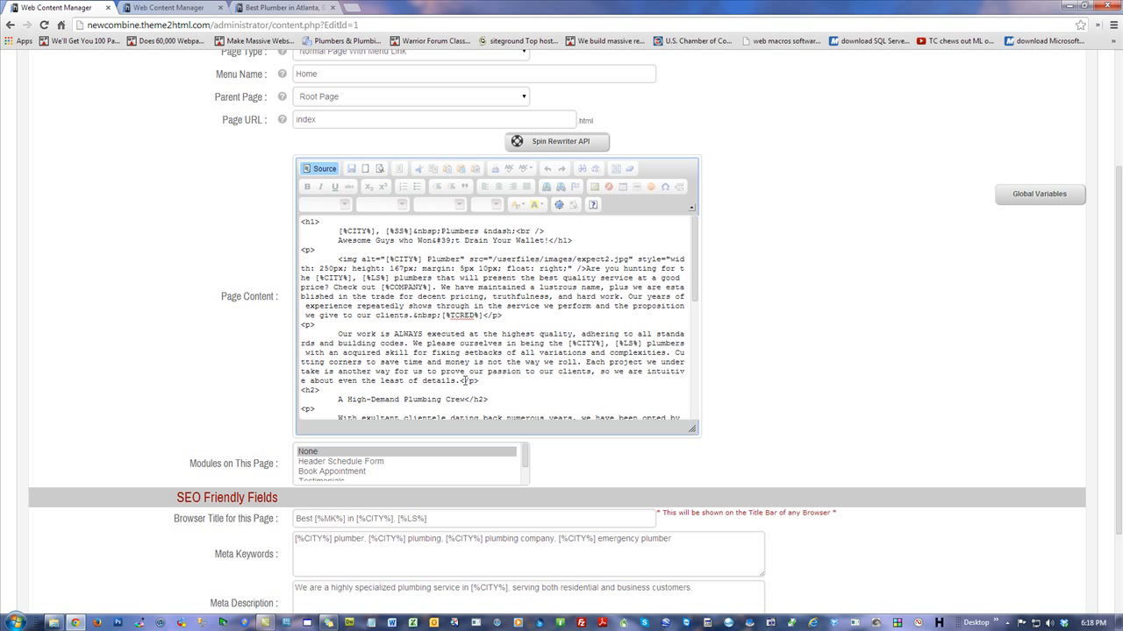
left_click(527, 320)
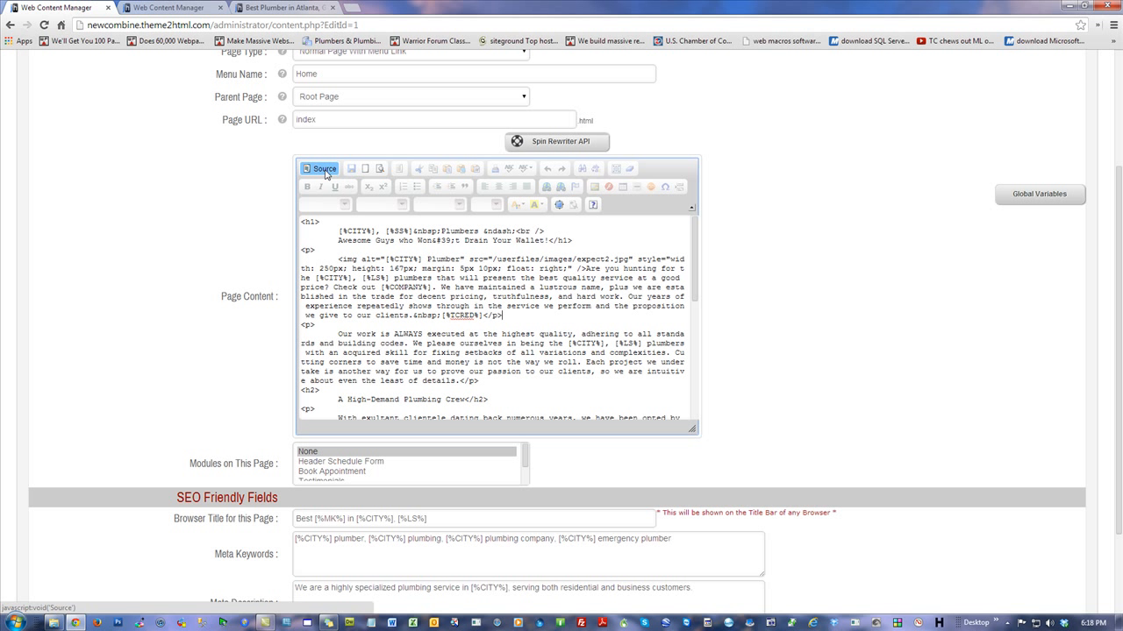
Step: Insert "Emergency" at the start of the expect2.jpg alt text so it reads "Emergency [%CITY%] Plumber"
left_click(385, 261)
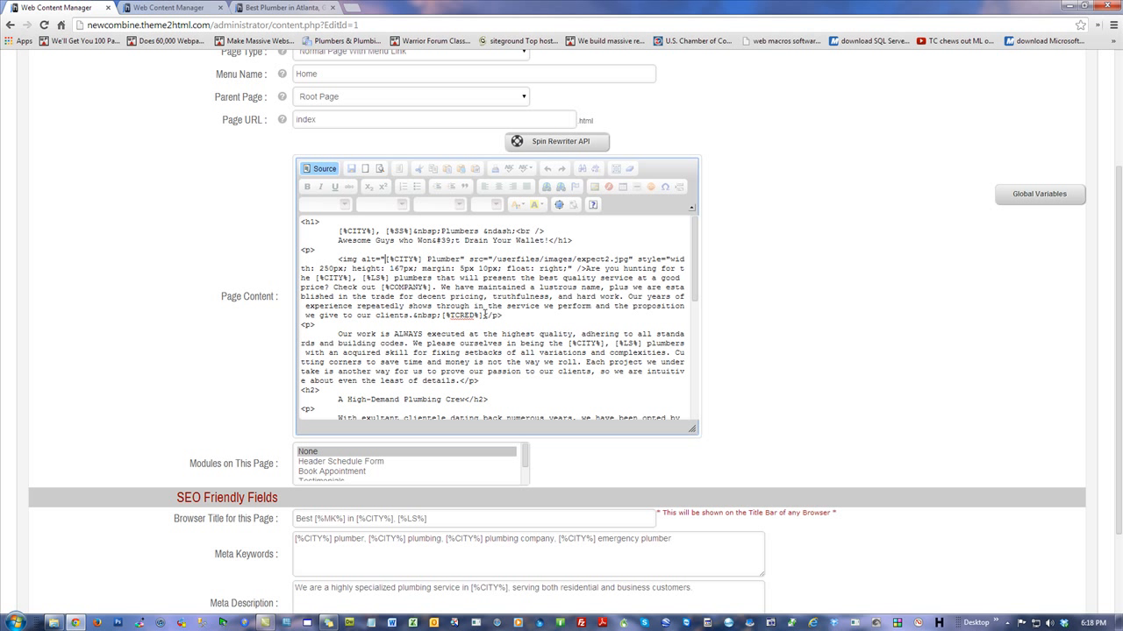
type("Emer")
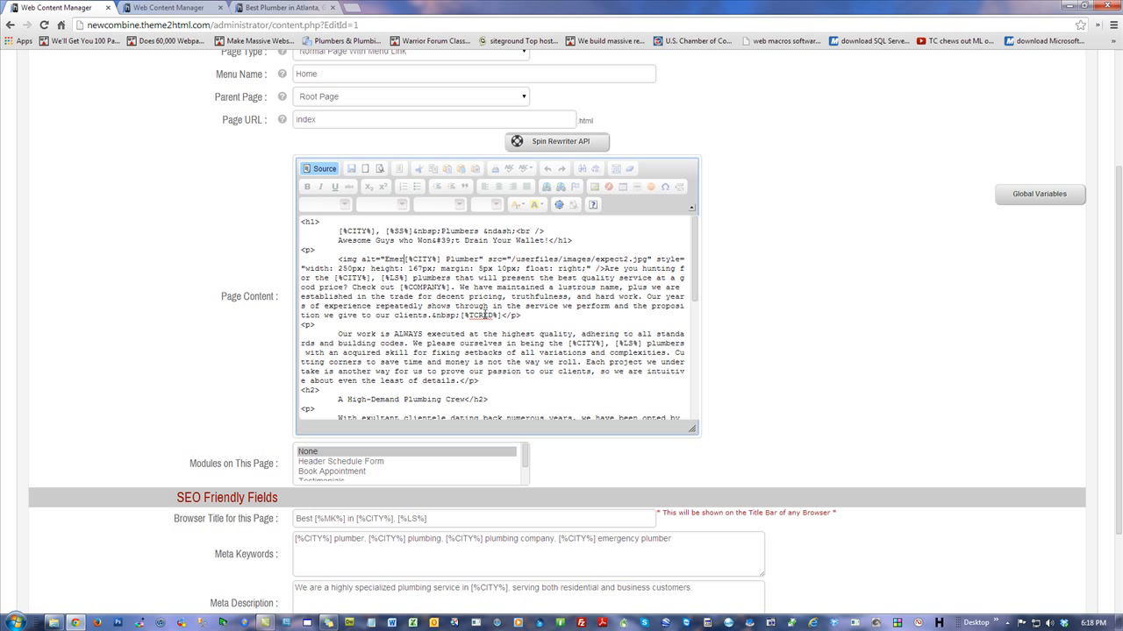
type("gen")
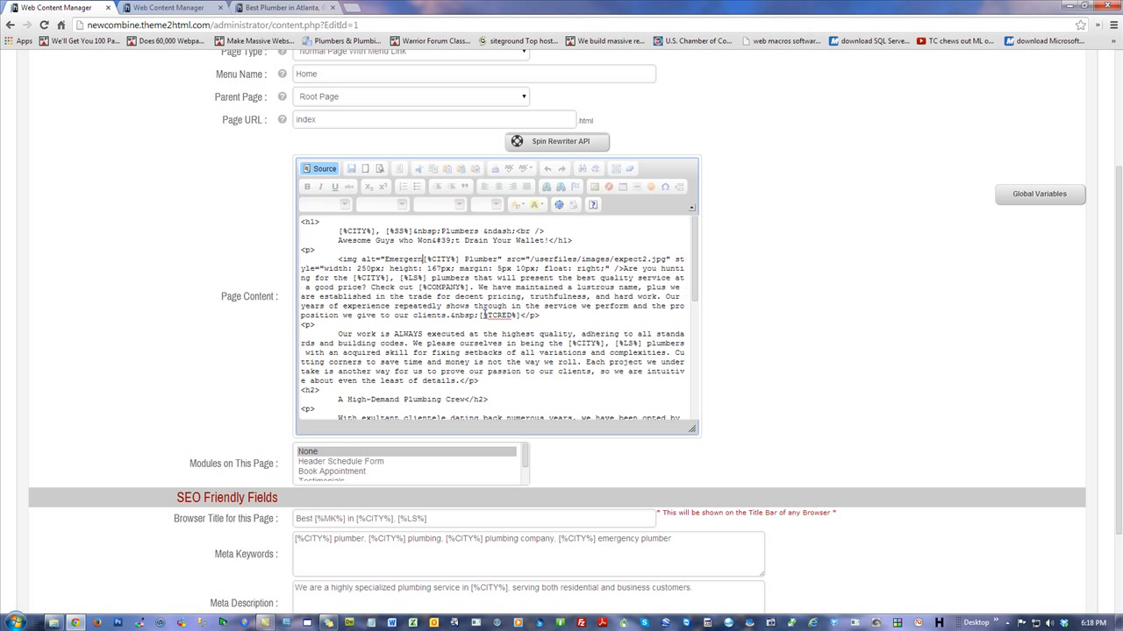
type("cy")
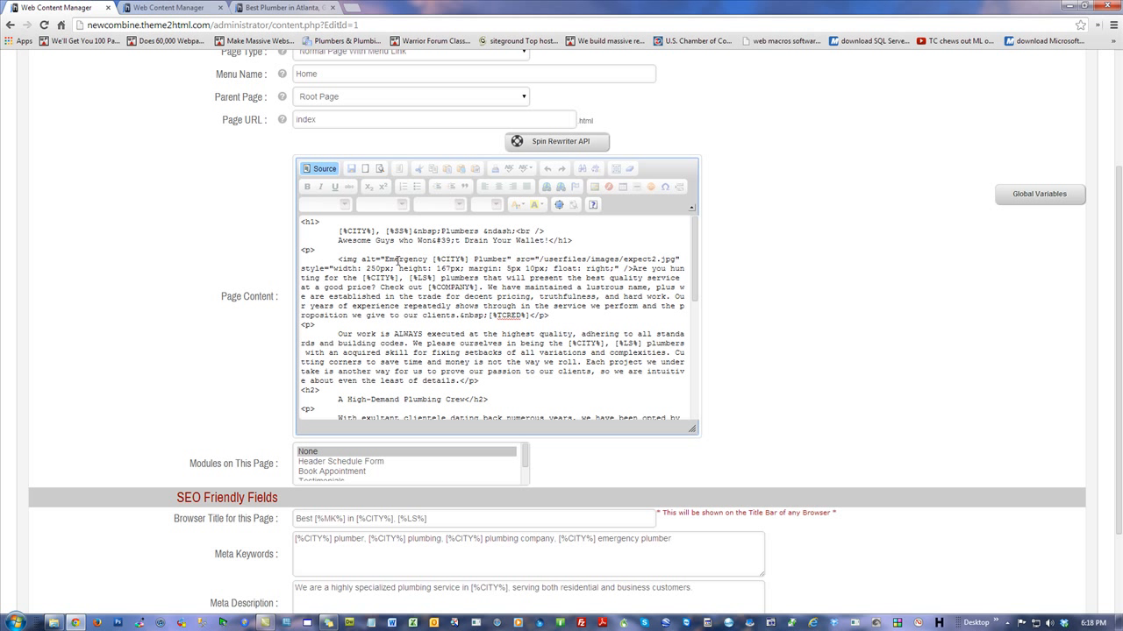
left_click_drag(385, 260, 510, 260)
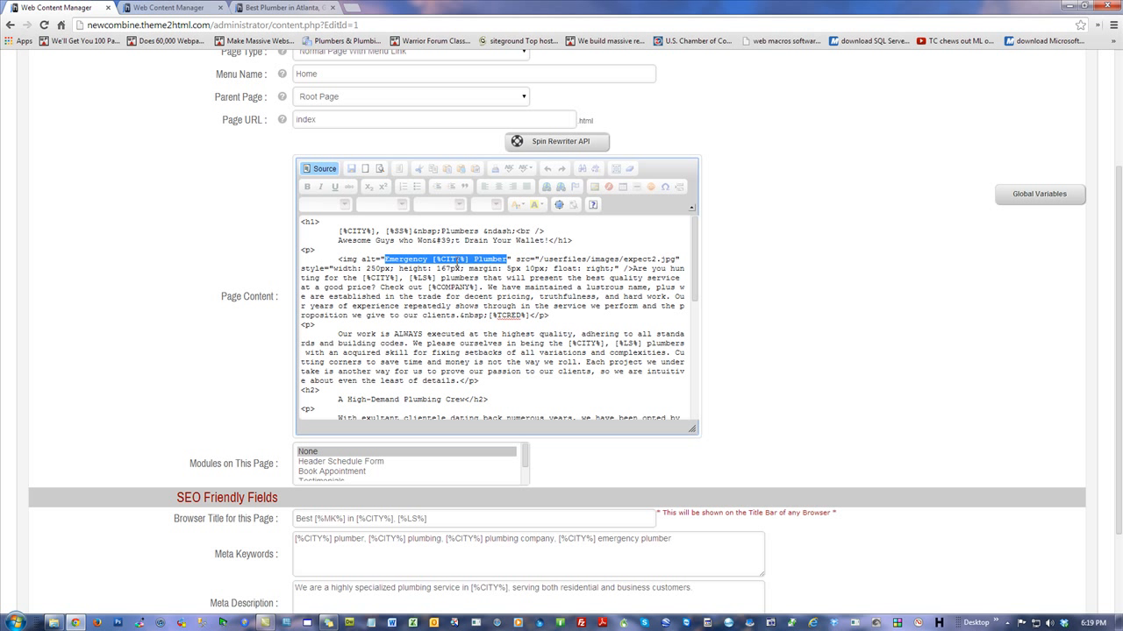
Step: Return the Home editor to visual view, save the page, and close the index-1 editing tab
left_click(341, 167)
scroll(910, 368, "down", 3)
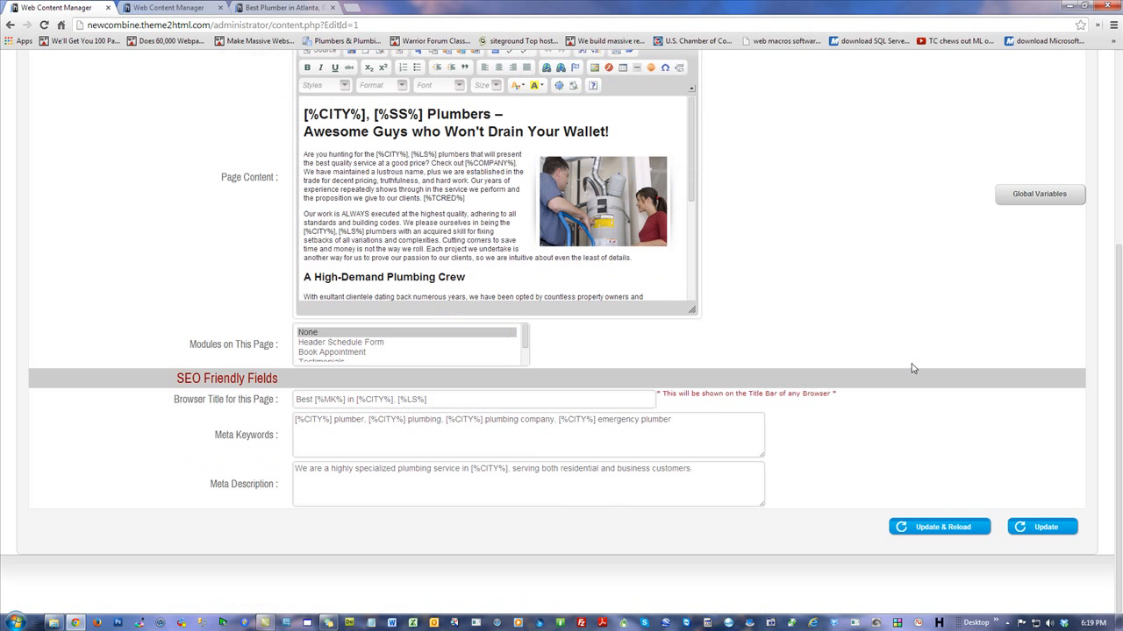
left_click(1043, 526)
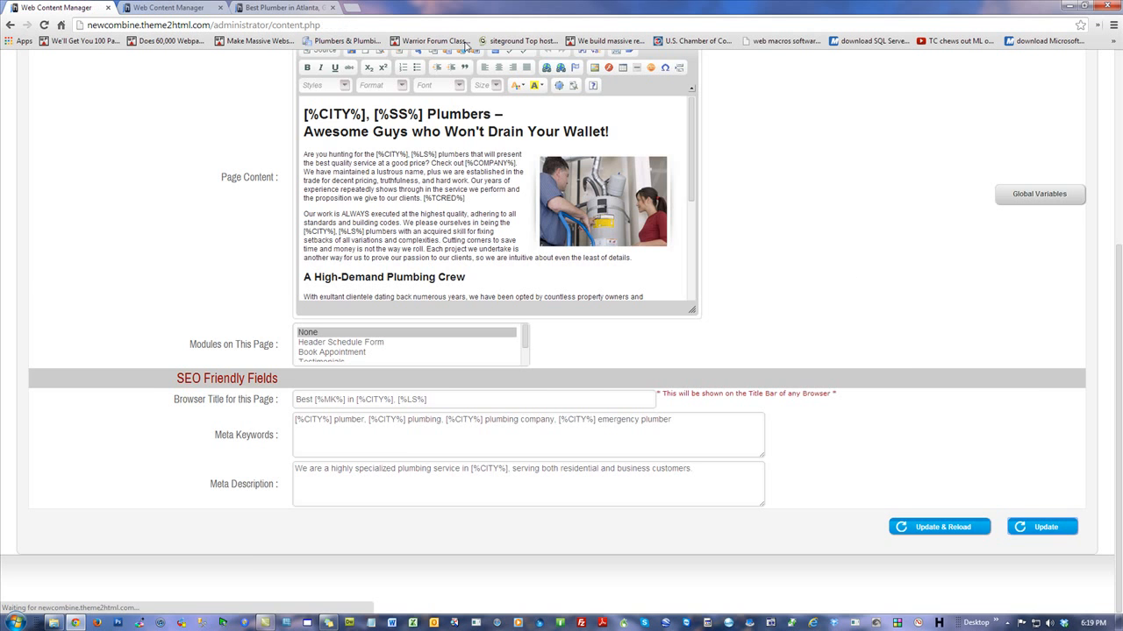
left_click(152, 10)
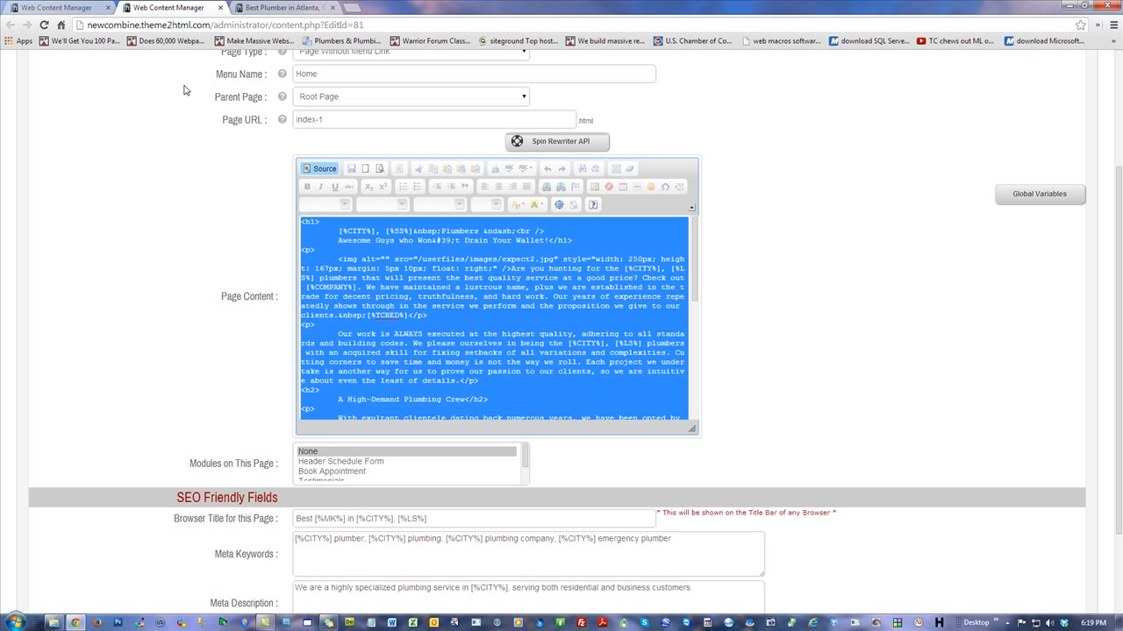
left_click(220, 8)
Step: Reload the live plumbing home page and review its heading and body text
left_click(189, 9)
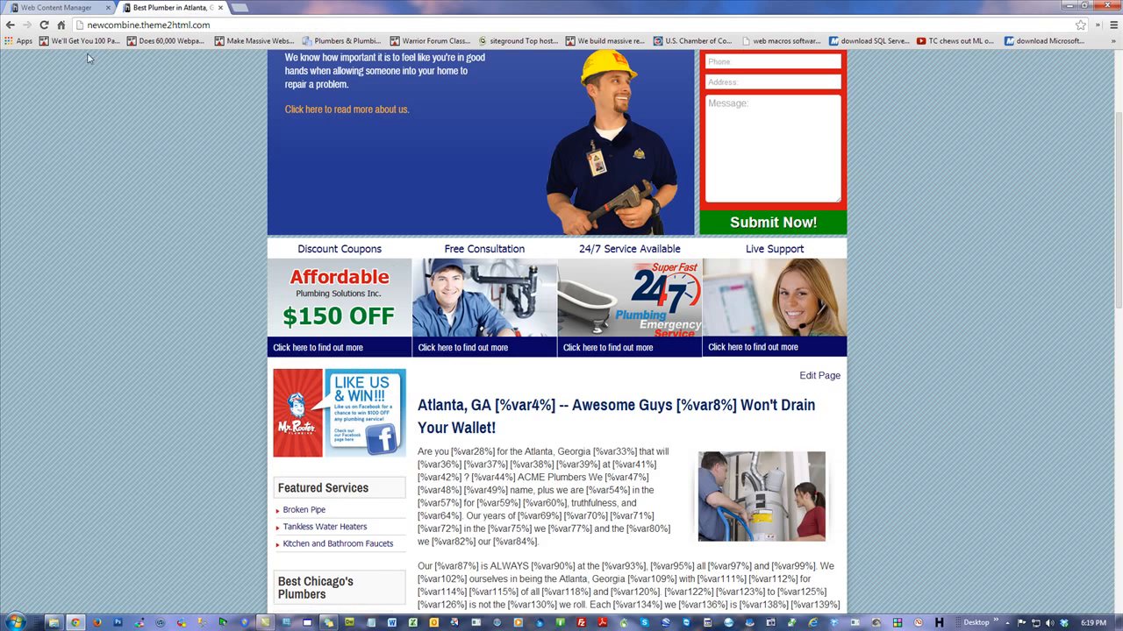
left_click(44, 24)
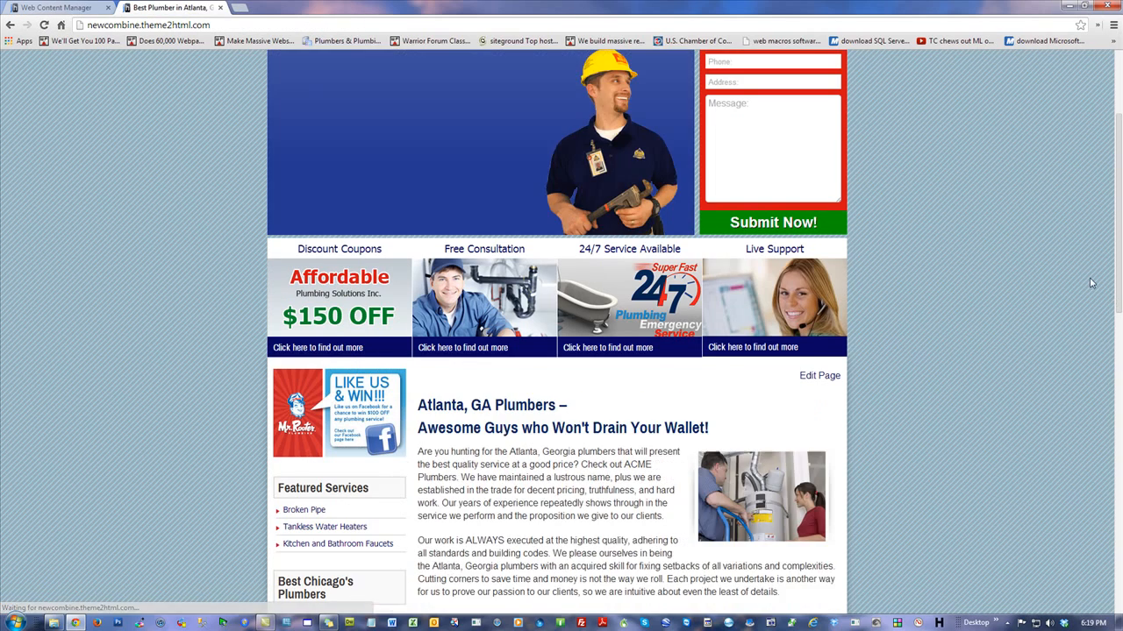
scroll(1018, 327, "down", 8)
scroll(1019, 327, "up", 10)
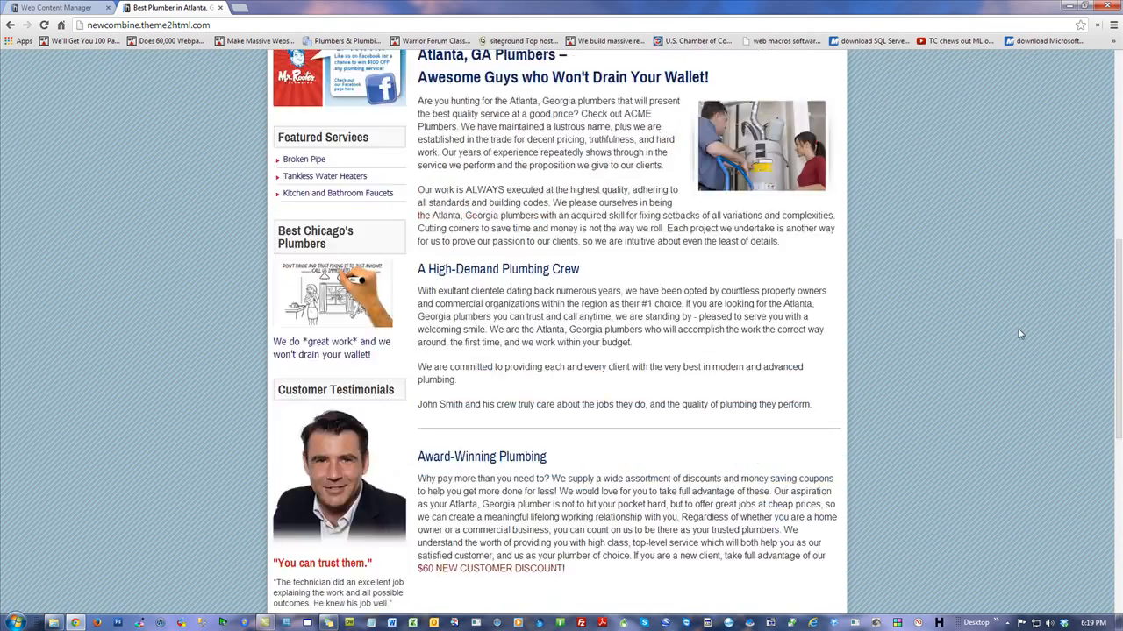
scroll(873, 529, "down", 2)
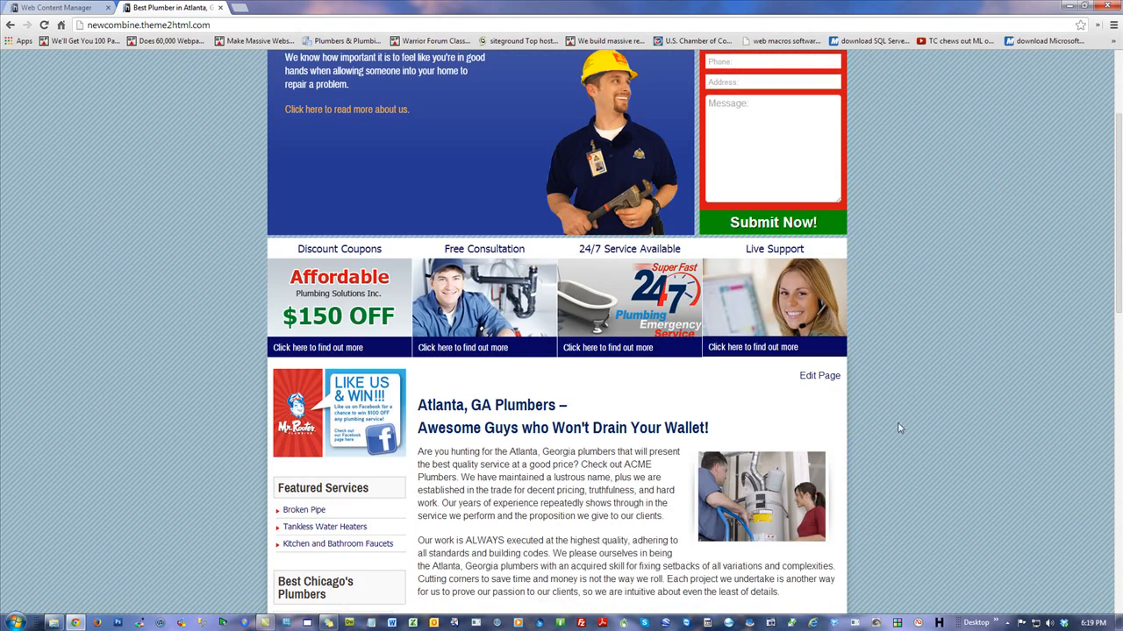
scroll(900, 429, "up", 2)
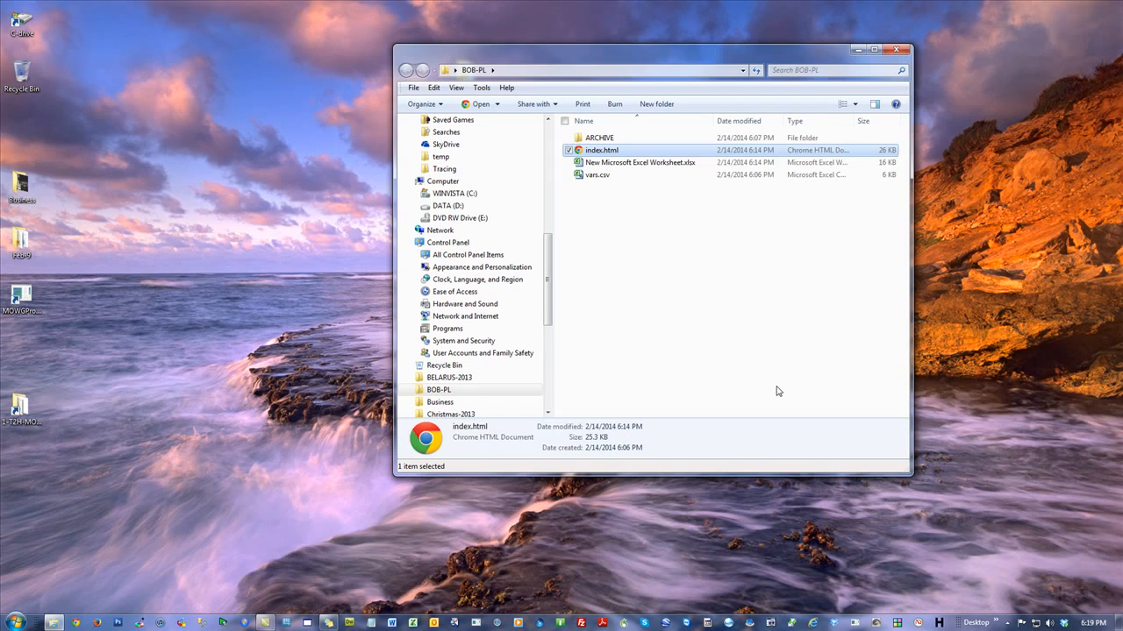
Step: Move New Microsoft Excel Worksheet.xlsx and the ARCHIVE folder from the BOB-PL folder to the Recycle Bin
left_click(632, 285)
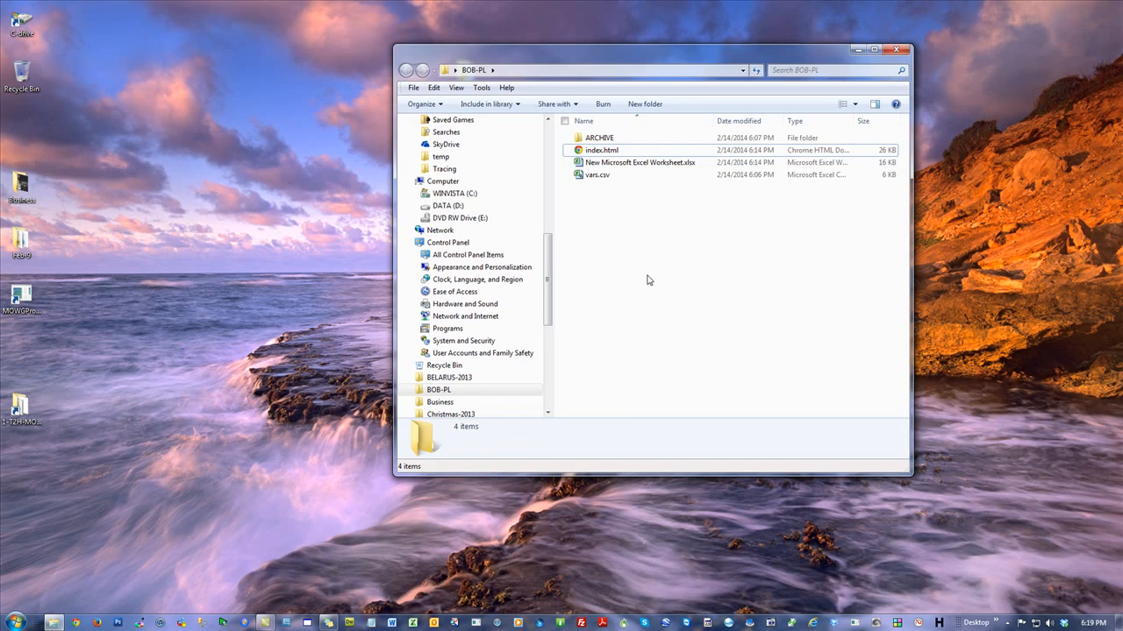
left_click_drag(693, 67, 567, 73)
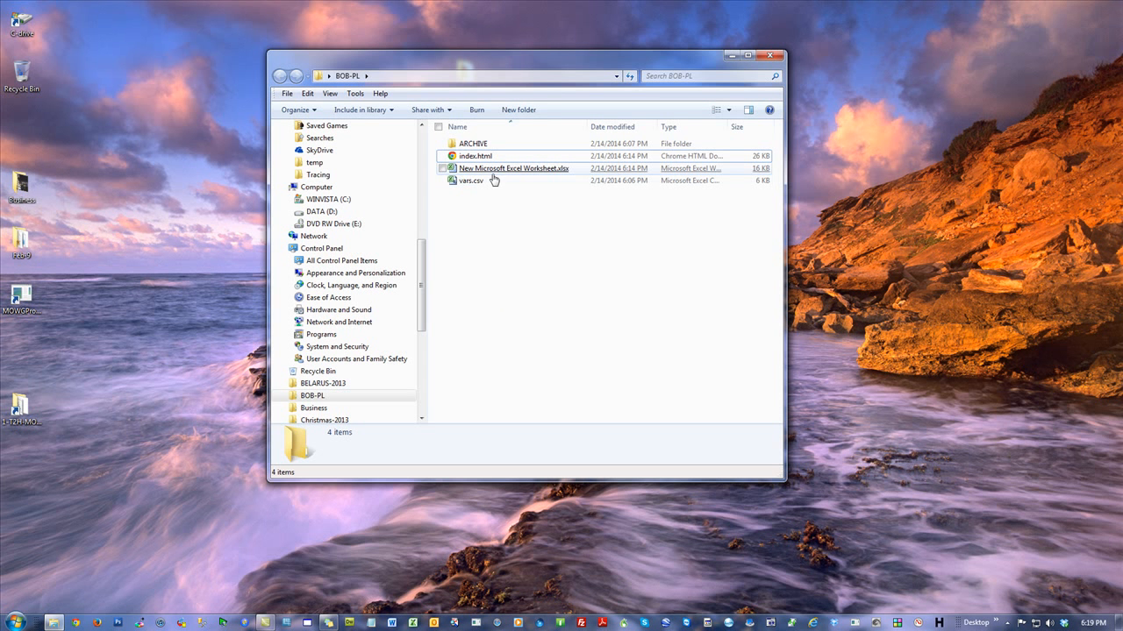
left_click_drag(509, 173, 24, 92)
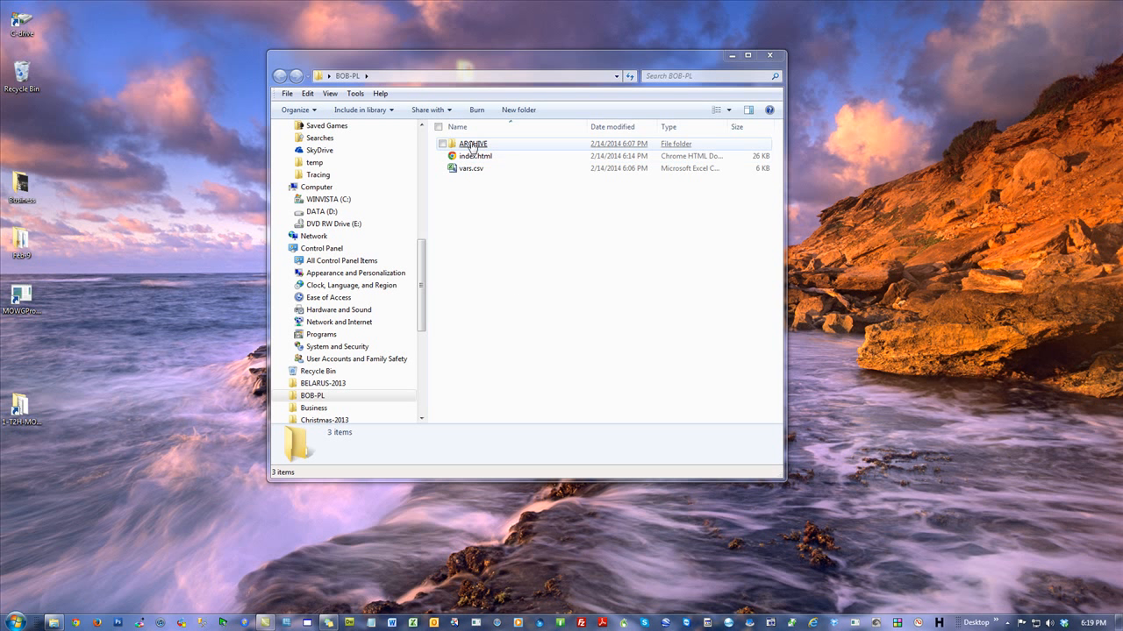
left_click_drag(471, 145, 24, 88)
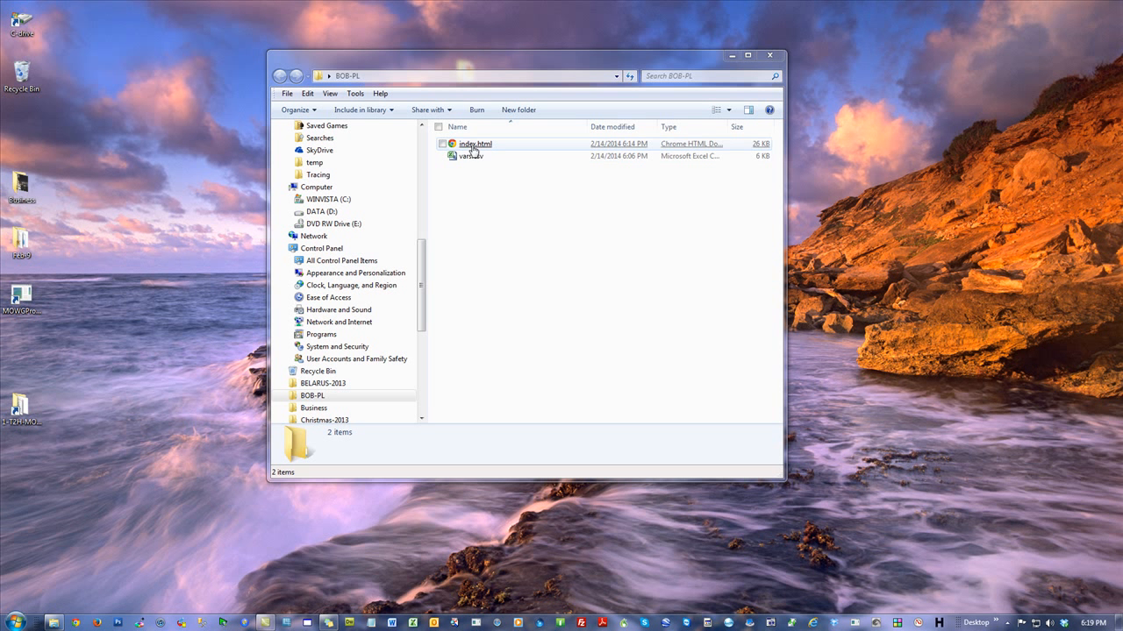
left_click(541, 218)
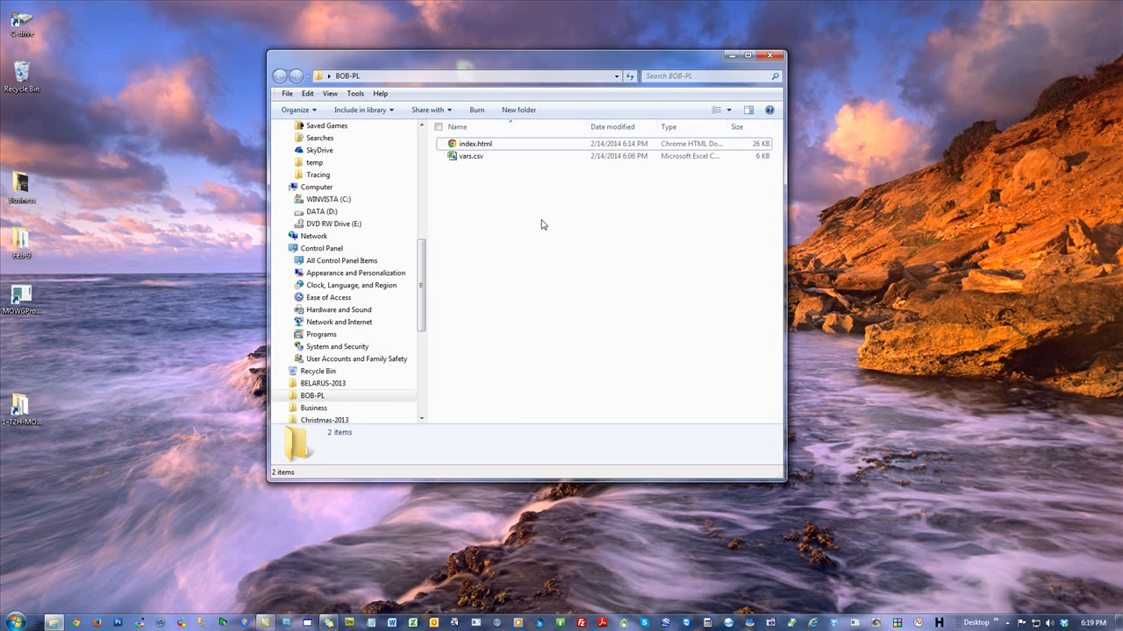
Step: Launch MOWG Professional from the desktop and arrange its window so index.html and vars.csv in the BOB-PL folder stay in view
left_click_drag(497, 67, 471, 124)
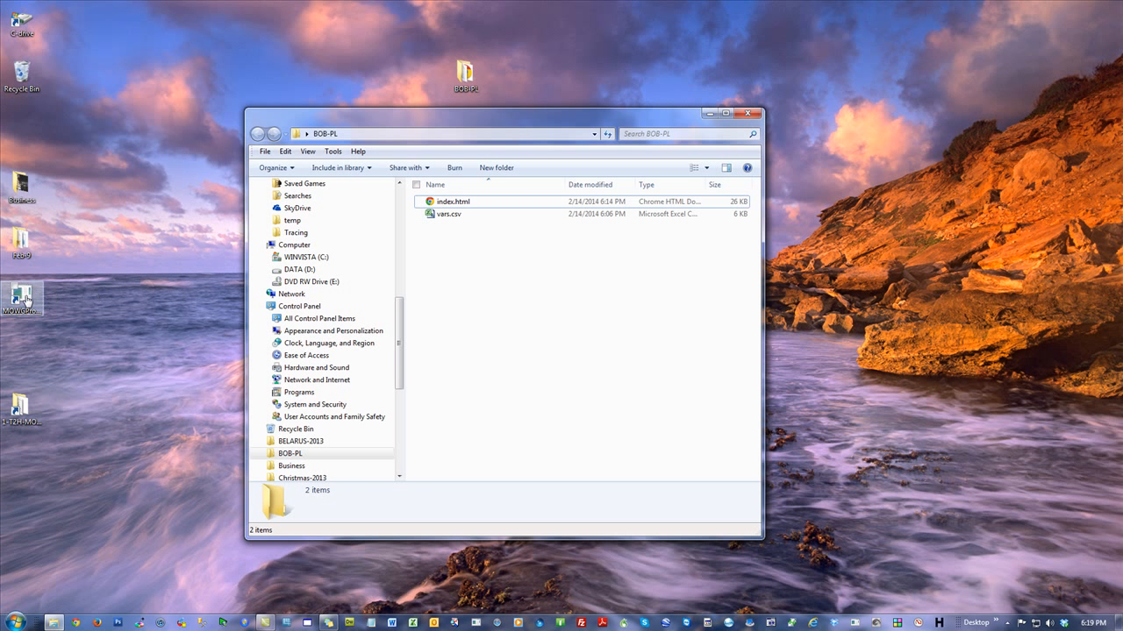
left_click(118, 288)
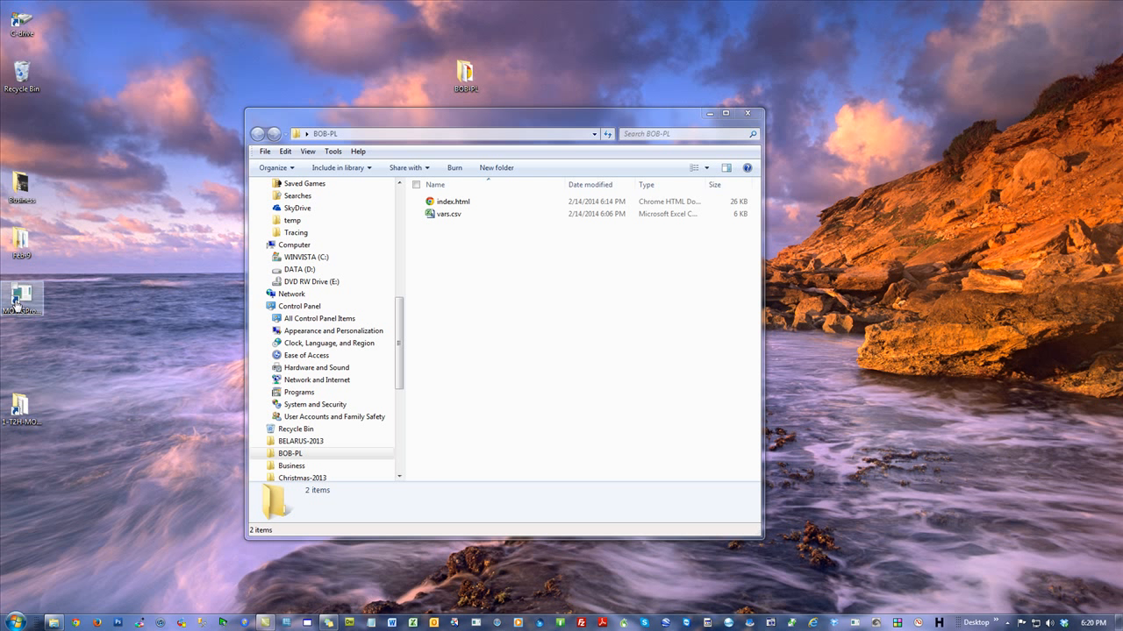
double_click(17, 303)
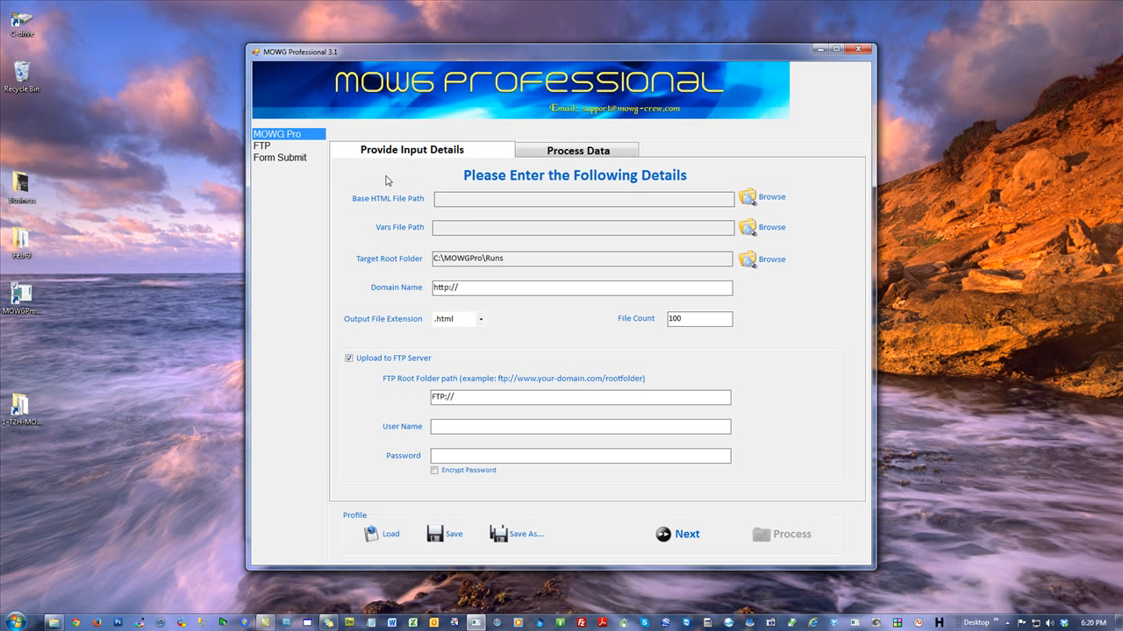
left_click_drag(482, 50, 485, 237)
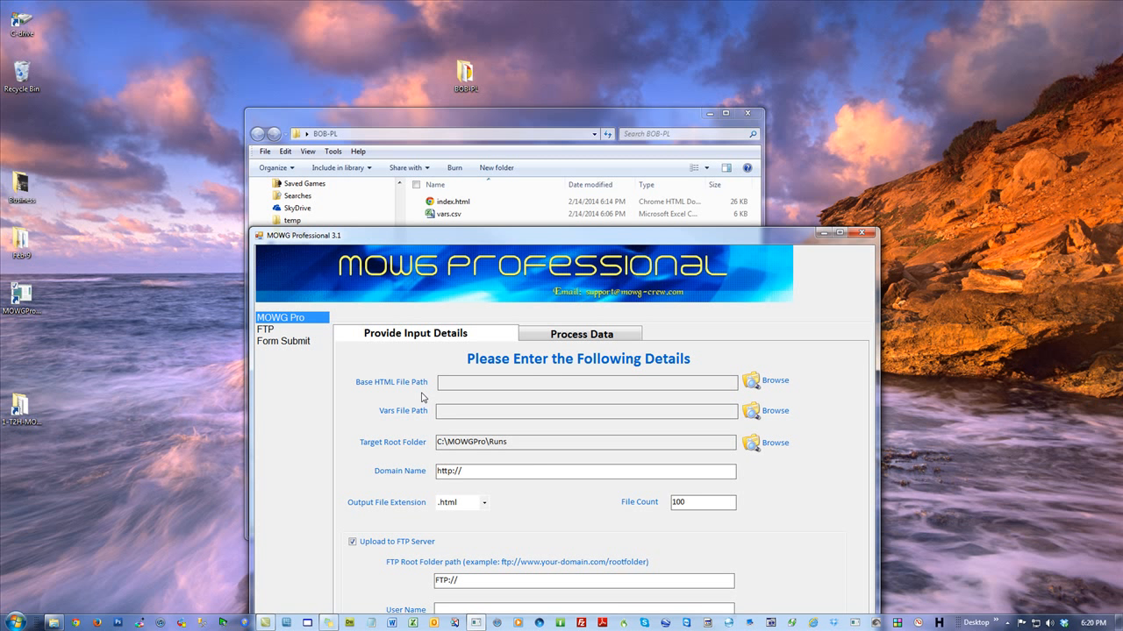
Step: Set the file count to 20 and turn off uploading to the FTP server, keeping the whole form in view
left_click_drag(453, 239, 372, 249)
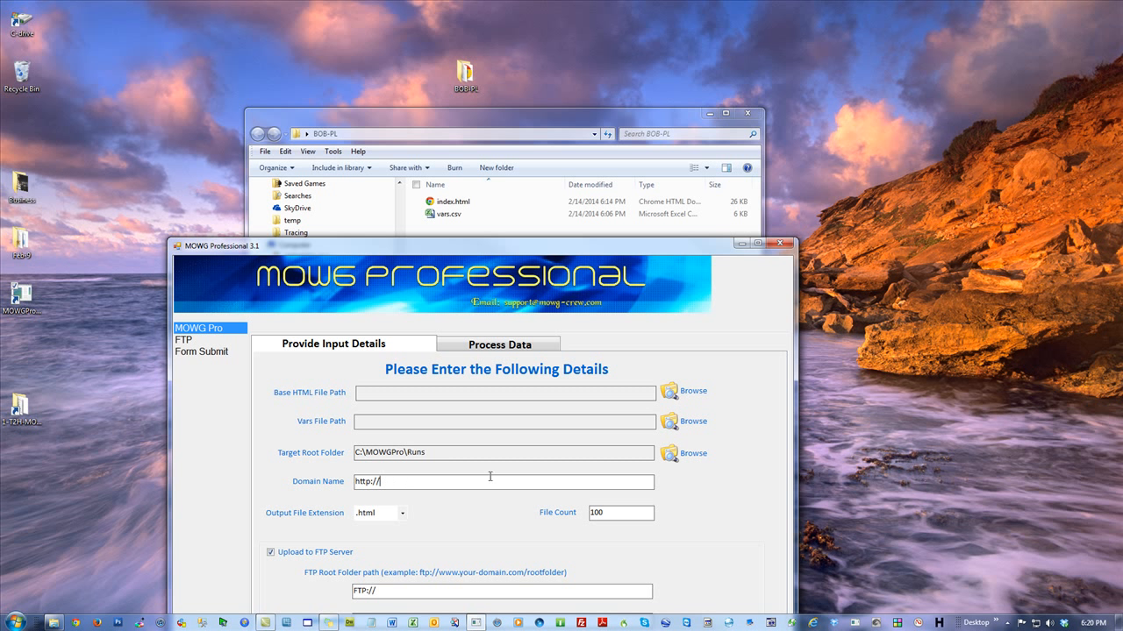
double_click(613, 515)
type("20")
left_click_drag(488, 246, 470, 154)
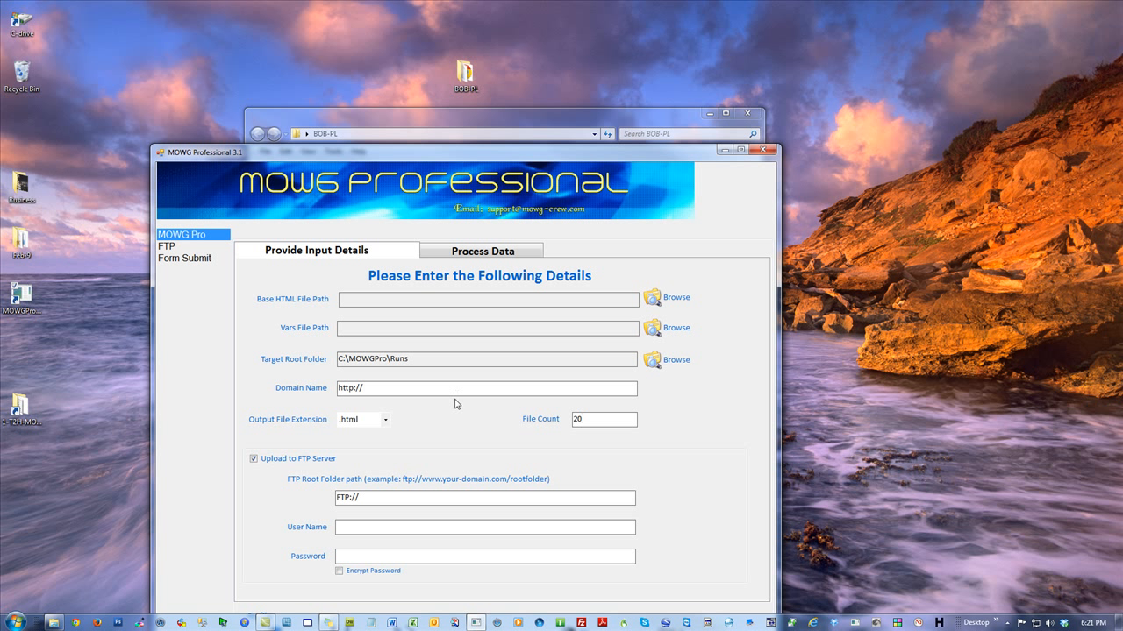
left_click(254, 458)
left_click_drag(458, 155, 439, 47)
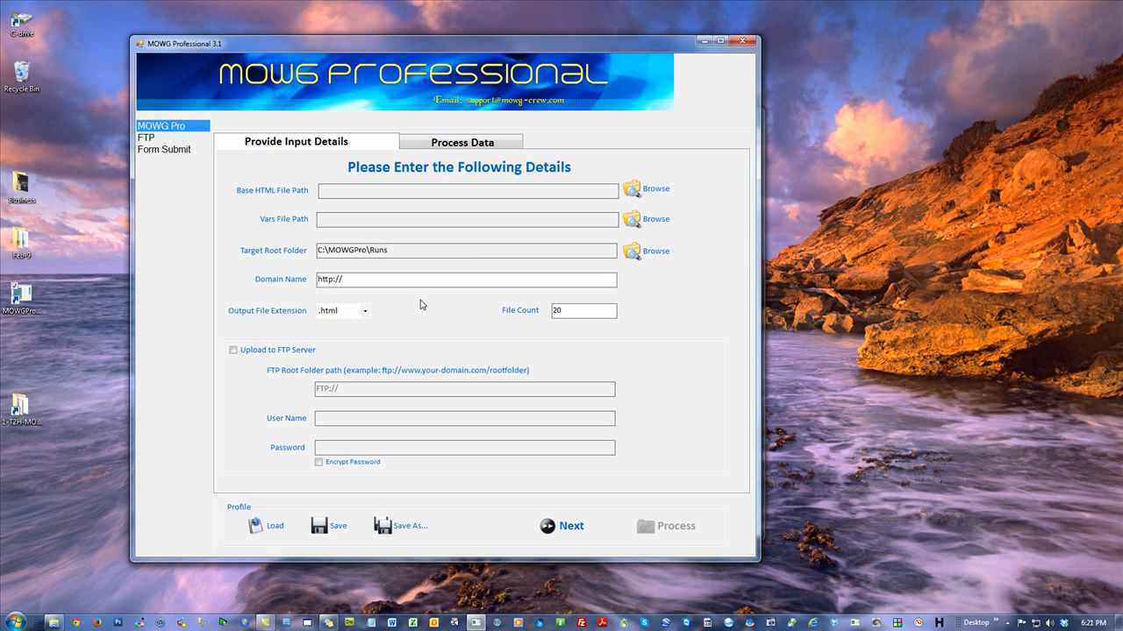
Step: Choose index.html from the BOB-PL folder as the base HTML file and vars.csv as the vars file
left_click(367, 195)
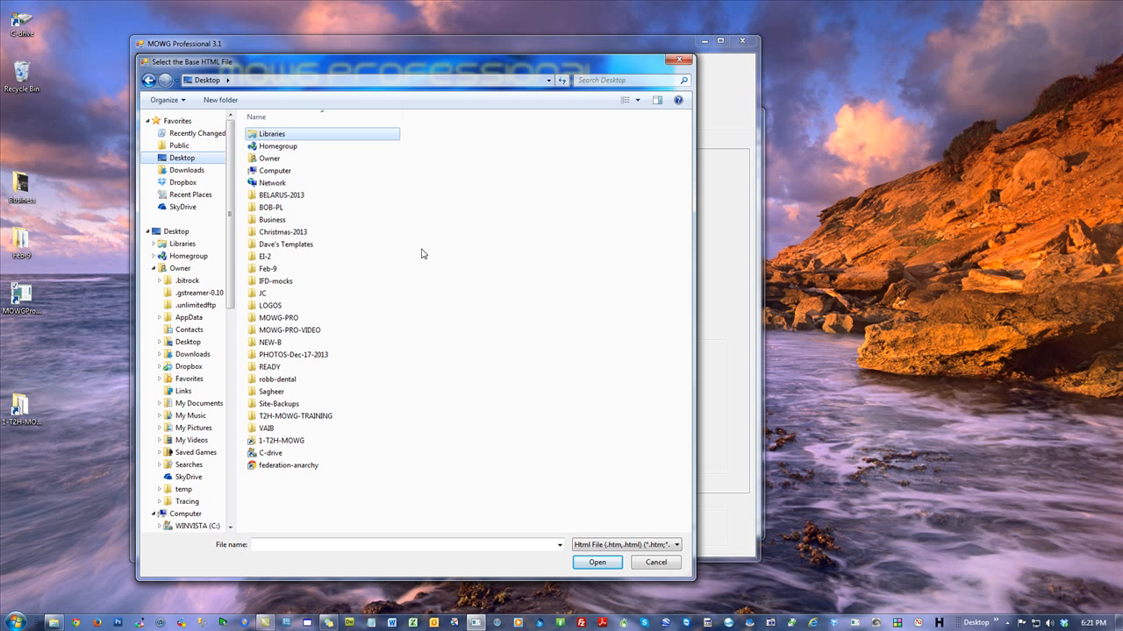
double_click(263, 208)
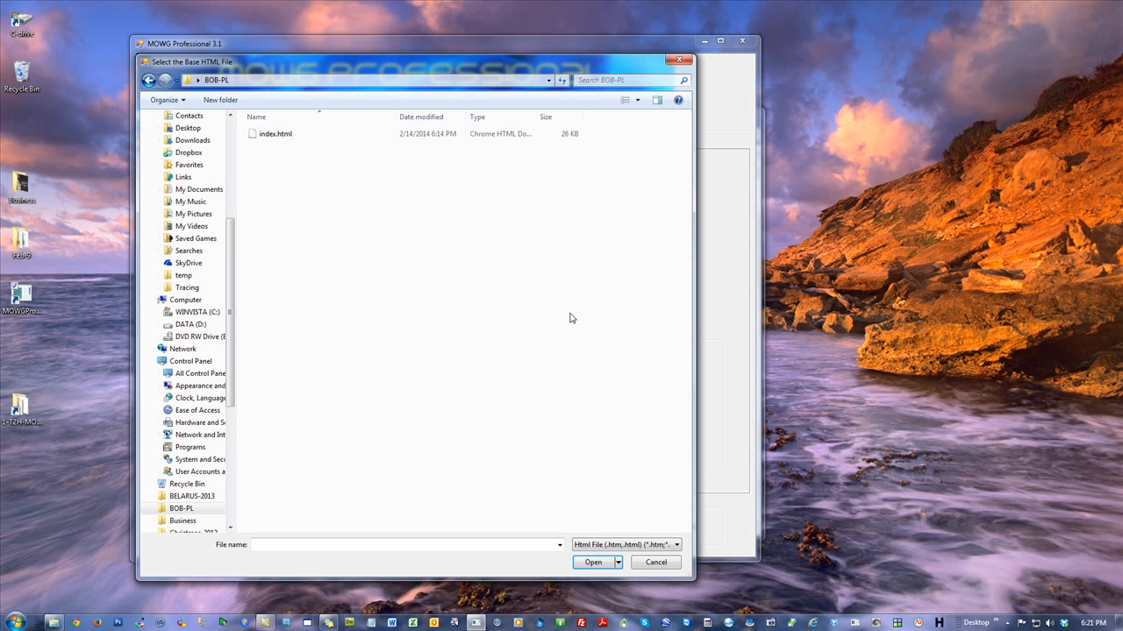
double_click(278, 135)
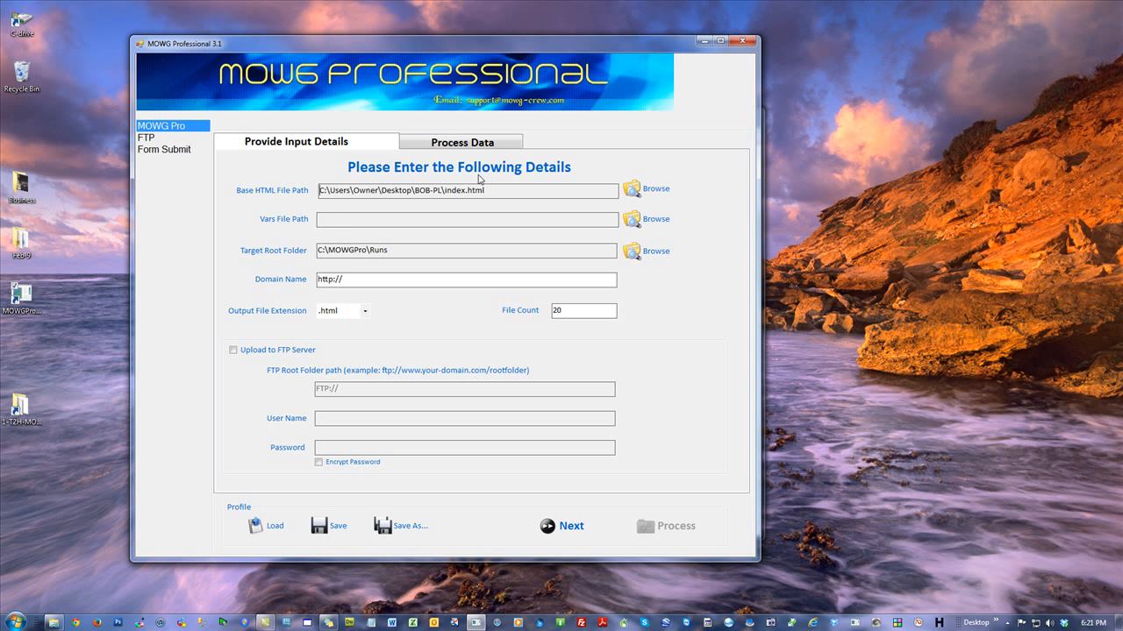
left_click(388, 220)
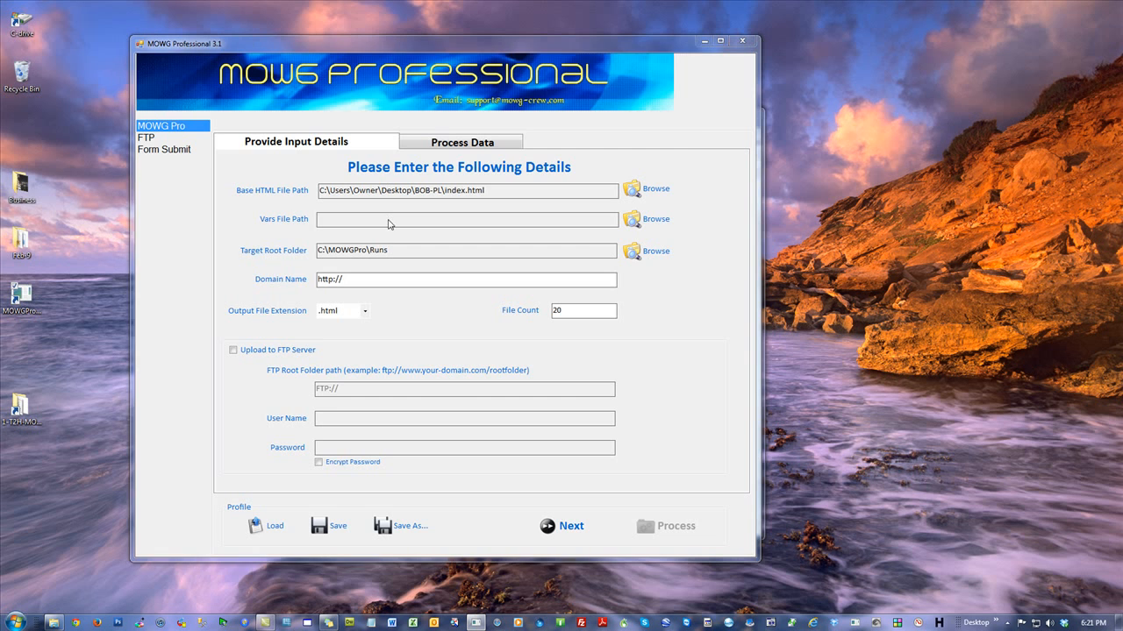
double_click(270, 135)
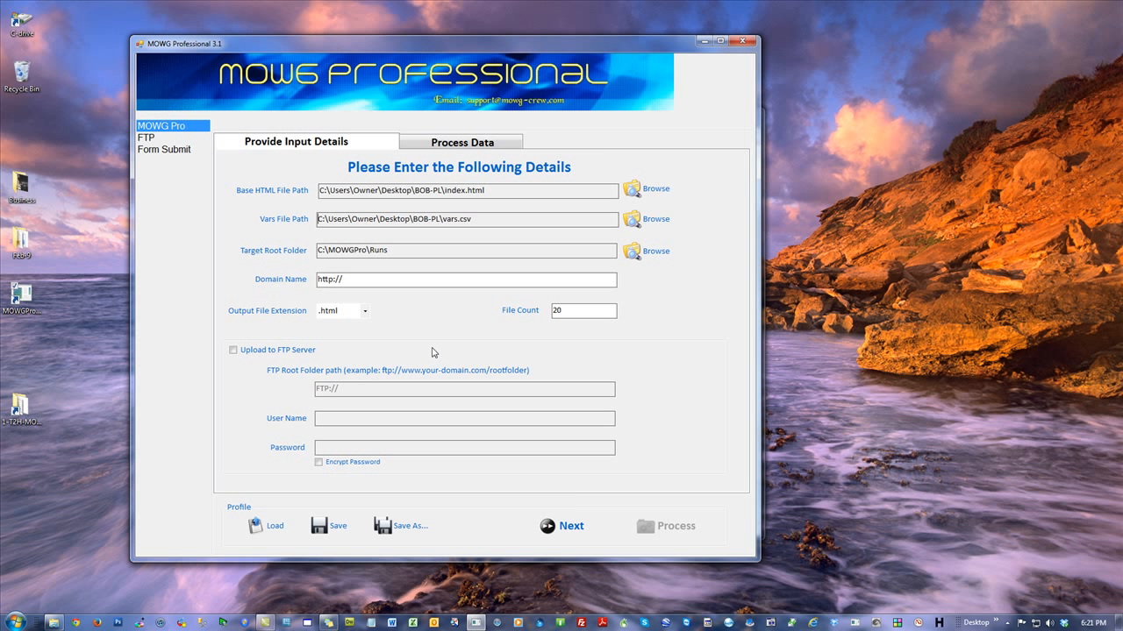
left_click(360, 282)
type("newcombine.theme2html.com")
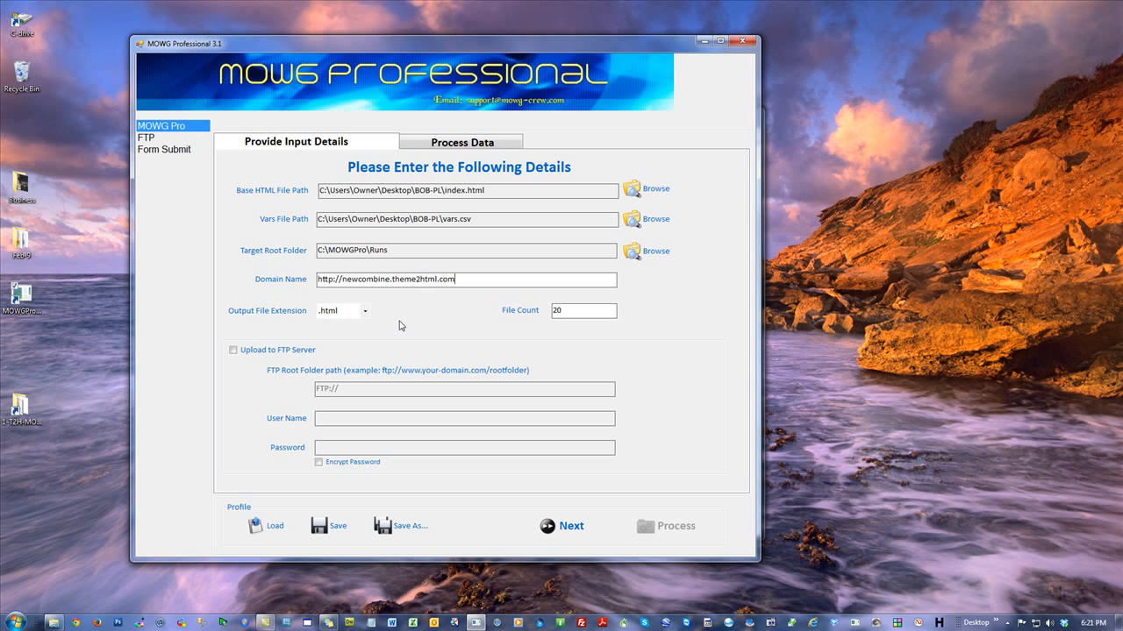
double_click(425, 278)
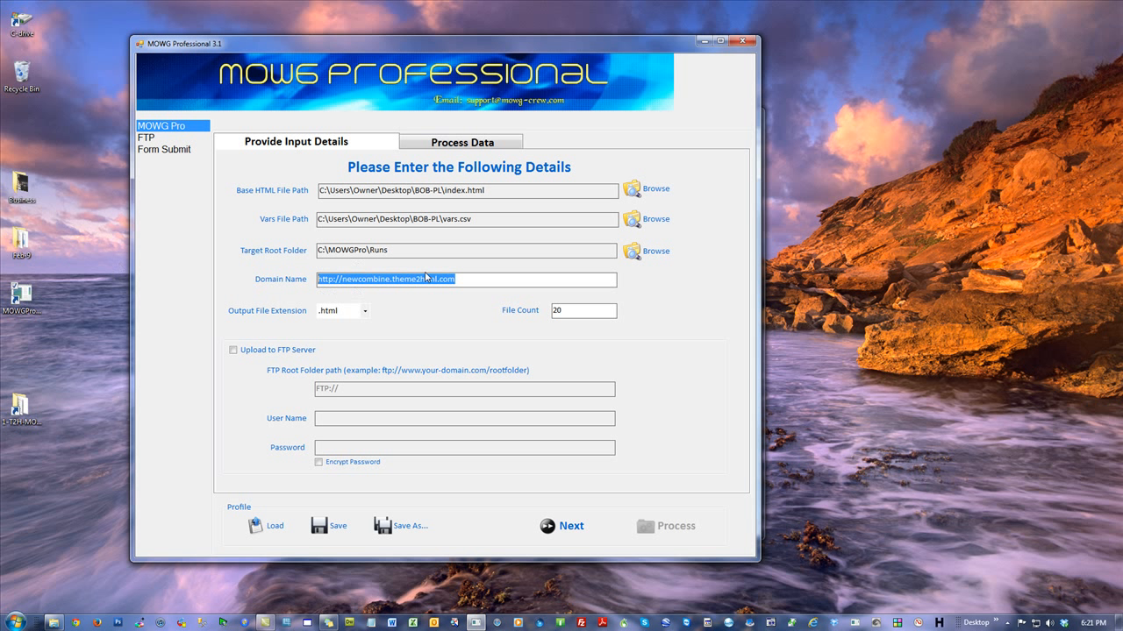
left_click(472, 282)
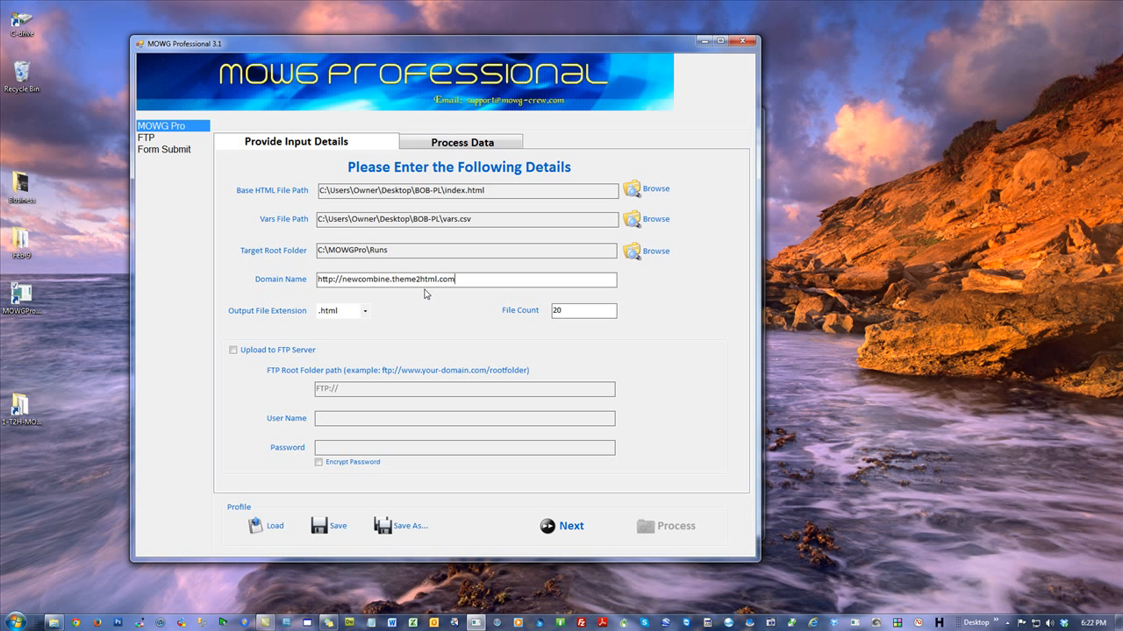
key("Tab")
left_click(576, 314)
left_click_drag(455, 279, 315, 275)
left_click(480, 278)
Step: Continue to the data processing page, load the vars, and add the id var to the folder structure
left_click(568, 530)
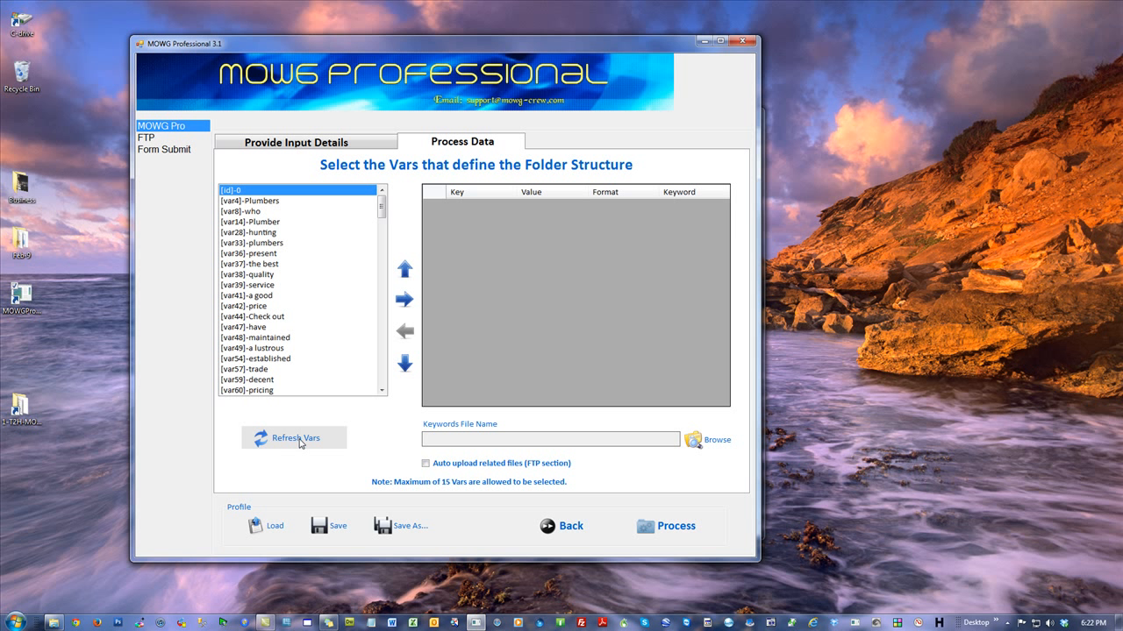
left_click(347, 221)
left_click(254, 191)
left_click_drag(395, 46, 400, 68)
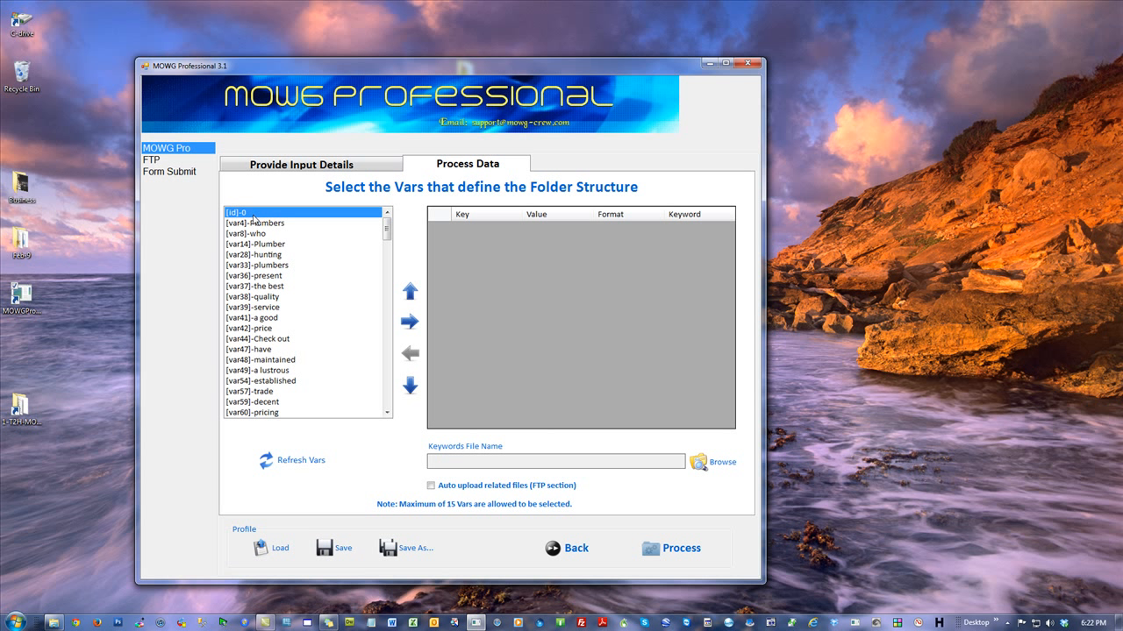
left_click(248, 244)
left_click(250, 216)
left_click(246, 223)
left_click(234, 214)
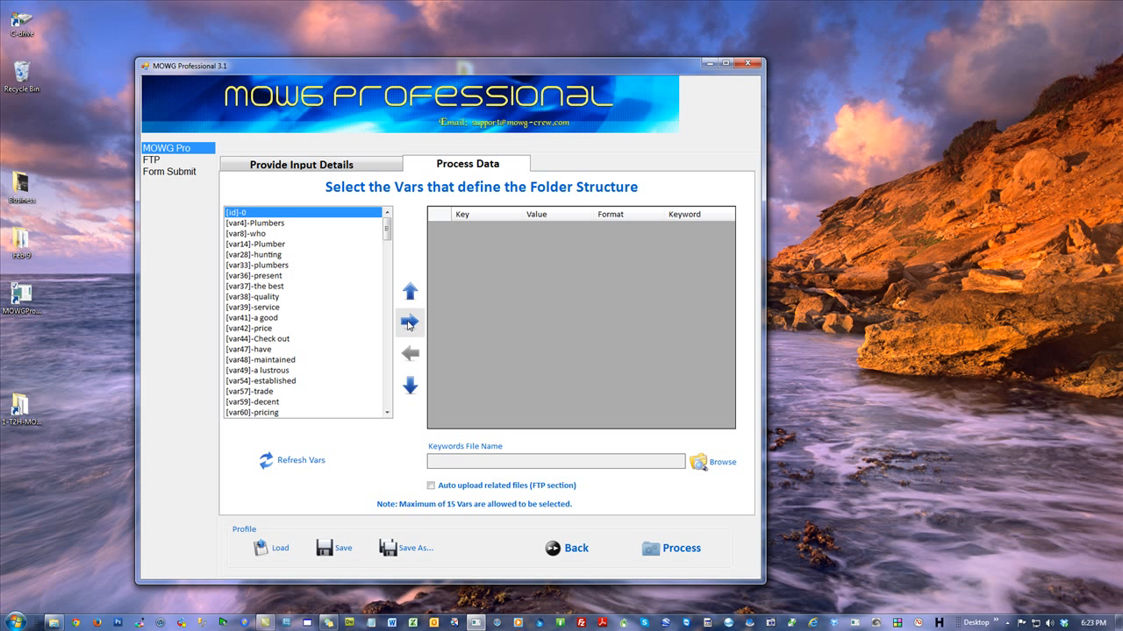
left_click(270, 265)
left_click(245, 213)
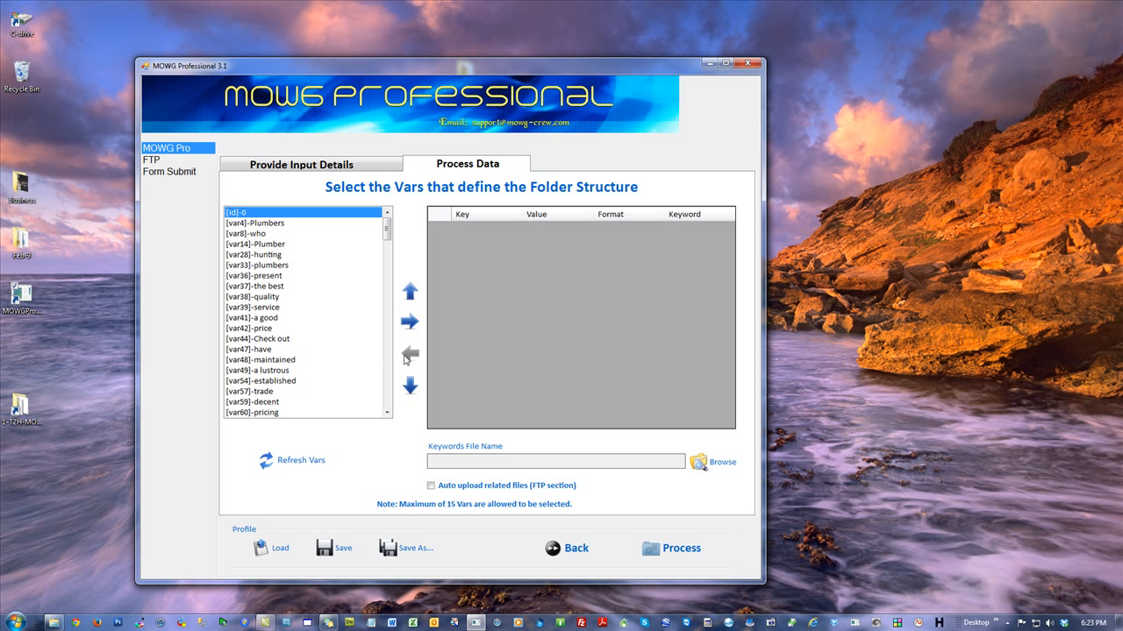
left_click(410, 322)
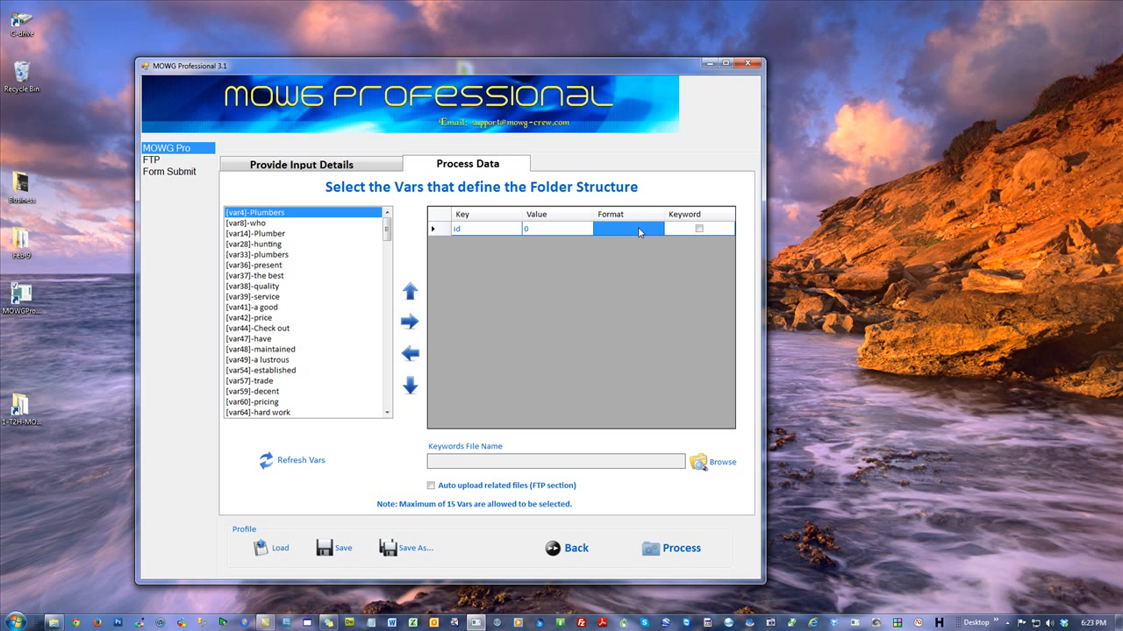
Step: Mark the id var as a keyword in the folder structure table, leaving its format empty
left_click(699, 228)
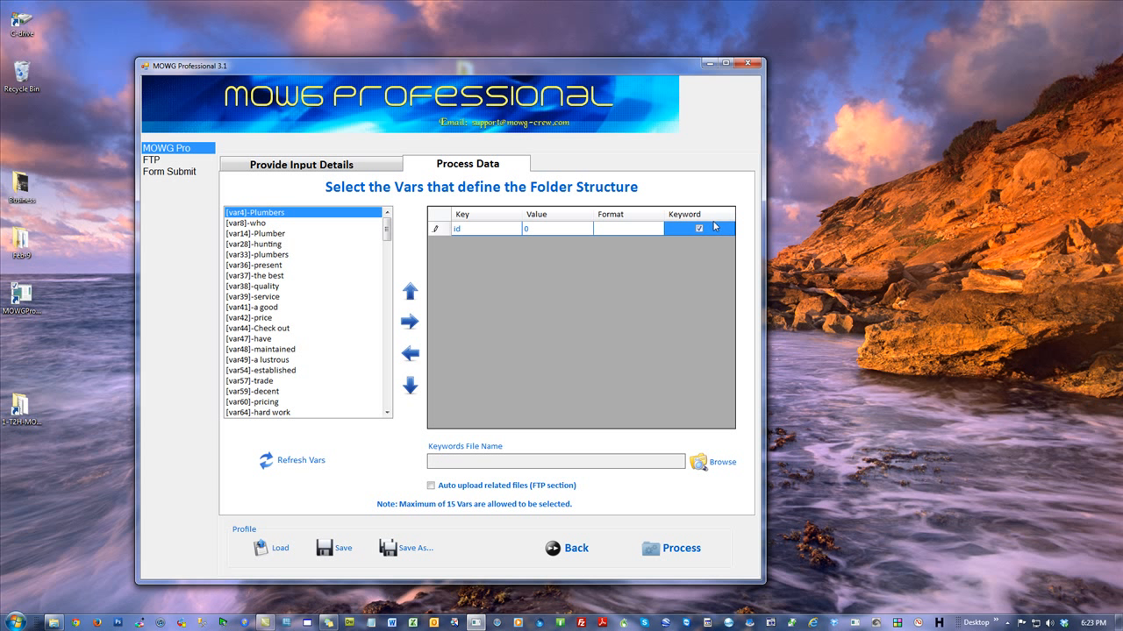
left_click(559, 230)
left_click(623, 229)
left_click(480, 230)
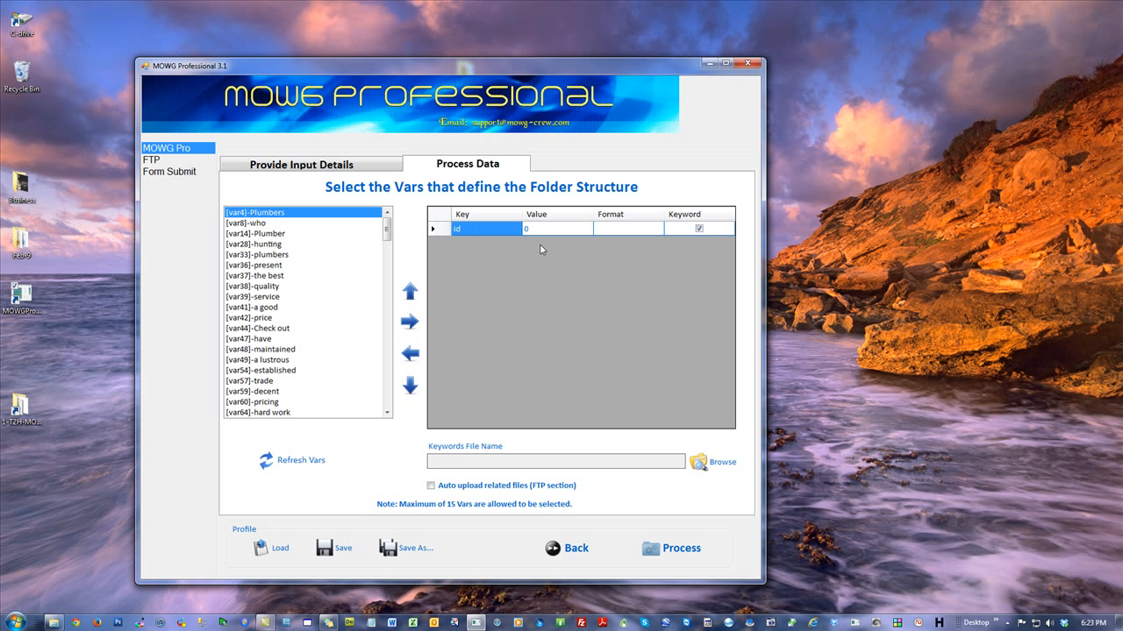
left_click(680, 230)
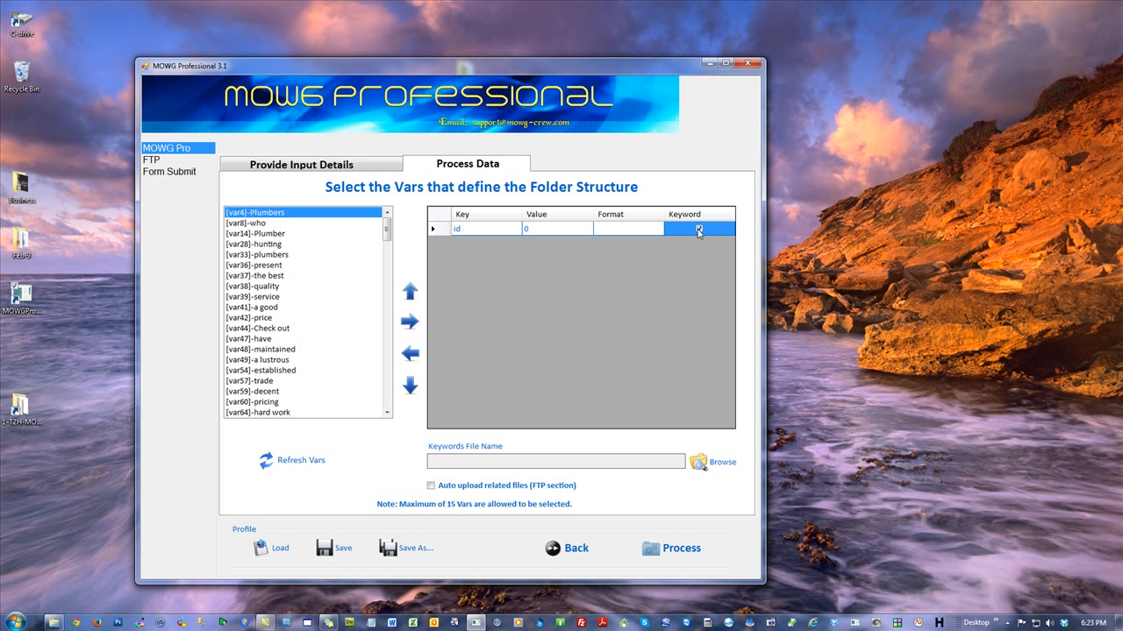
left_click(628, 231)
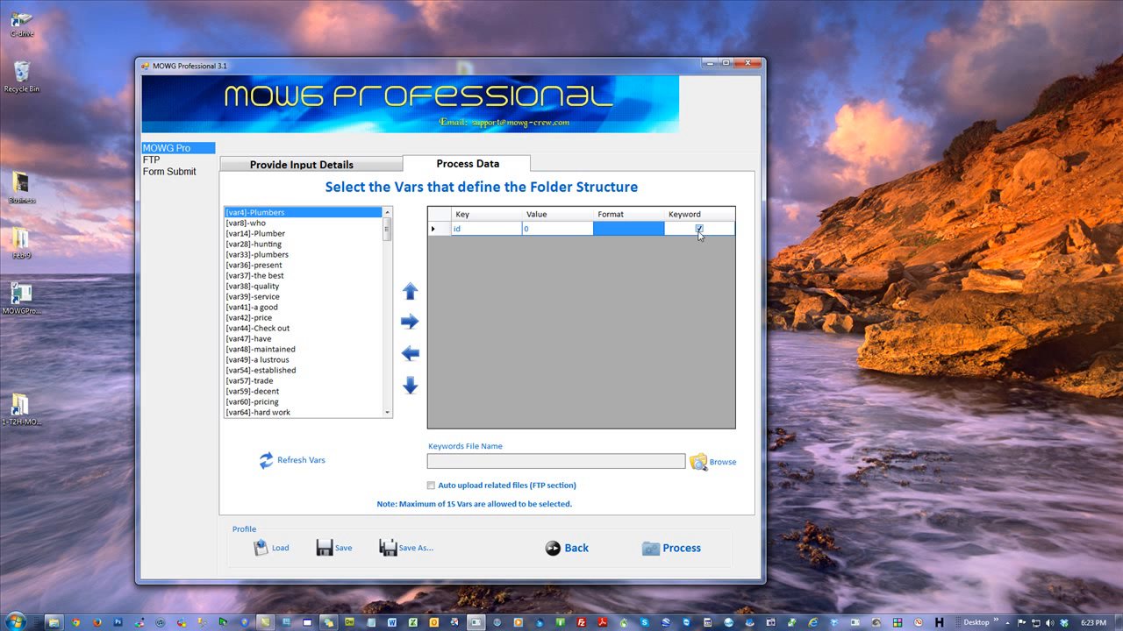
left_click_drag(582, 69, 584, 31)
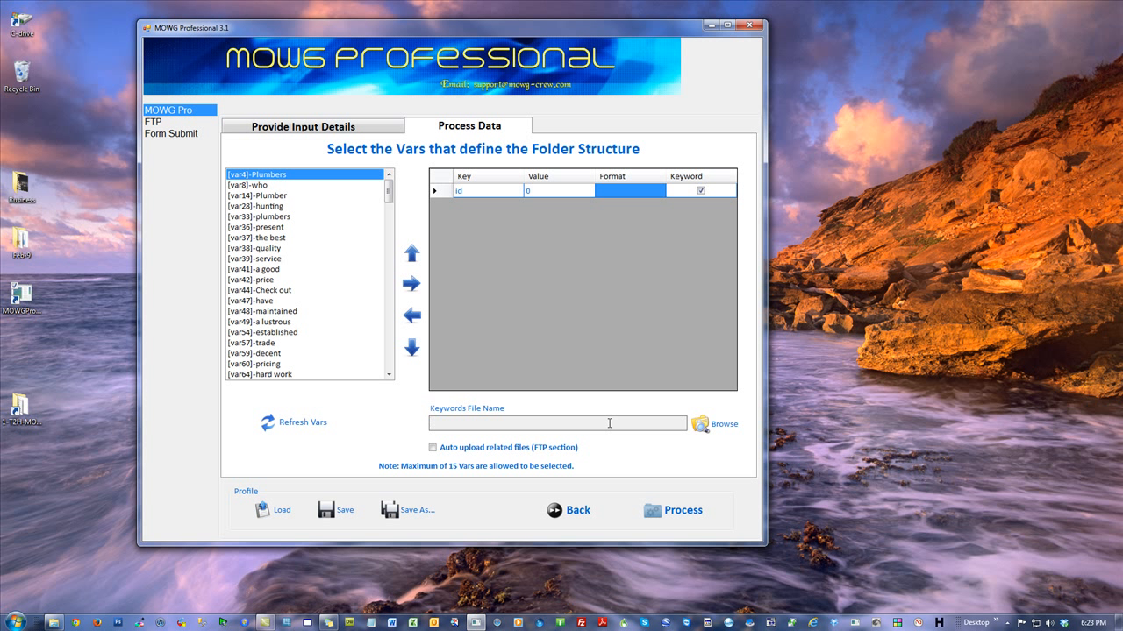
Step: Create a KEYWORDS folder inside BOB-PL and select it as the location for the keyword files
left_click(720, 431)
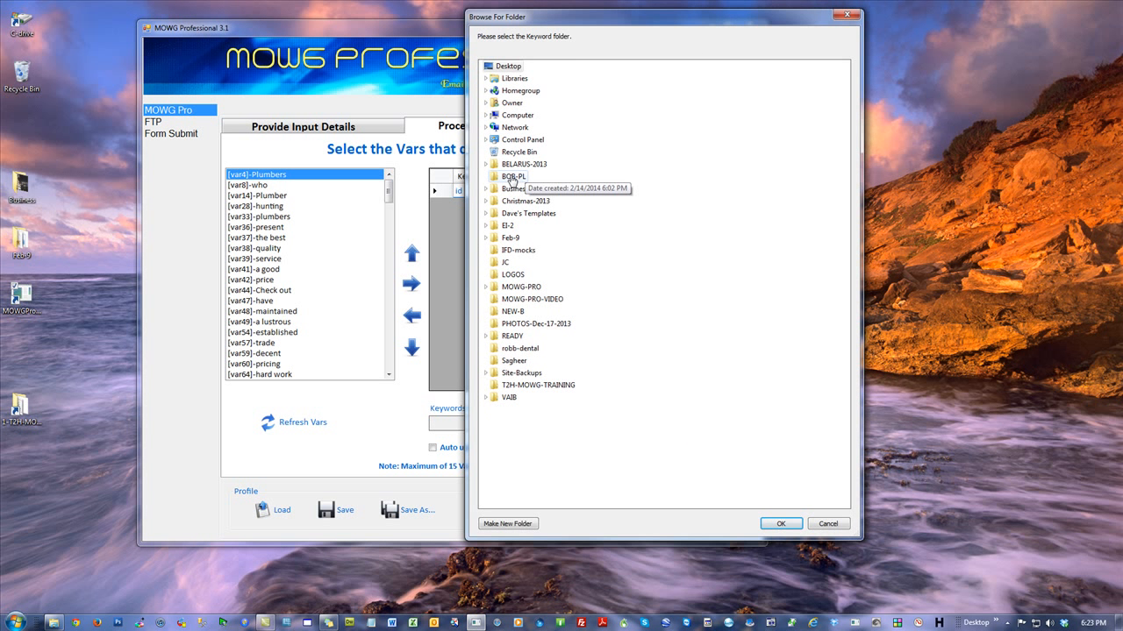
left_click(515, 178)
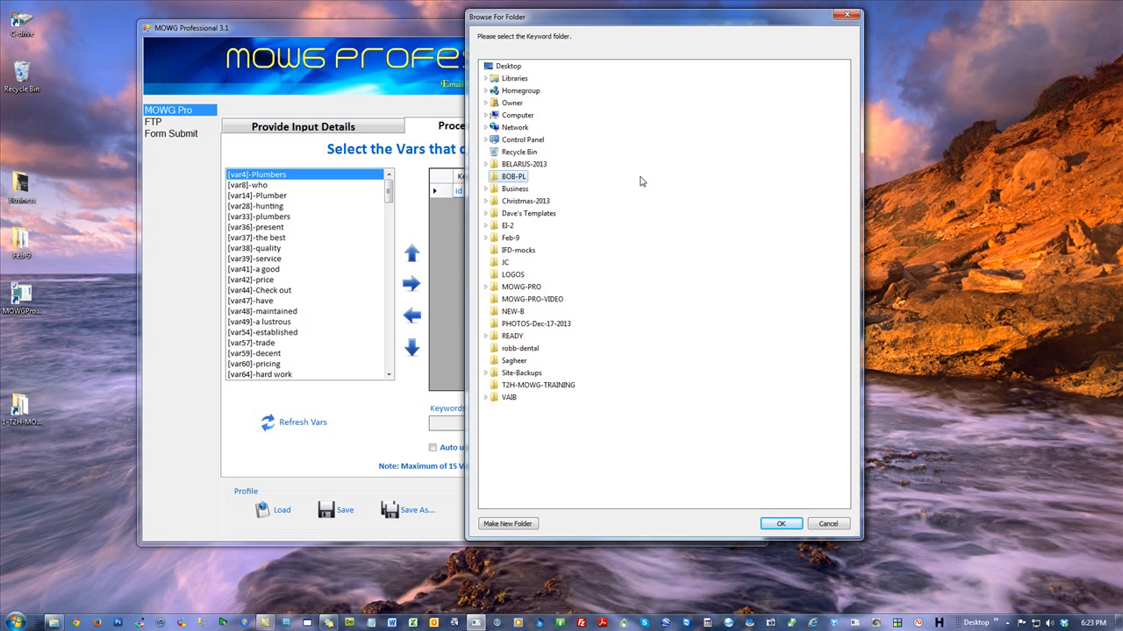
left_click(518, 525)
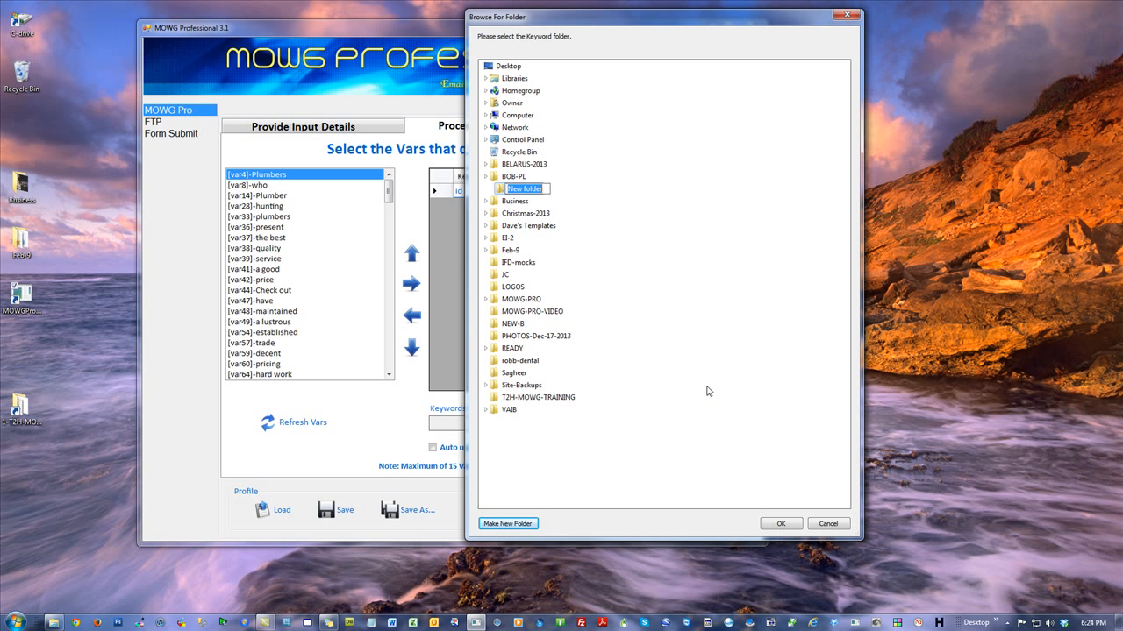
type("KEYWORDS")
key("Return")
left_click(515, 177)
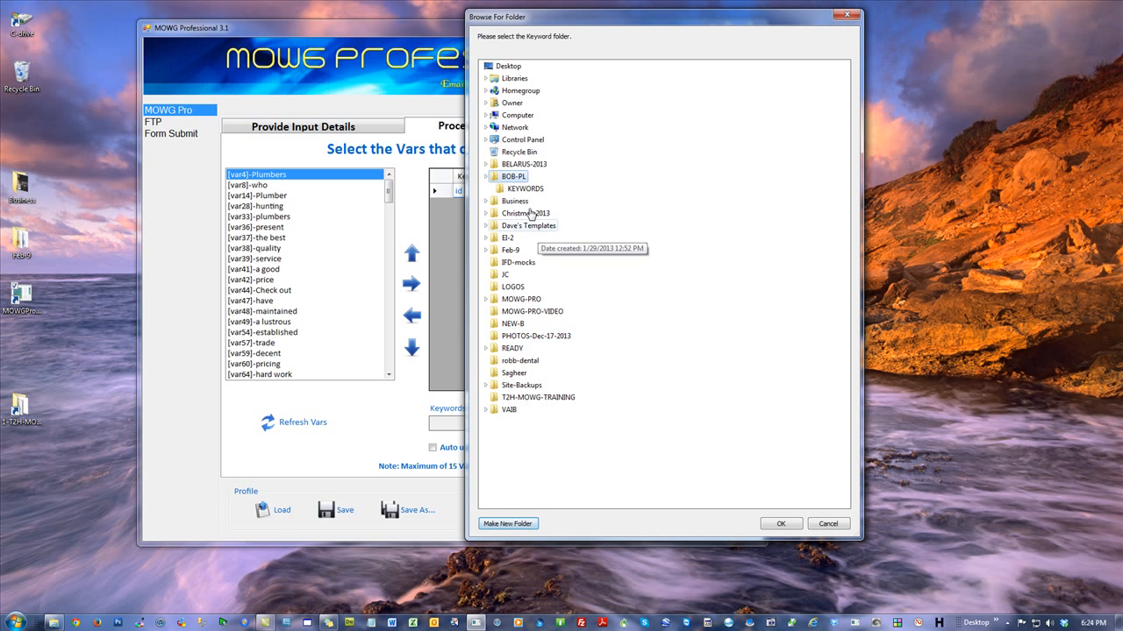
left_click(519, 189)
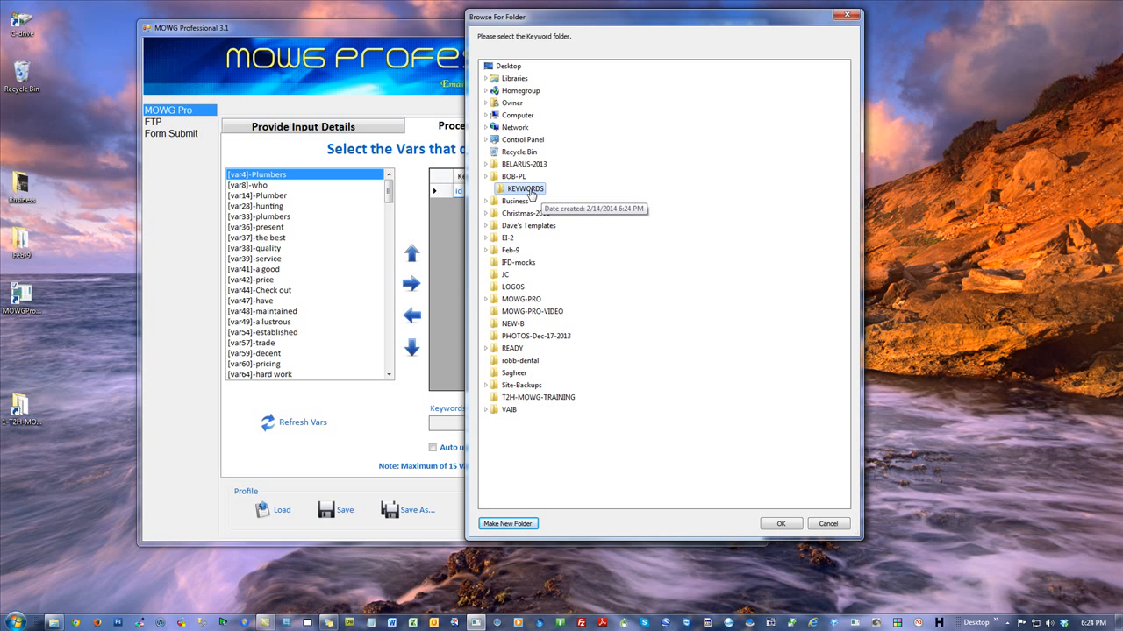
left_click(781, 524)
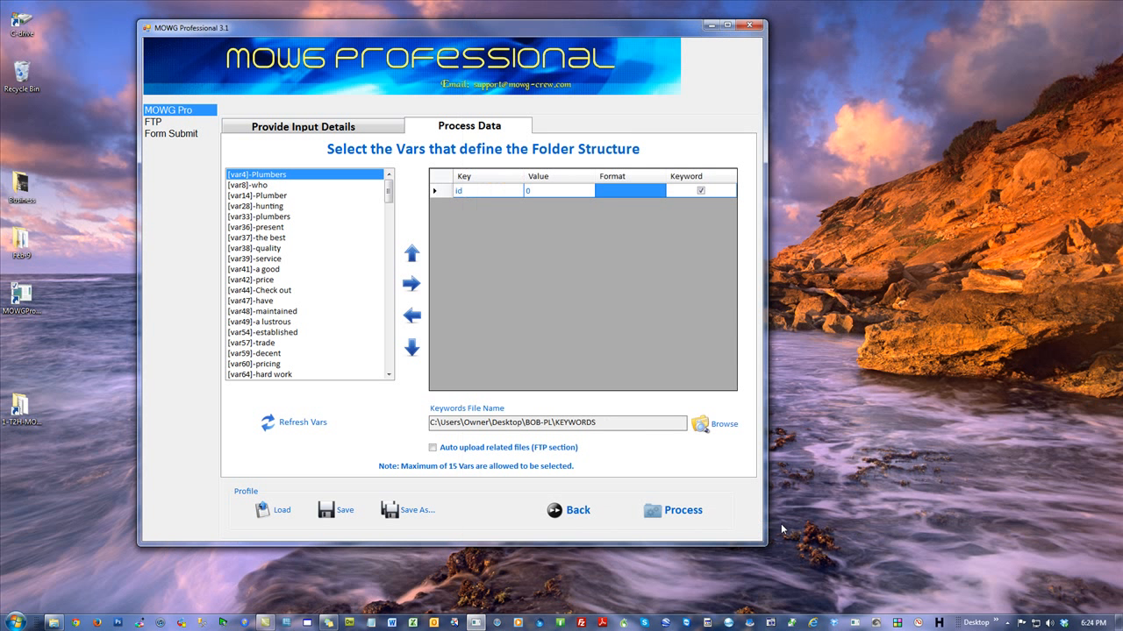
Step: Process the data to generate the HTML files, and dismiss the completion summary
left_click(617, 426)
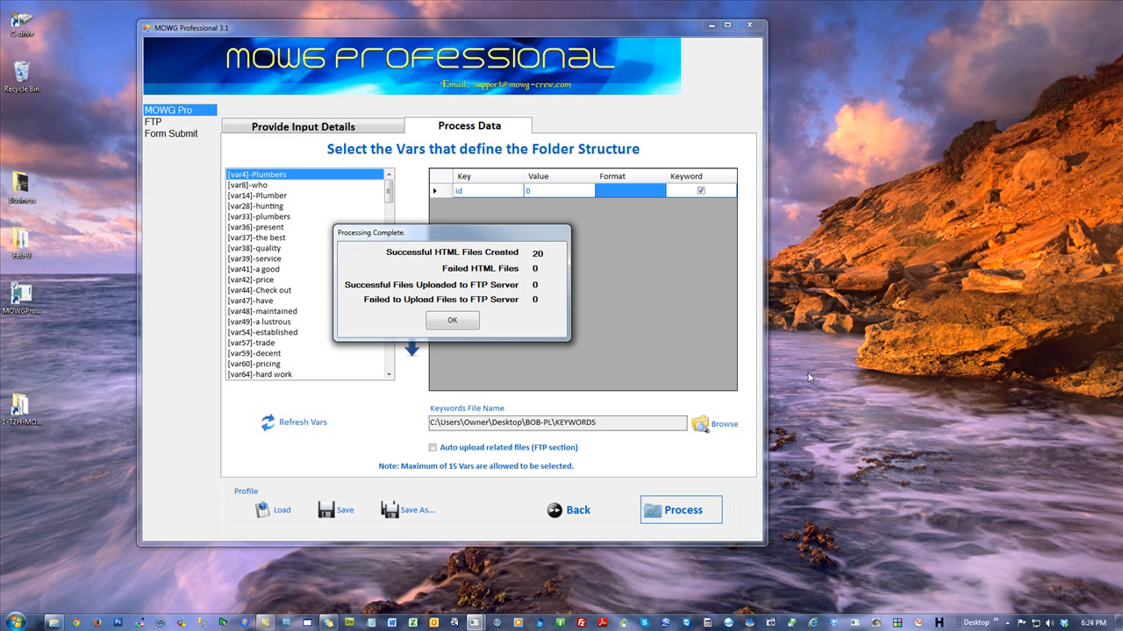
left_click(452, 322)
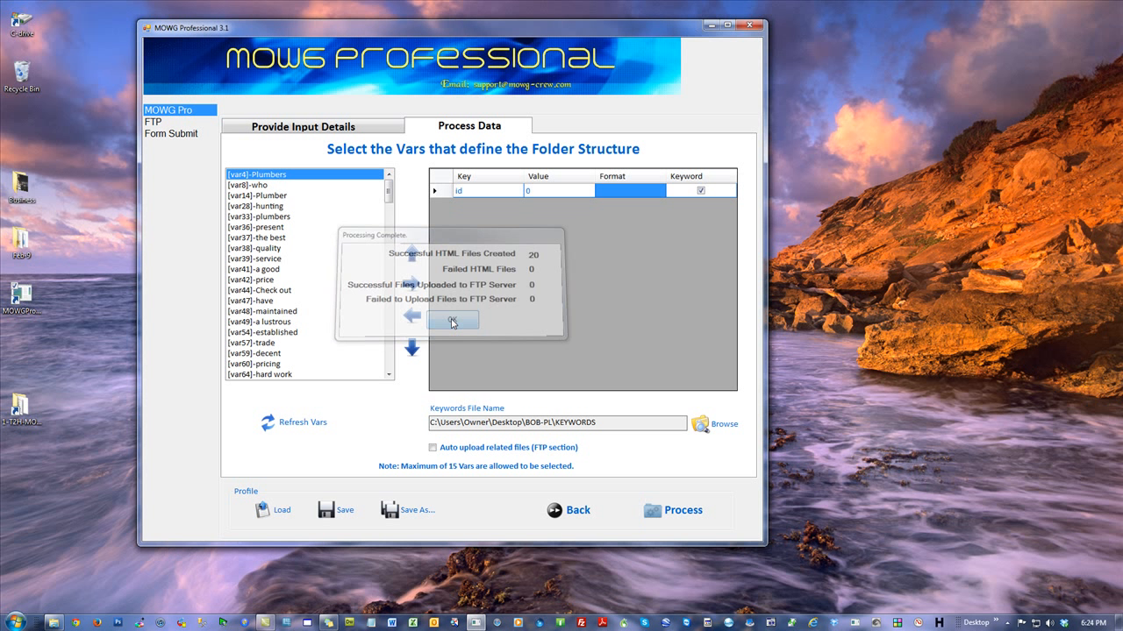
Step: Cancel quitting, return to the input details, and try to save the profile
left_click(749, 25)
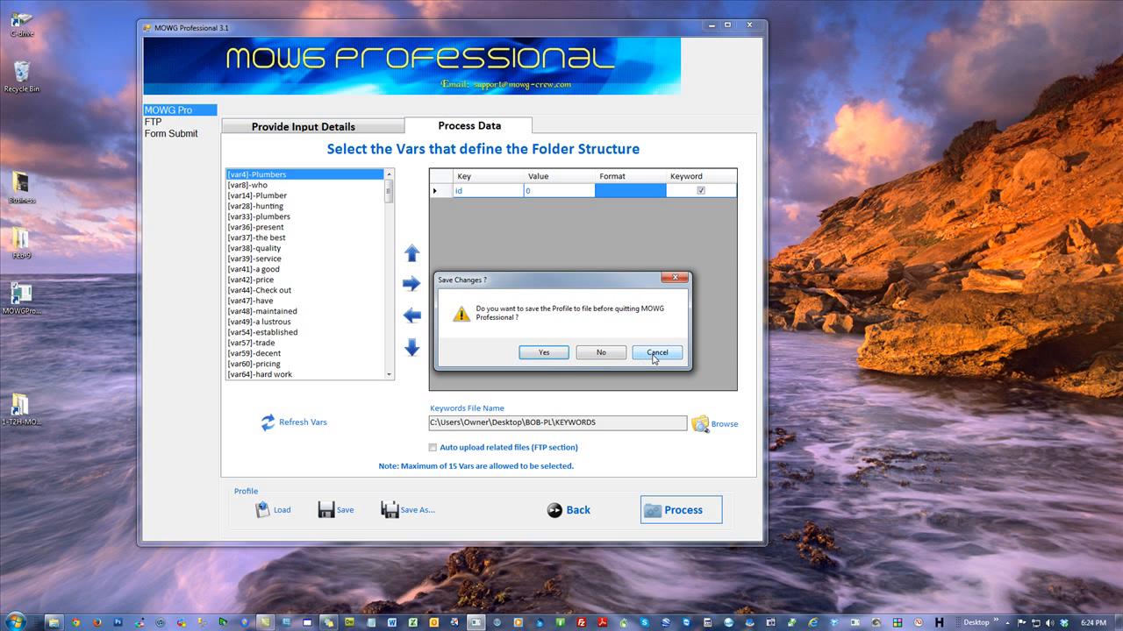
left_click(654, 354)
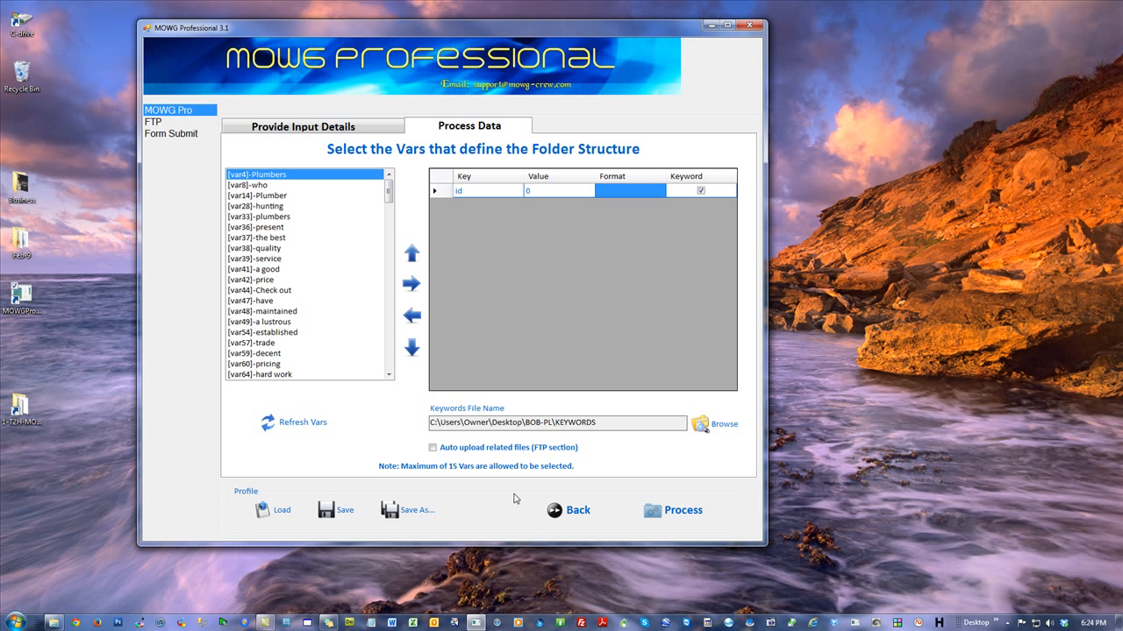
left_click(576, 511)
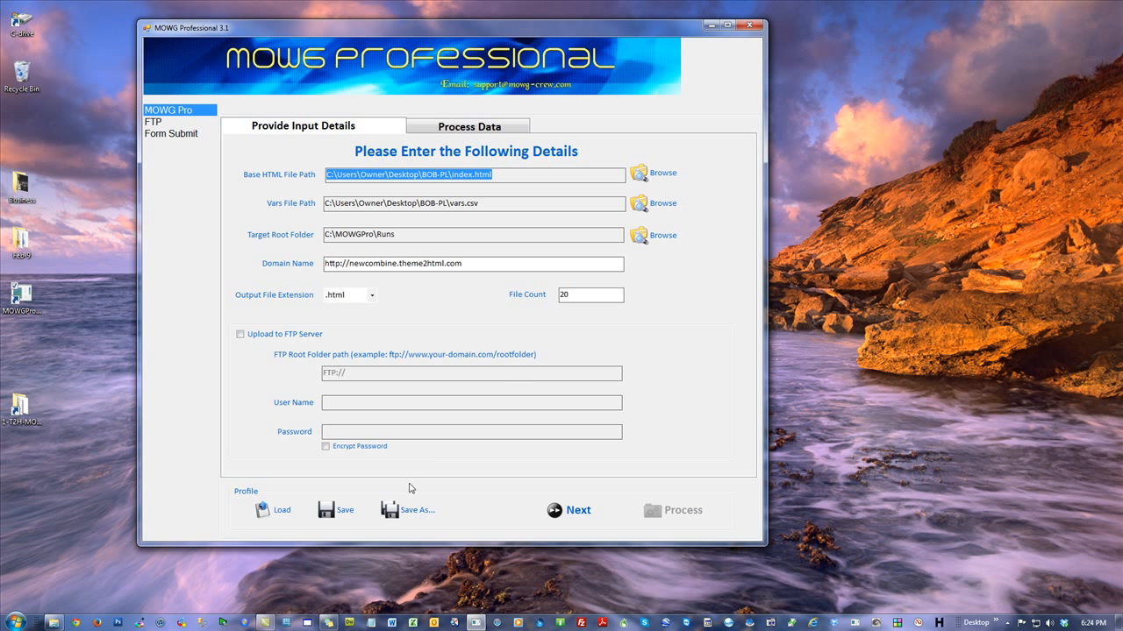
left_click(342, 508)
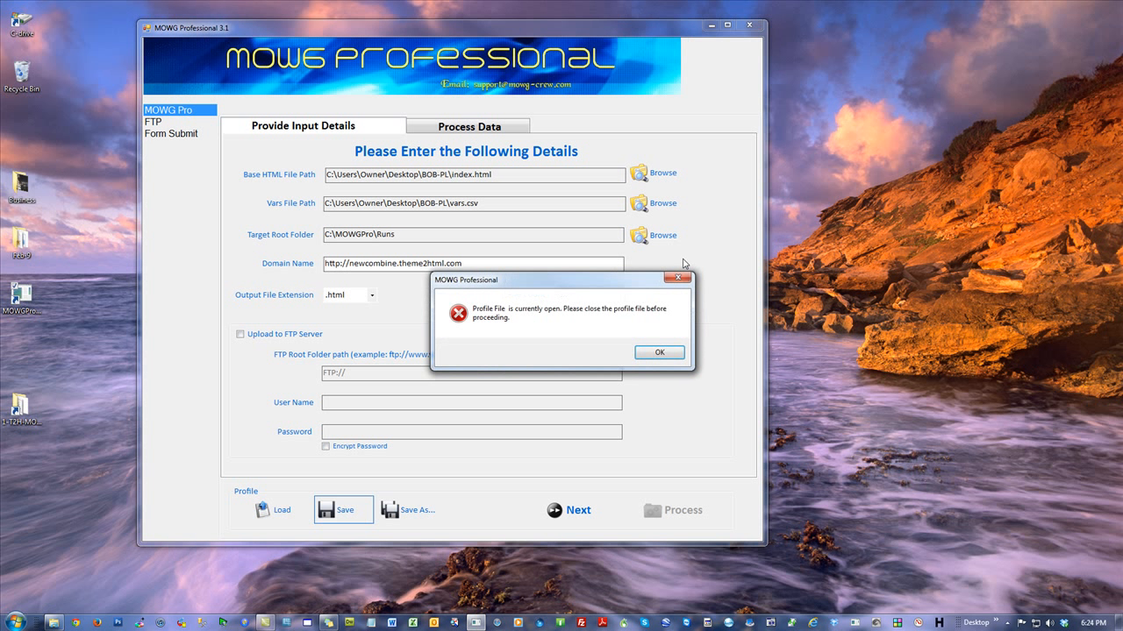
left_click(655, 349)
Step: Quit MOWG Professional without saving the profile and return to the desktop
left_click(750, 25)
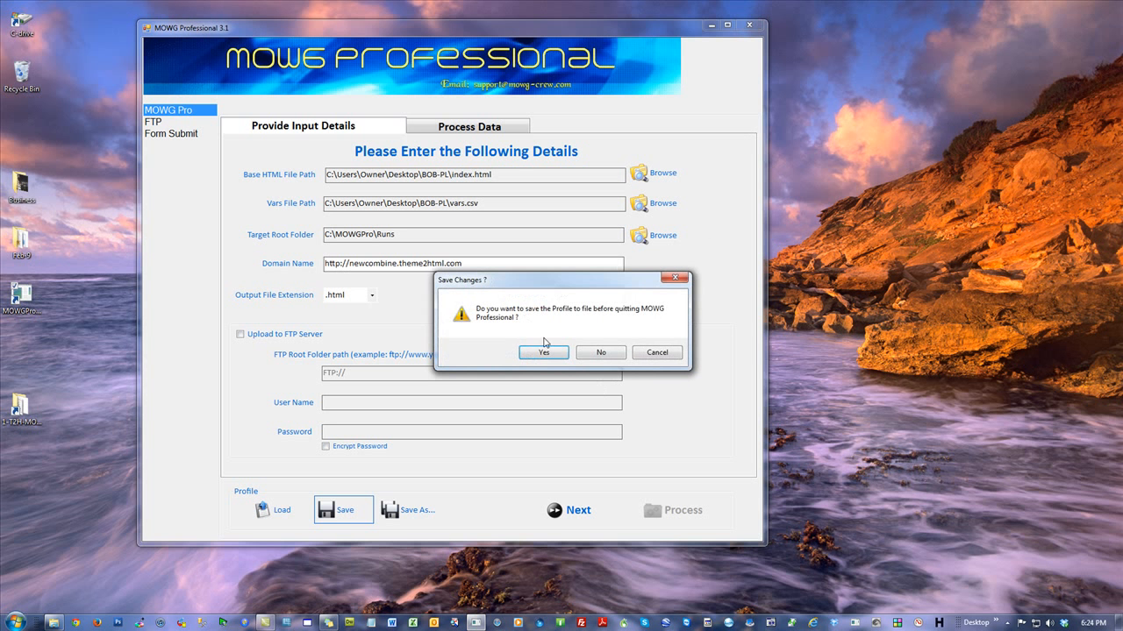
left_click(592, 353)
left_click(151, 396)
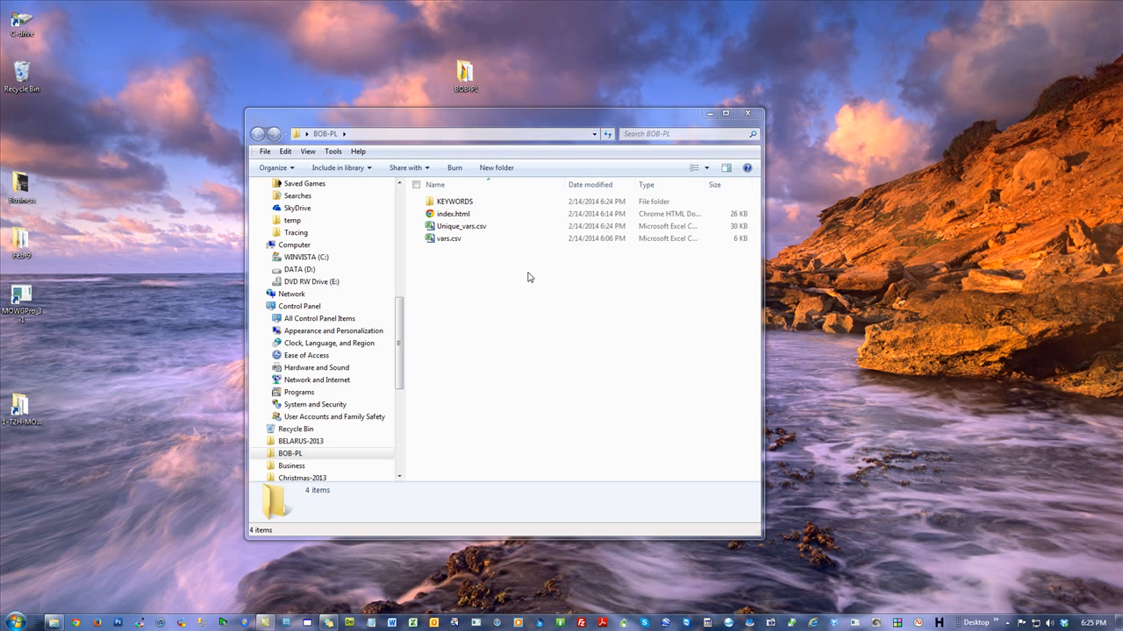
Step: Open the C drive in a maximized window and go to MOWGPro > Runs > MOWGRun_Date_021414_Time_182433
double_click(17, 19)
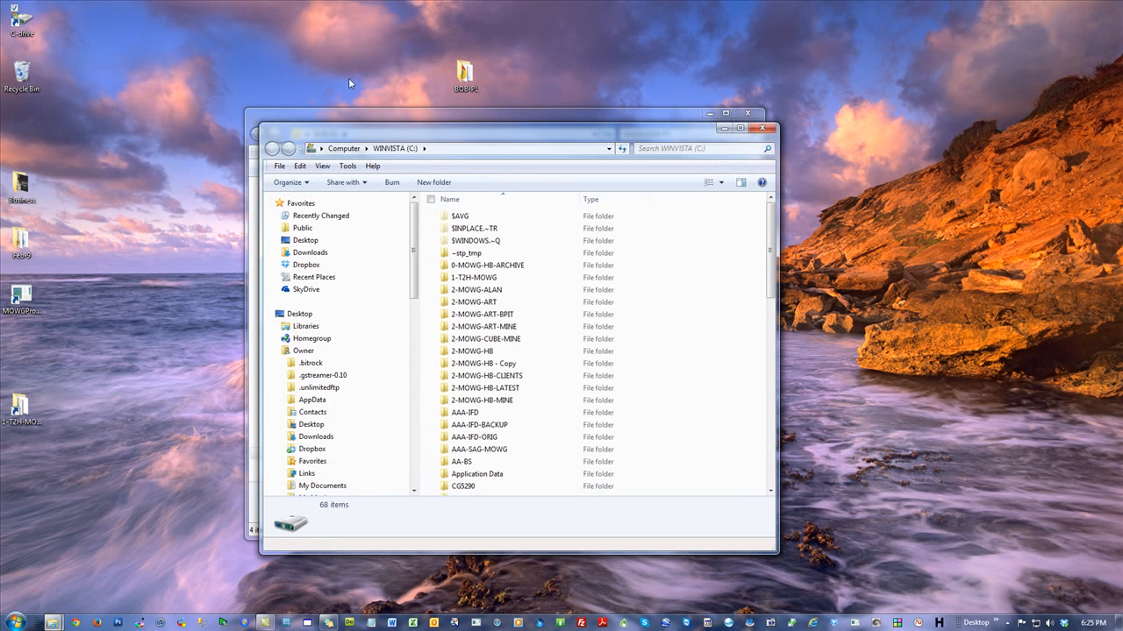
left_click_drag(505, 143, 478, 37)
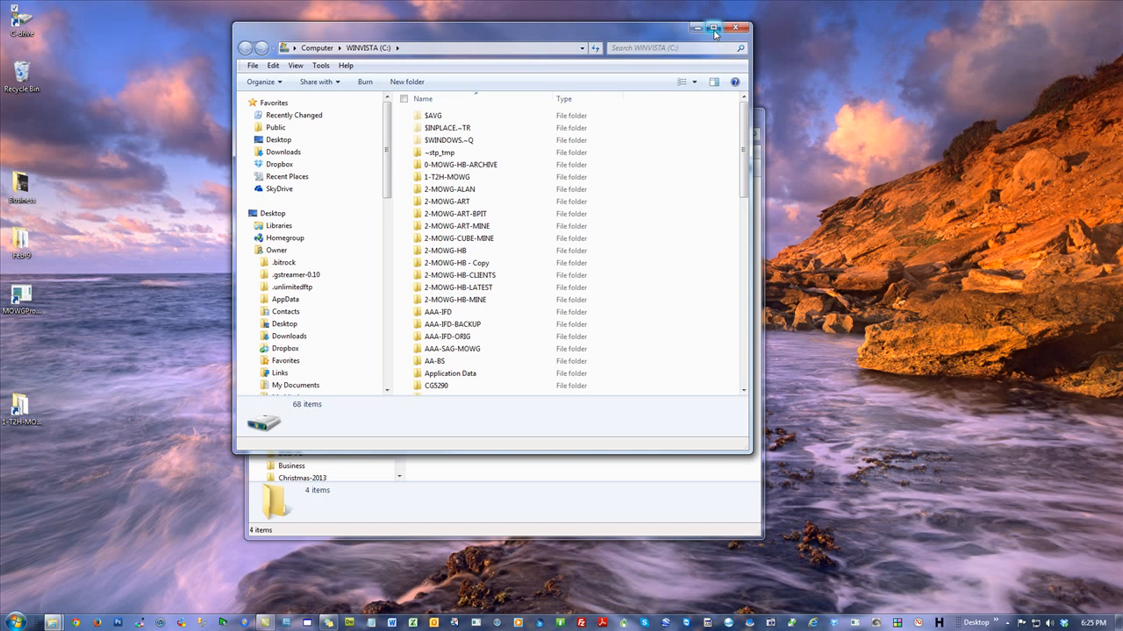
left_click(717, 25)
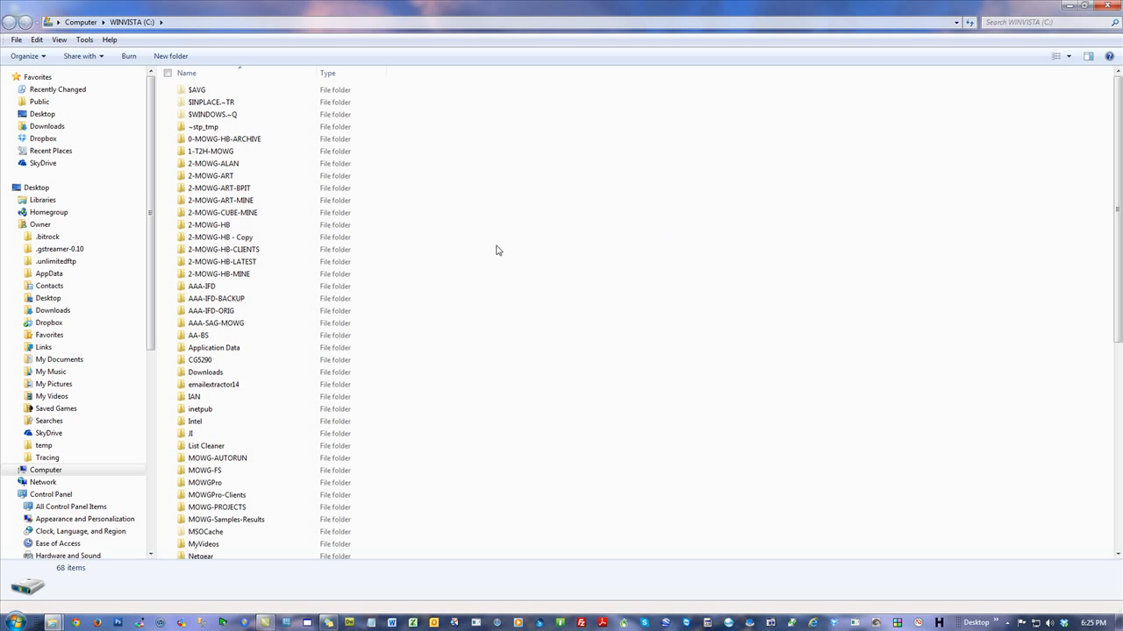
mouse_move(201, 488)
double_click(209, 483)
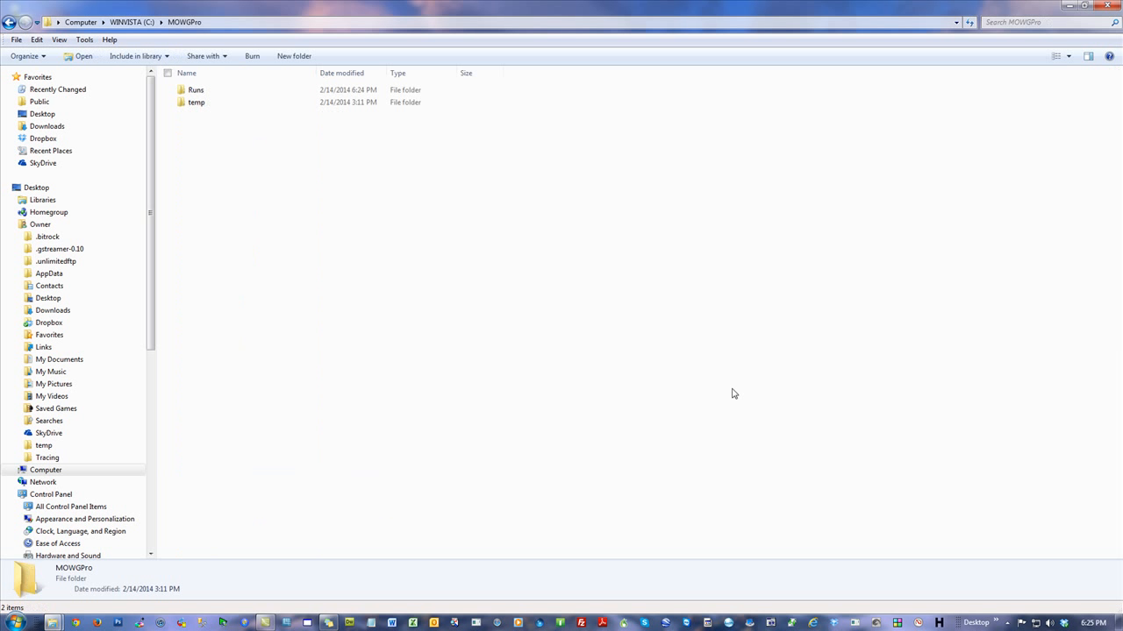
double_click(206, 91)
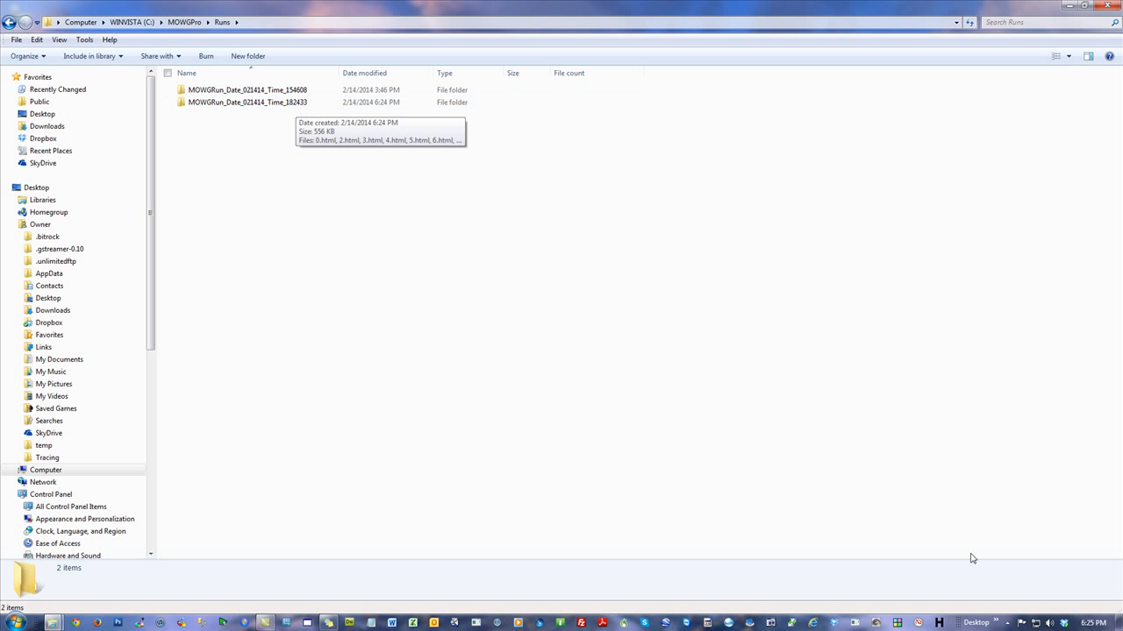
mouse_move(1099, 624)
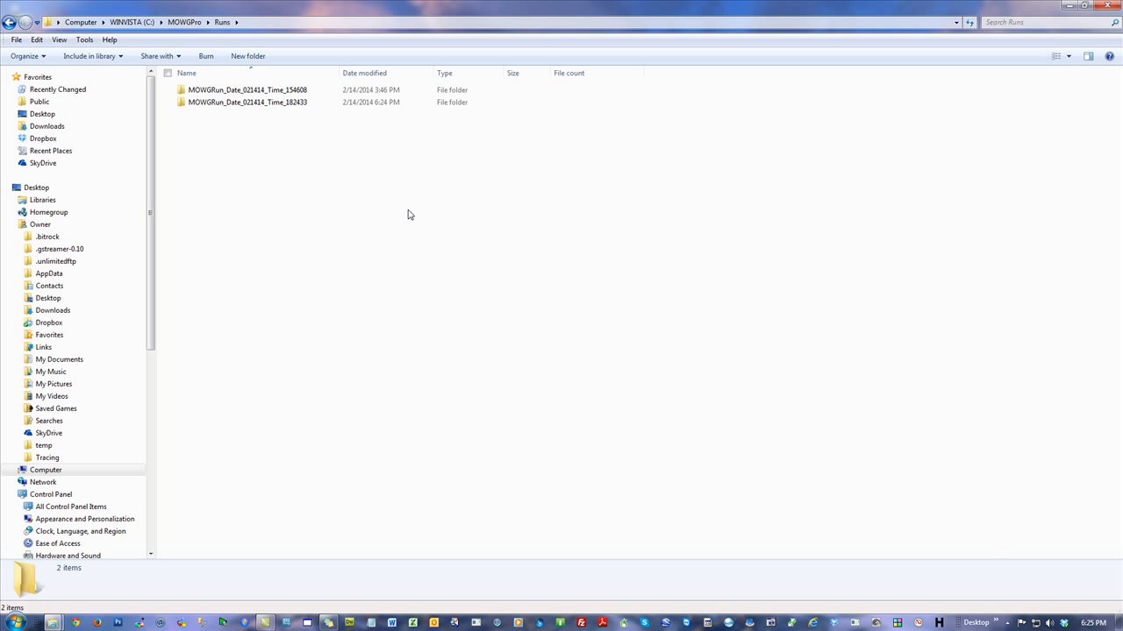
left_click(276, 103)
key("Return")
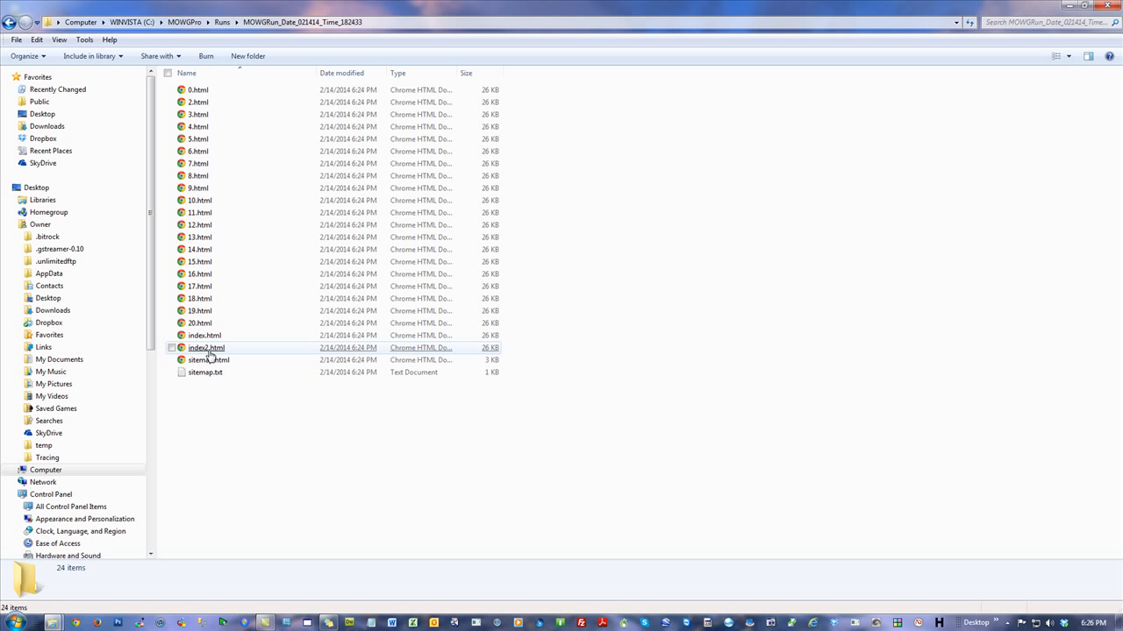
Step: Open the generated index2.html in the browser, review the page's text down to the services section, and close it
left_click(213, 349)
key("Return")
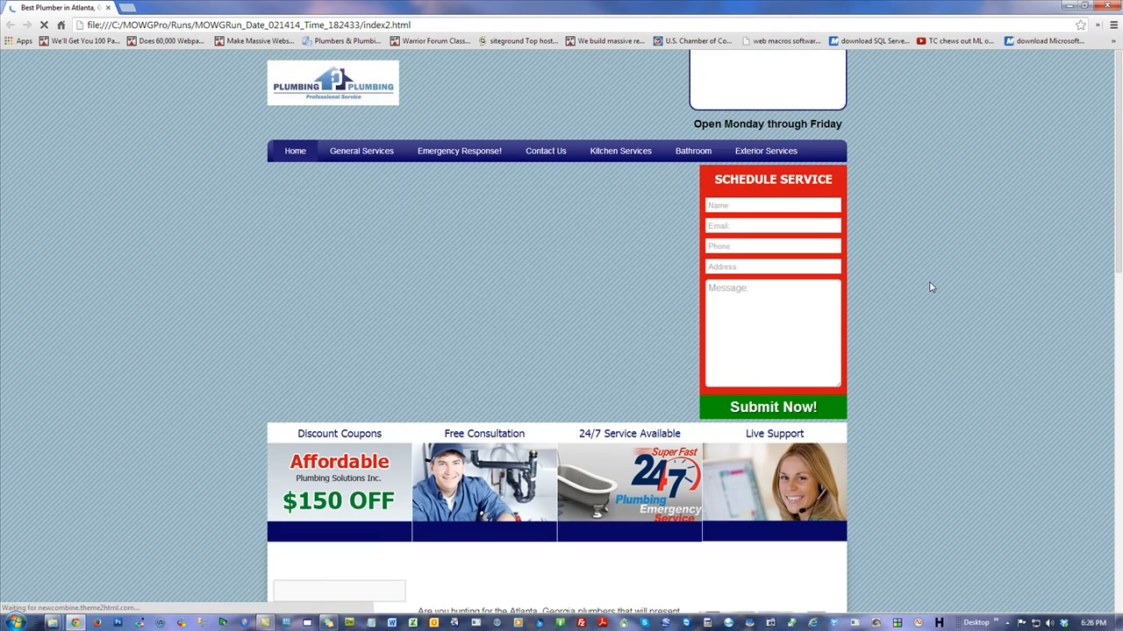
scroll(928, 285, "down", 2)
scroll(928, 286, "down", 2)
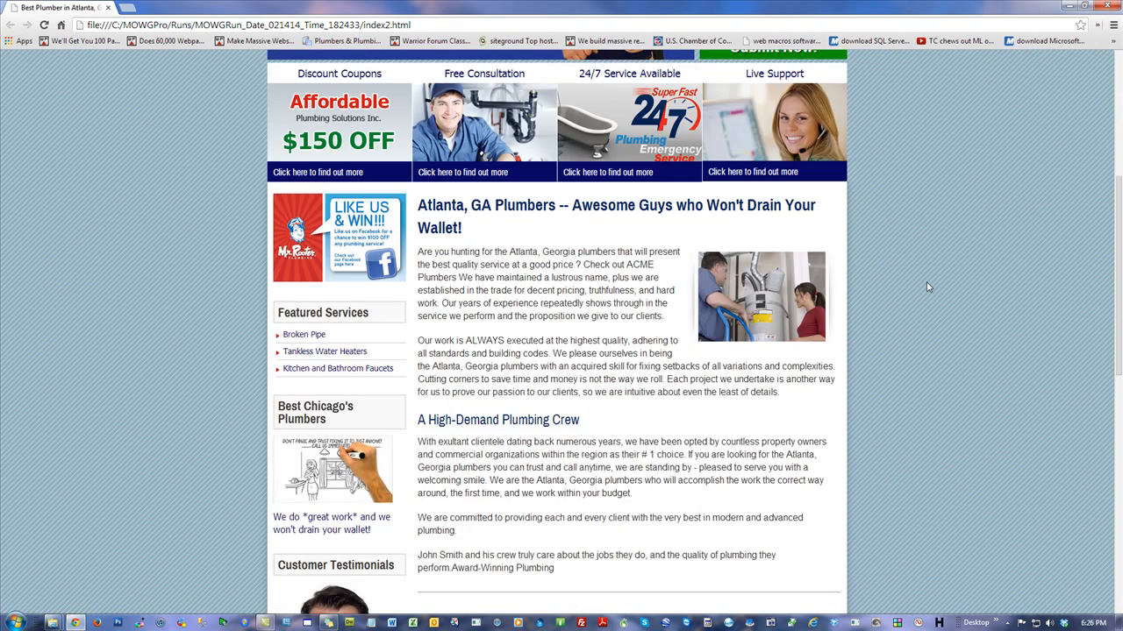
scroll(928, 288, "down", 2)
scroll(928, 289, "down", 2)
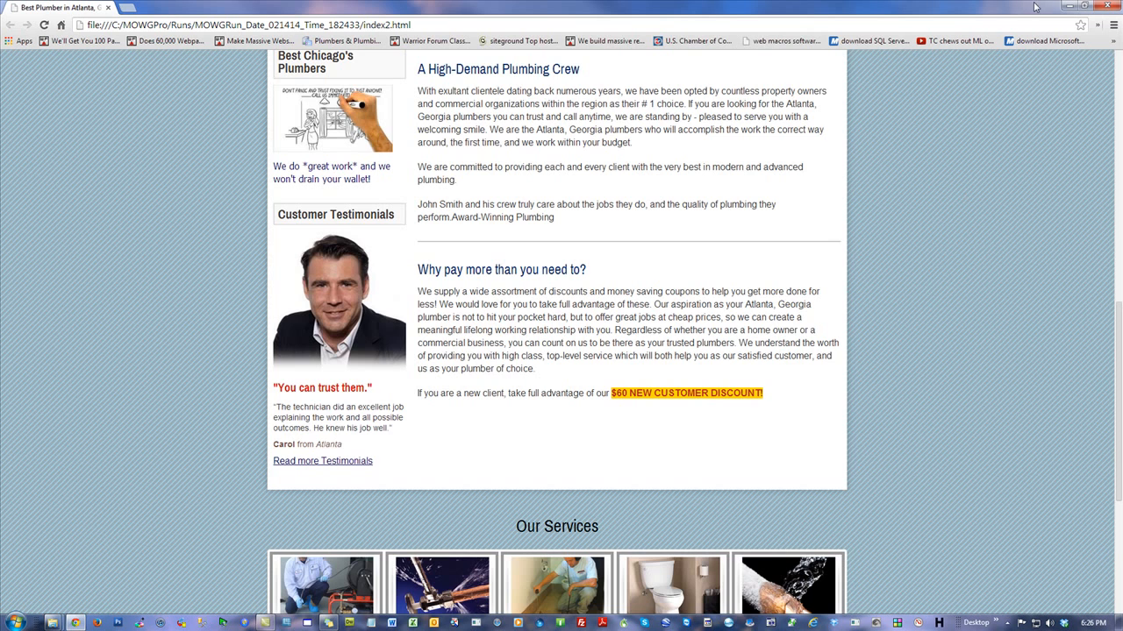
left_click(1102, 6)
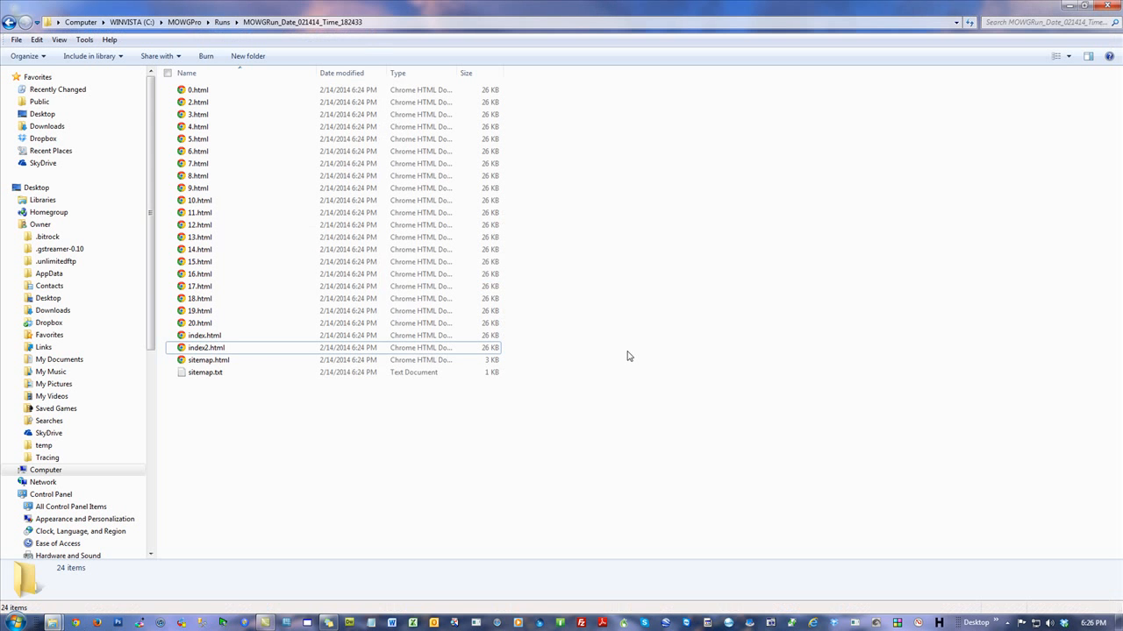
Step: View the page links in sitemap.html and sitemap.txt, closing each file after checking it
double_click(206, 360)
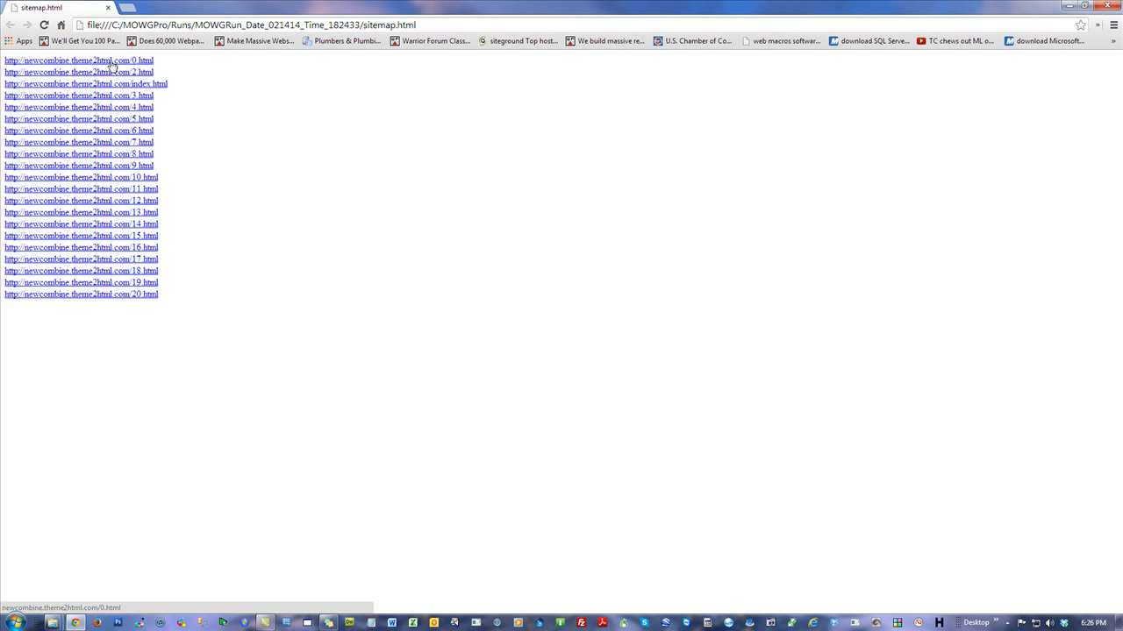
left_click(1105, 7)
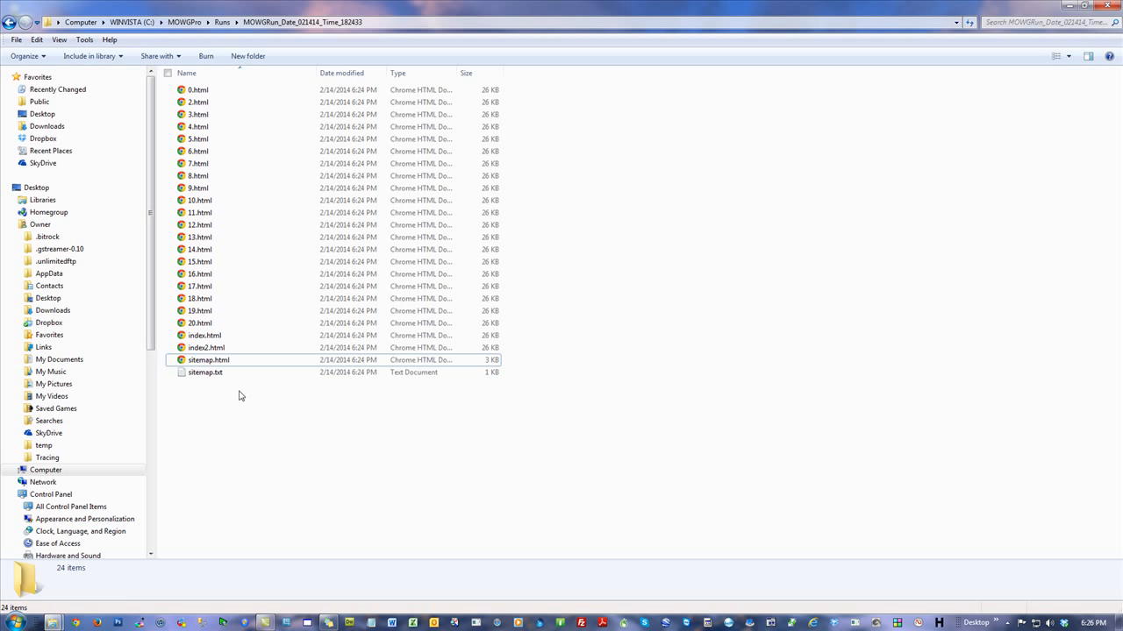
double_click(205, 373)
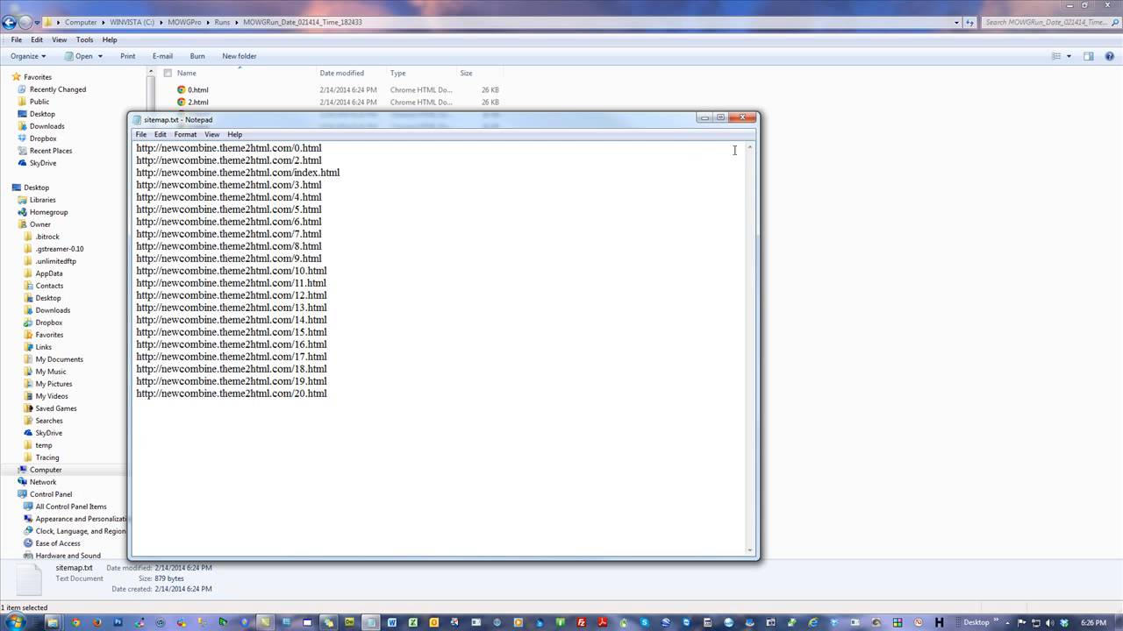
left_click(743, 118)
Step: Open 10.html in the browser, review its content from top to bottom, then close it and clear the file selection
double_click(199, 200)
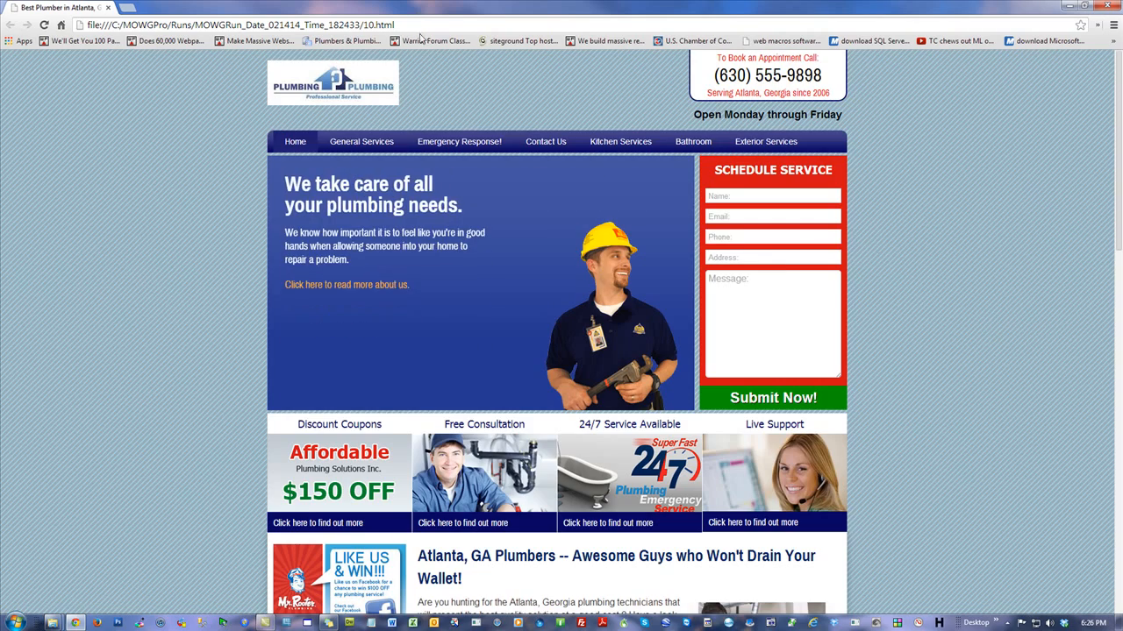
scroll(948, 271, "down", 10)
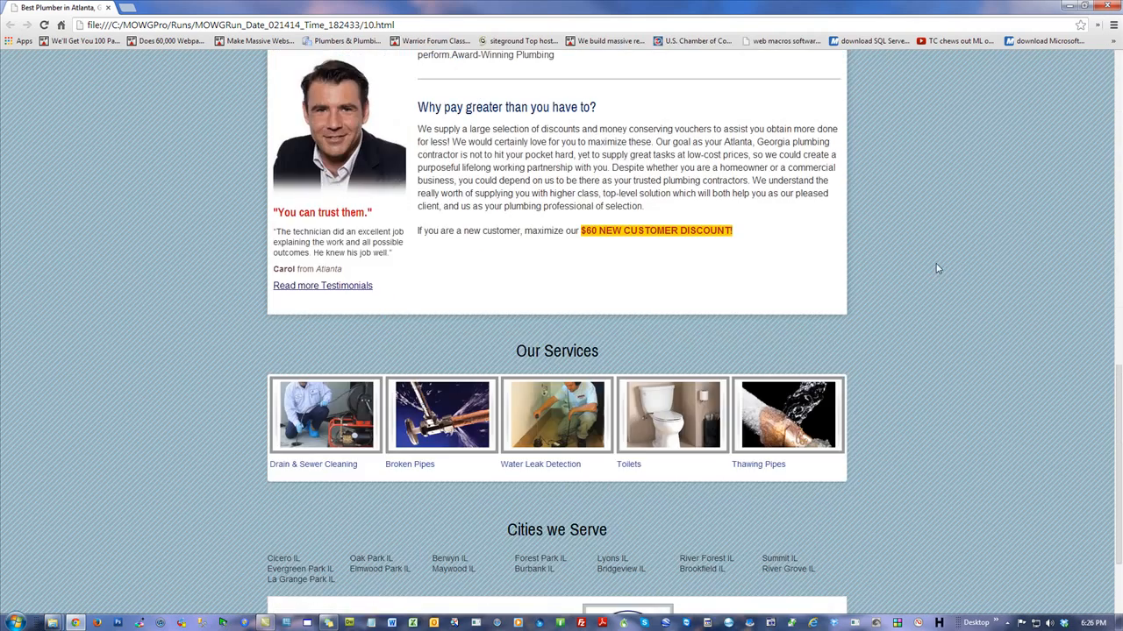
scroll(946, 268, "up", 8)
scroll(937, 266, "up", 2)
key("ctrl+w")
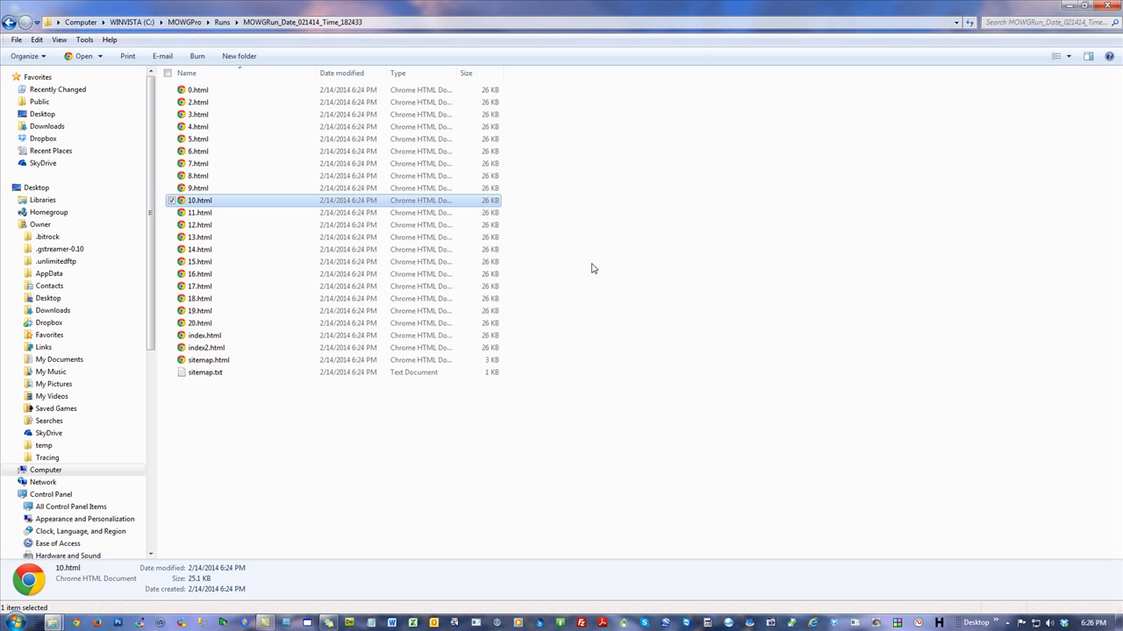
left_click(735, 205)
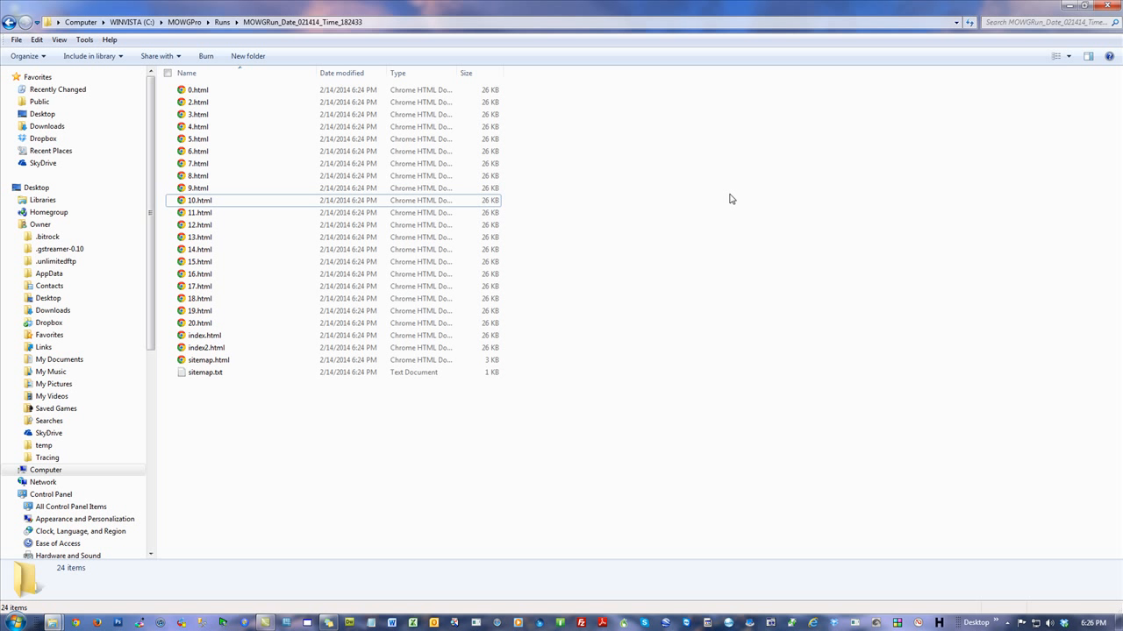
Step: Open the source of 6.html in Notepad, inspect its meta keywords, description and title, and close it
right_click(217, 153)
left_click(239, 172)
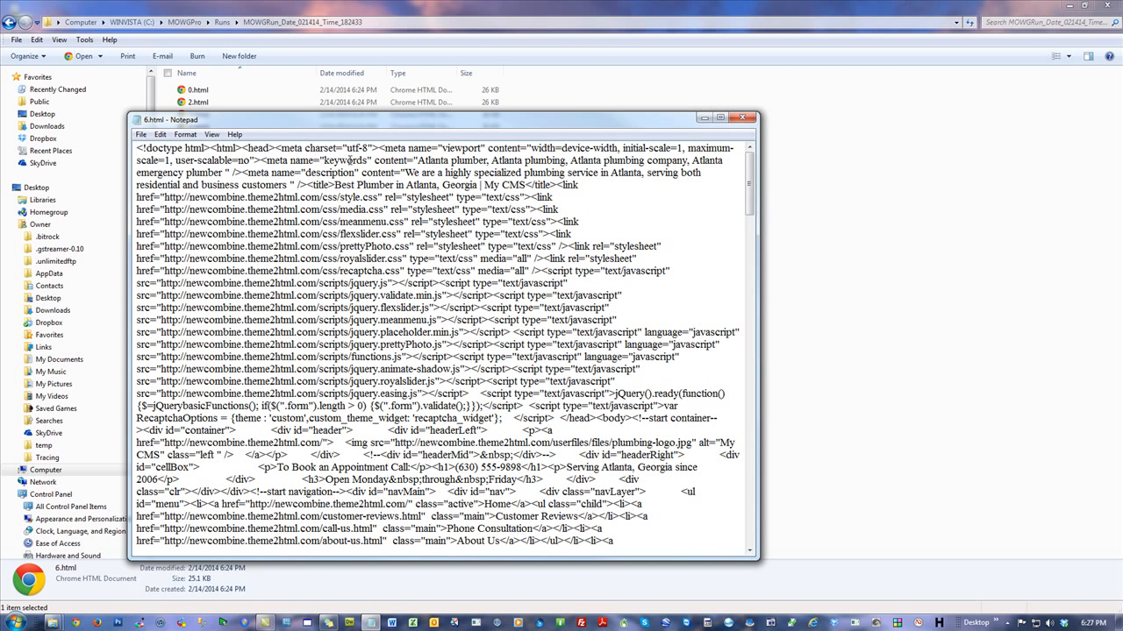
left_click_drag(328, 161, 525, 185)
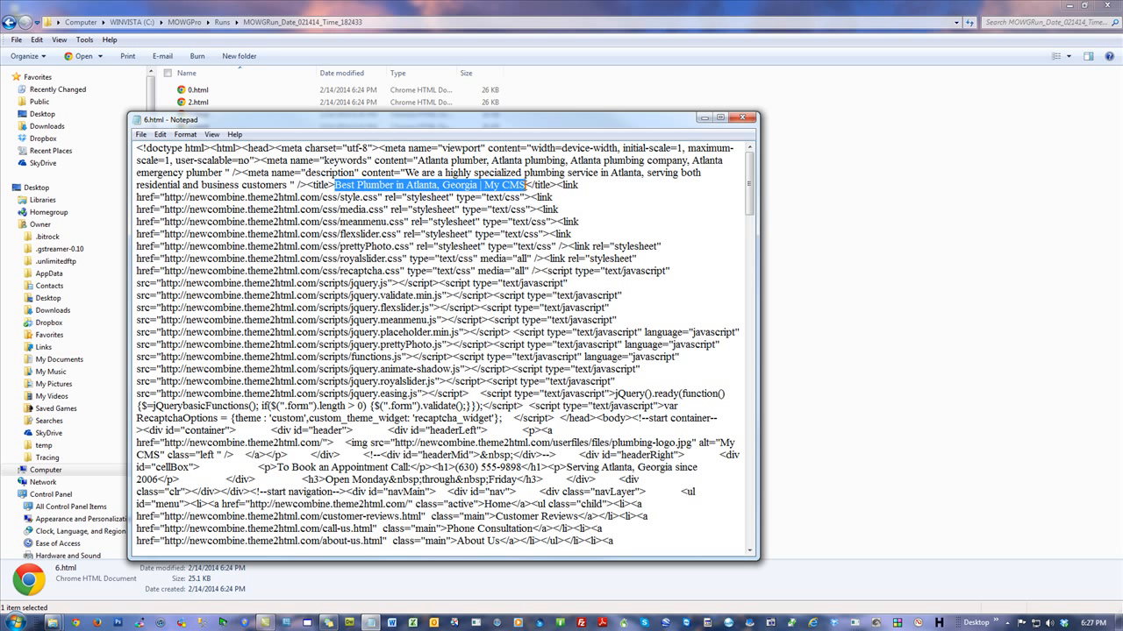
left_click(742, 118)
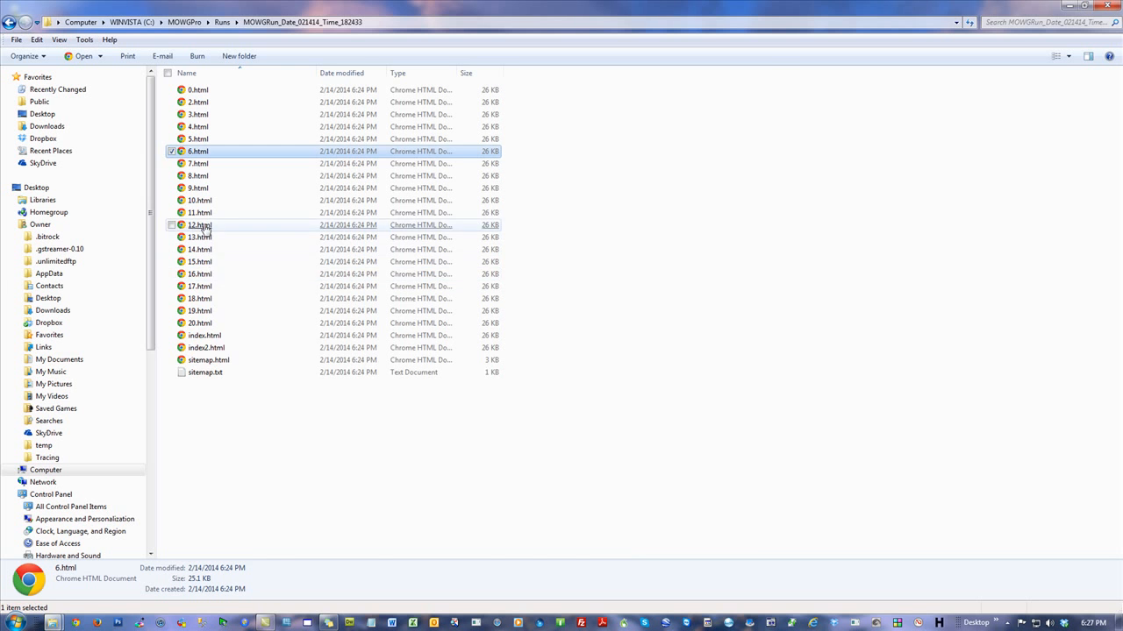
Step: Open the source of 12.html in Notepad, check its title and meta keywords, then close it and clear the file selection
right_click(203, 227)
left_click(230, 243)
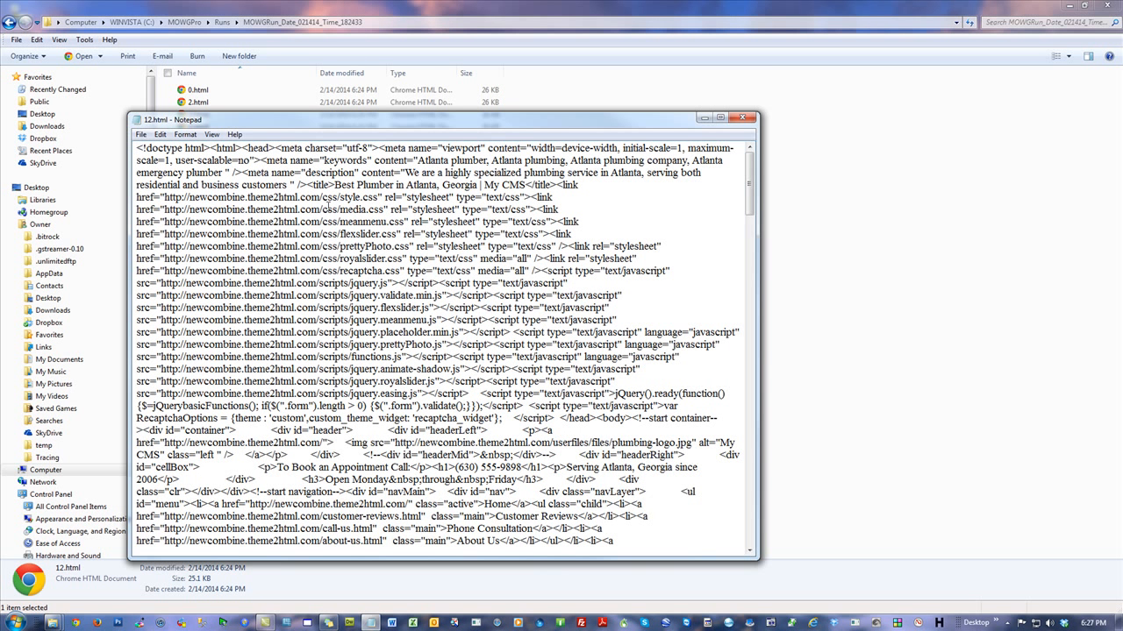
left_click_drag(342, 185, 532, 185)
left_click_drag(414, 173, 594, 161)
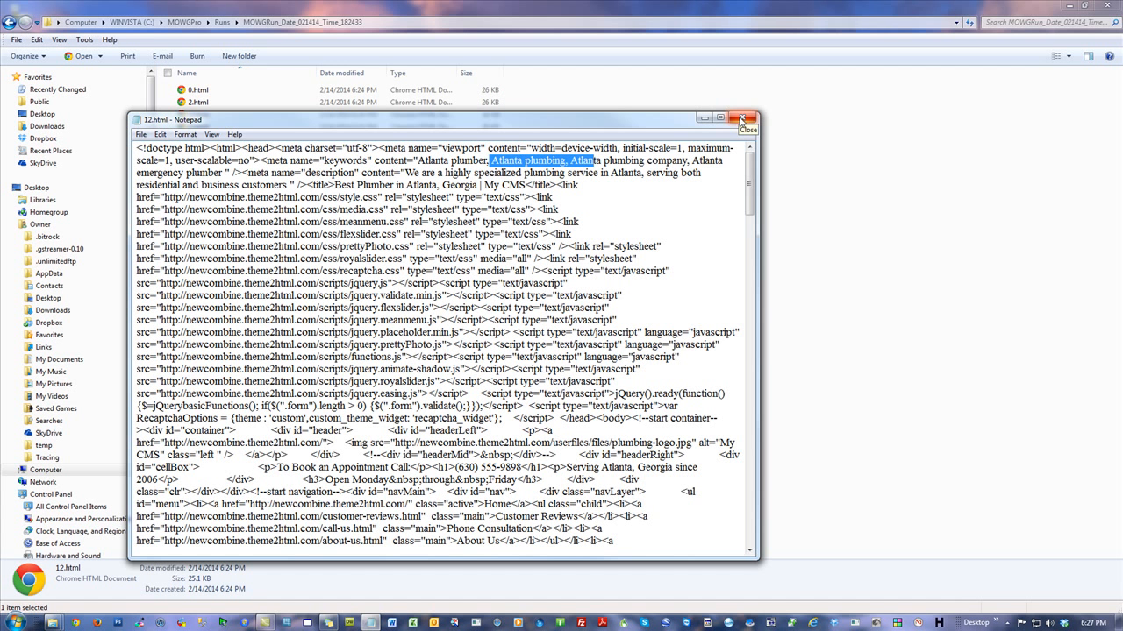
left_click_drag(403, 172, 525, 185)
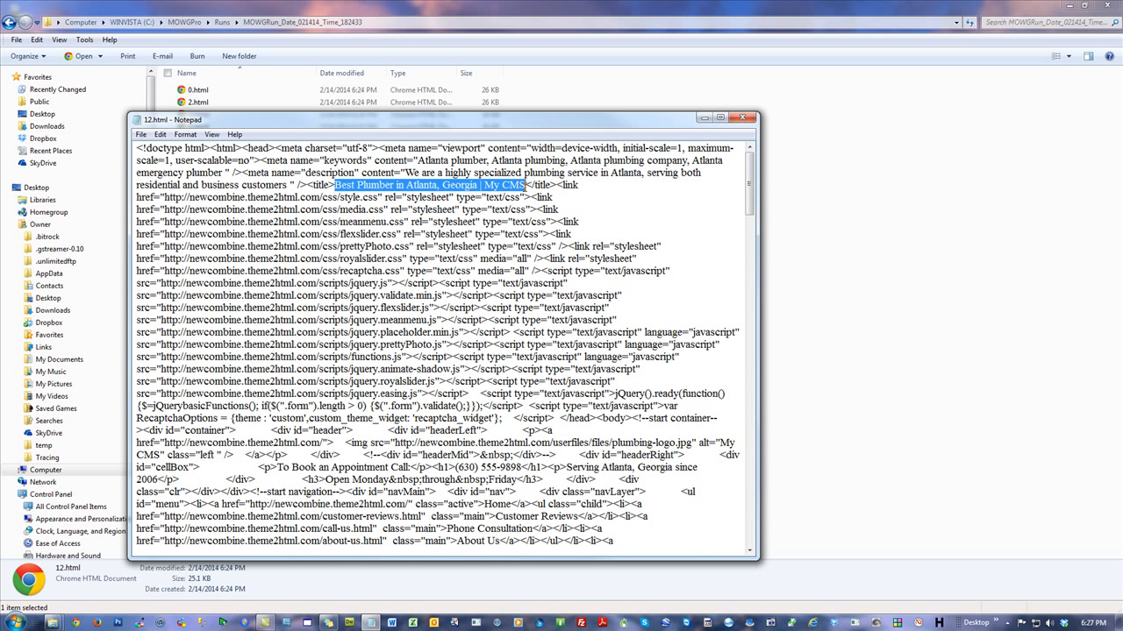
left_click(343, 209)
left_click(742, 118)
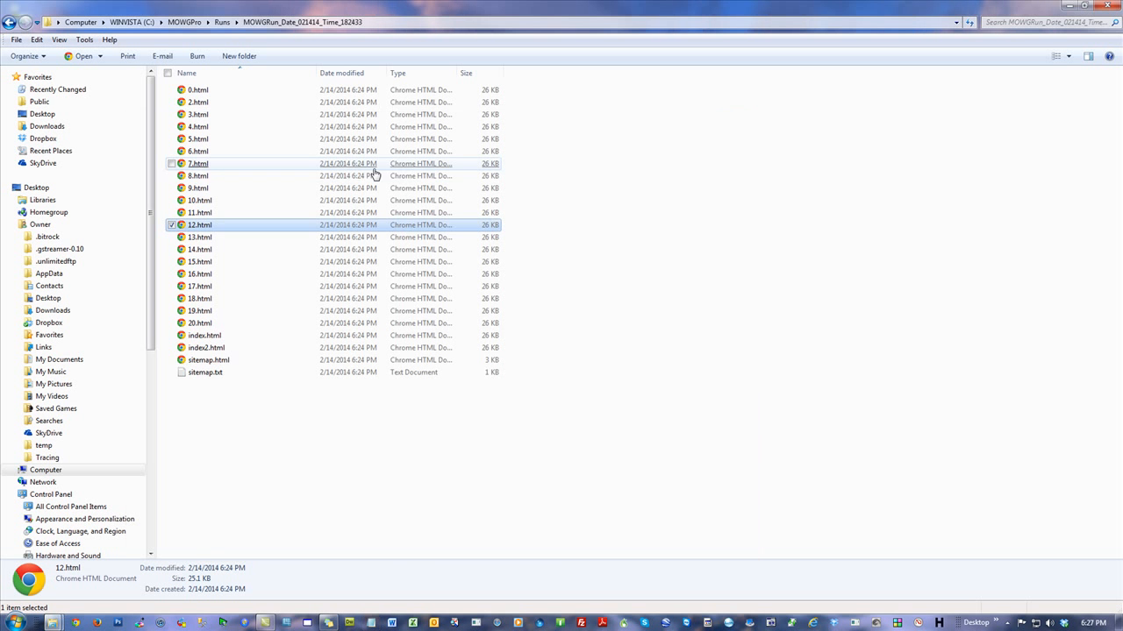
left_click(789, 197)
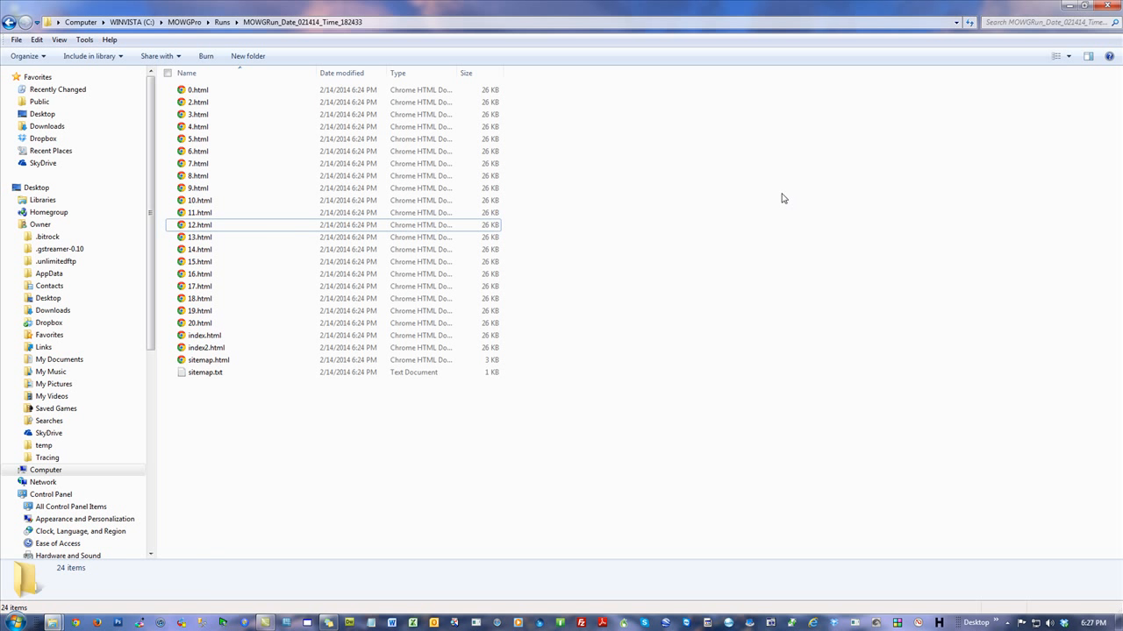